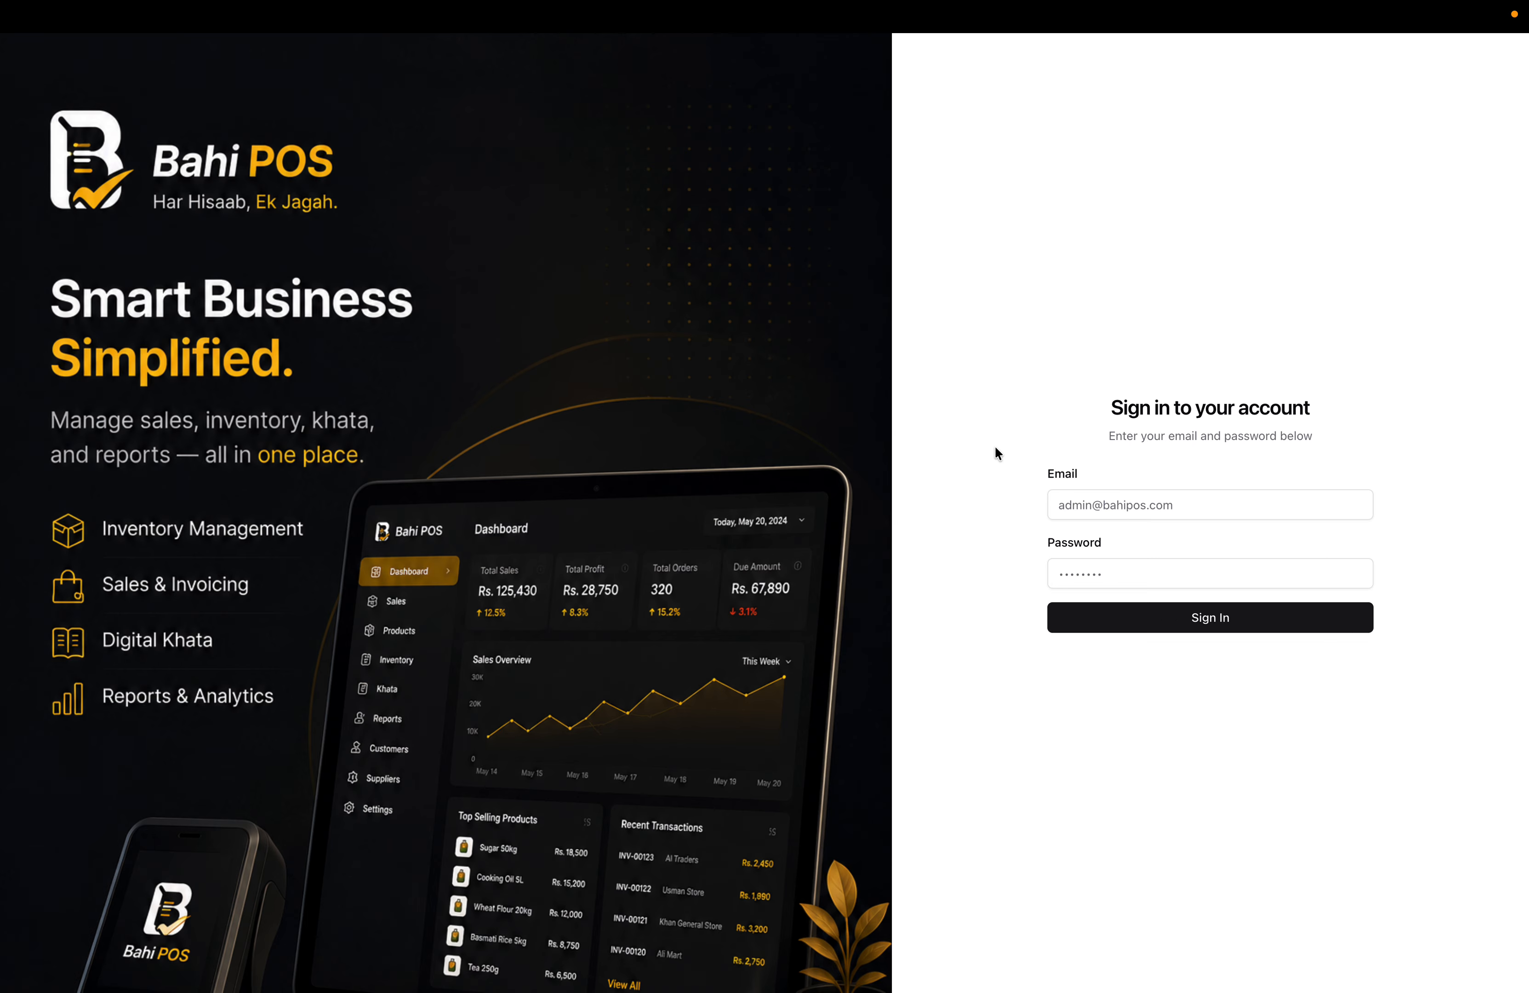
Sign in to Bahi POS with the admin account's email and password
click(1096, 505)
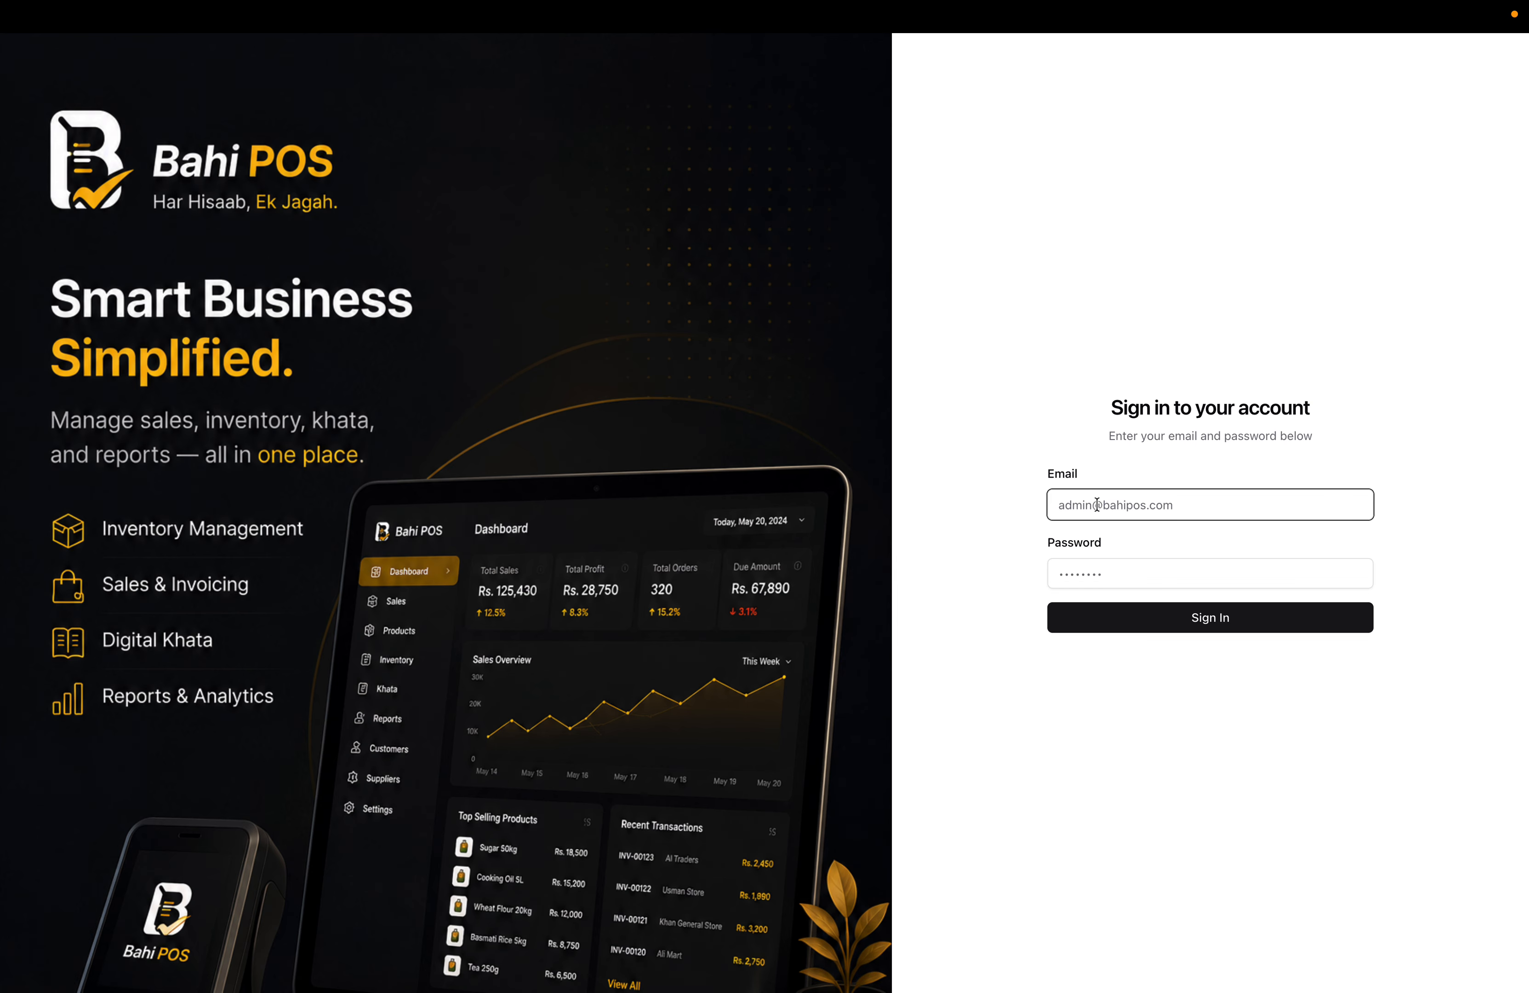
key(Tab)
text(••••••••)
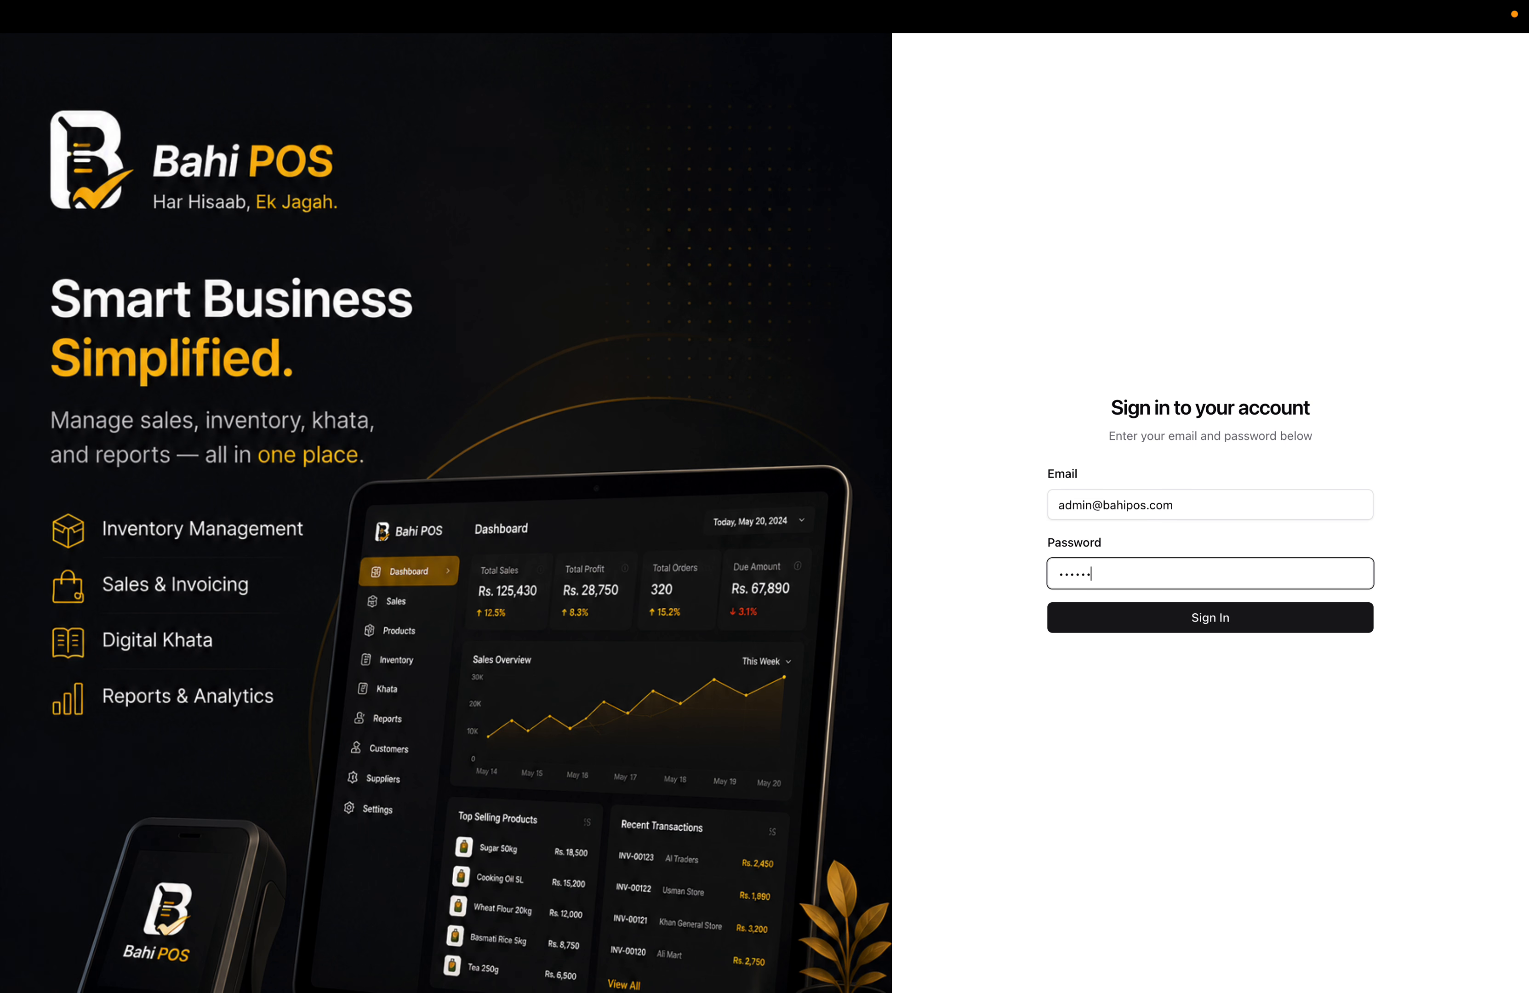
key(Return)
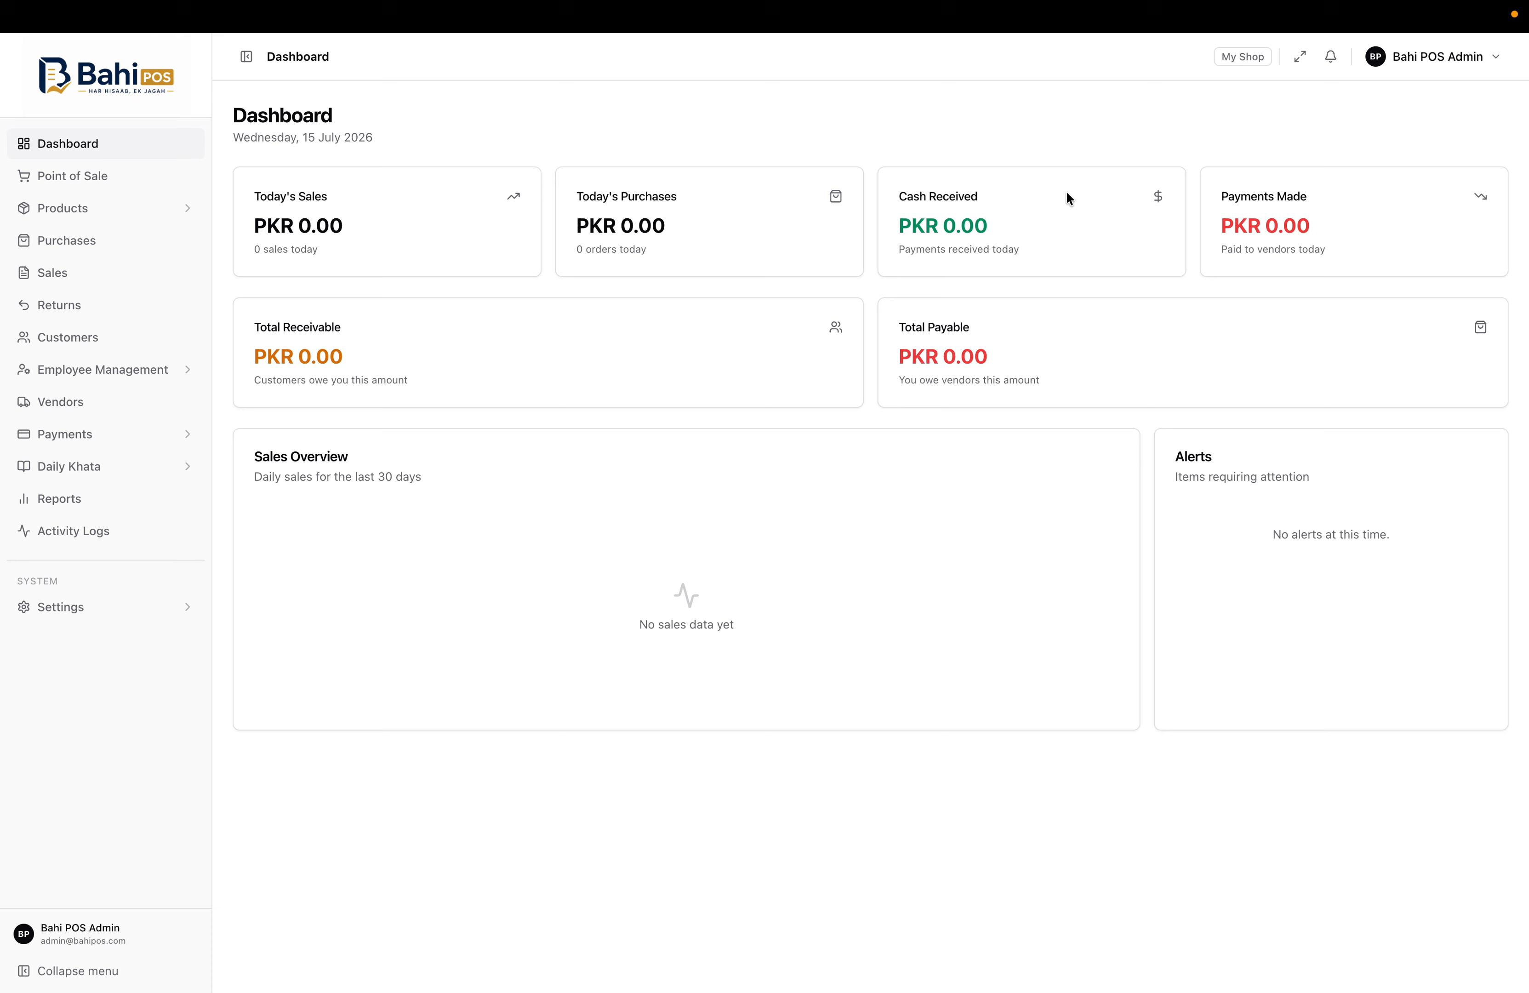
drag(1214, 193, 1367, 257)
click(1351, 227)
drag(243, 320, 547, 374)
click(546, 374)
drag(887, 328, 1062, 365)
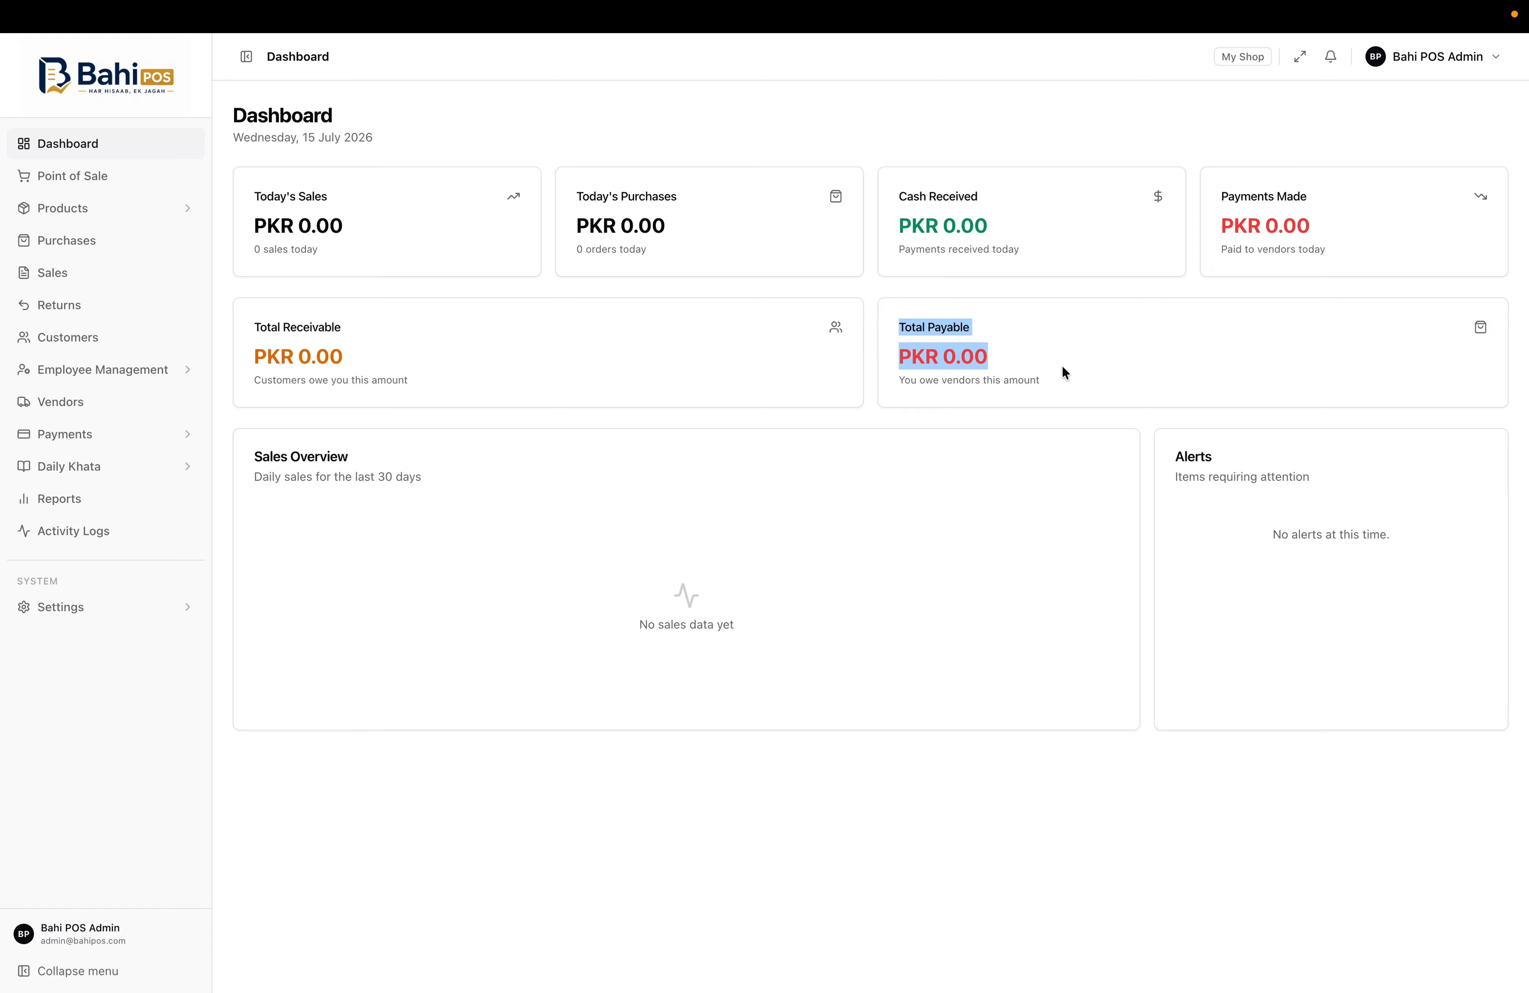
click(1062, 364)
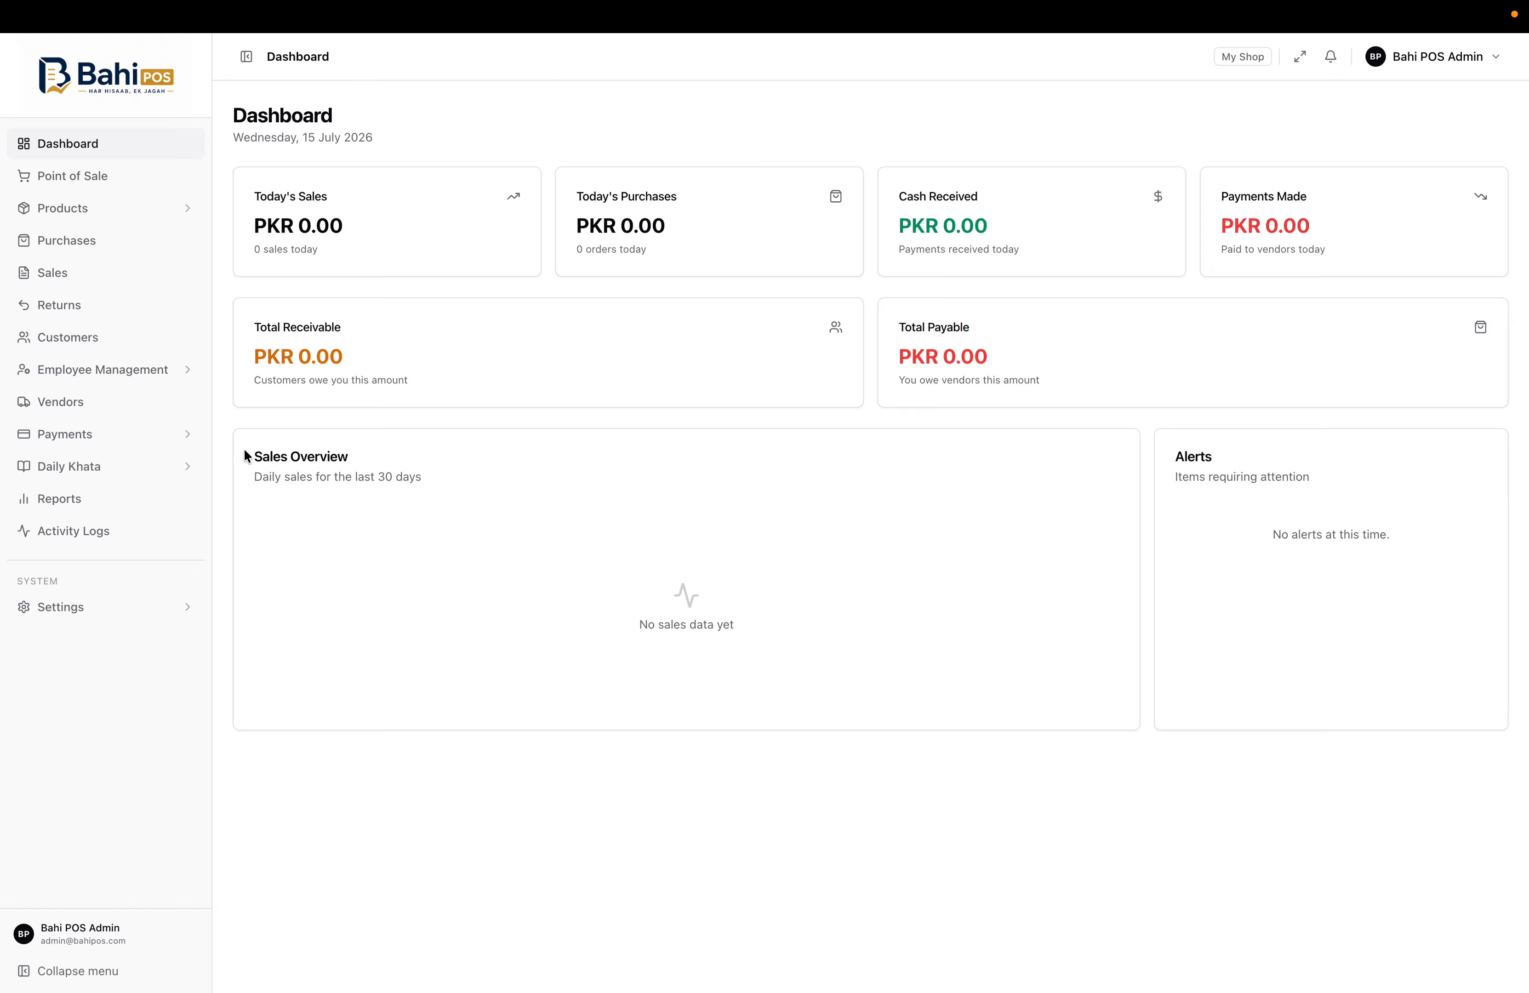
drag(245, 456, 492, 491)
click(622, 522)
click(124, 210)
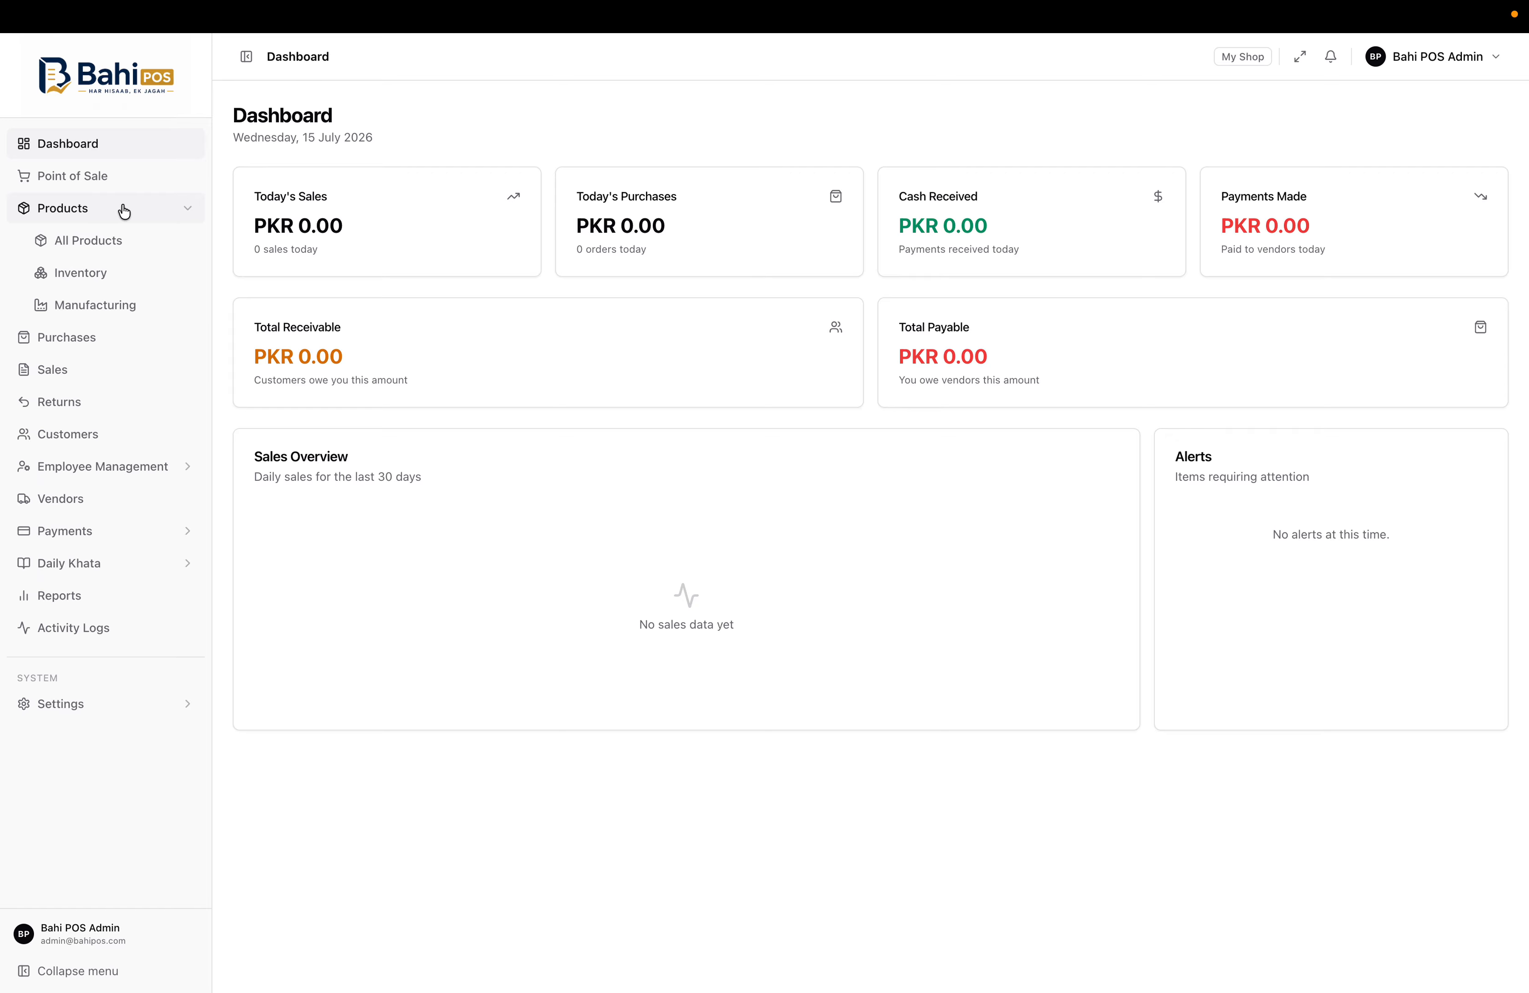
click(123, 211)
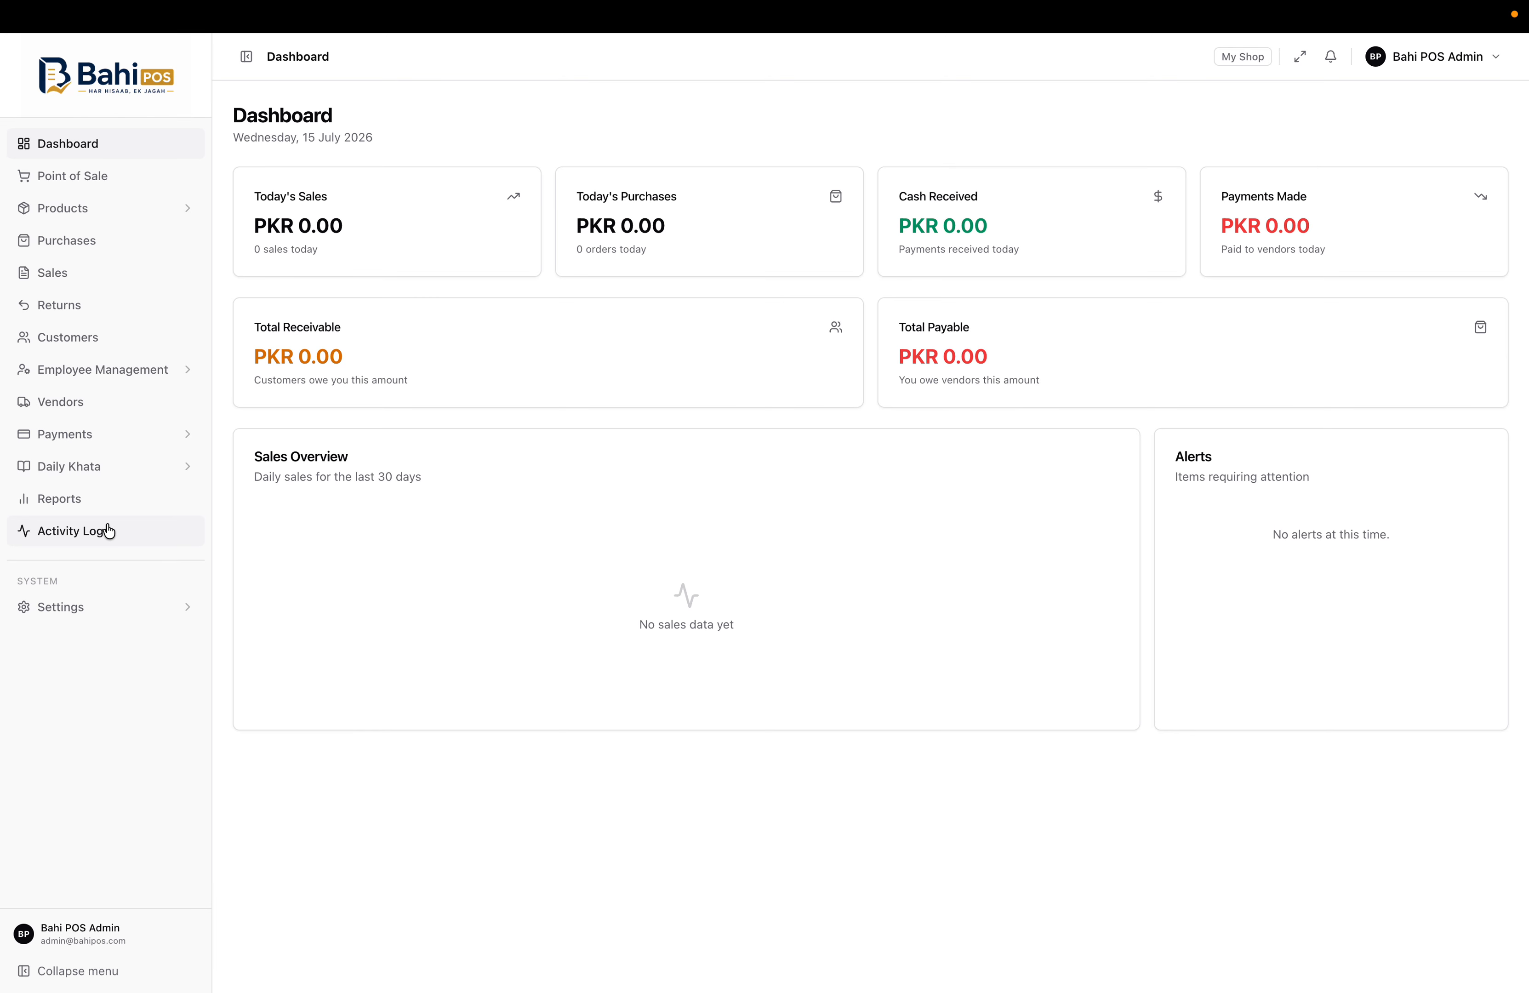
Glance at the Point of Sale, then open the All Products list of 20 products
click(139, 179)
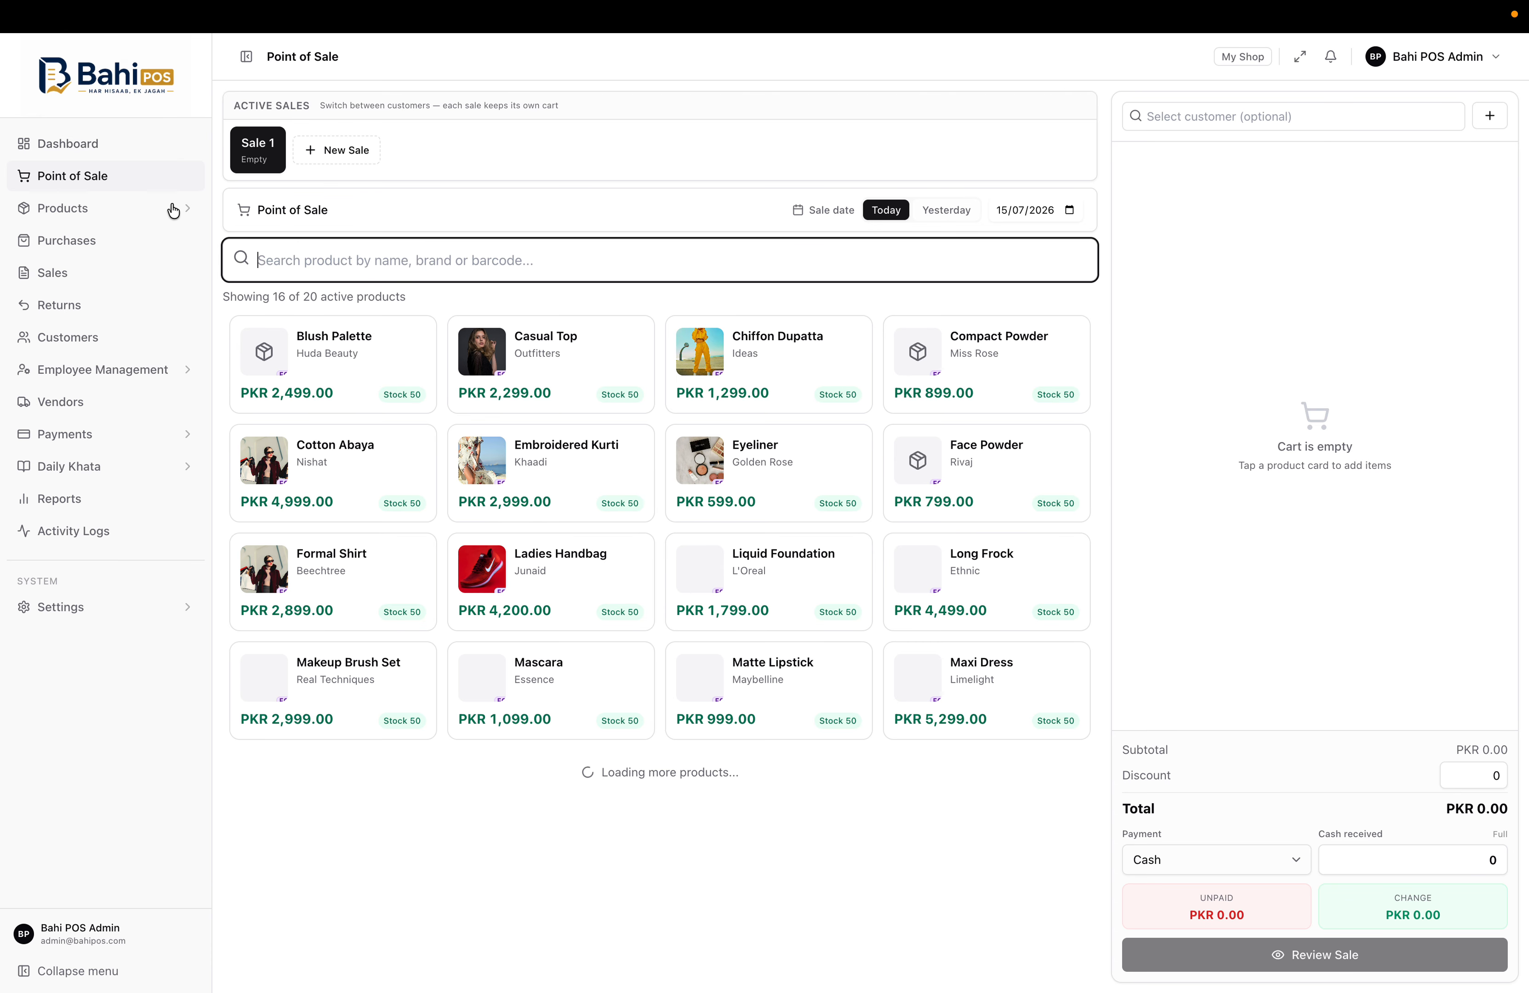
click(113, 210)
click(79, 218)
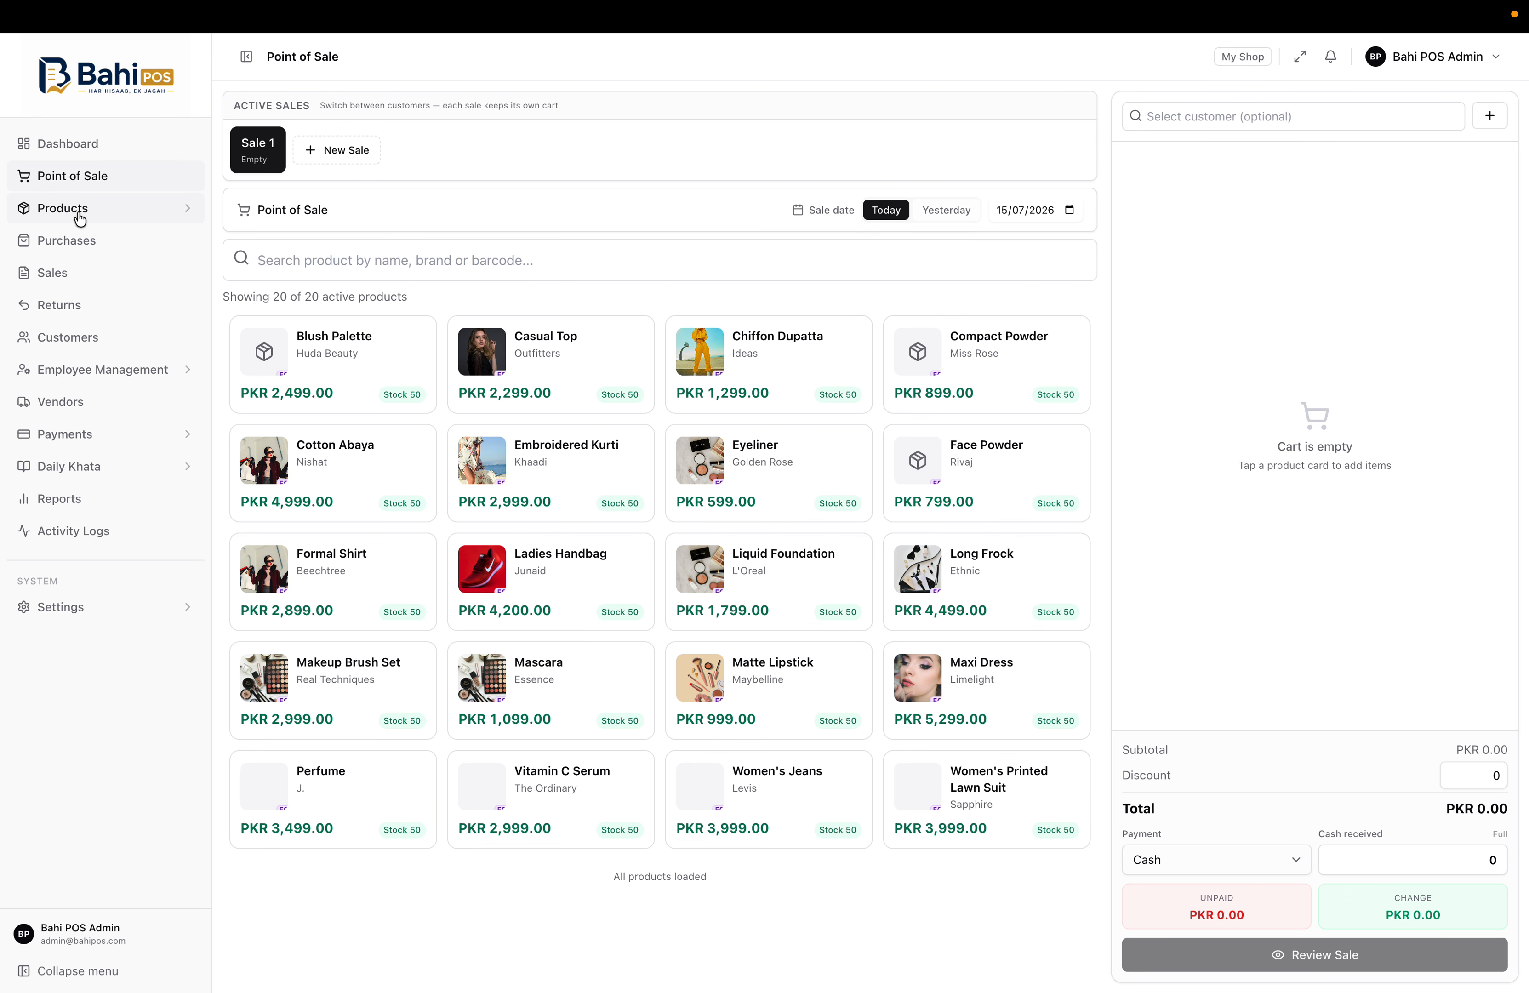
click(79, 218)
click(75, 238)
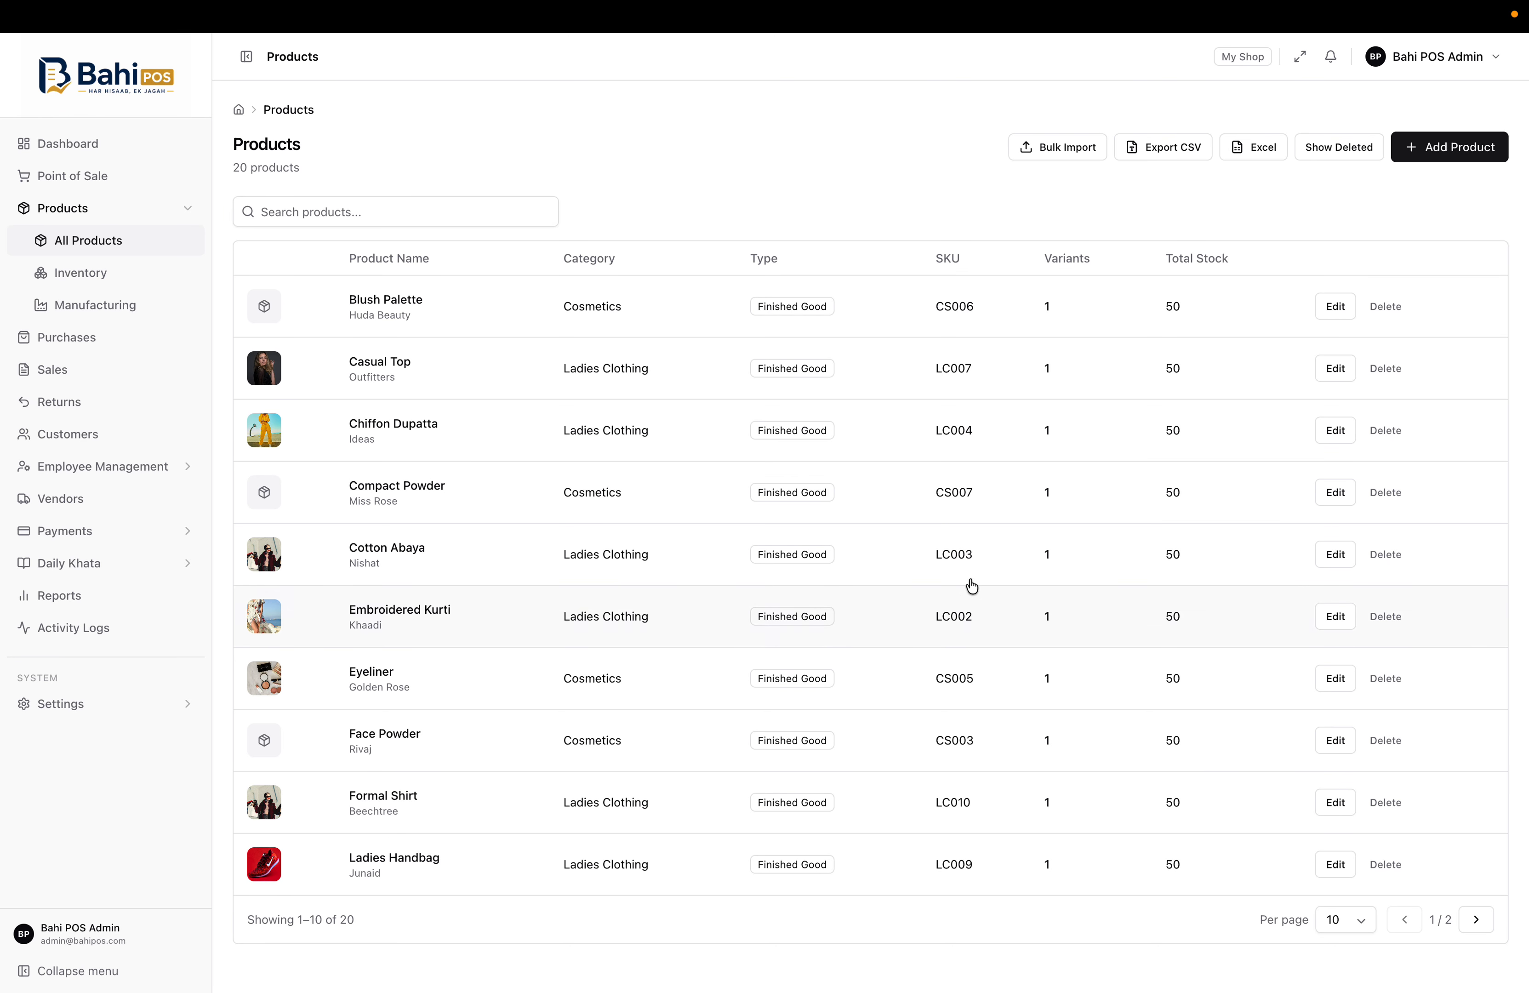
Open the Add Product form and look through its fields down to the Variants section
click(1417, 149)
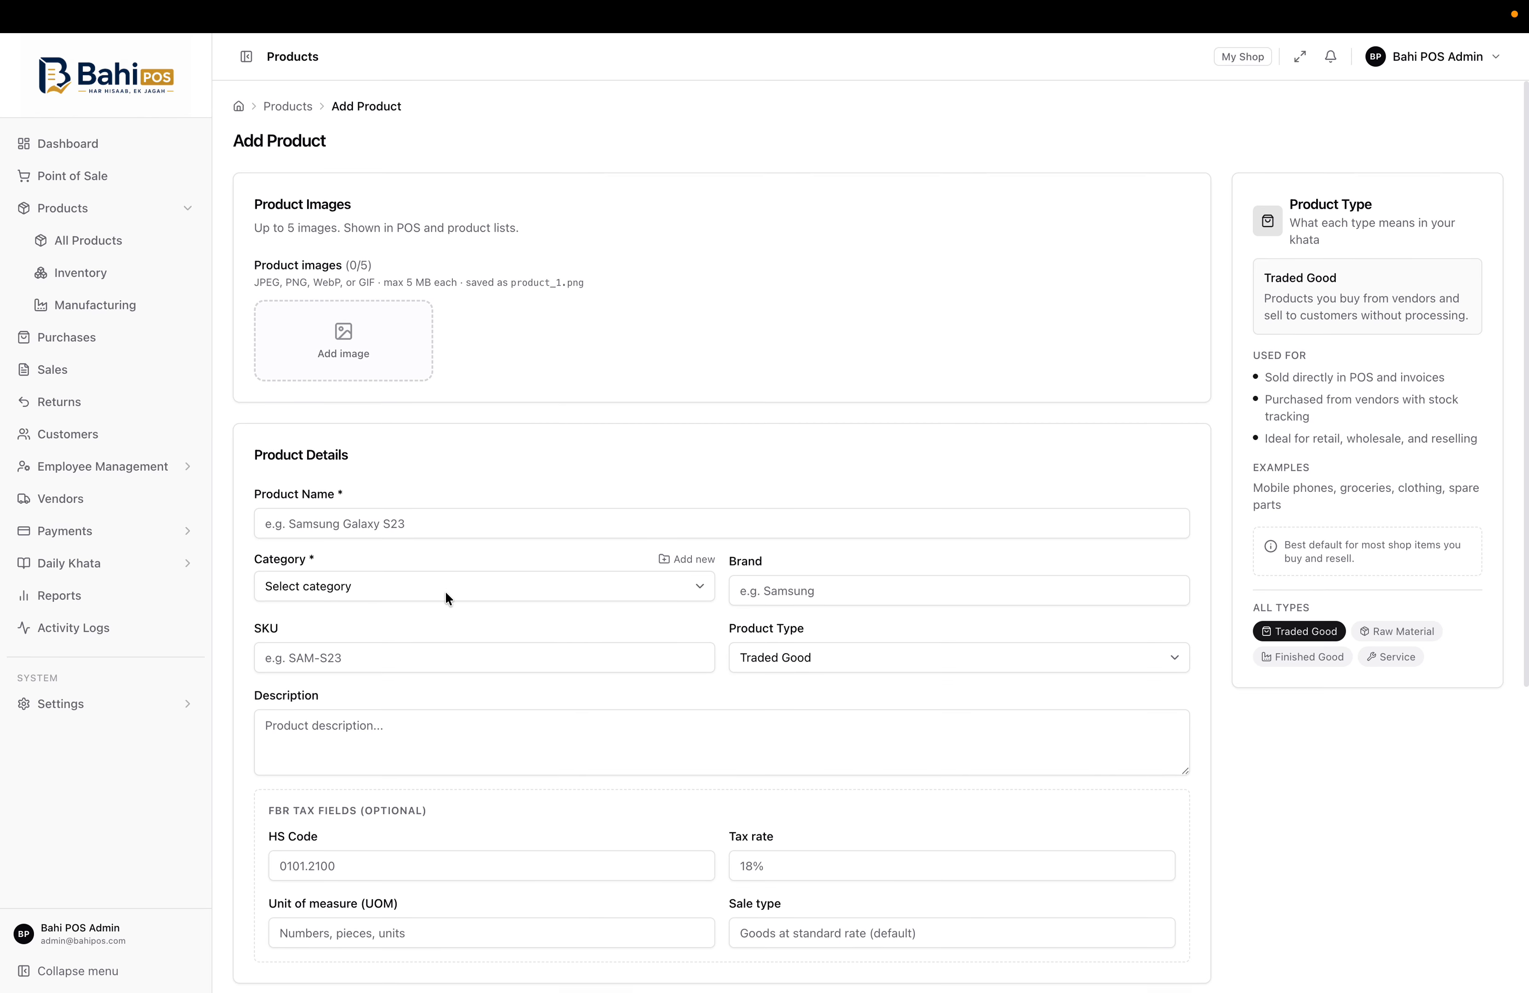
scroll(445, 590, down, 1)
scroll(403, 569, down, 2)
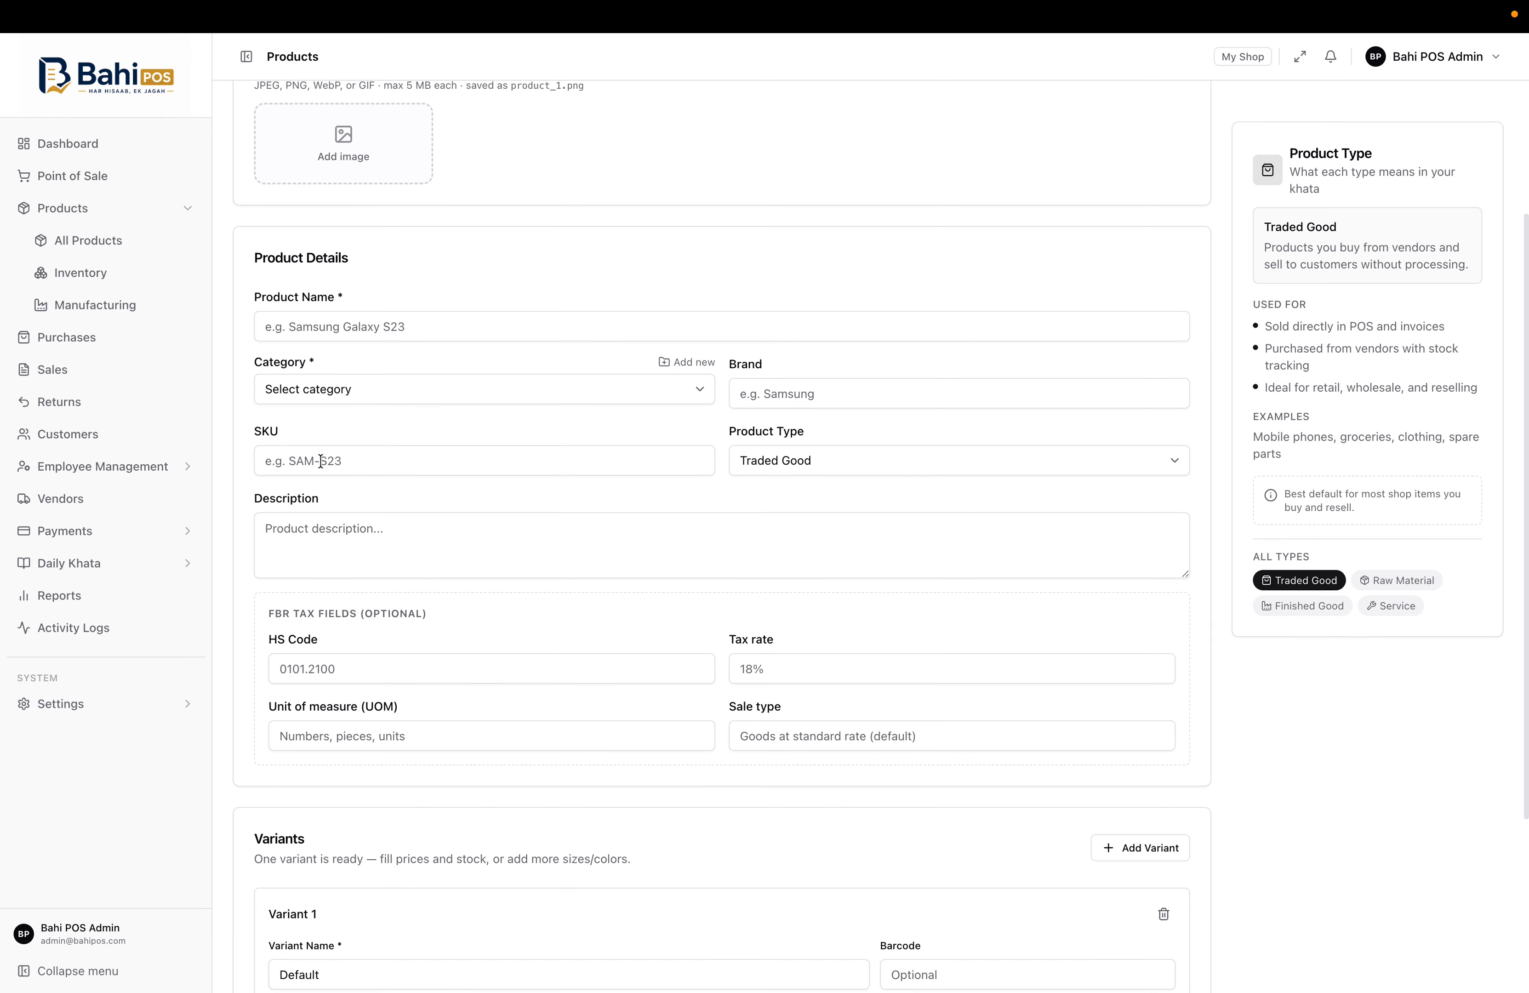
scroll(581, 517, down, 1)
scroll(580, 517, down, 2)
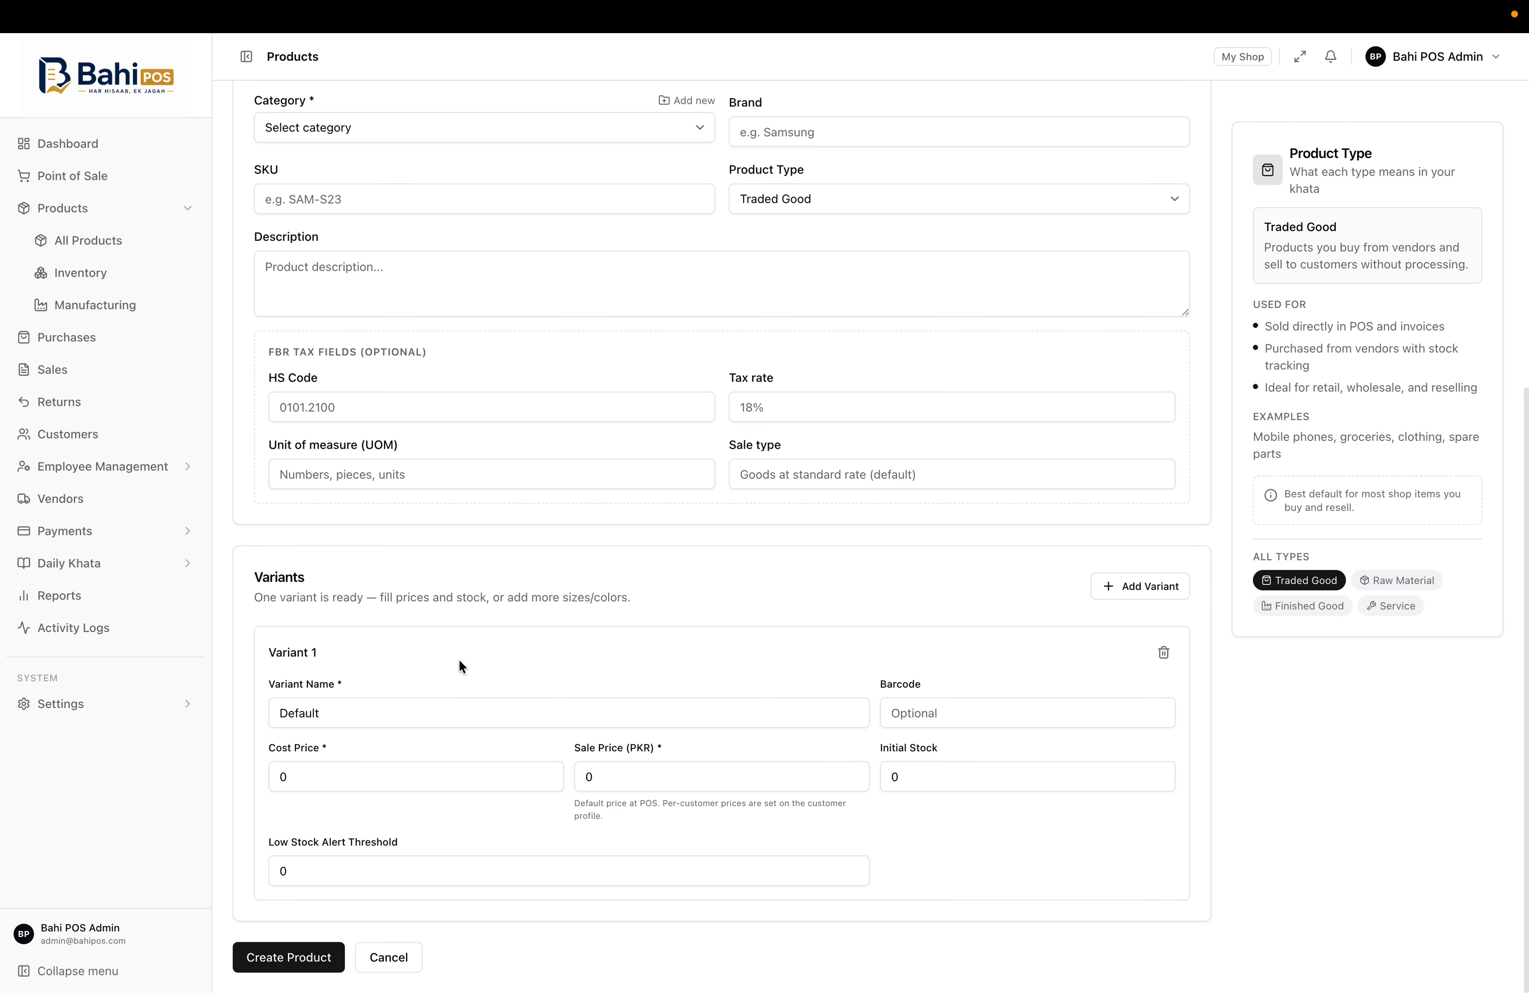
scroll(607, 583, up, 7)
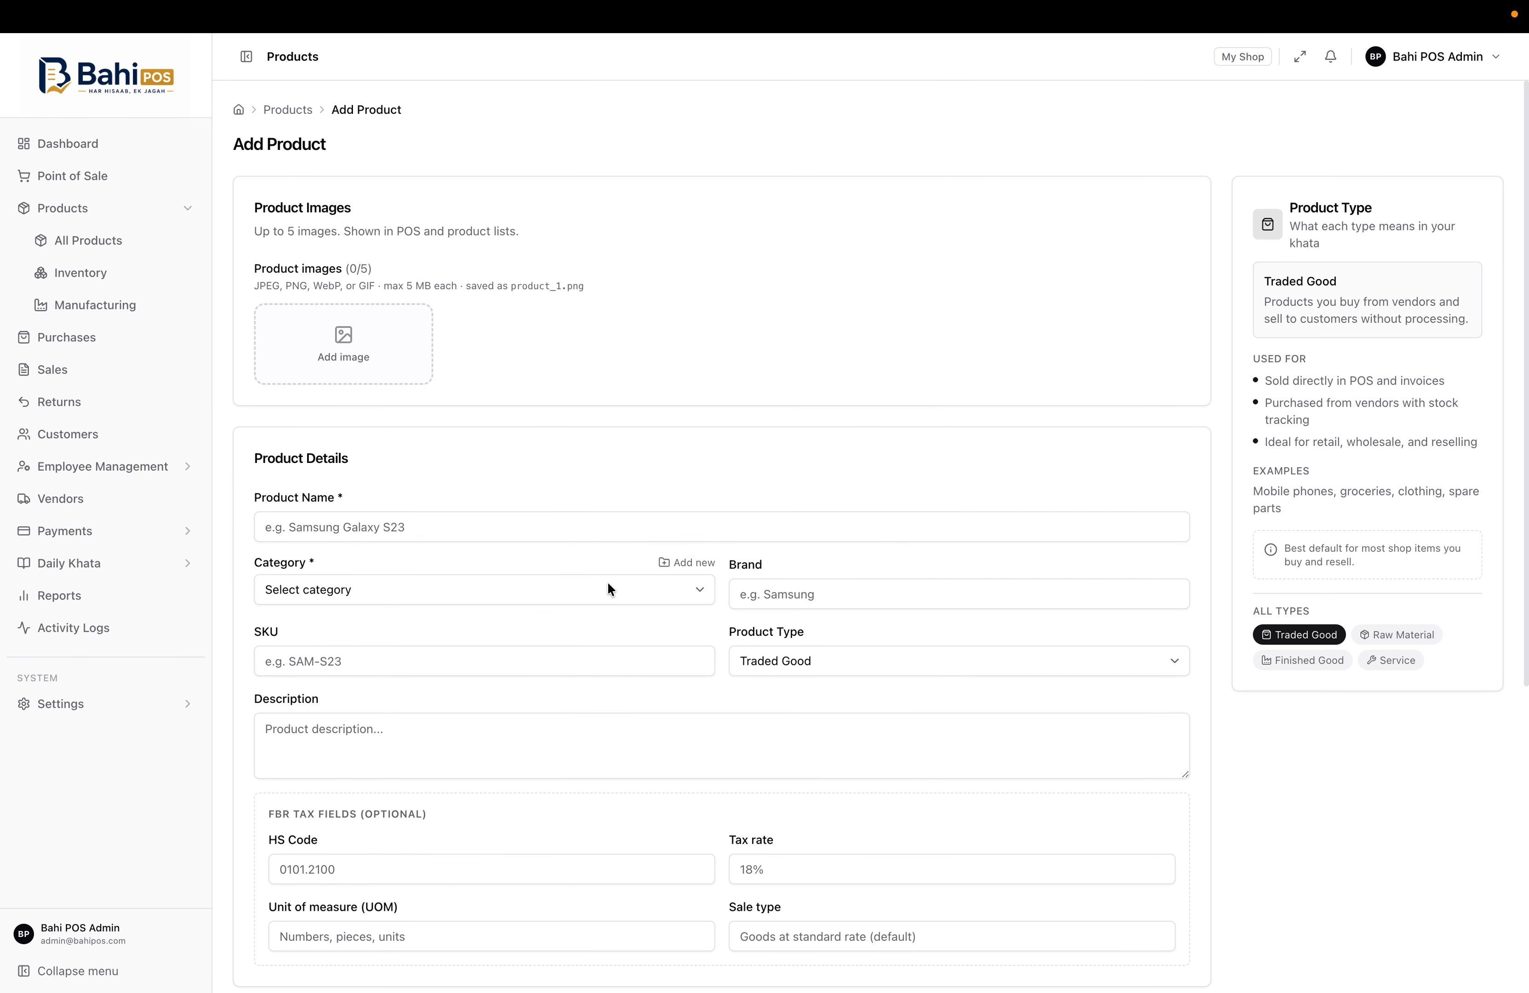
scroll(897, 588, down, 2)
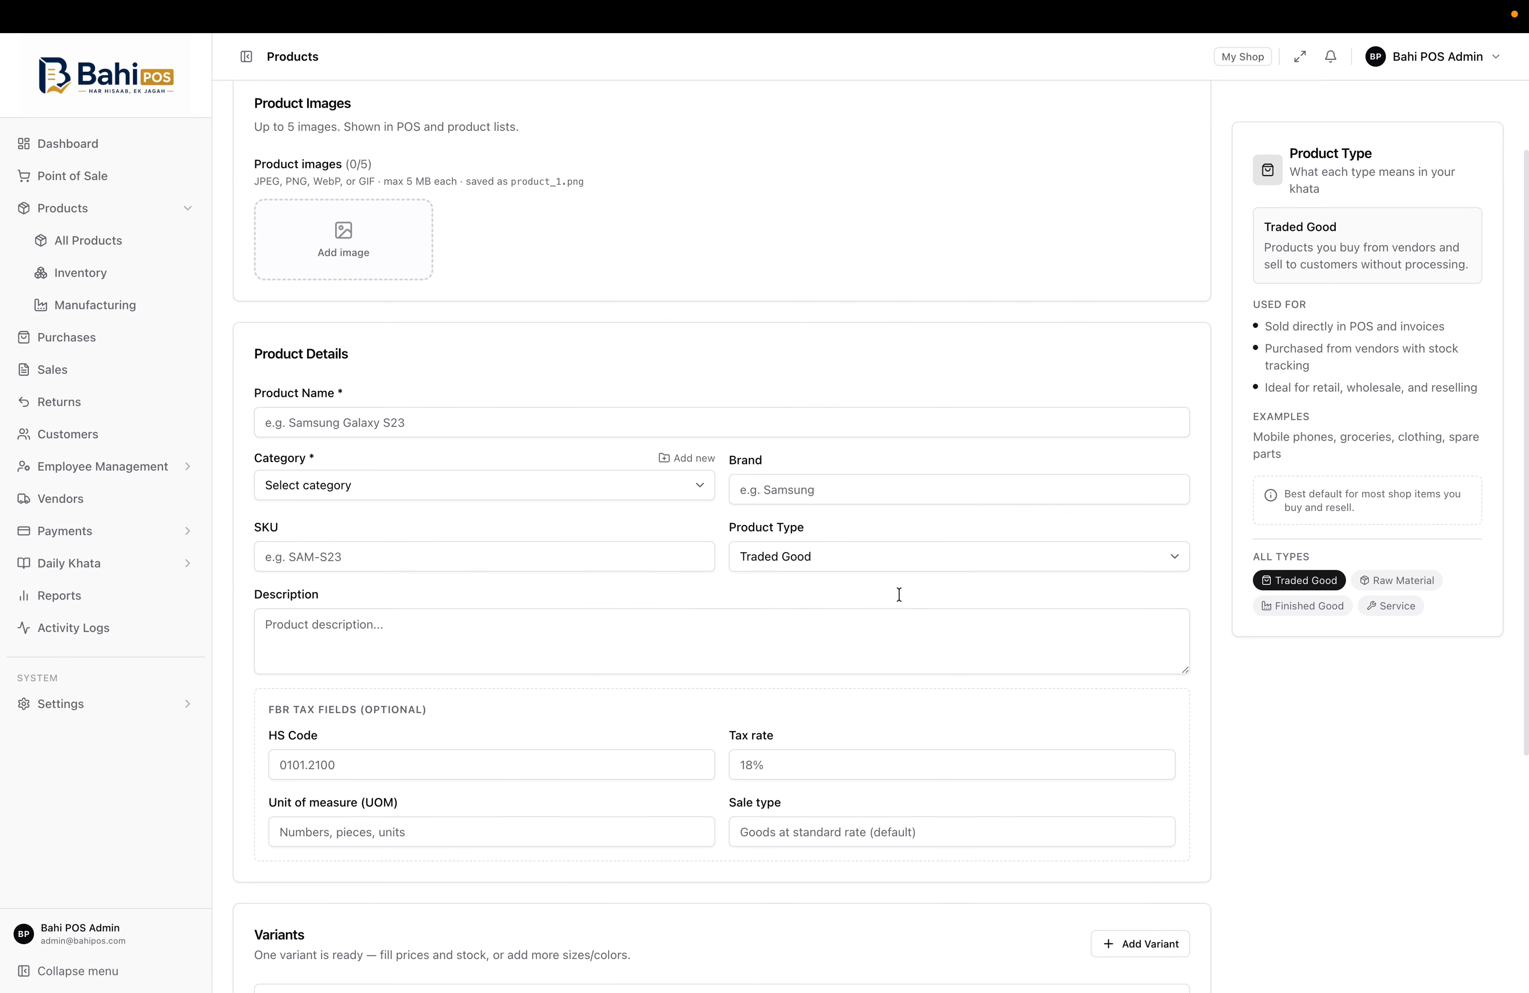
scroll(905, 517, down, 5)
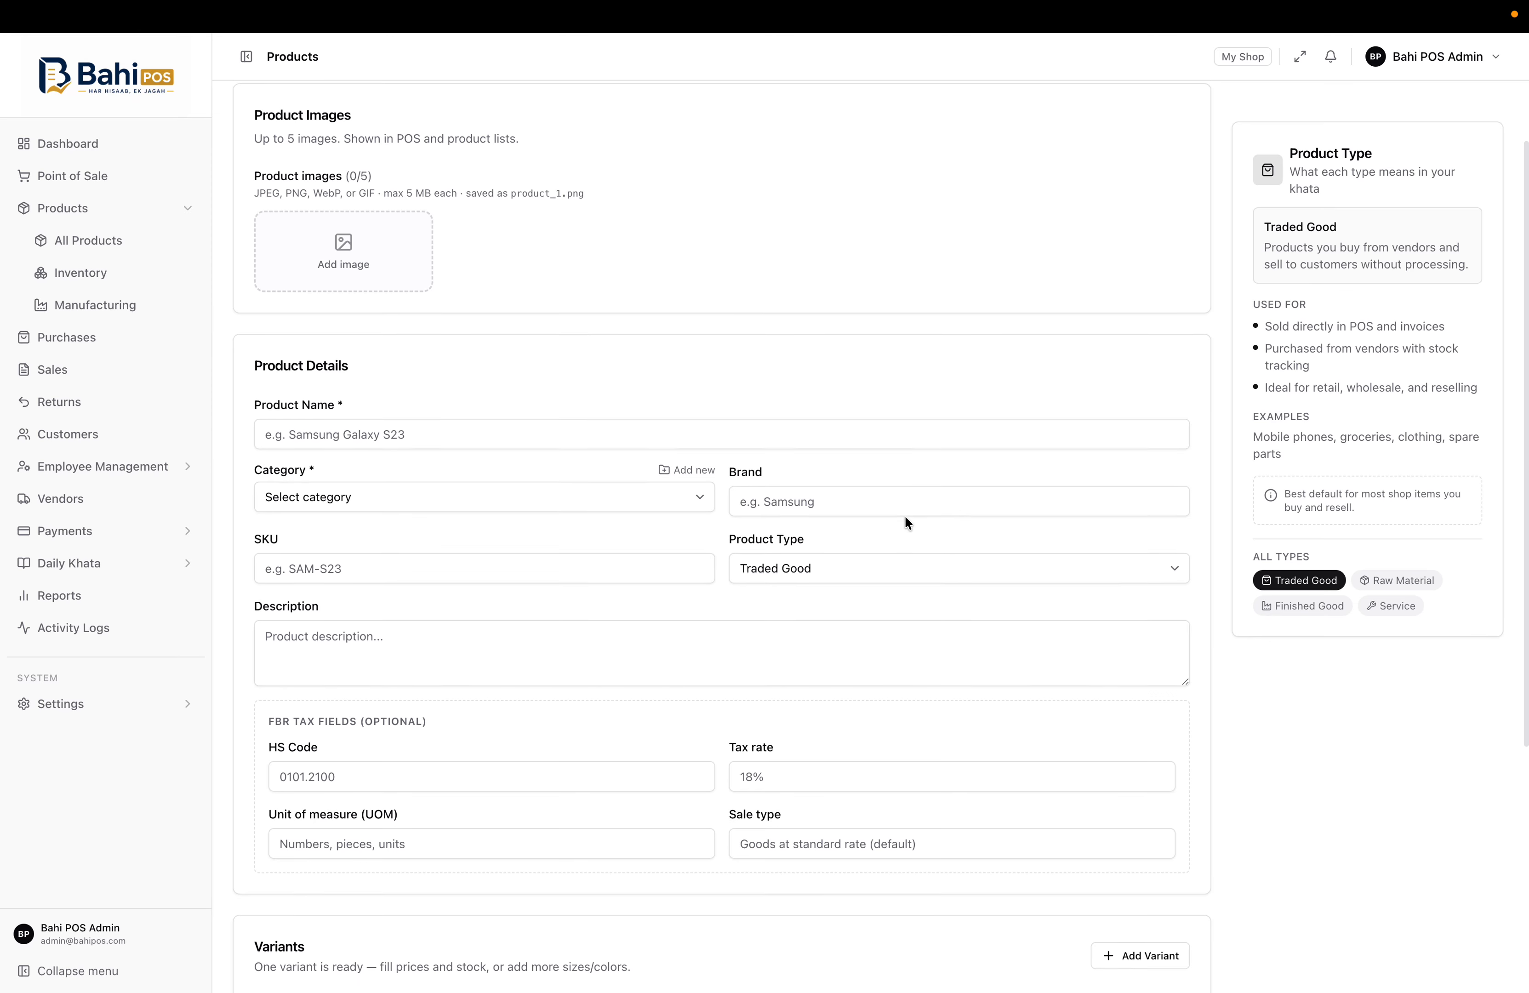
scroll(624, 759, down, 1)
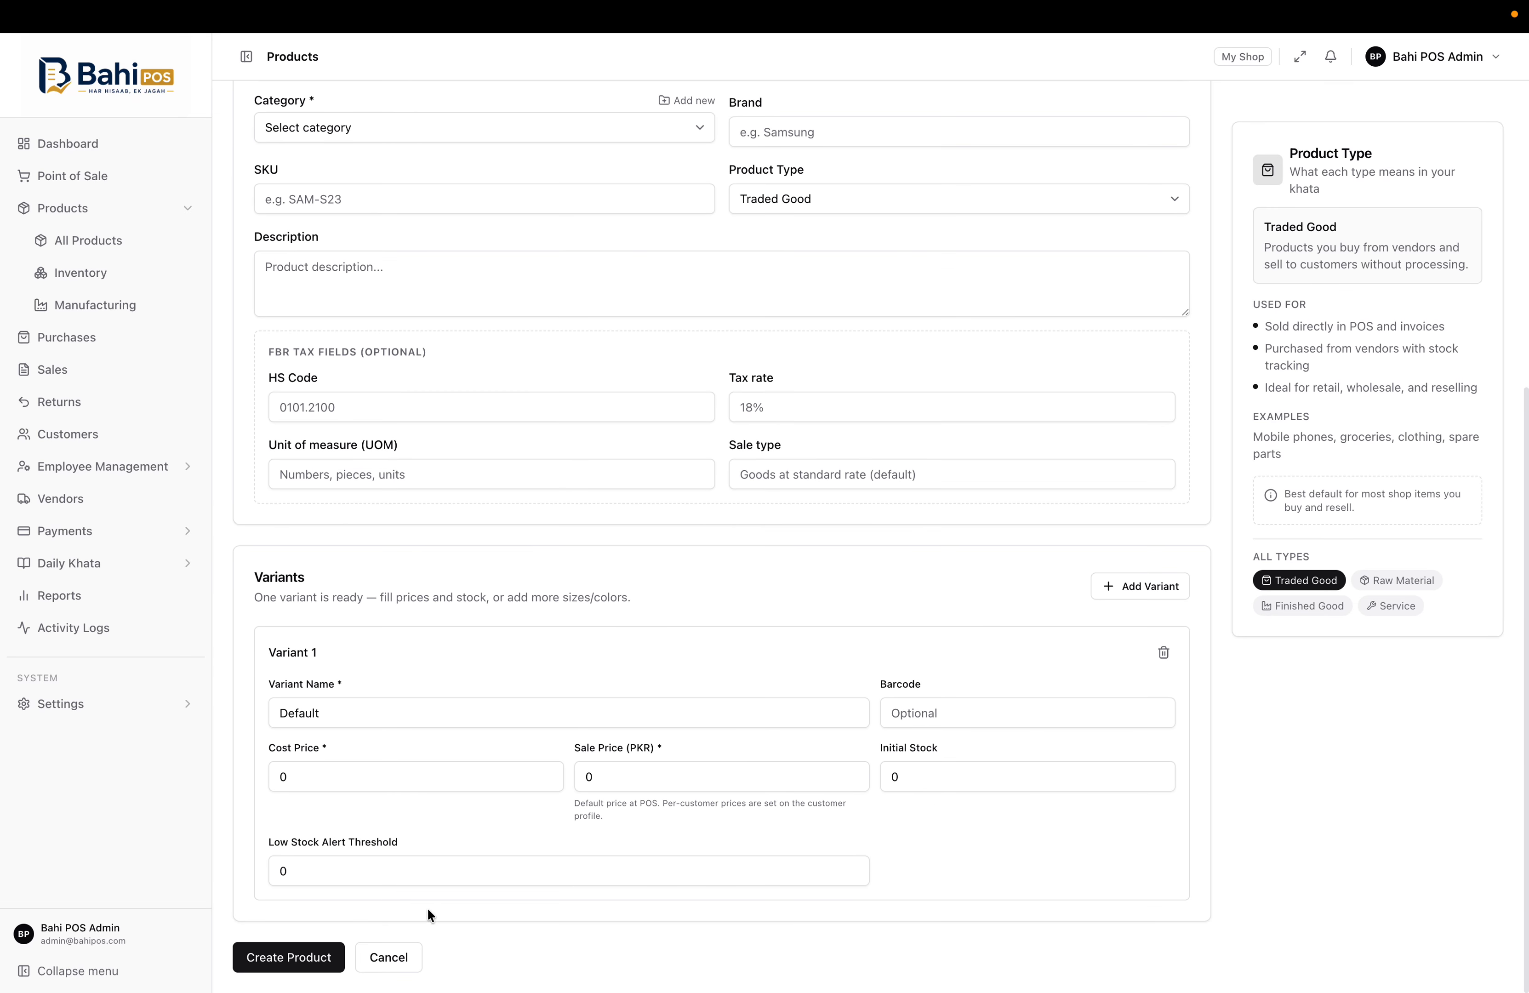
scroll(482, 935, up, 10)
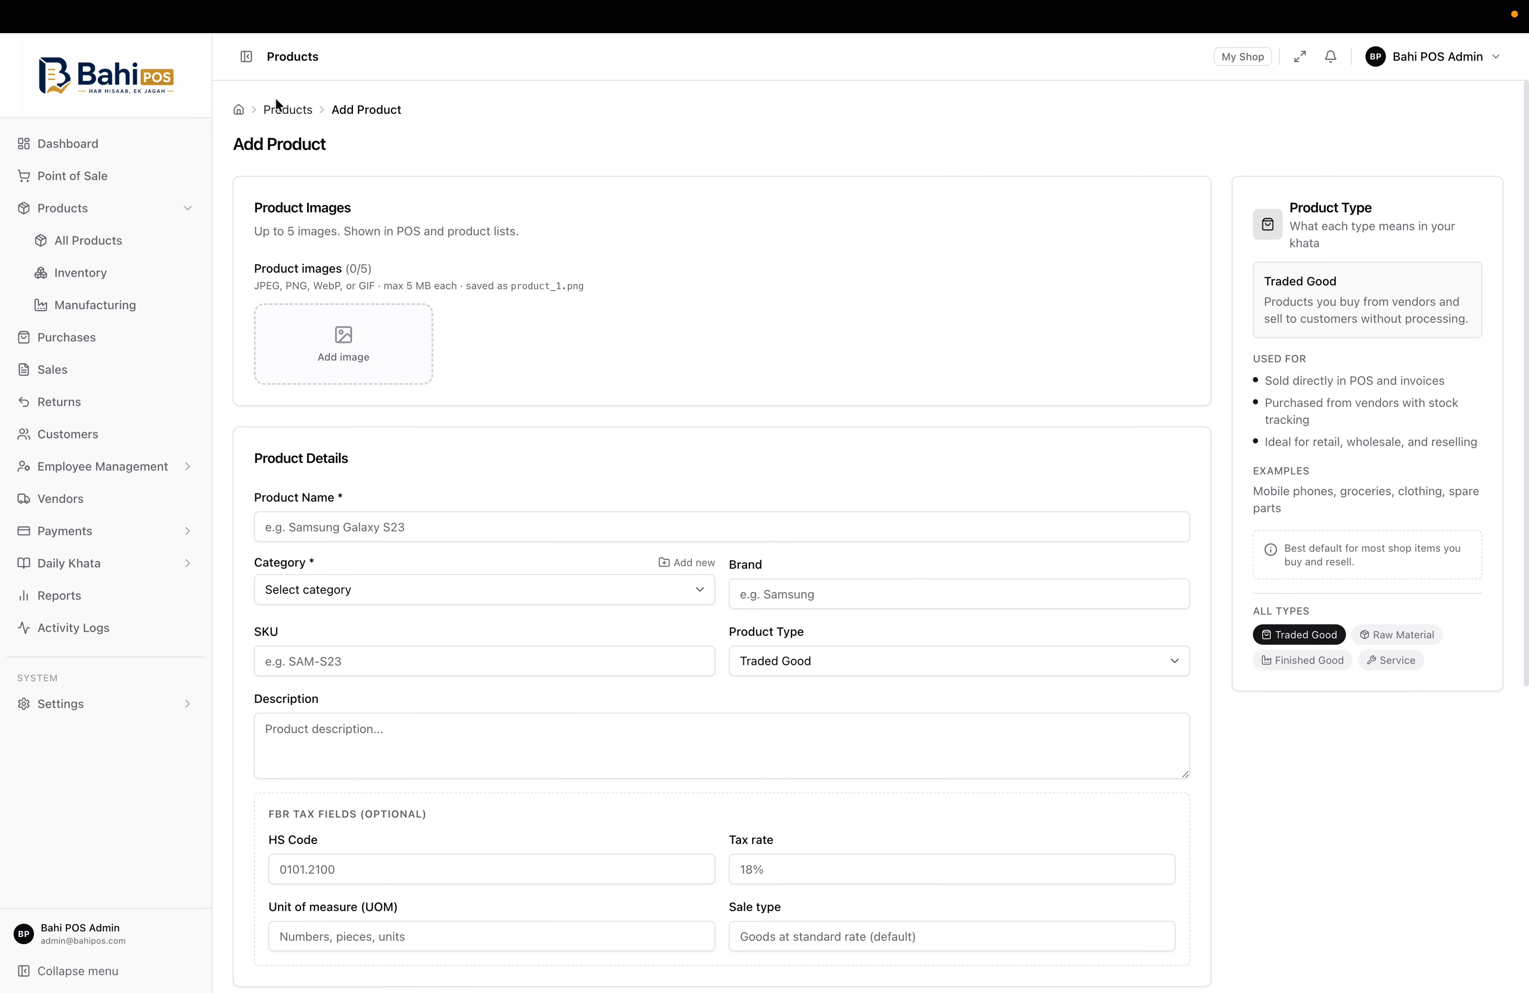
Return to All Products without saving, toggling deleted products on and off again
click(280, 113)
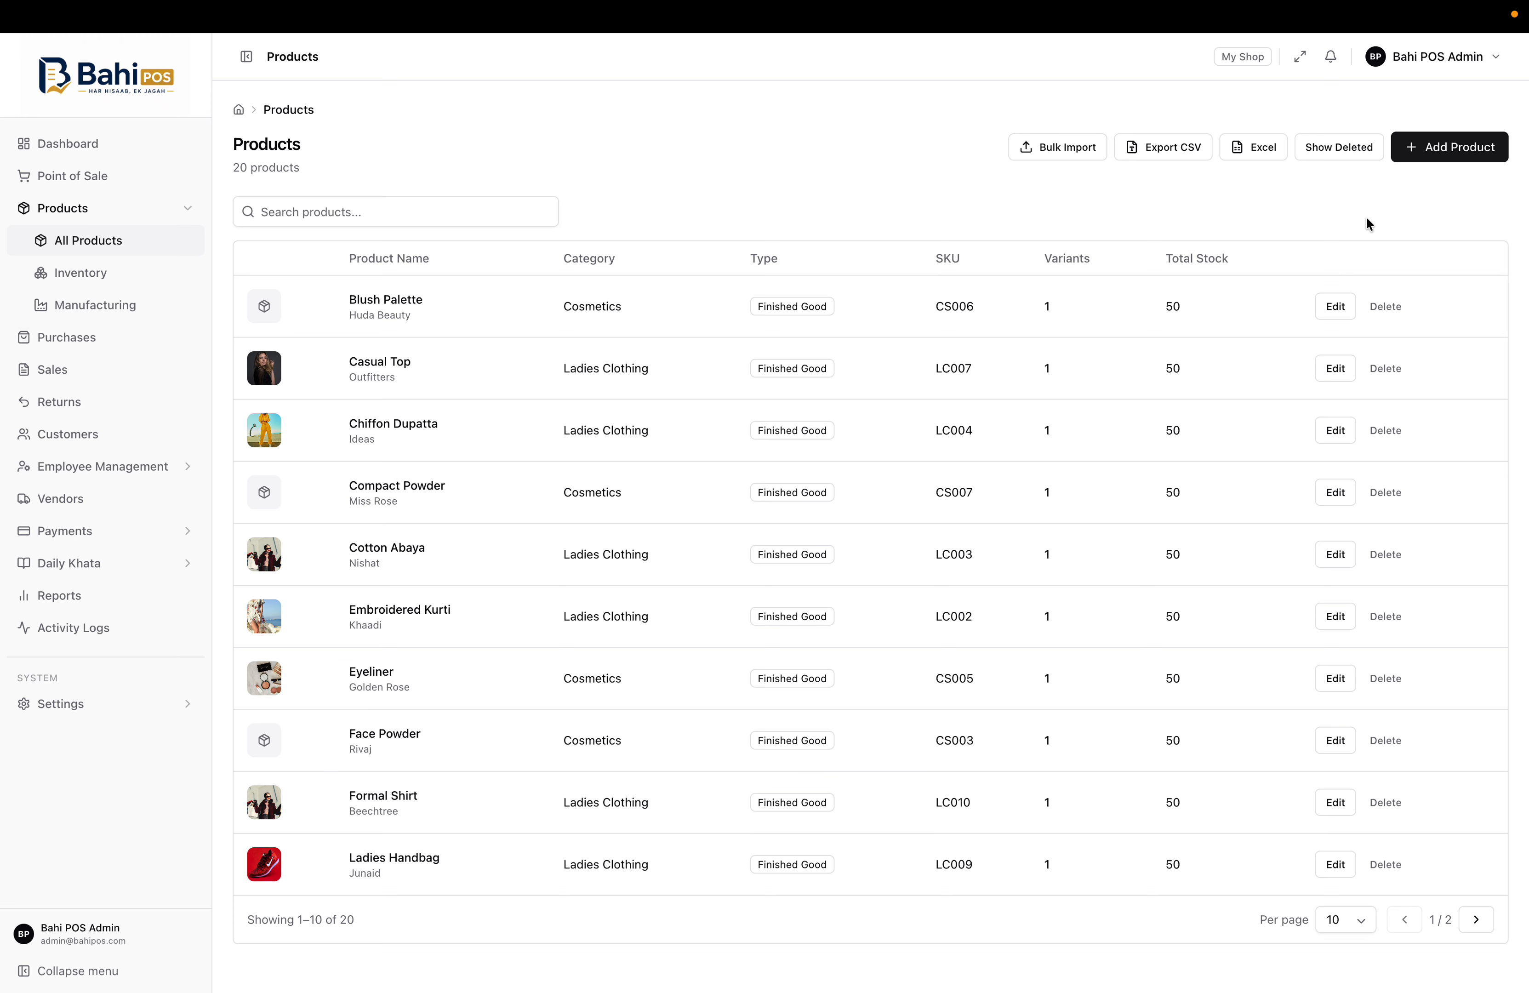
click(1333, 155)
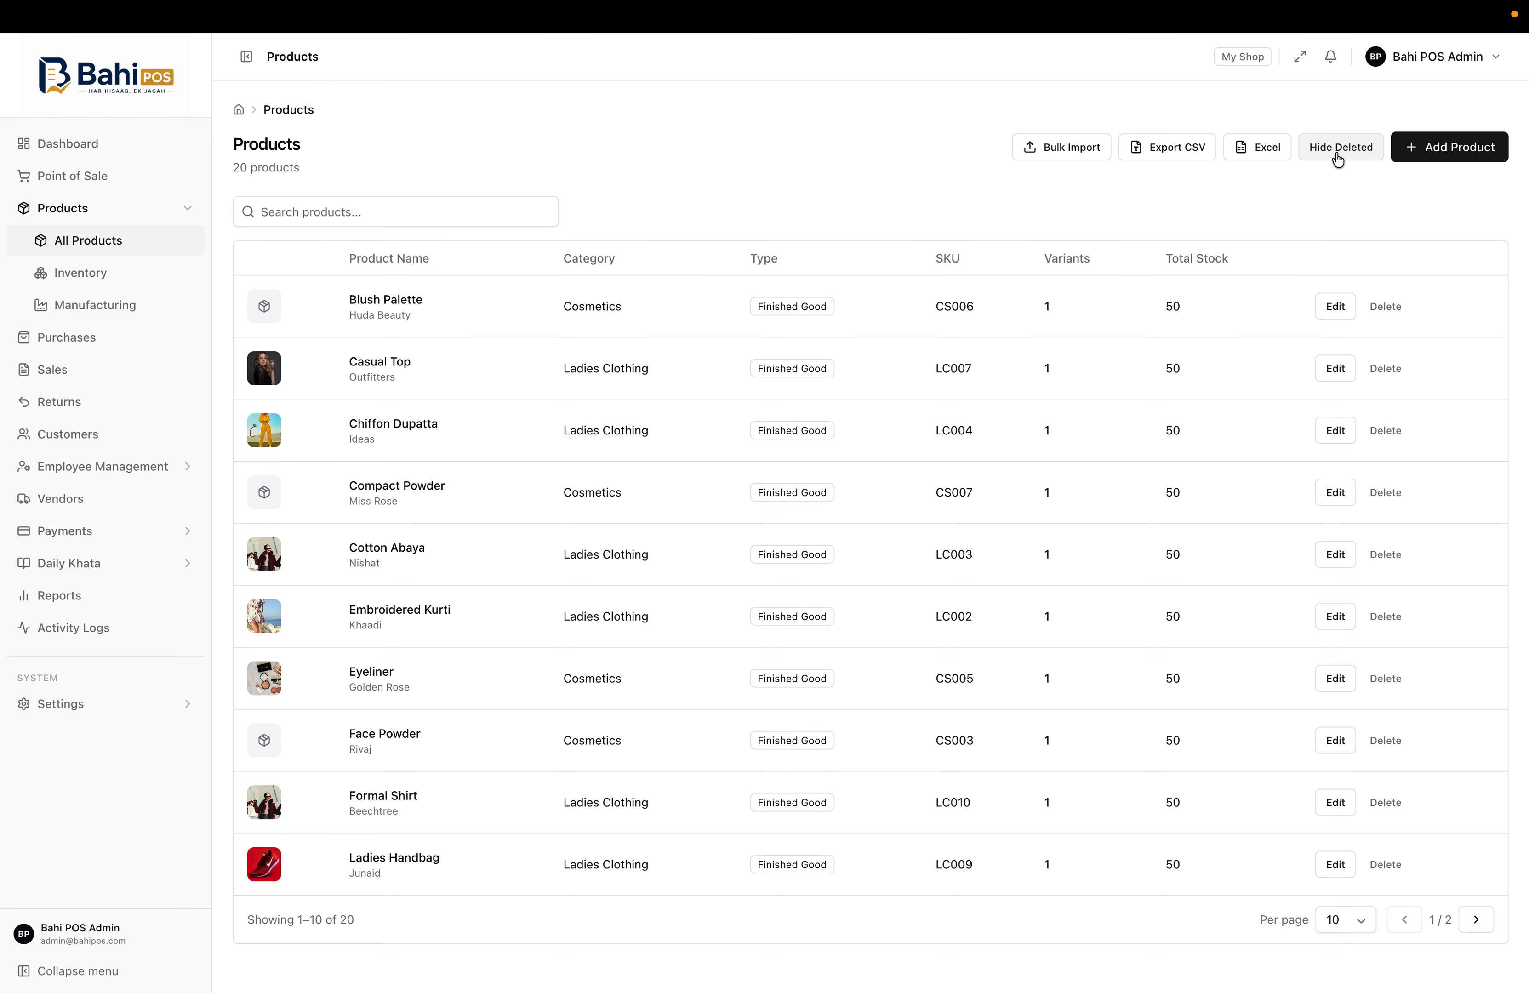
click(1338, 155)
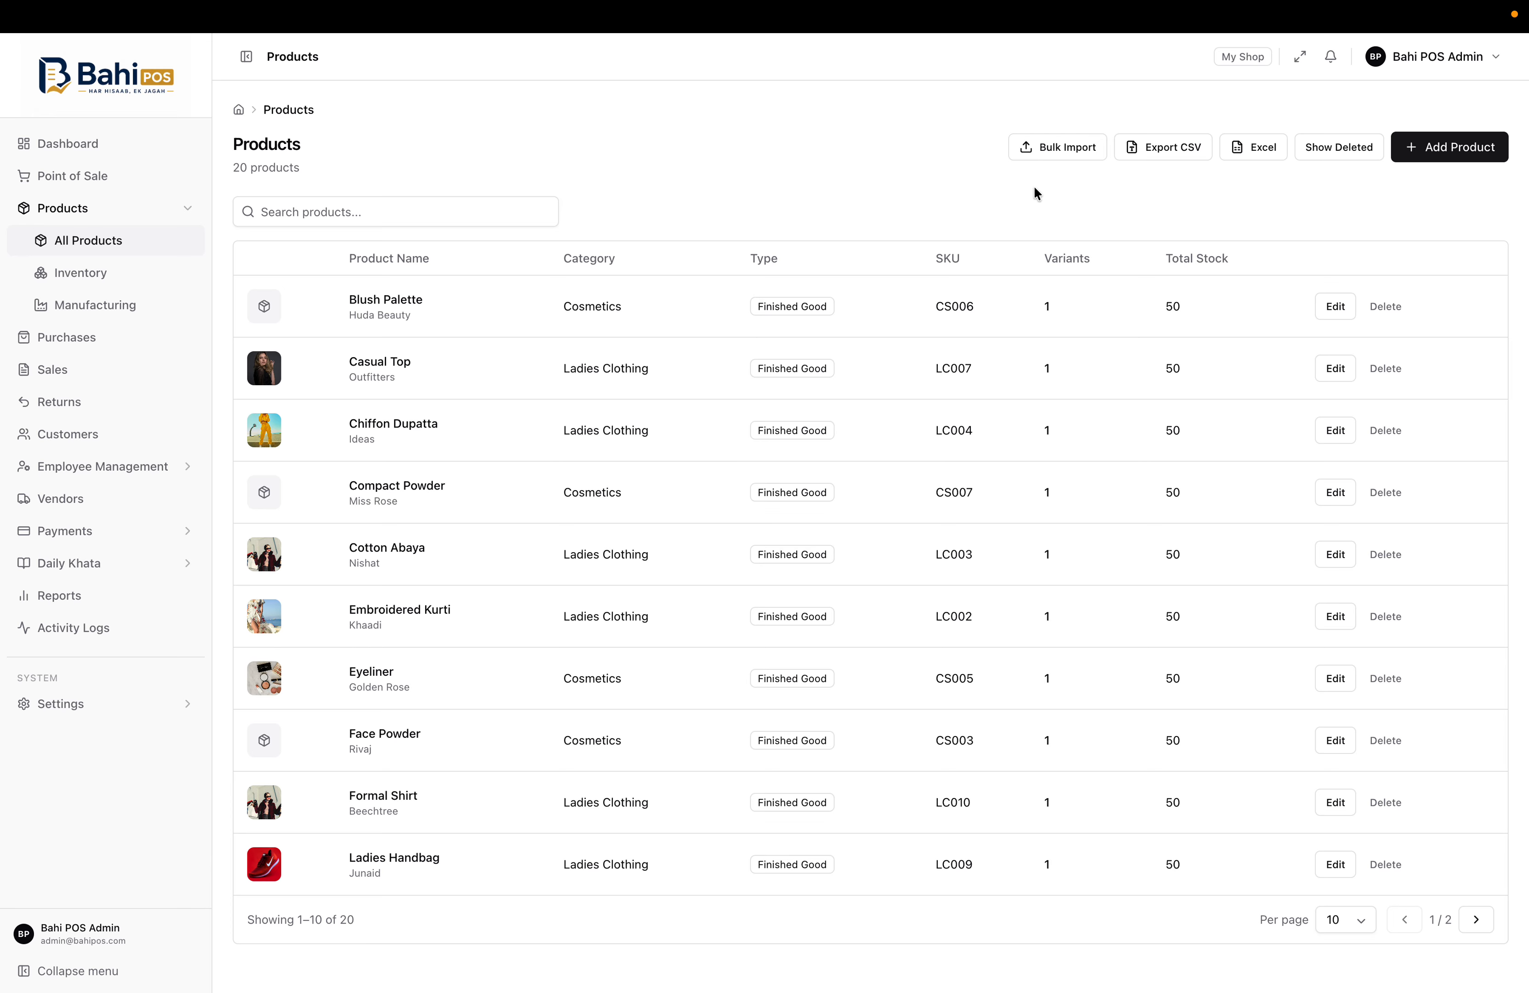
Preview the Bulk Import dialog, cancel it, and open the Inventory batches page
click(1070, 147)
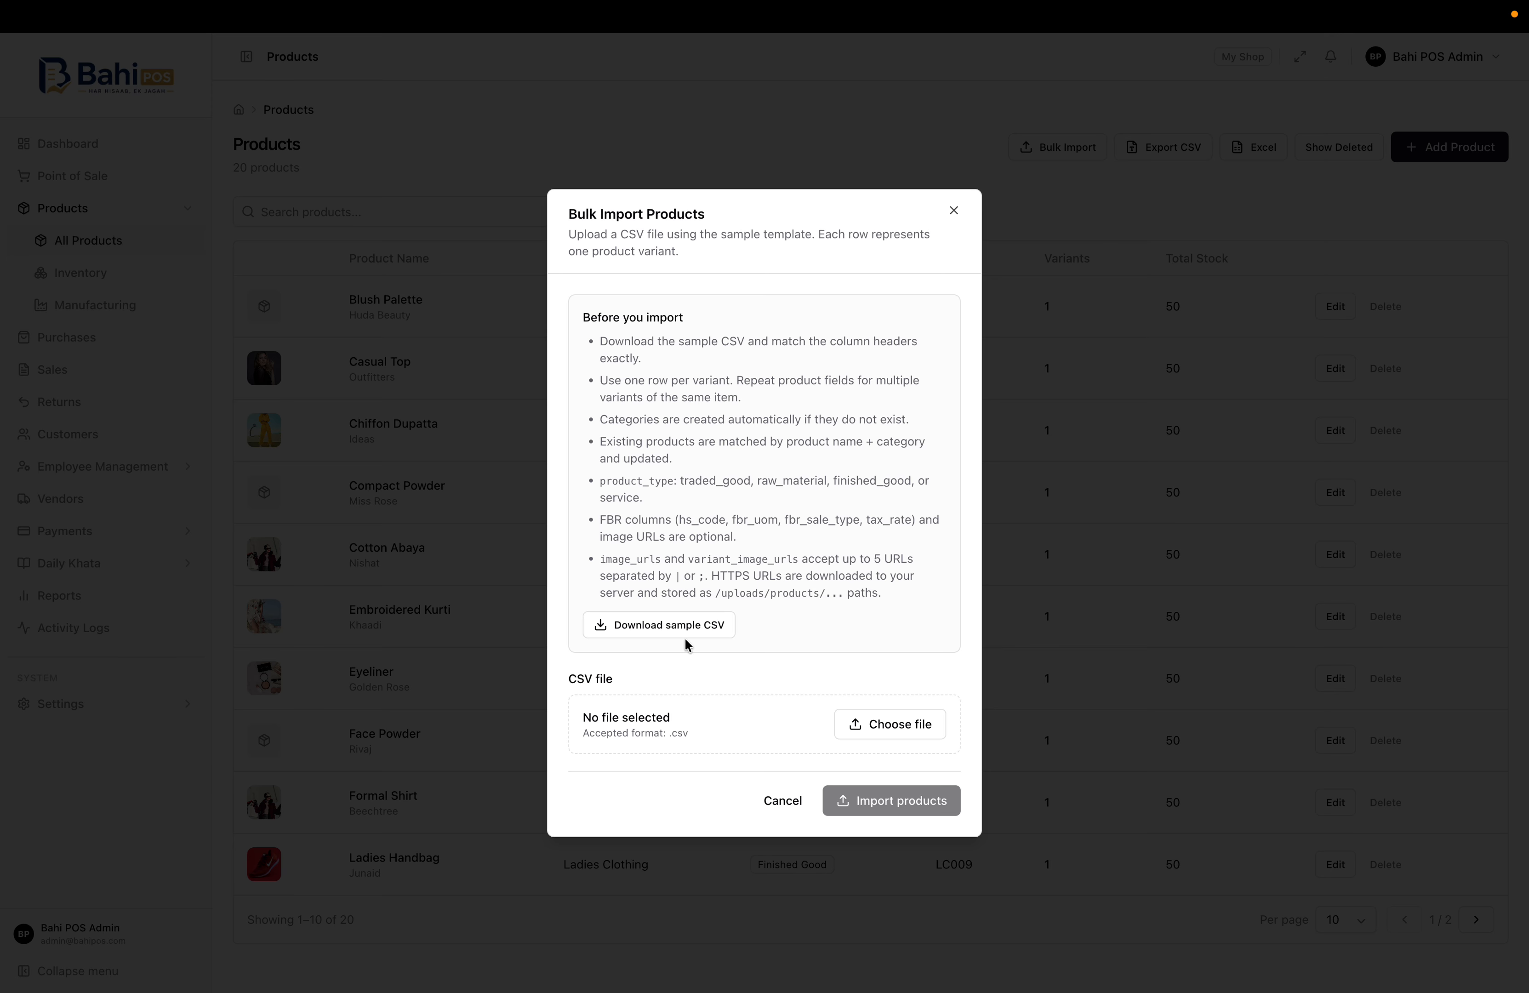
click(781, 811)
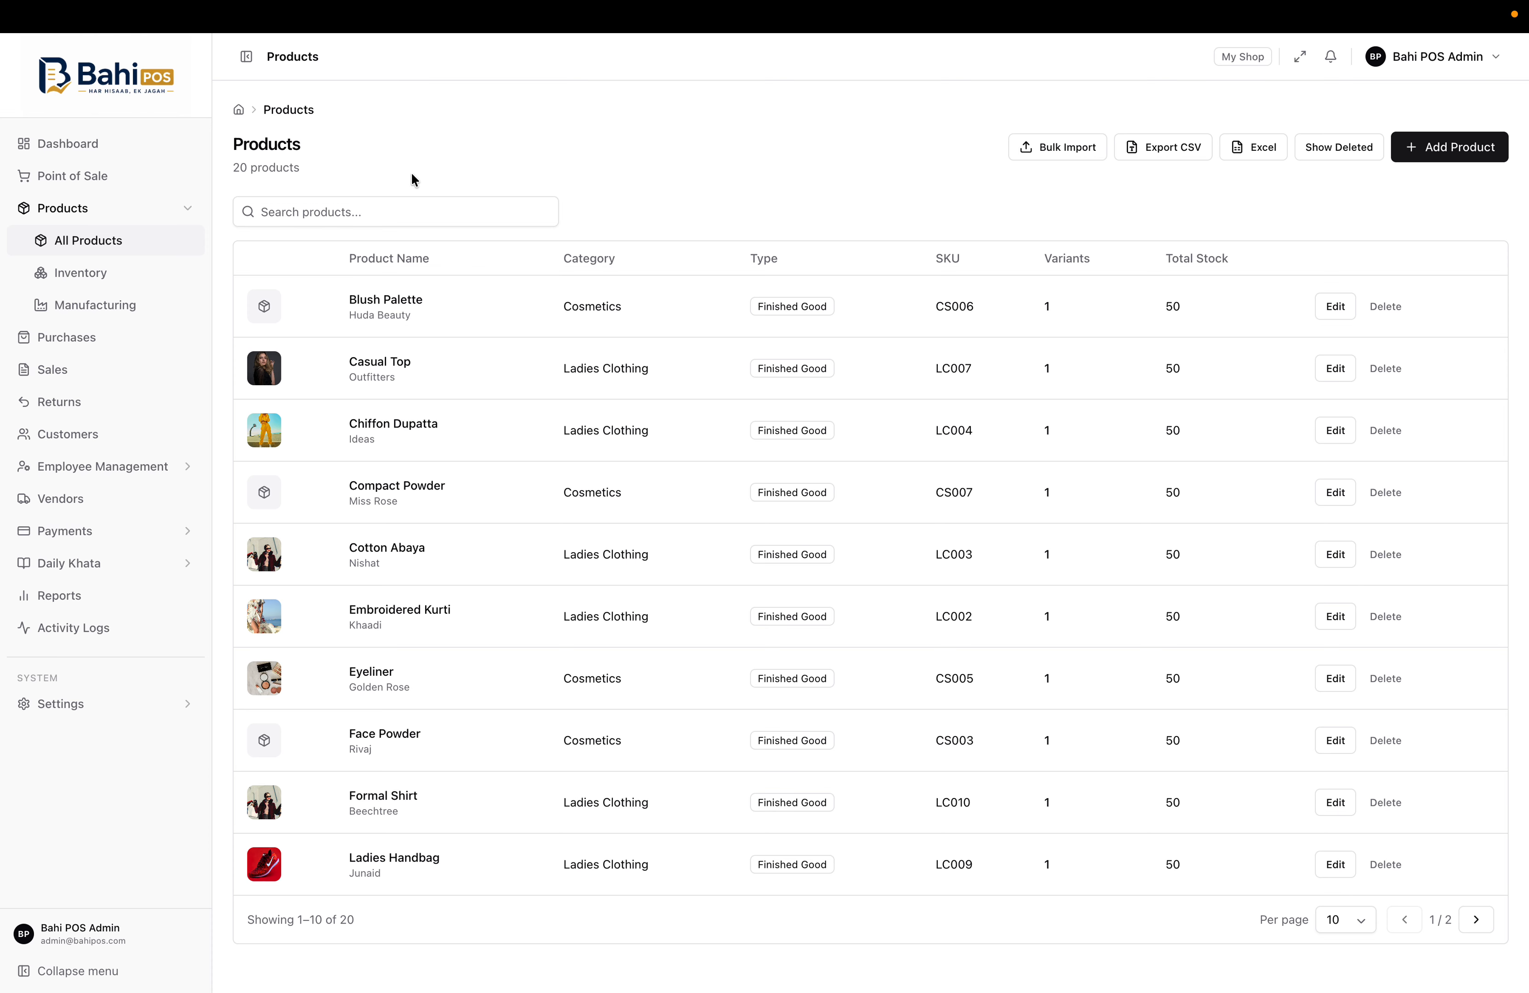
click(57, 279)
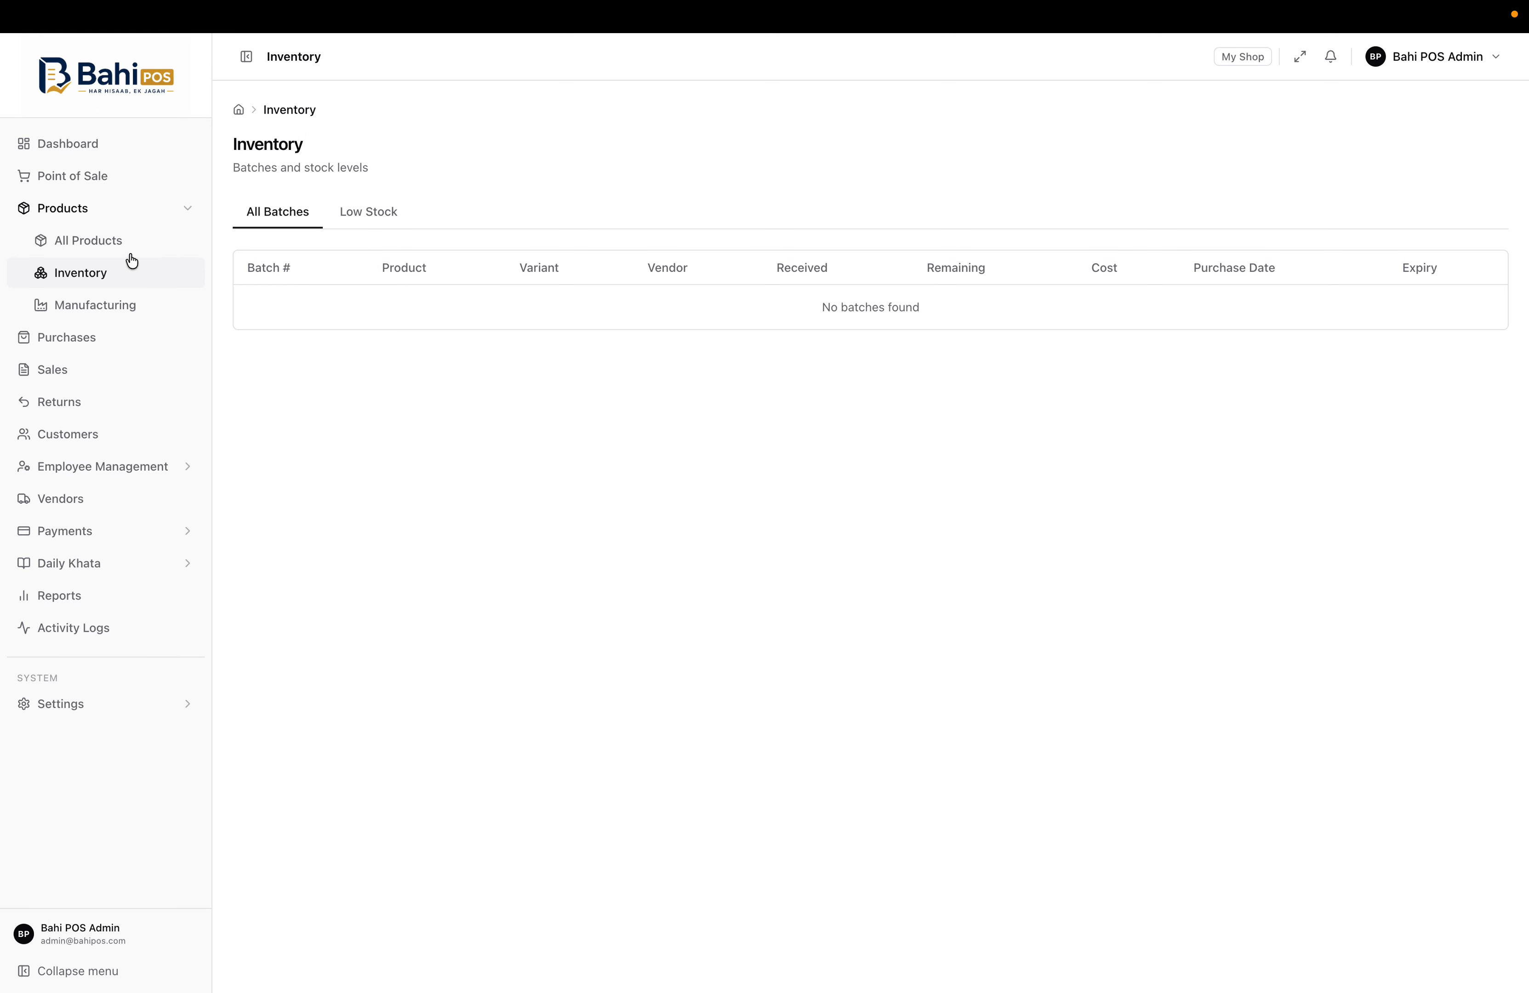
Check Manufacturing's Production Orders and Bill of Materials, then Purchases, then return to All Products
click(82, 308)
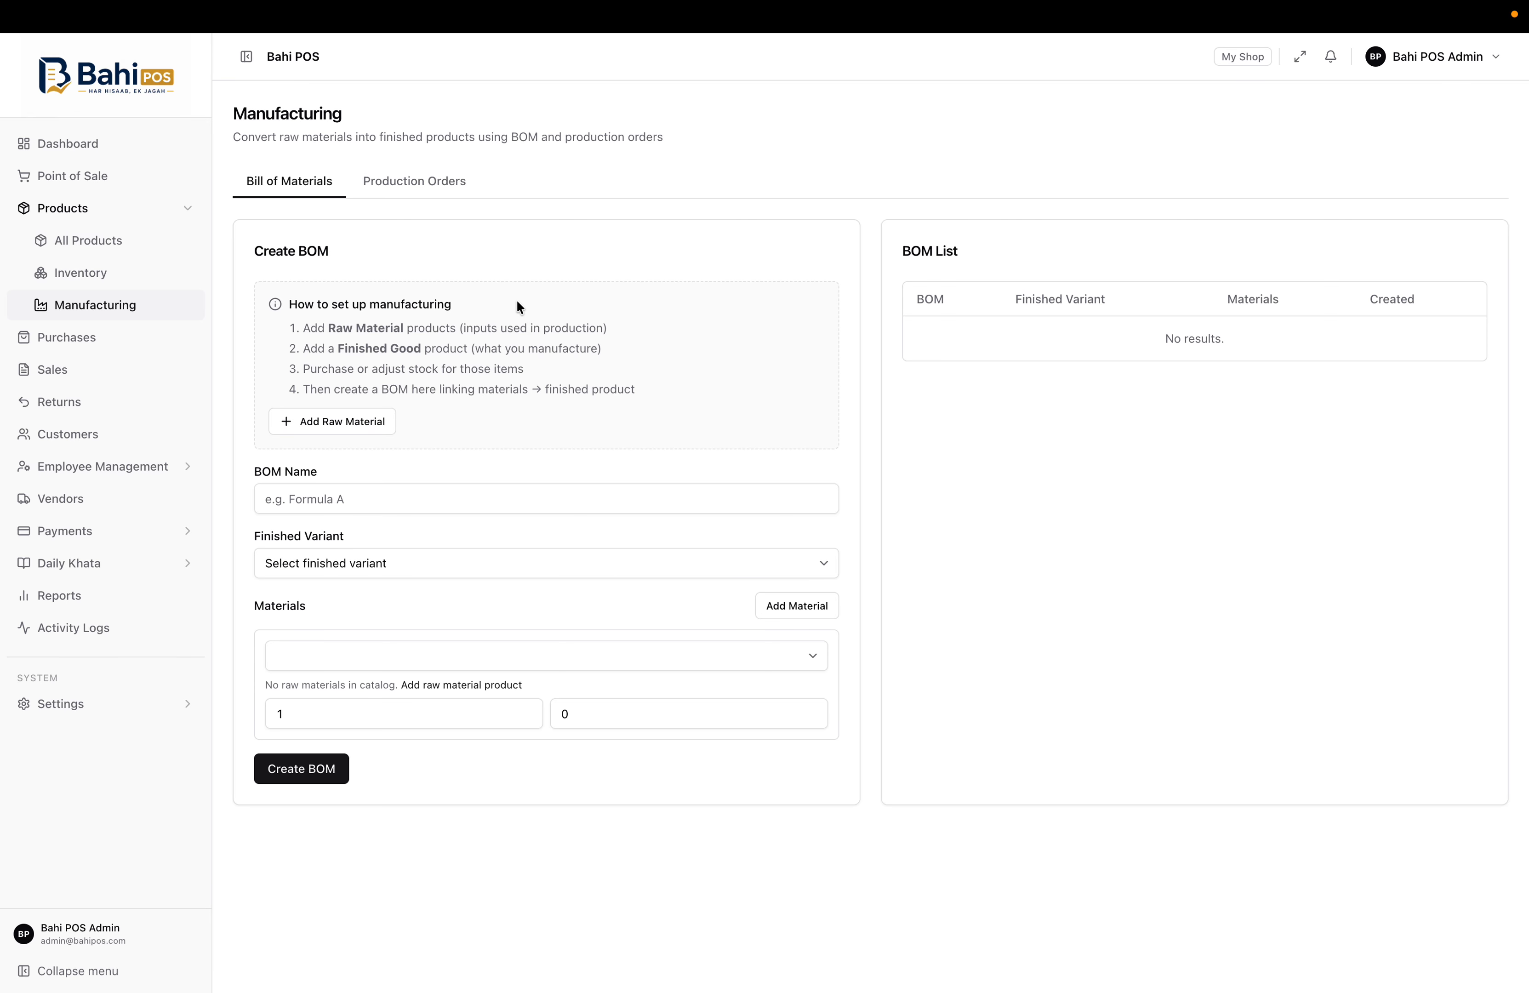
click(437, 191)
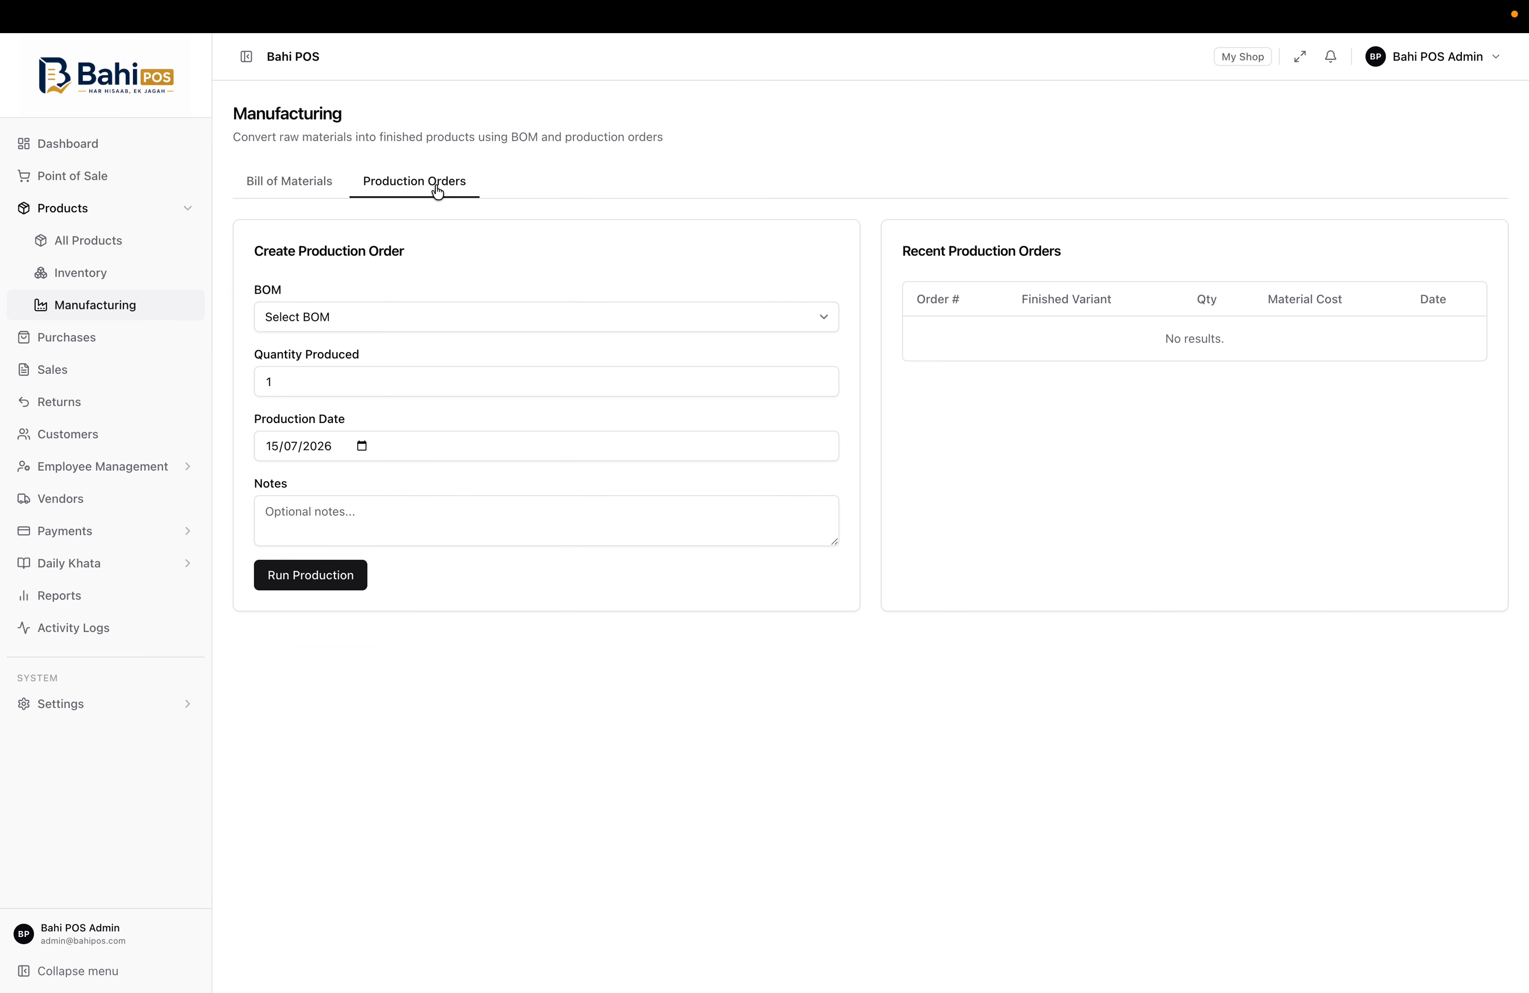
click(289, 191)
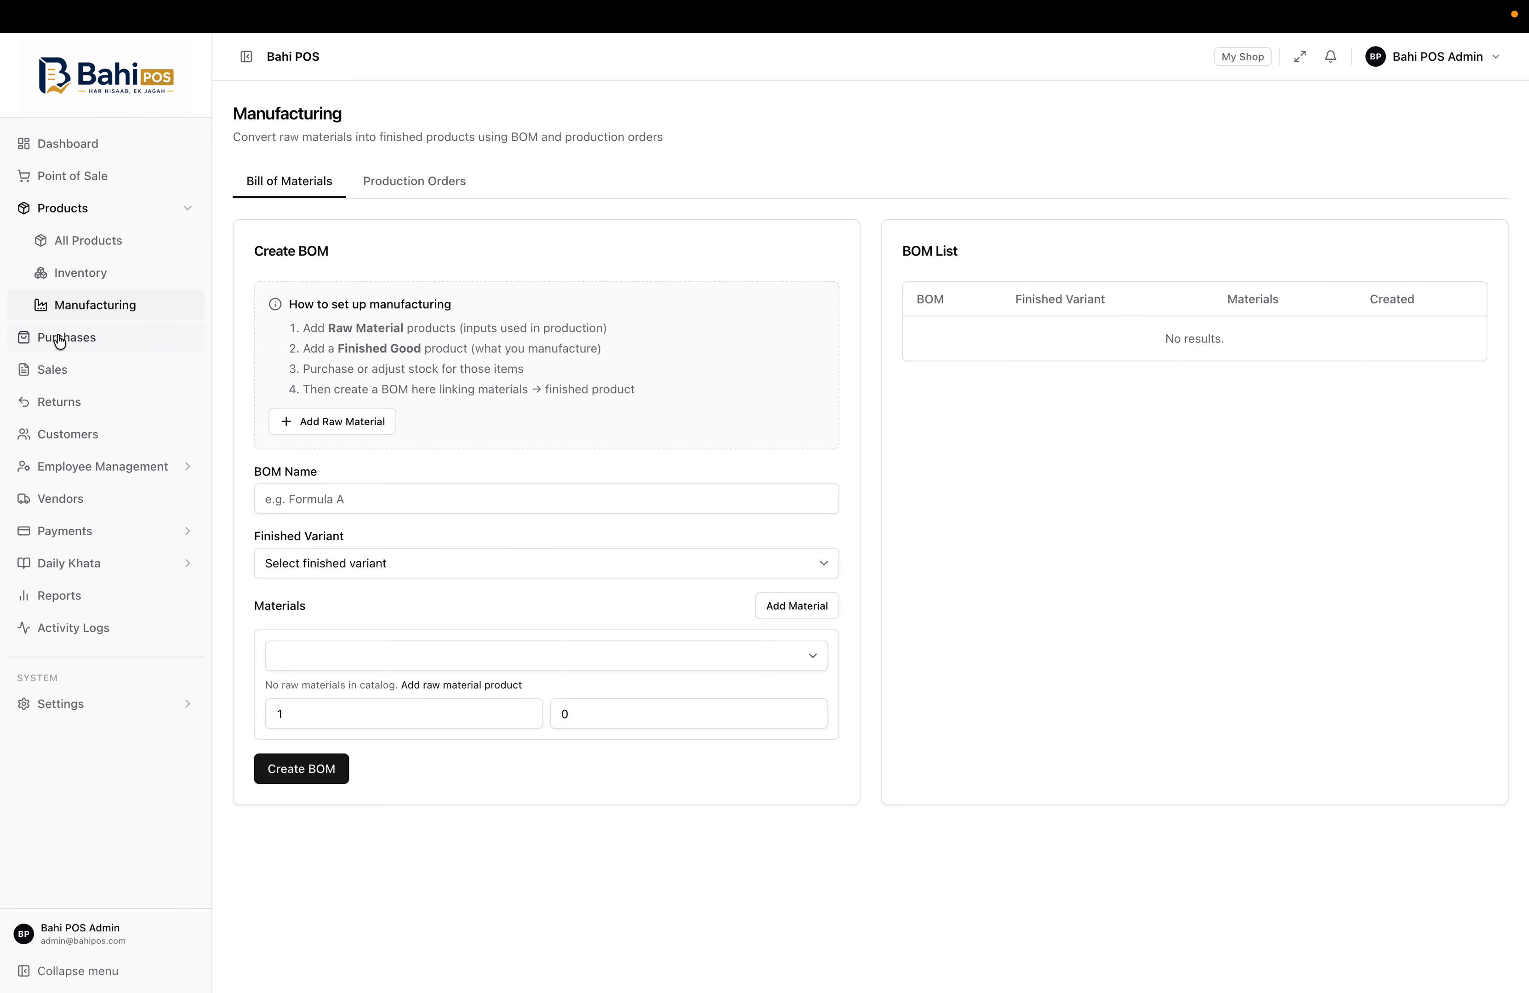
click(87, 339)
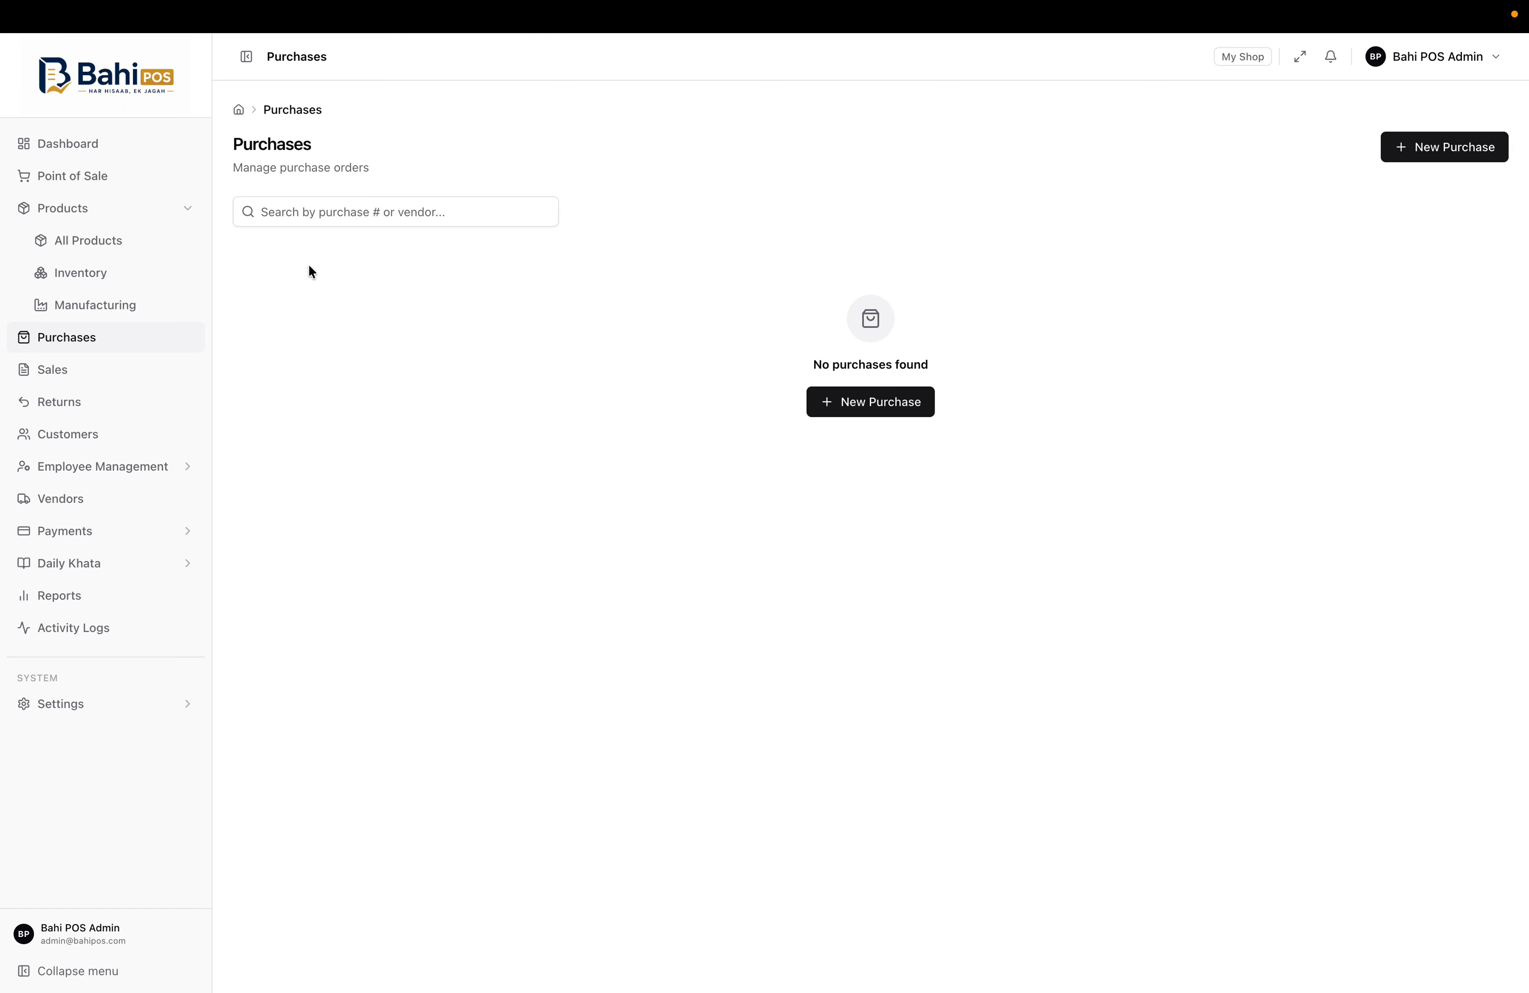
click(129, 242)
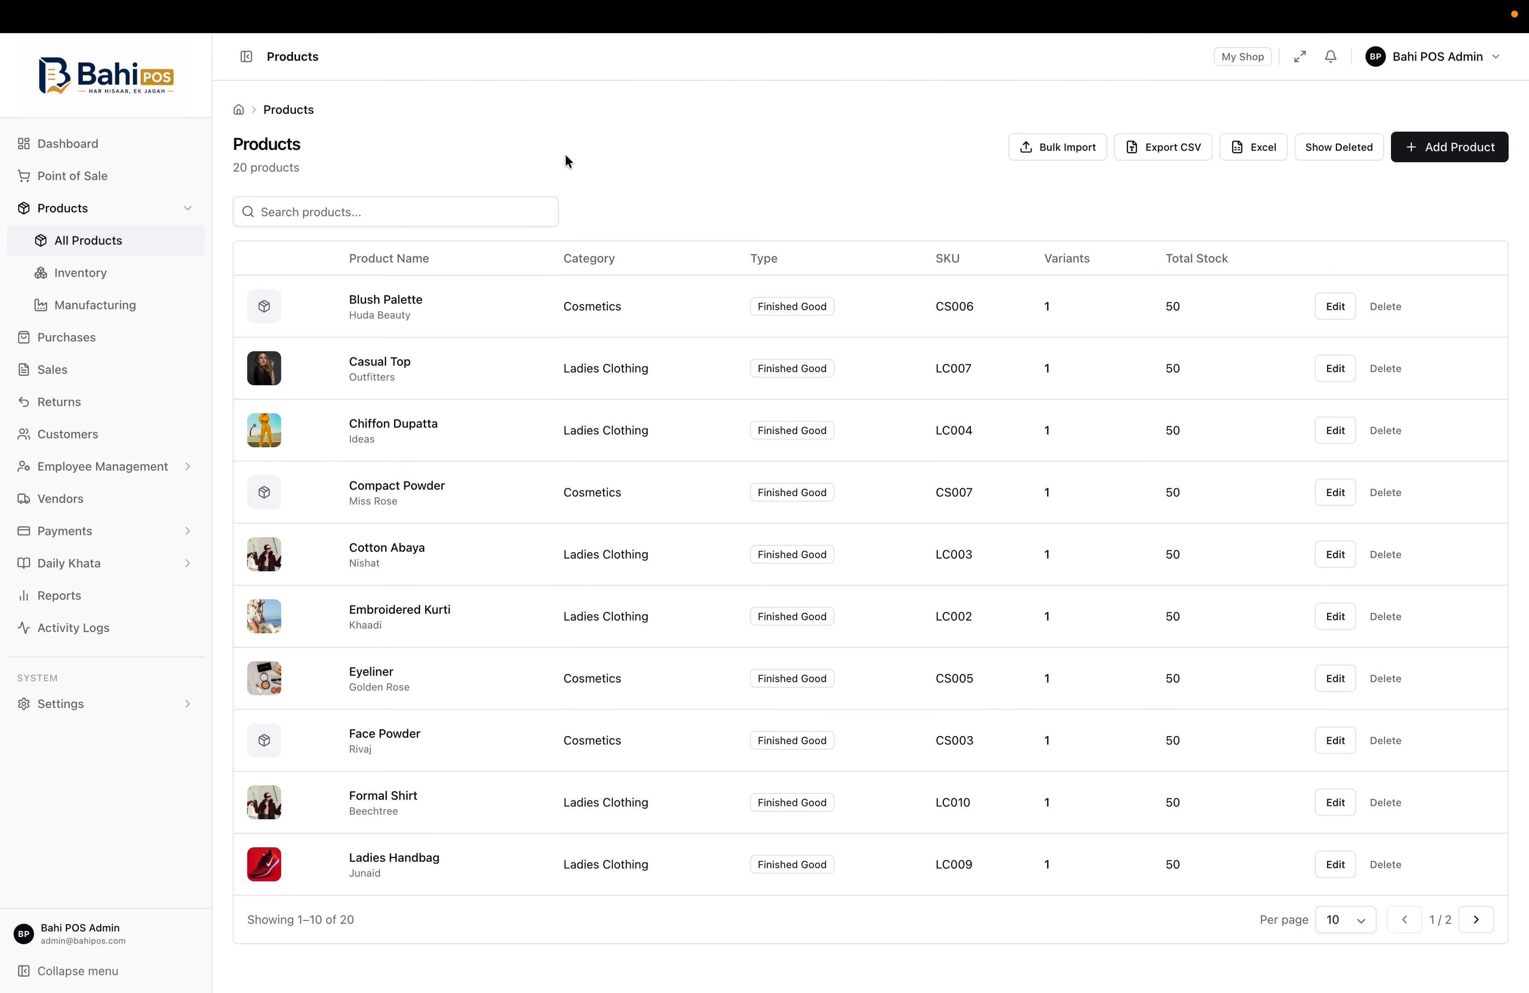
Open the Point of Sale with the navigation sidebar collapsed to icons
click(103, 182)
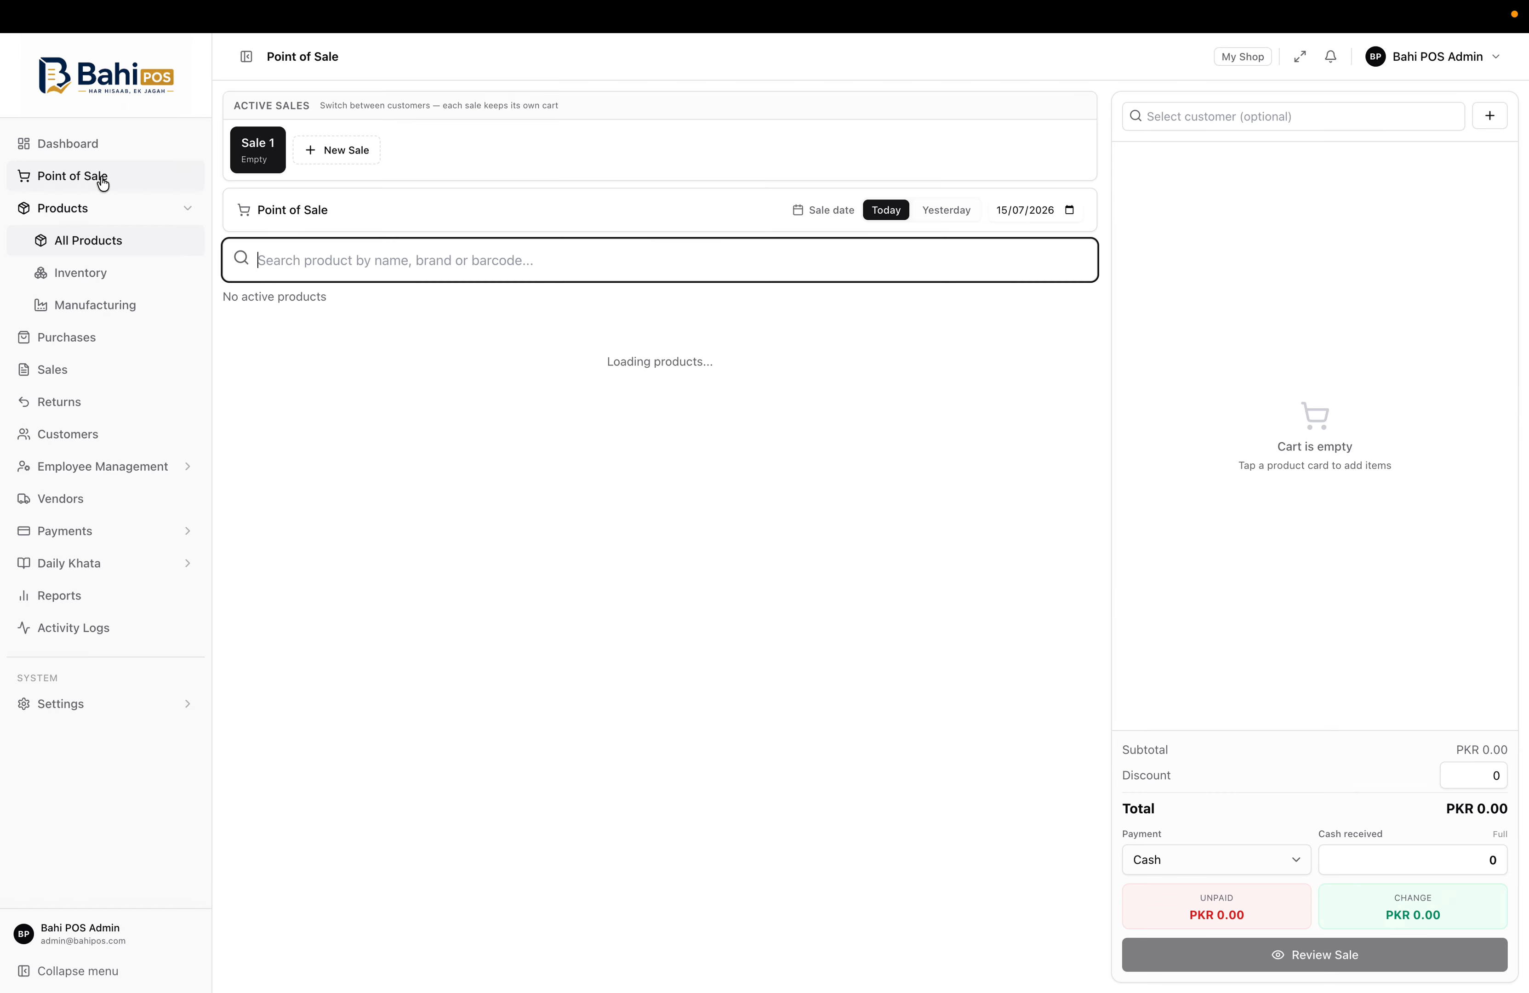
click(248, 64)
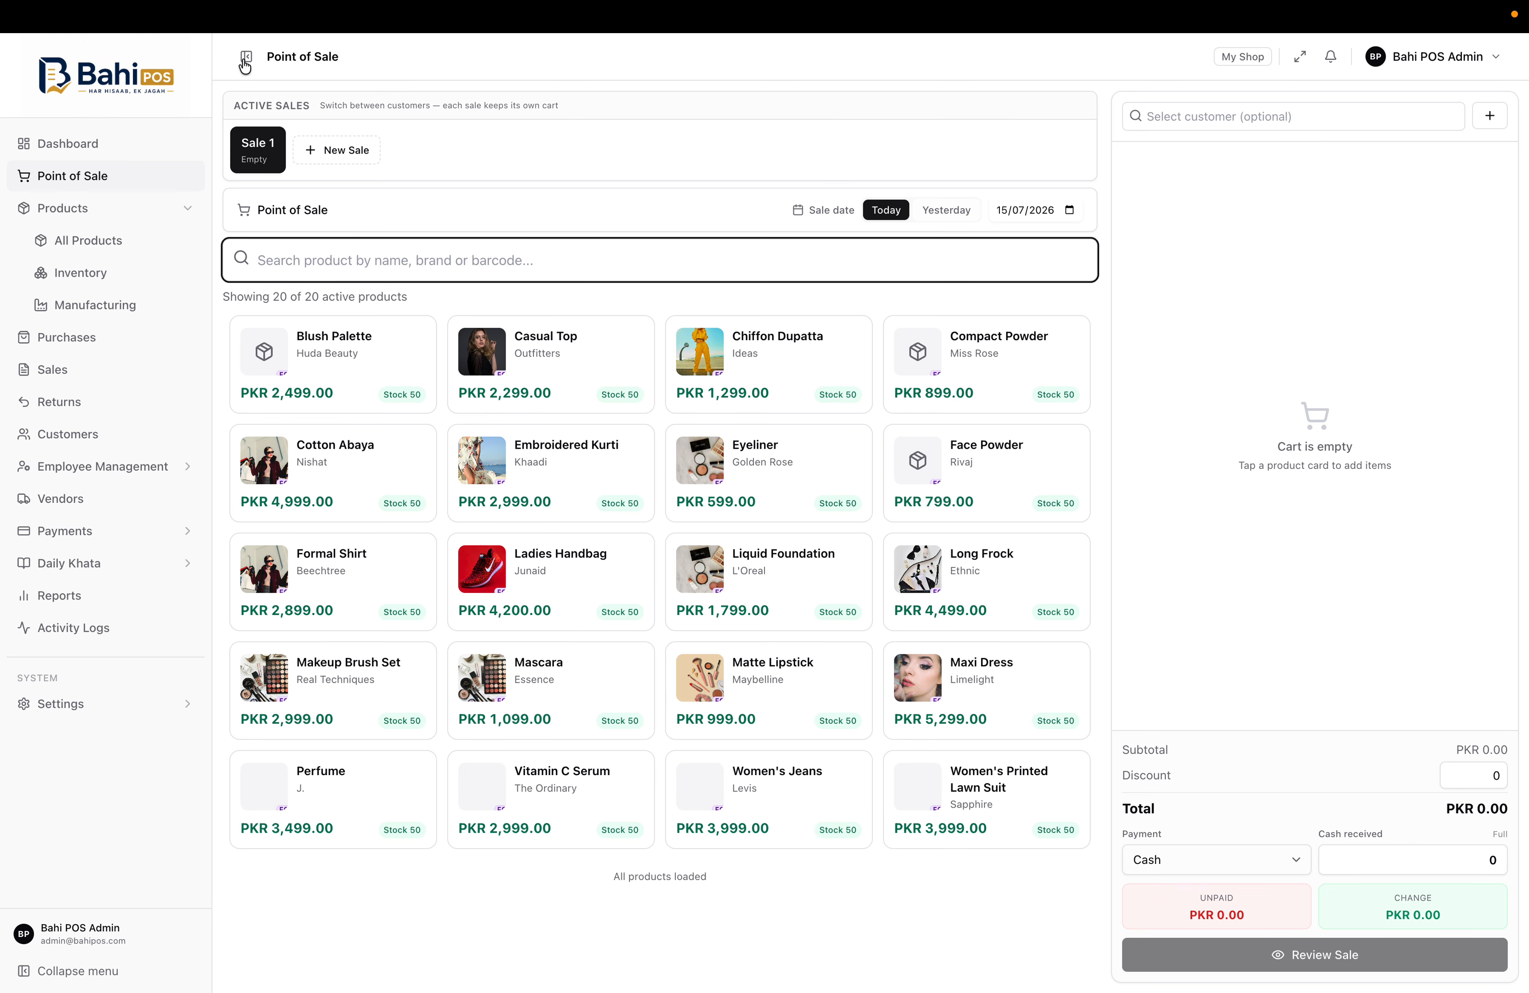
click(248, 64)
click(251, 65)
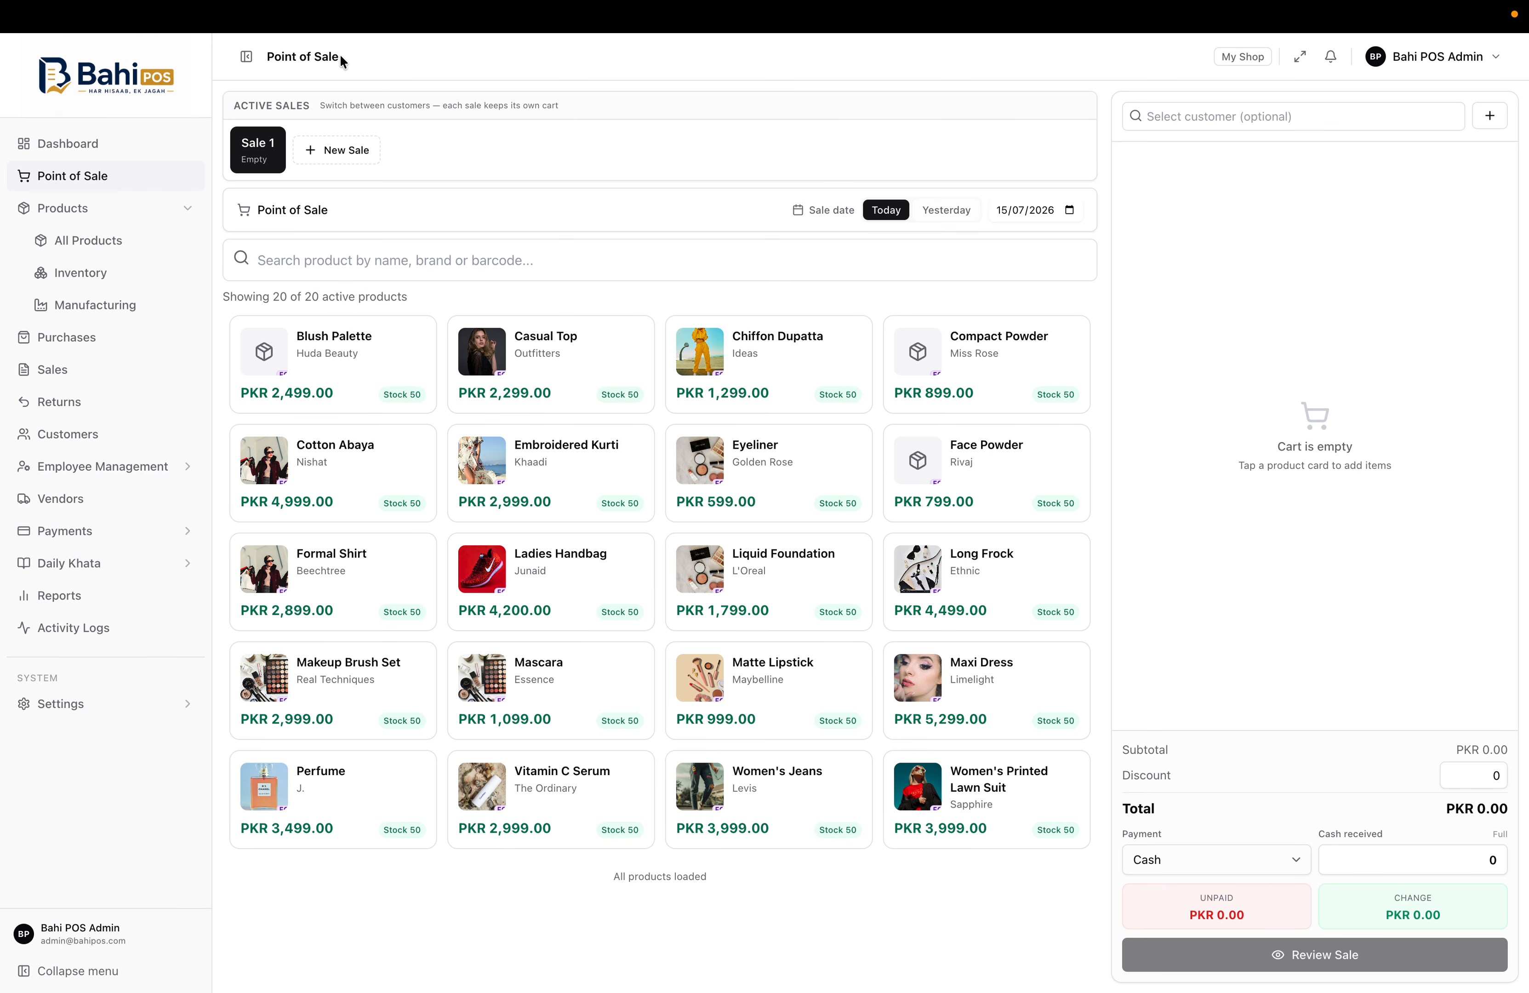
click(248, 63)
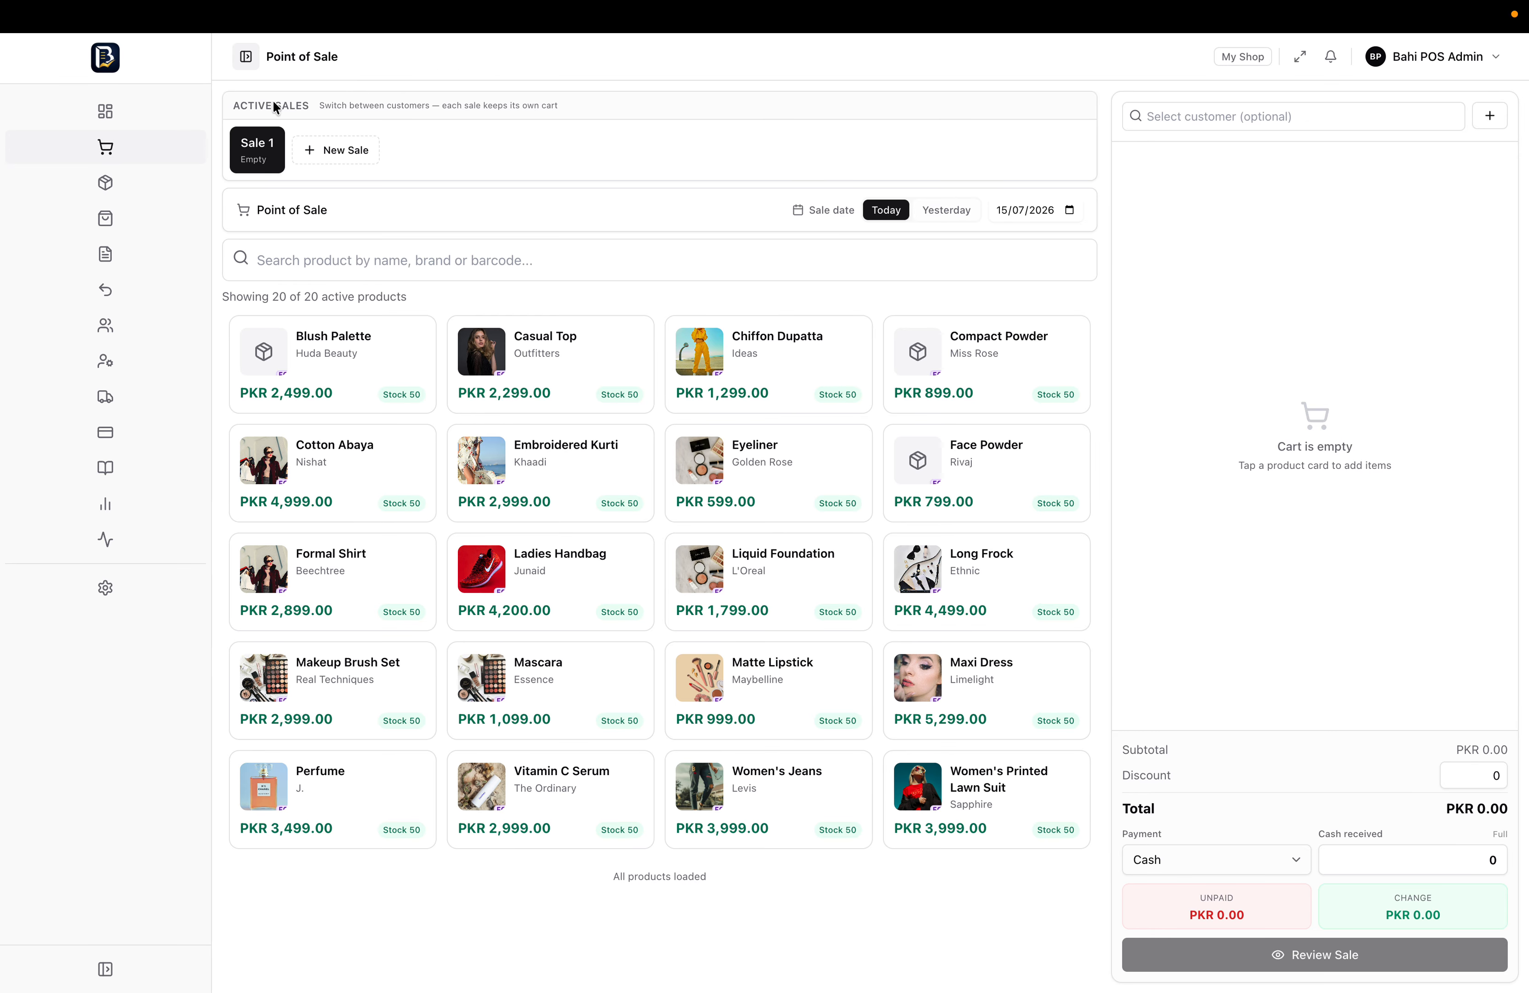
click(248, 62)
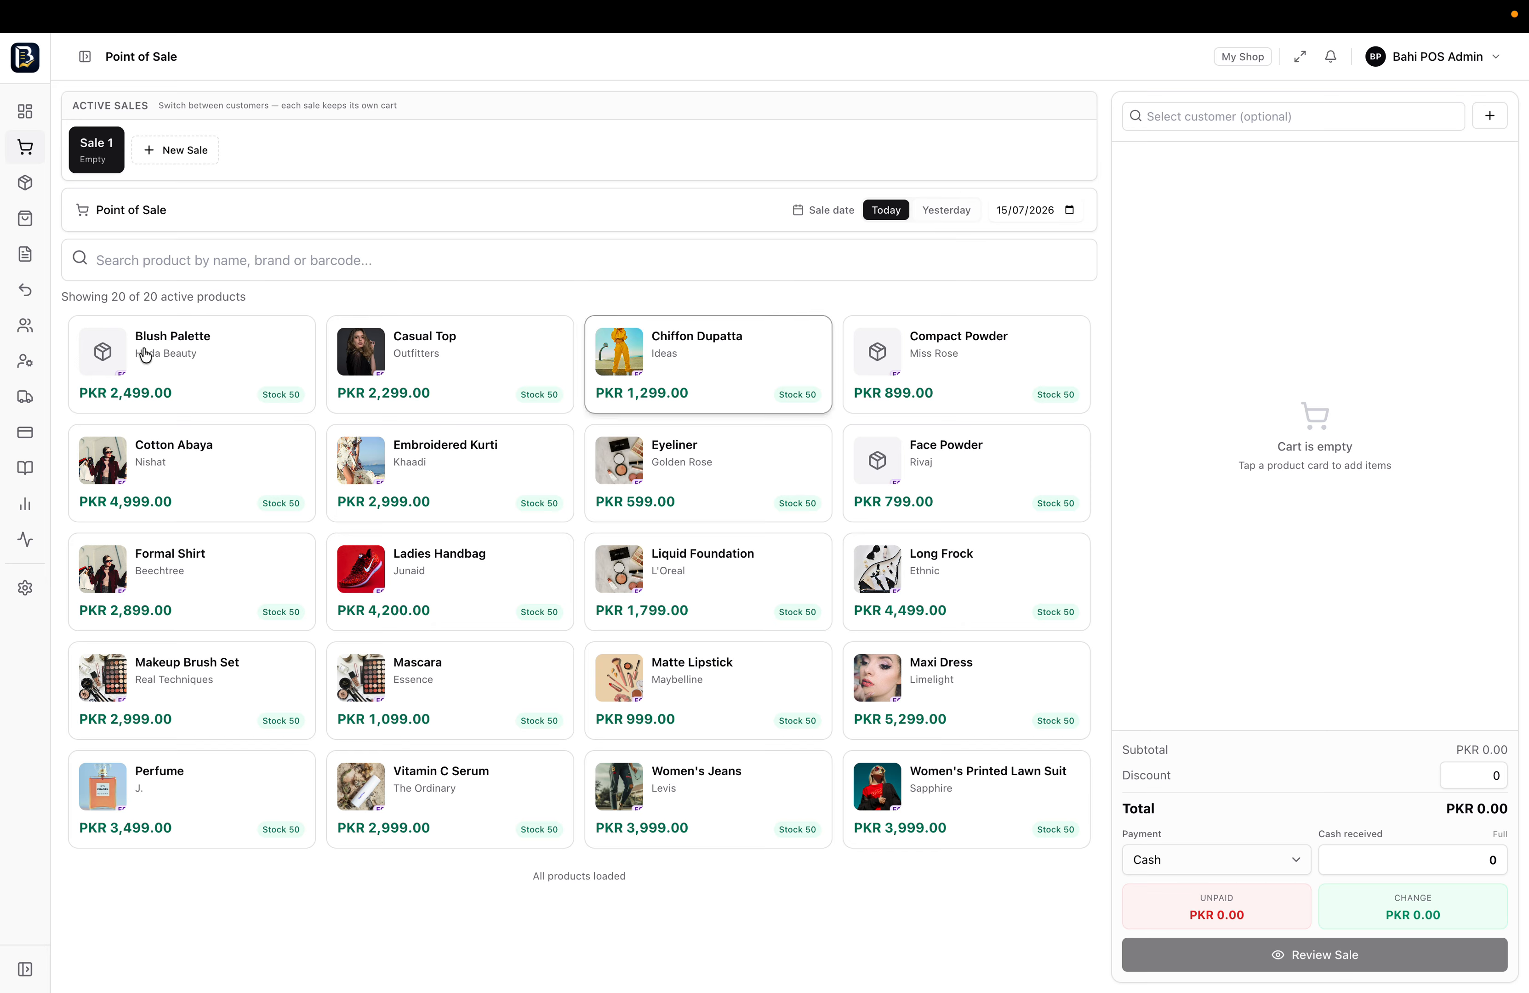
Add two Casual Tops and one Eyeliner to Sale 1, totalling PKR 5,197.00
click(455, 352)
click(459, 371)
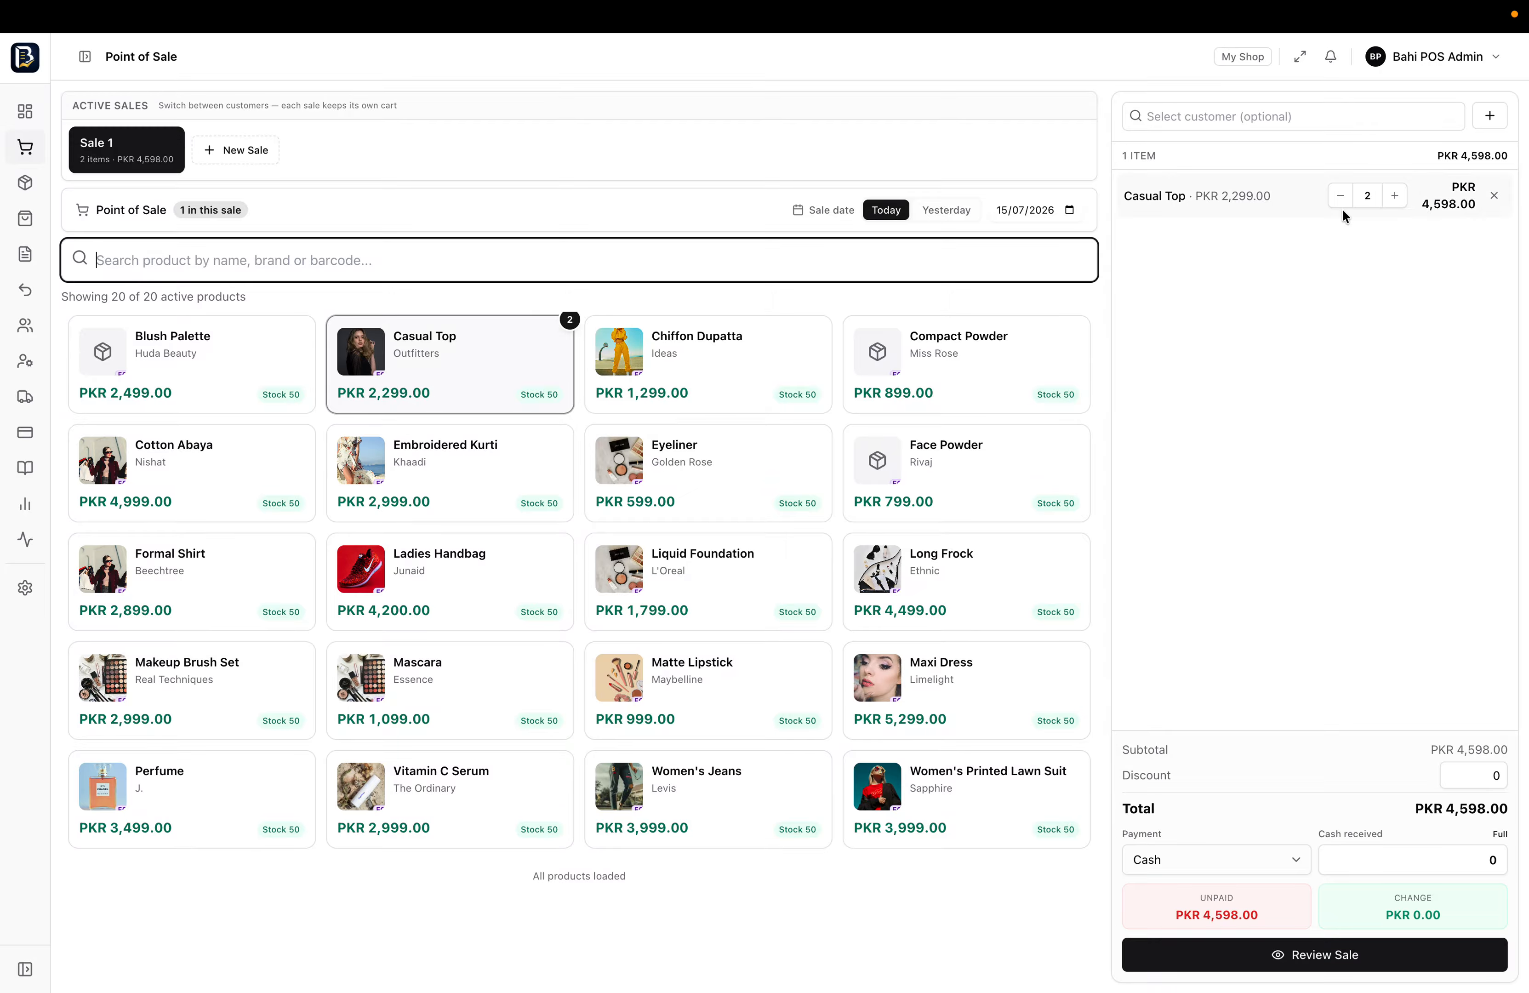
click(684, 487)
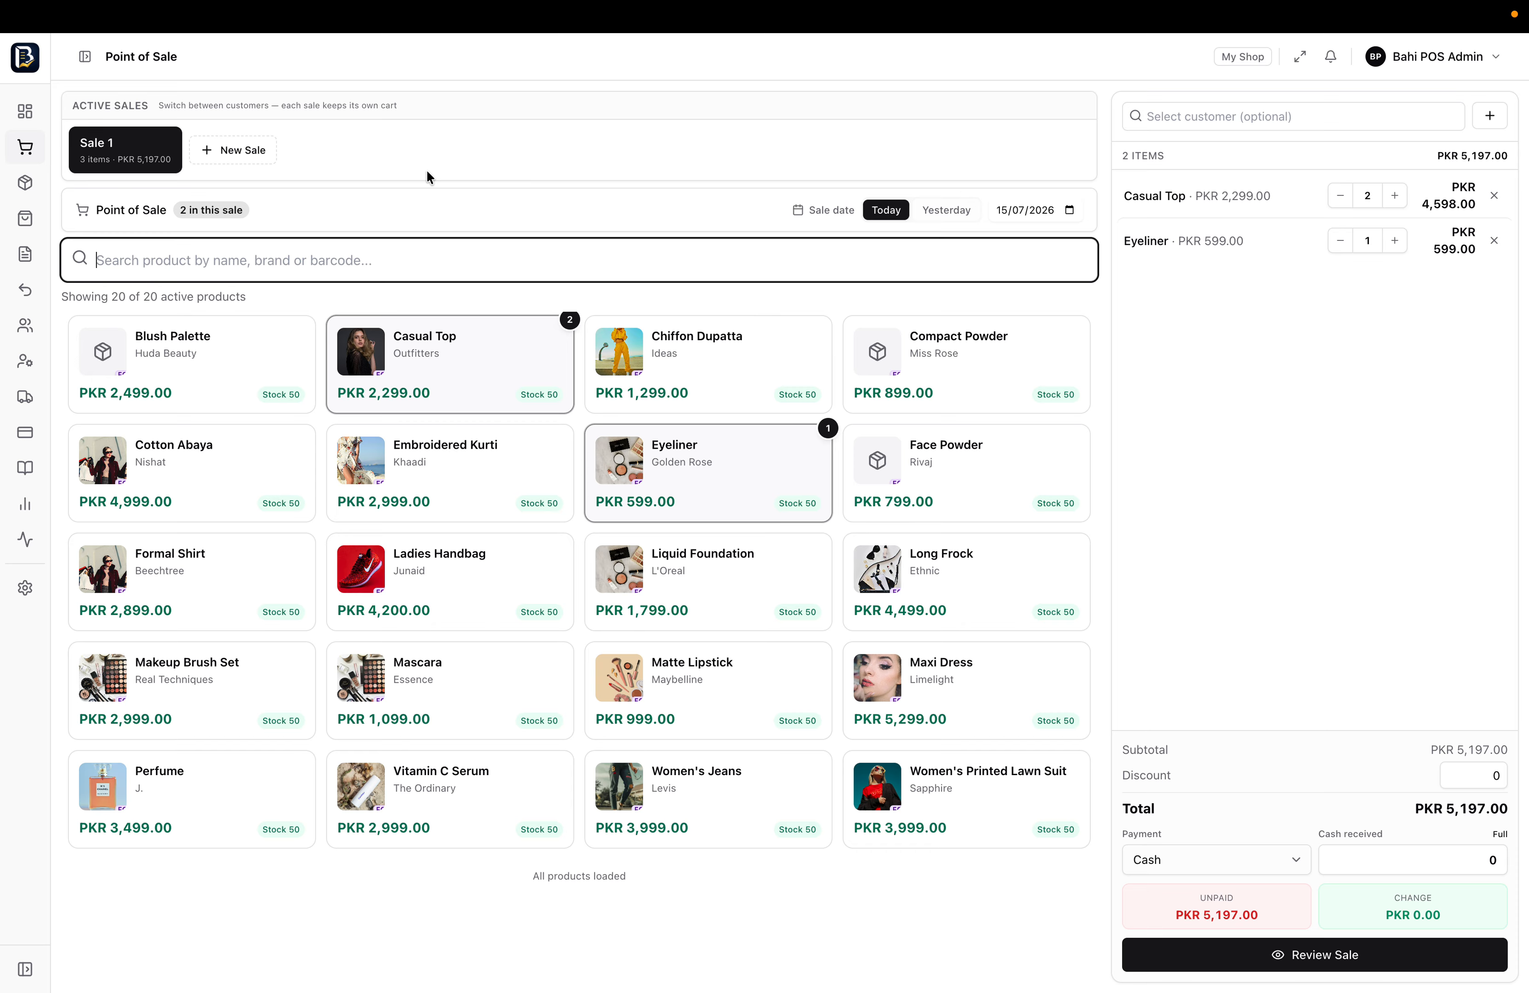
Start Sale 2 with a Ladies Handbag and an Embroidered Kurti
click(225, 161)
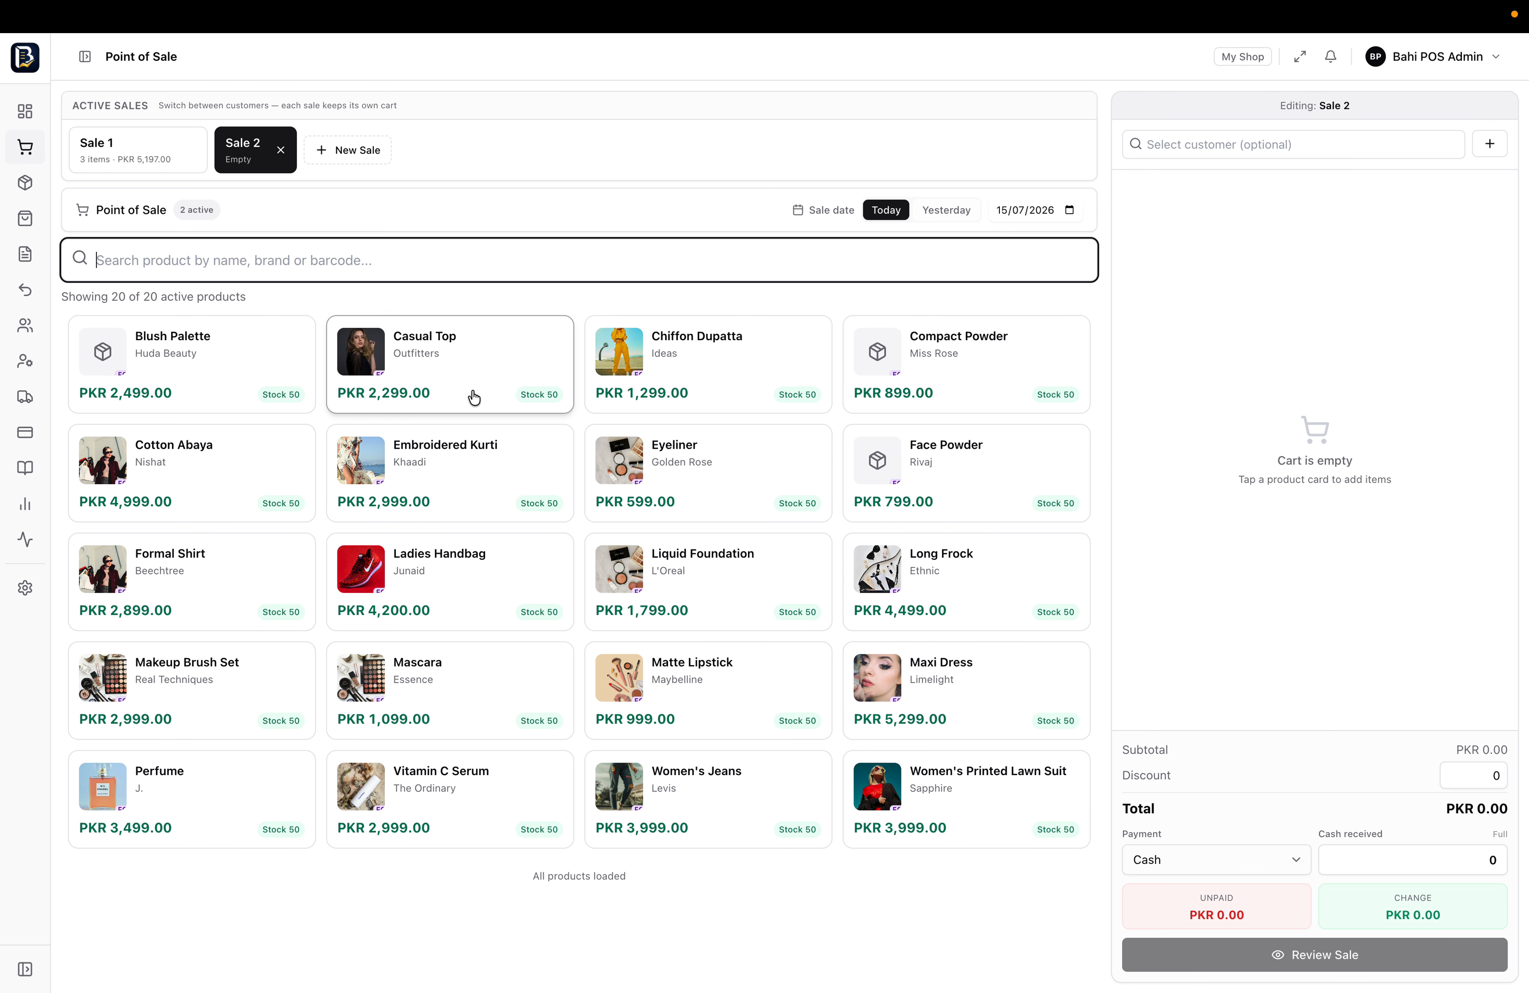
click(468, 597)
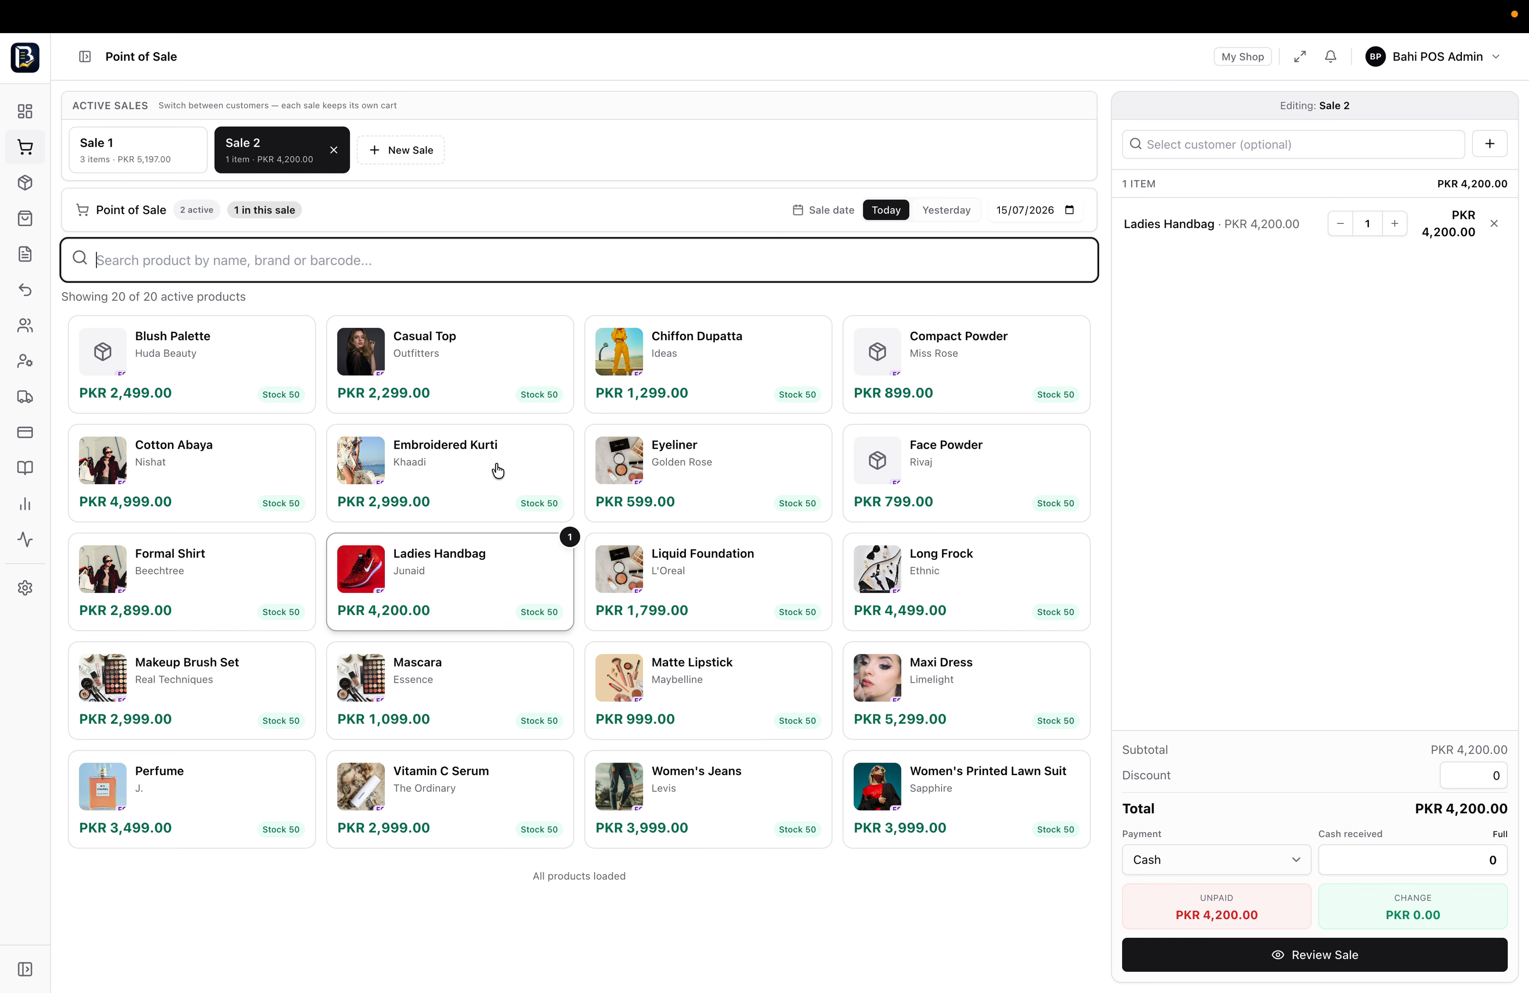
click(497, 470)
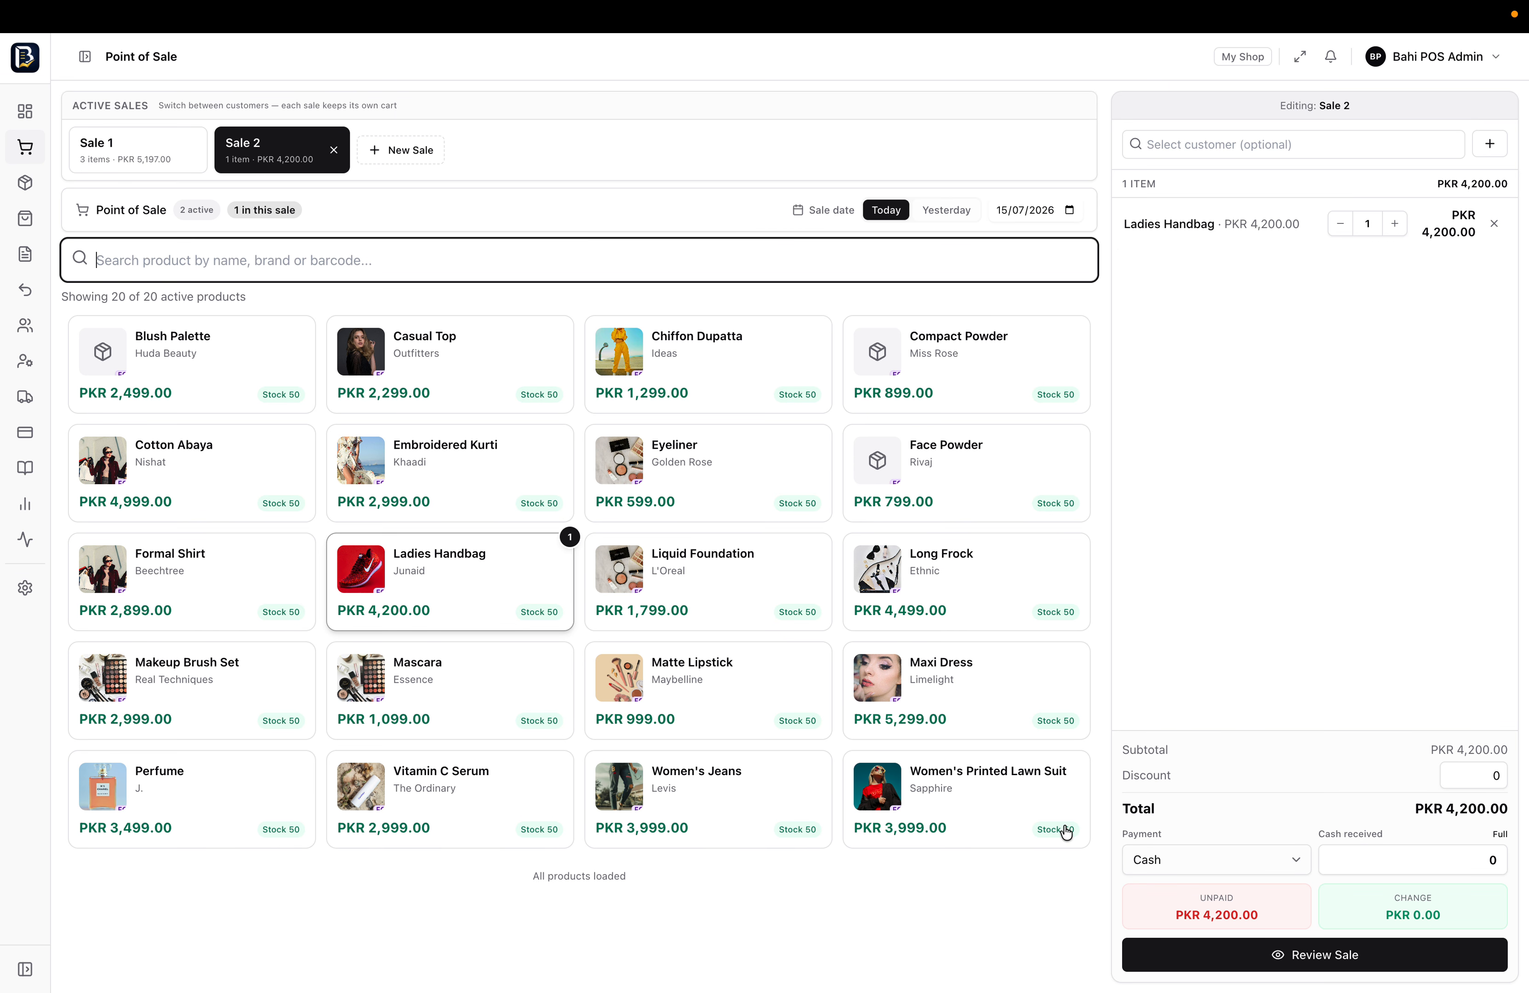
Pay Sale 2 in cash with 7500 received, leaving PKR 301.00 change
click(1244, 872)
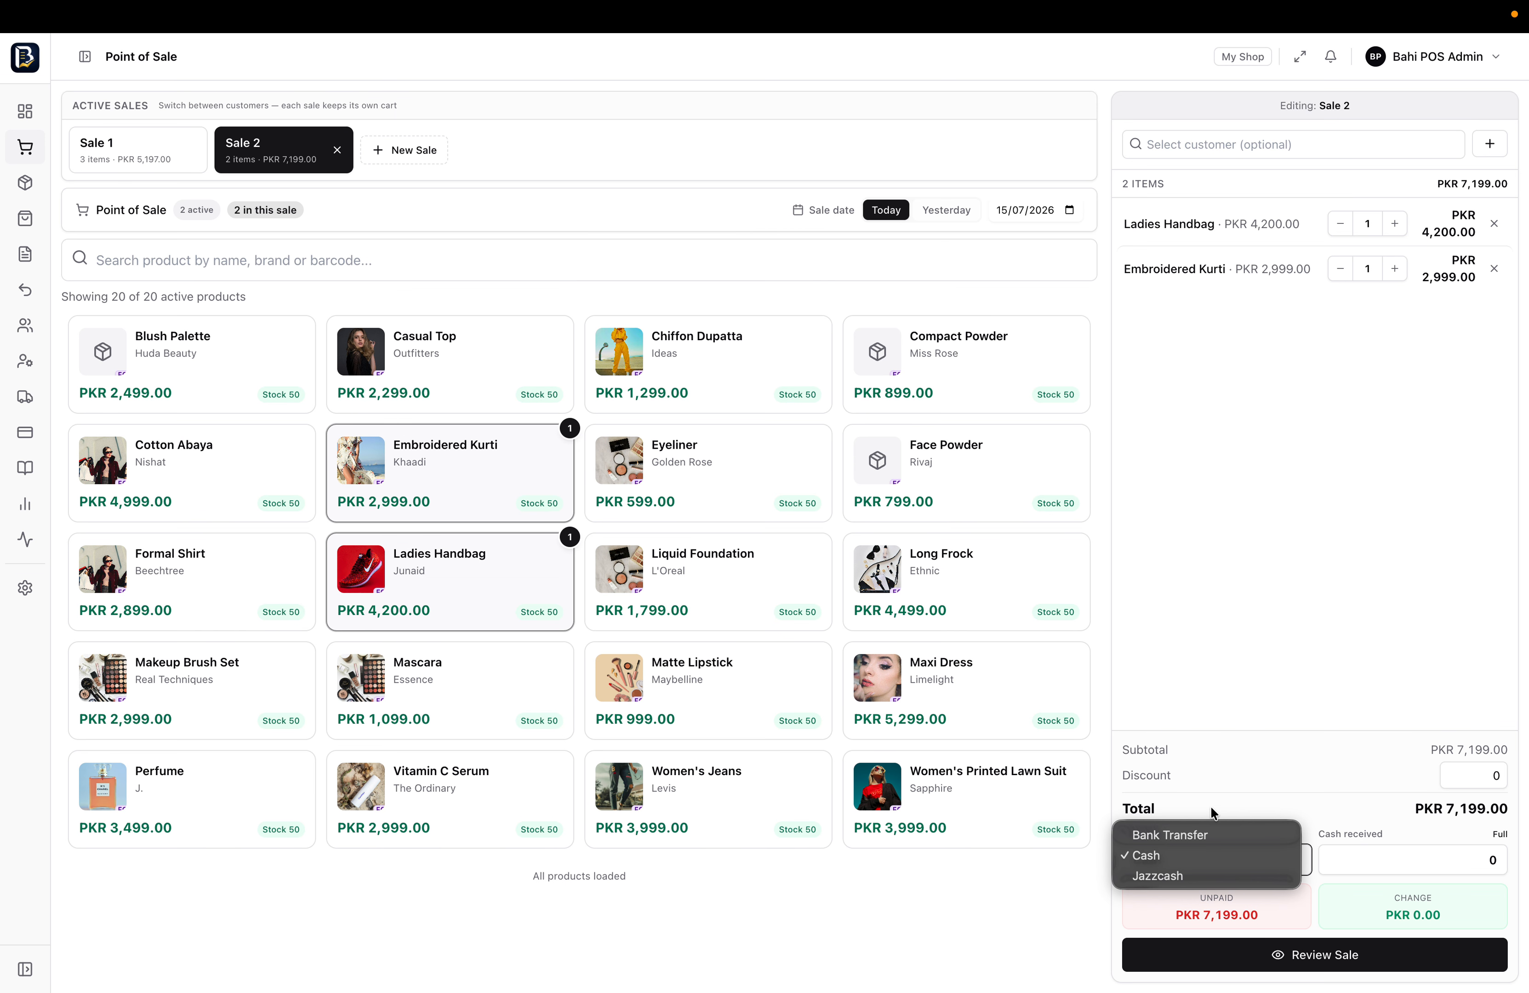
click(1223, 799)
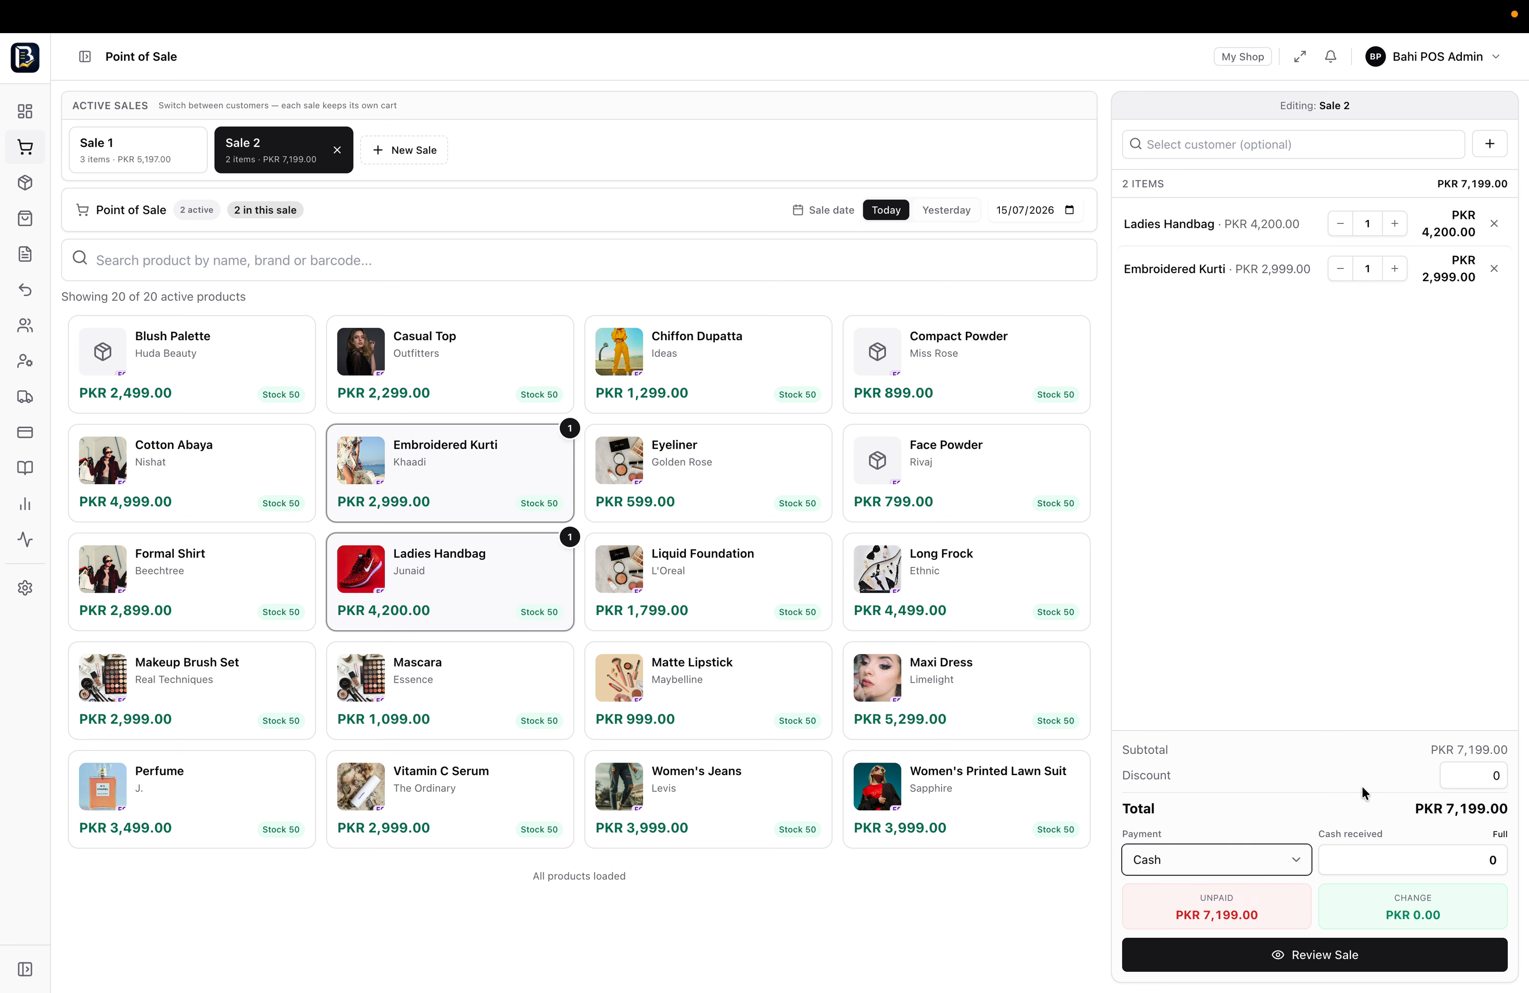
click(1491, 782)
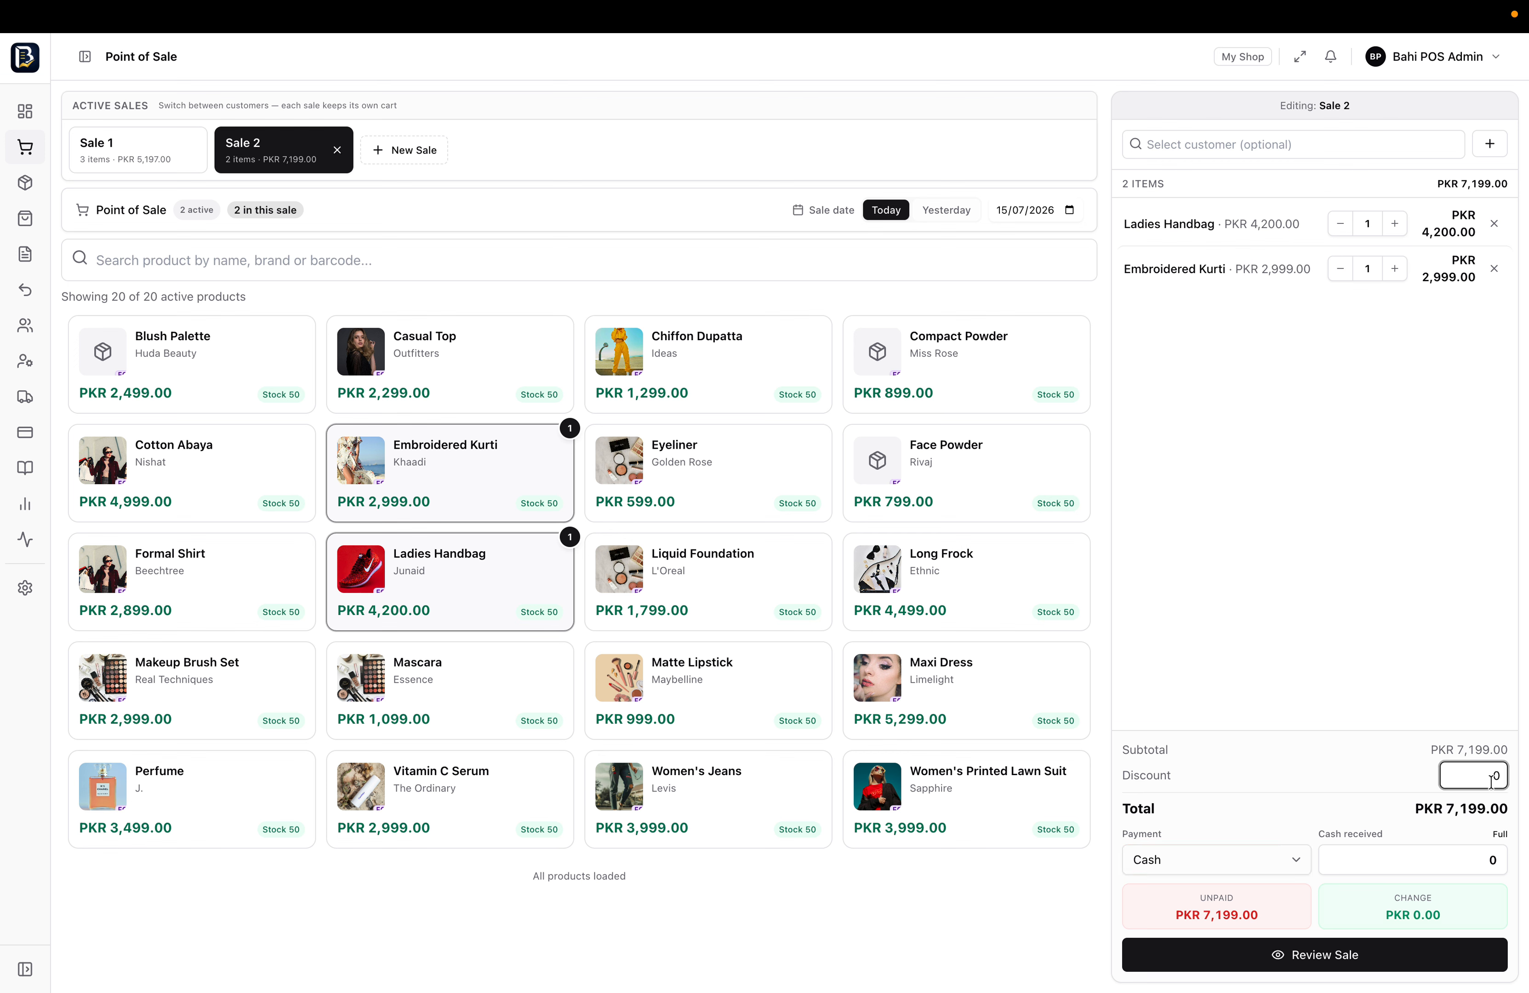
click(1451, 861)
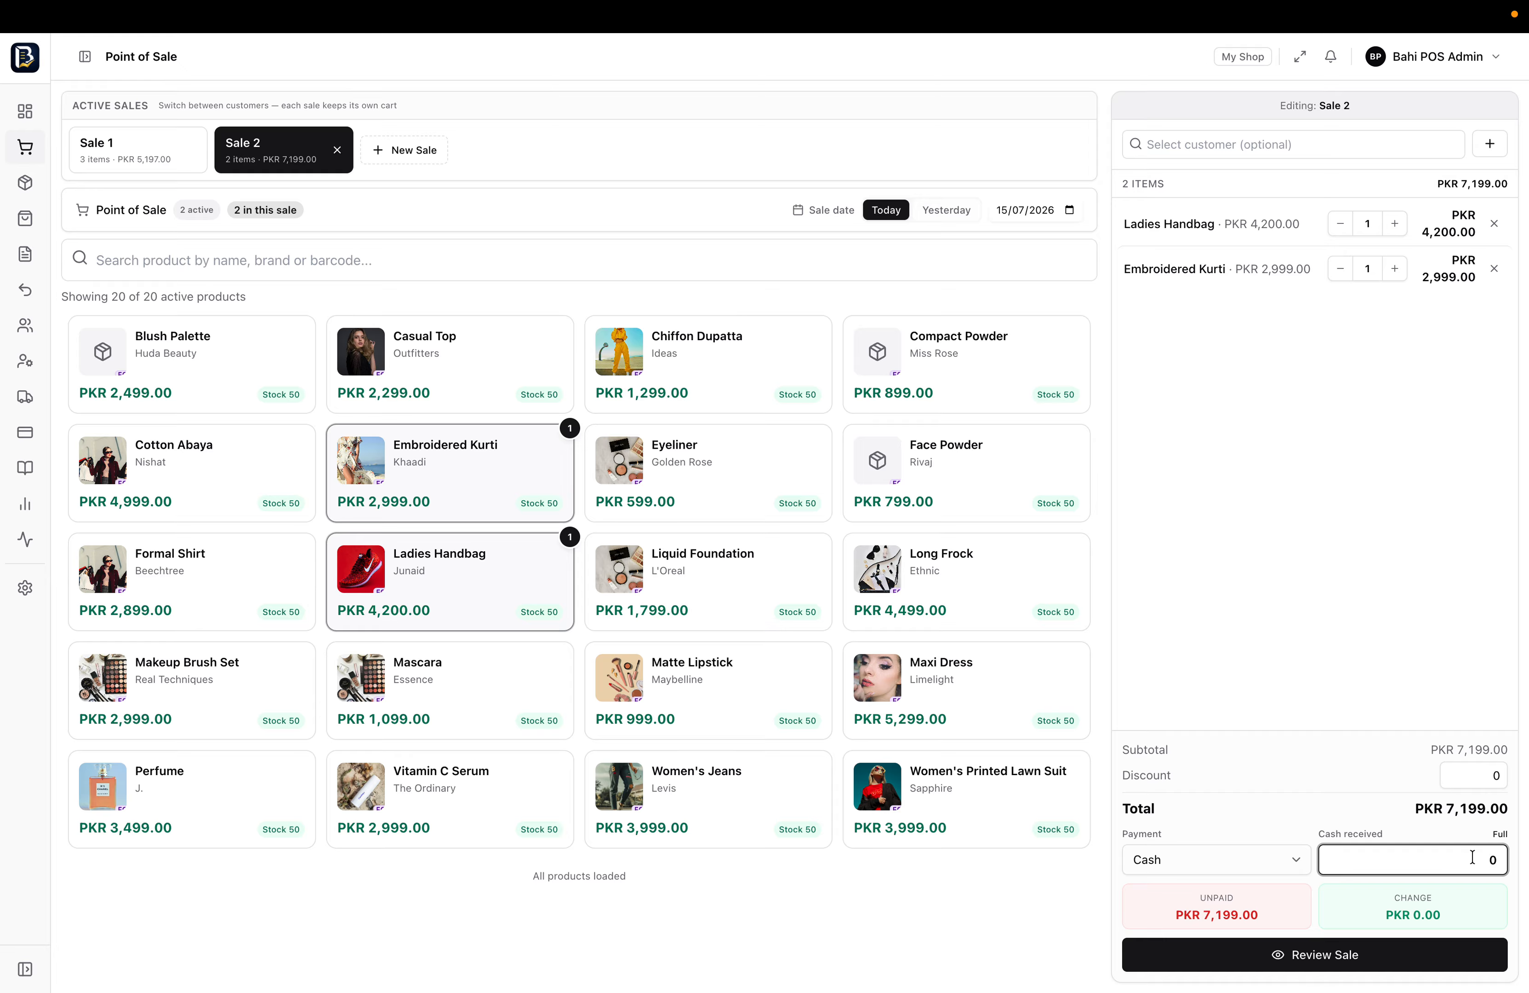
text(7200)
click(1458, 885)
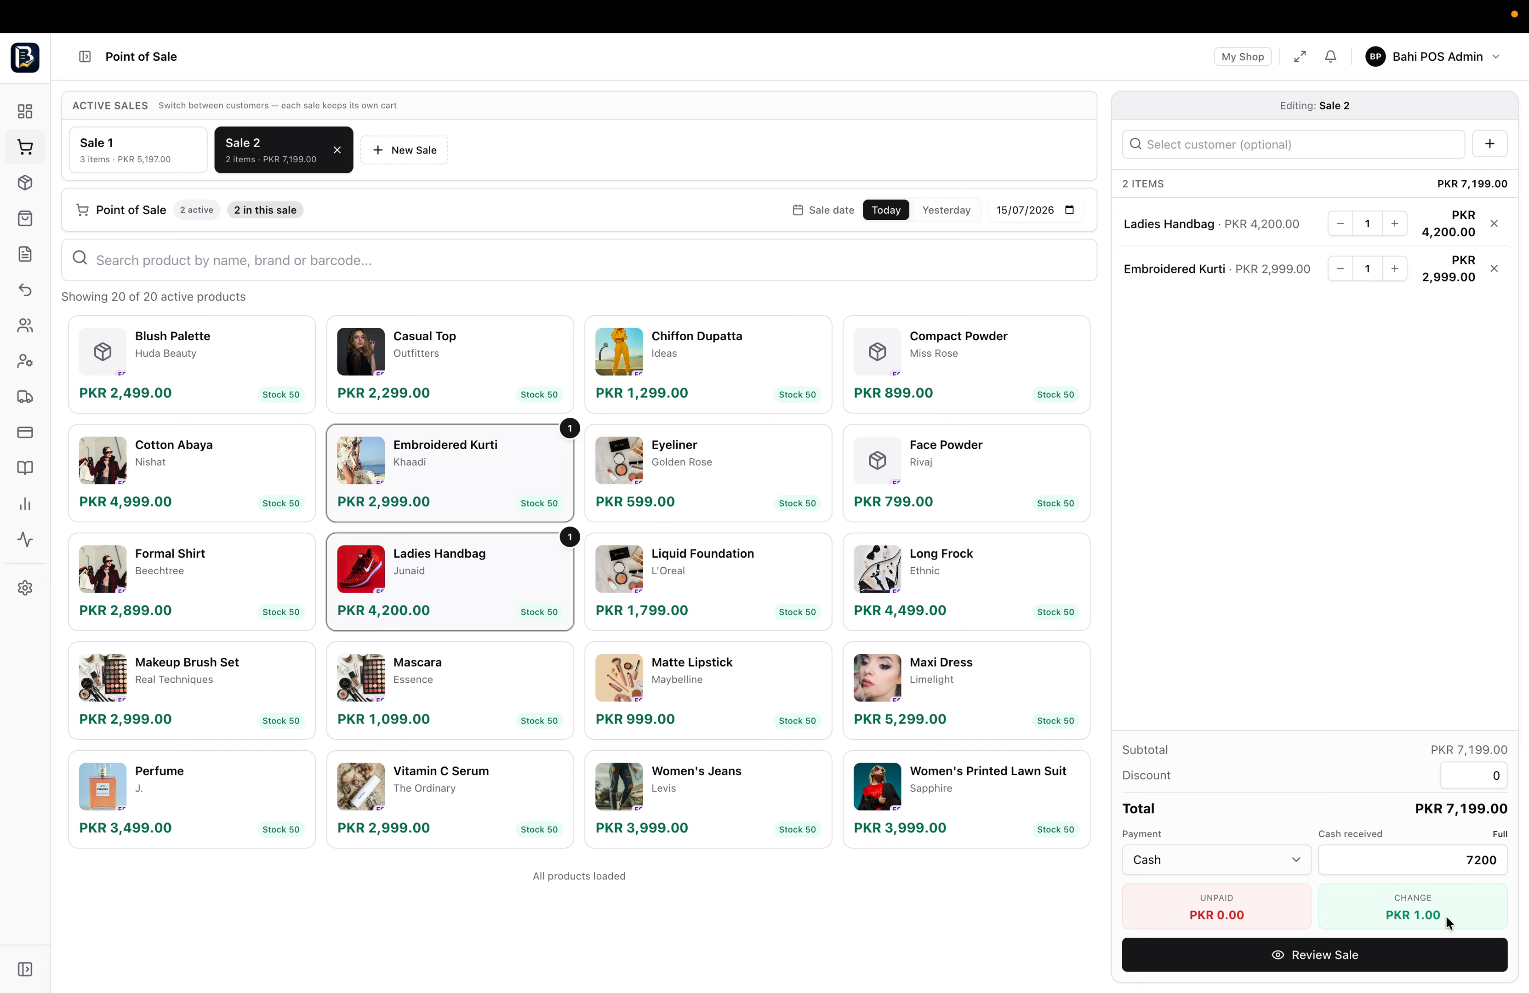
double_click(1412, 902)
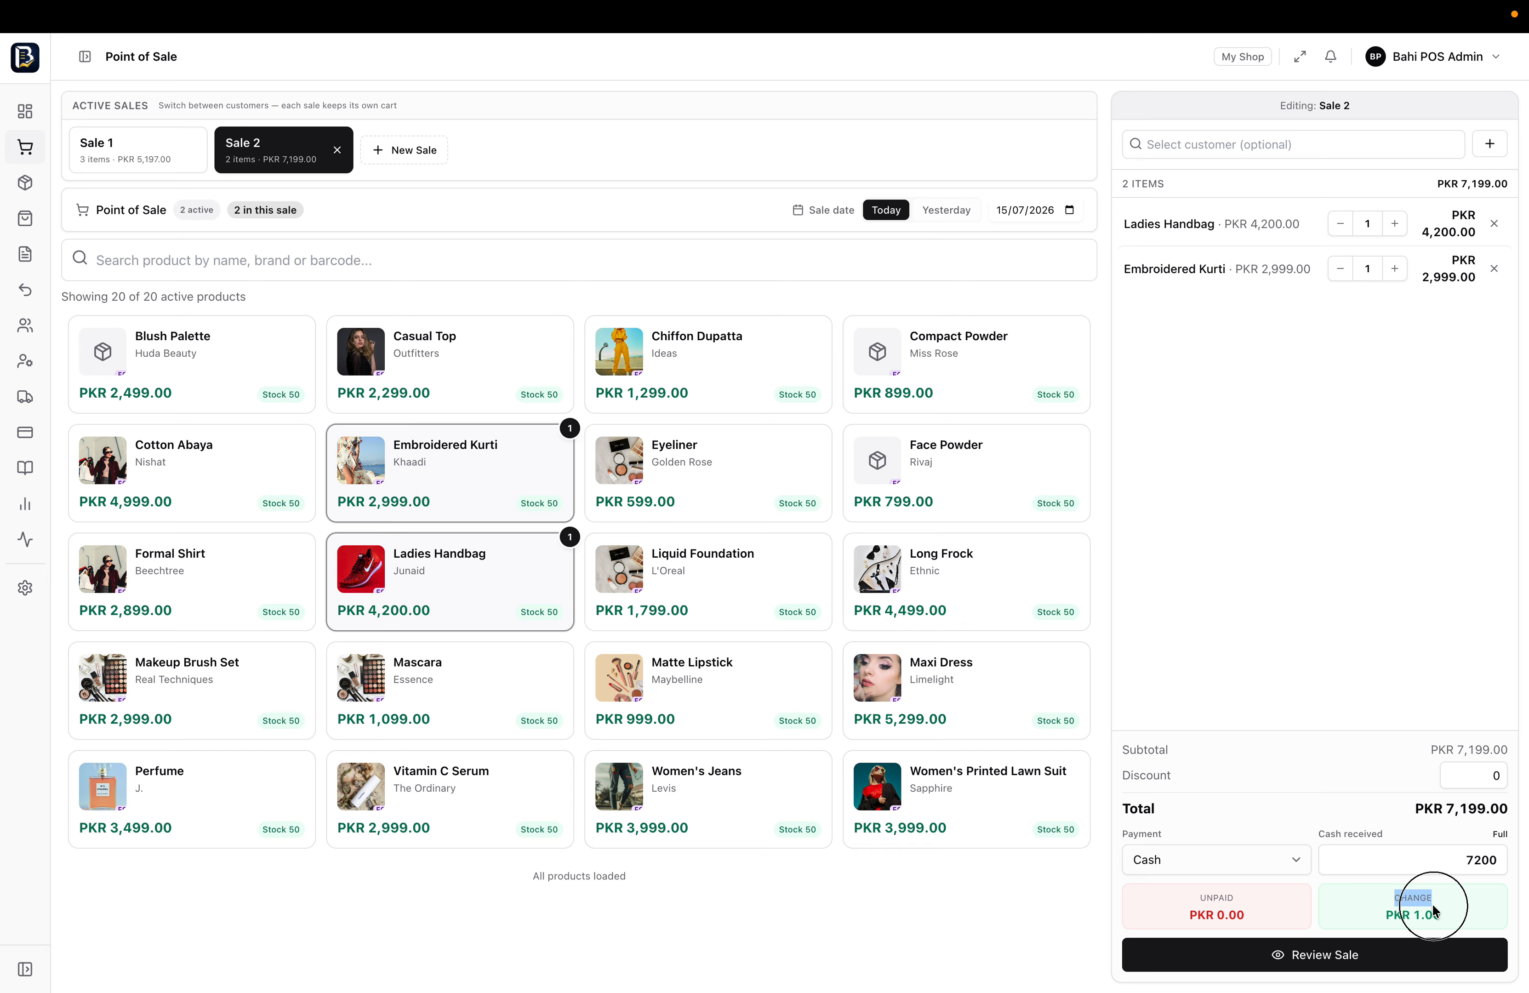
click(1484, 866)
key(BackSpace)
text(5)
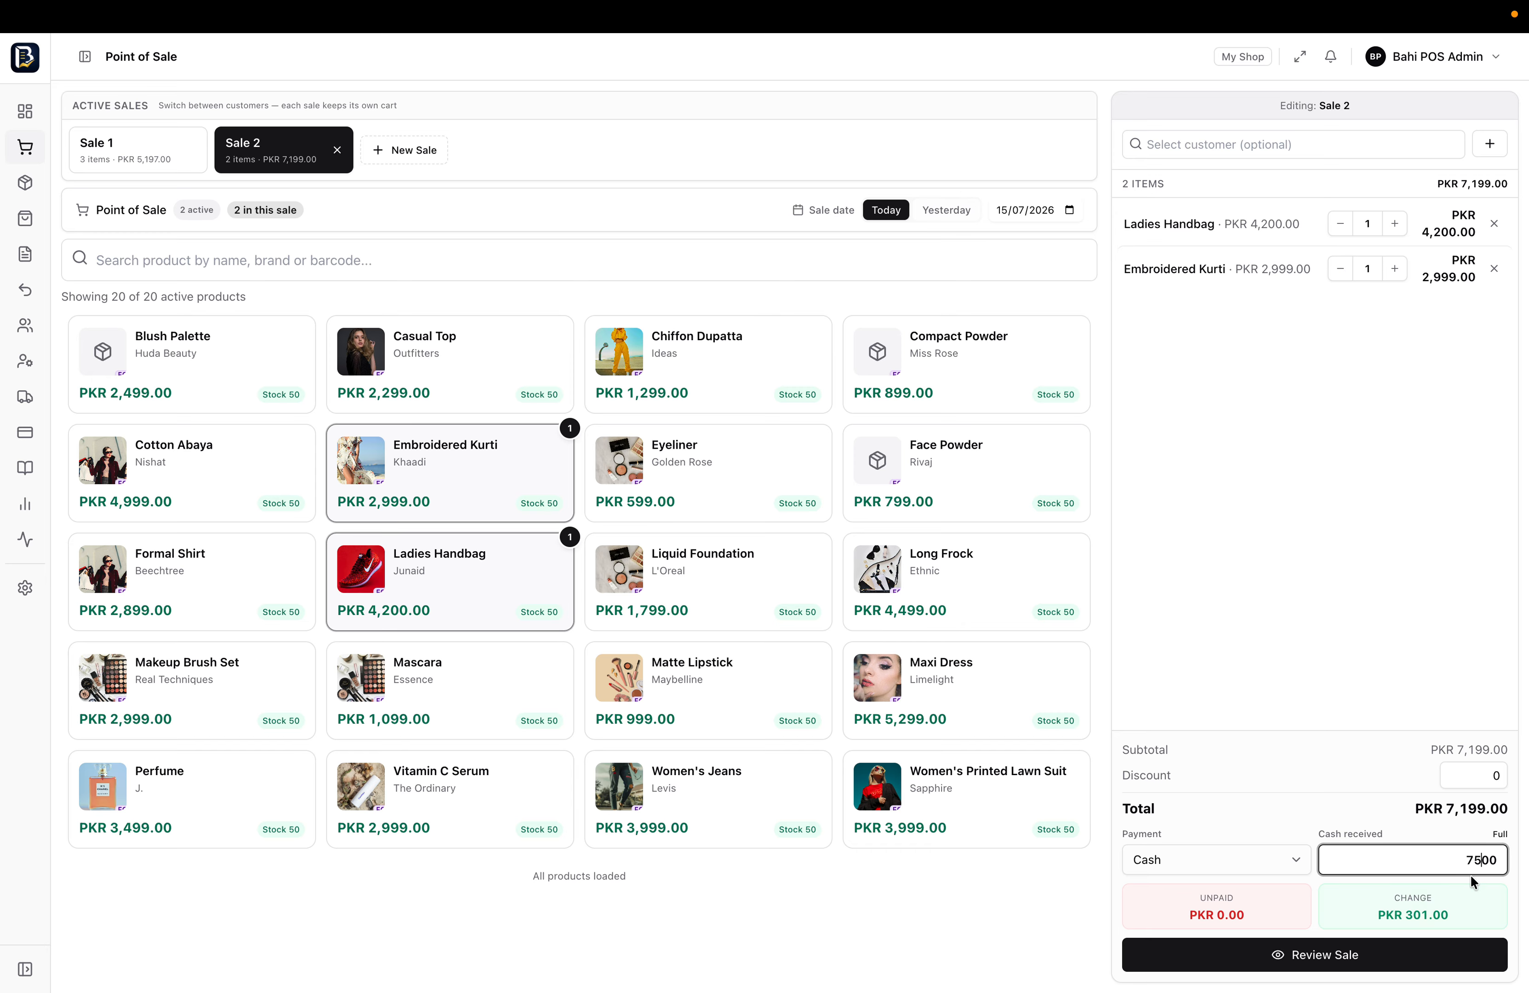
drag(1374, 919, 1449, 916)
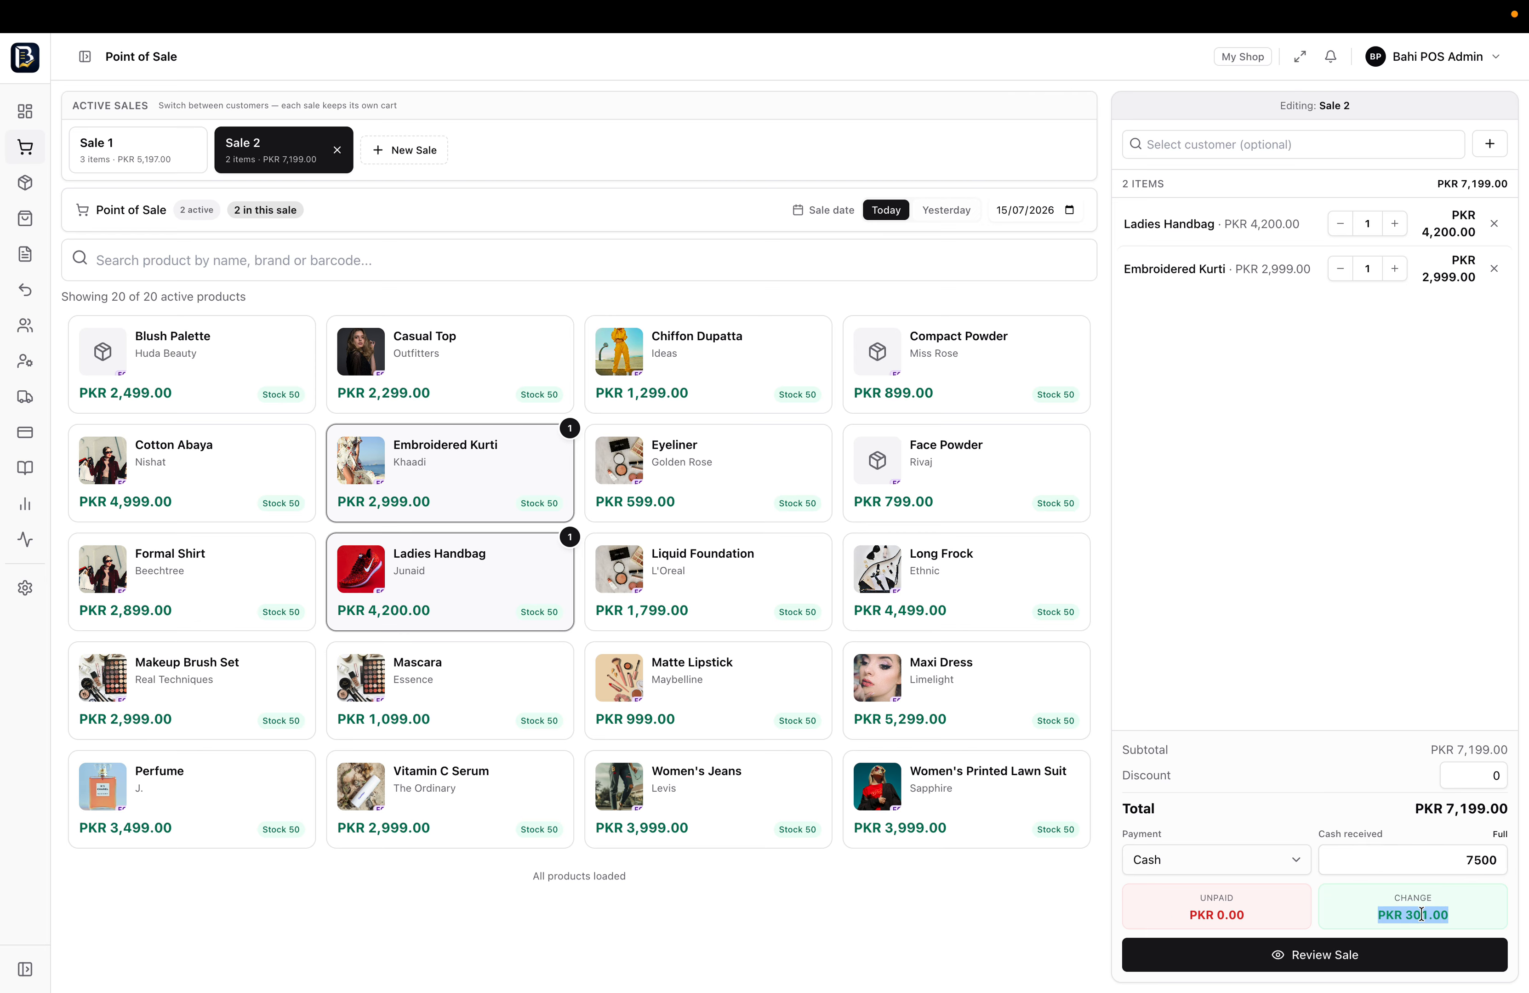
click(1388, 899)
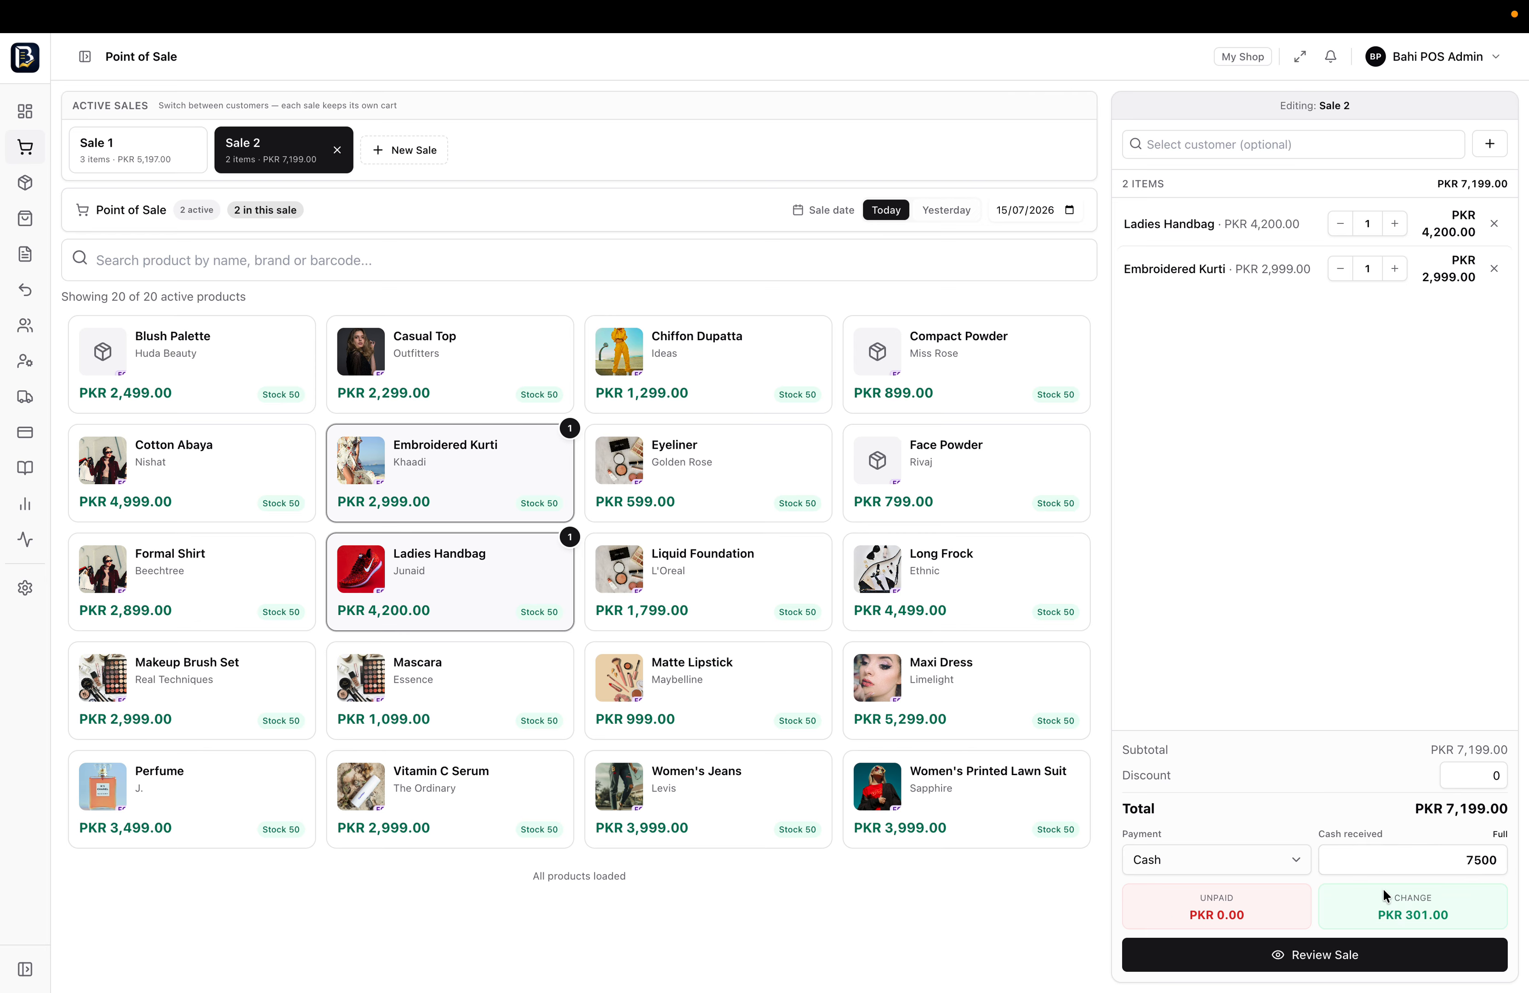
Review Sale 2's item, payment, received and change details
click(1327, 963)
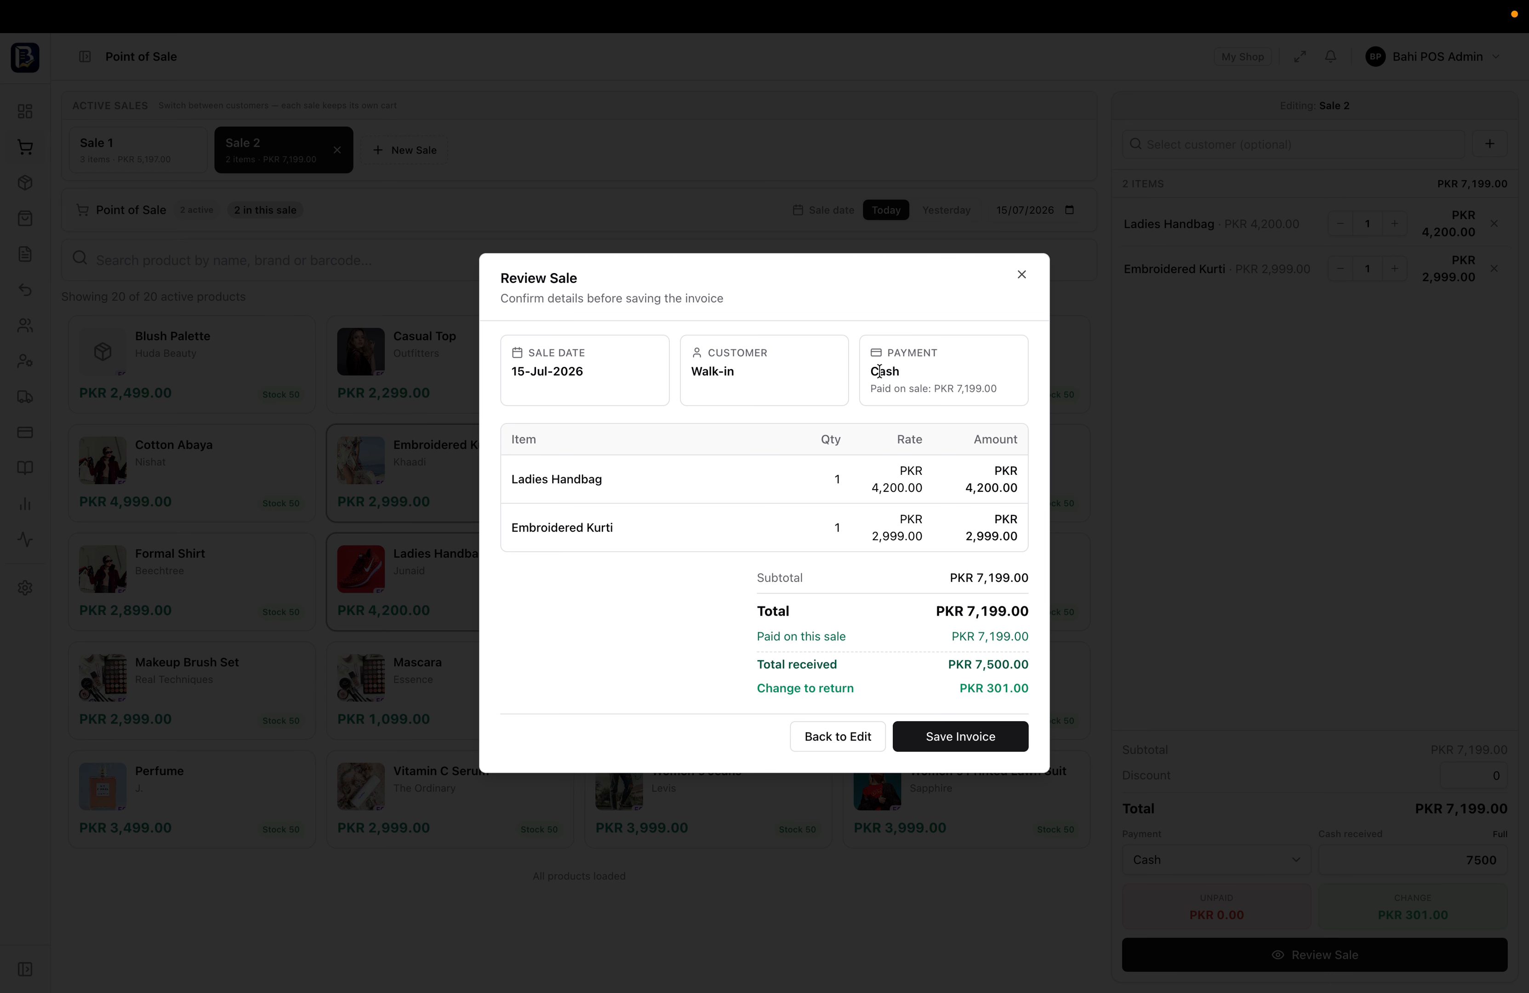
drag(875, 344, 900, 432)
click(857, 465)
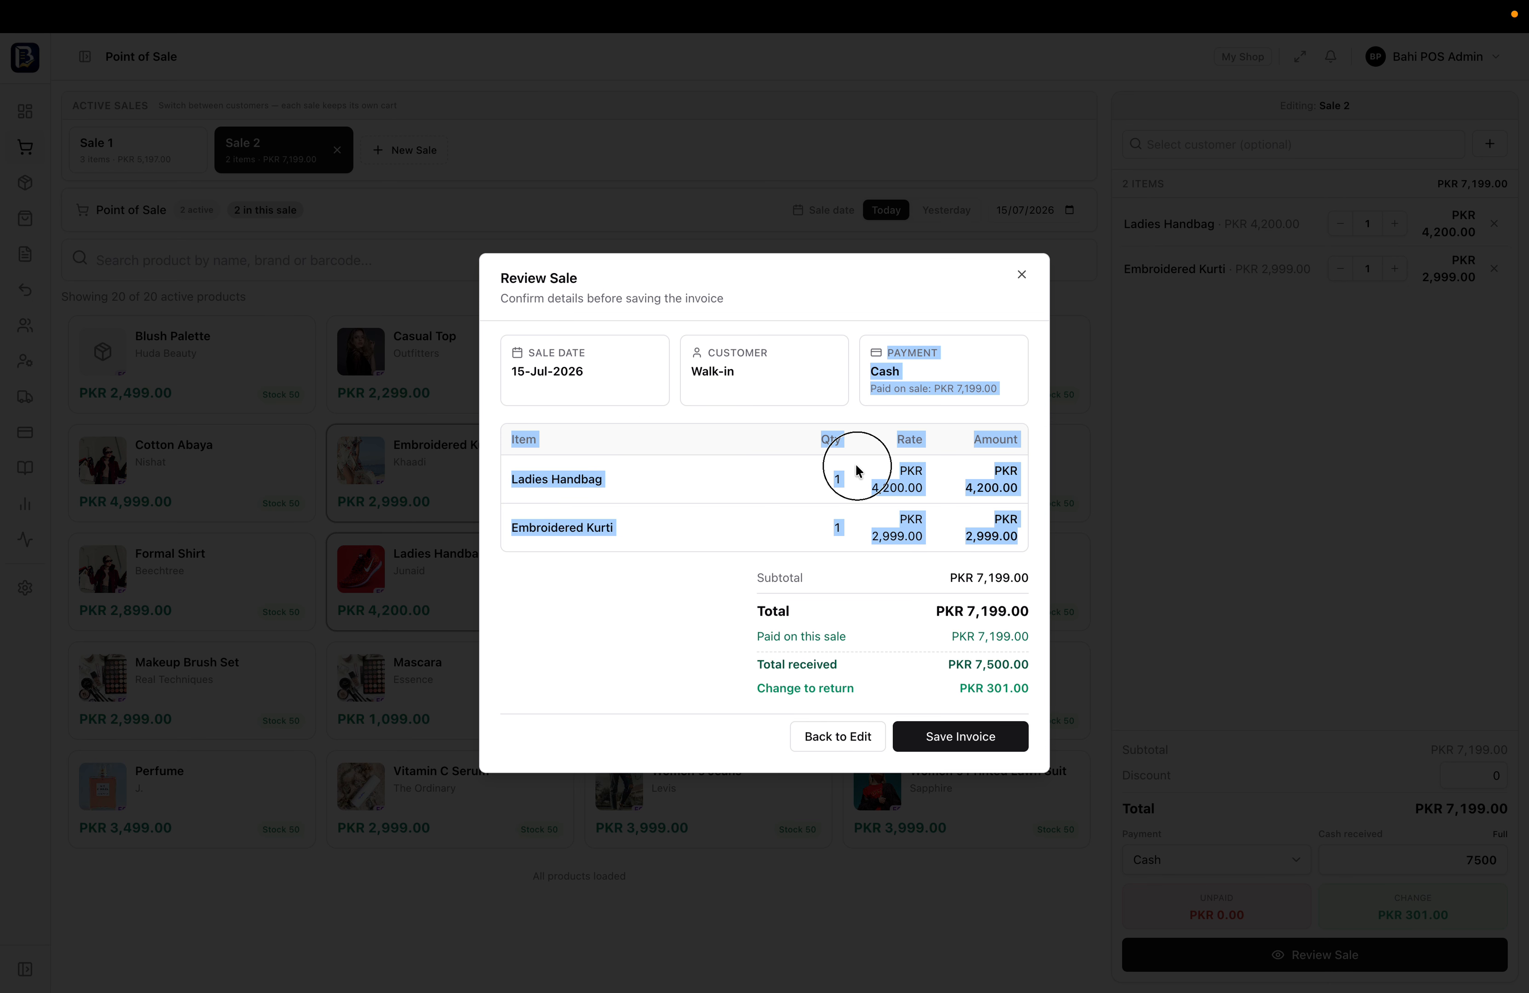
drag(738, 623, 957, 686)
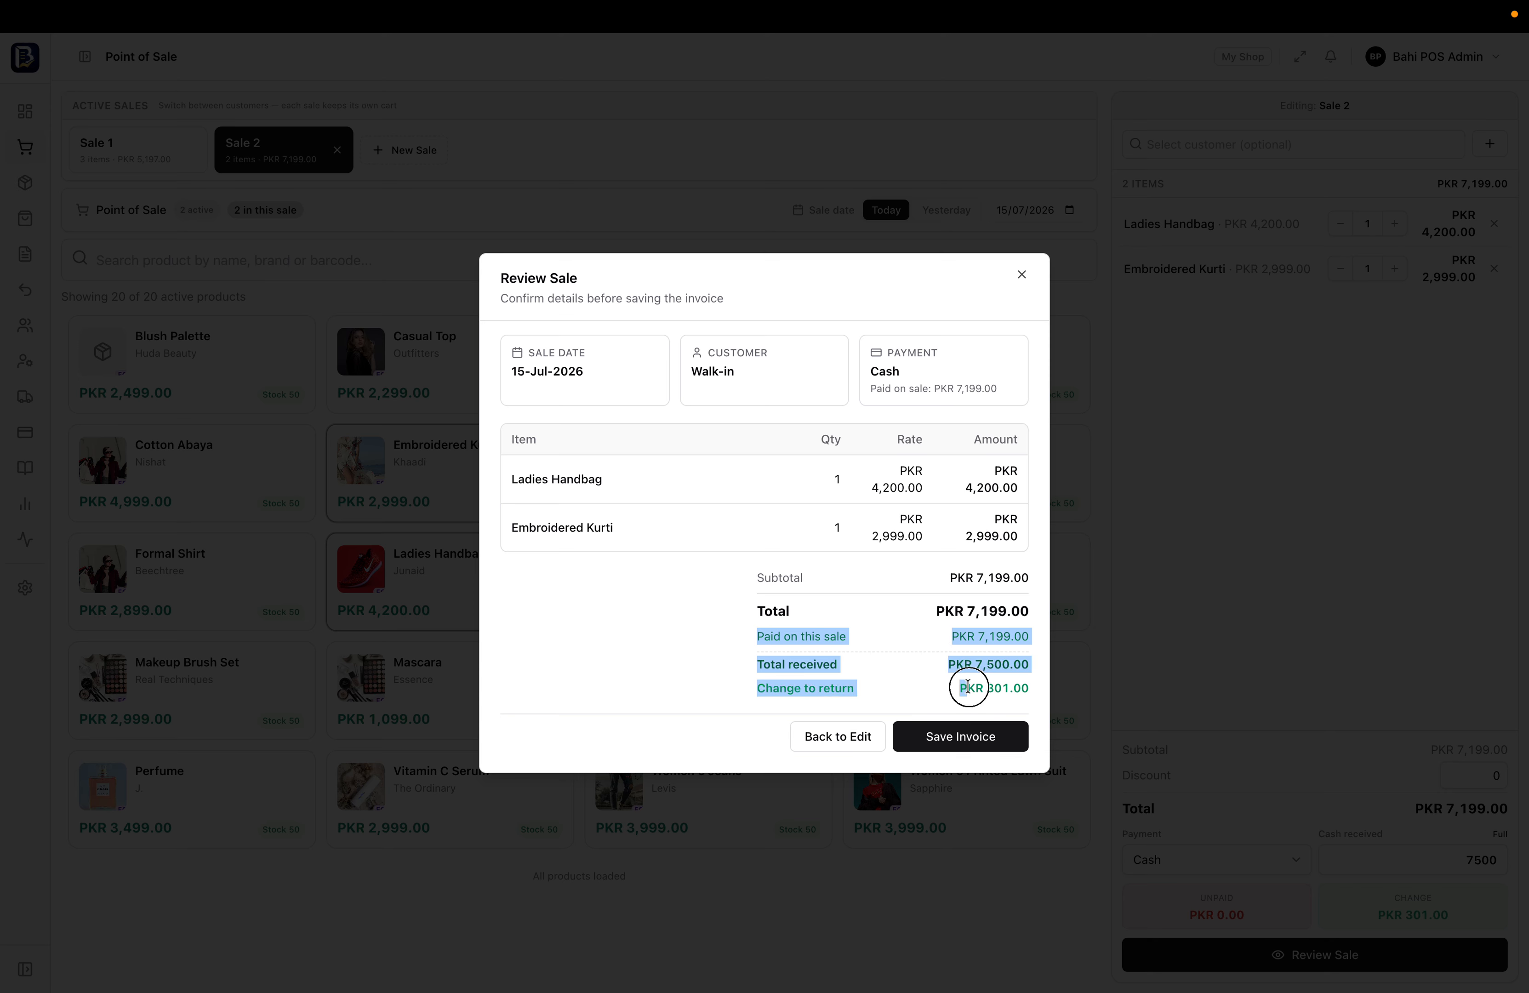
Save Sale 2 as invoice INV-000001 and return to selling with Sale 1 open
click(949, 737)
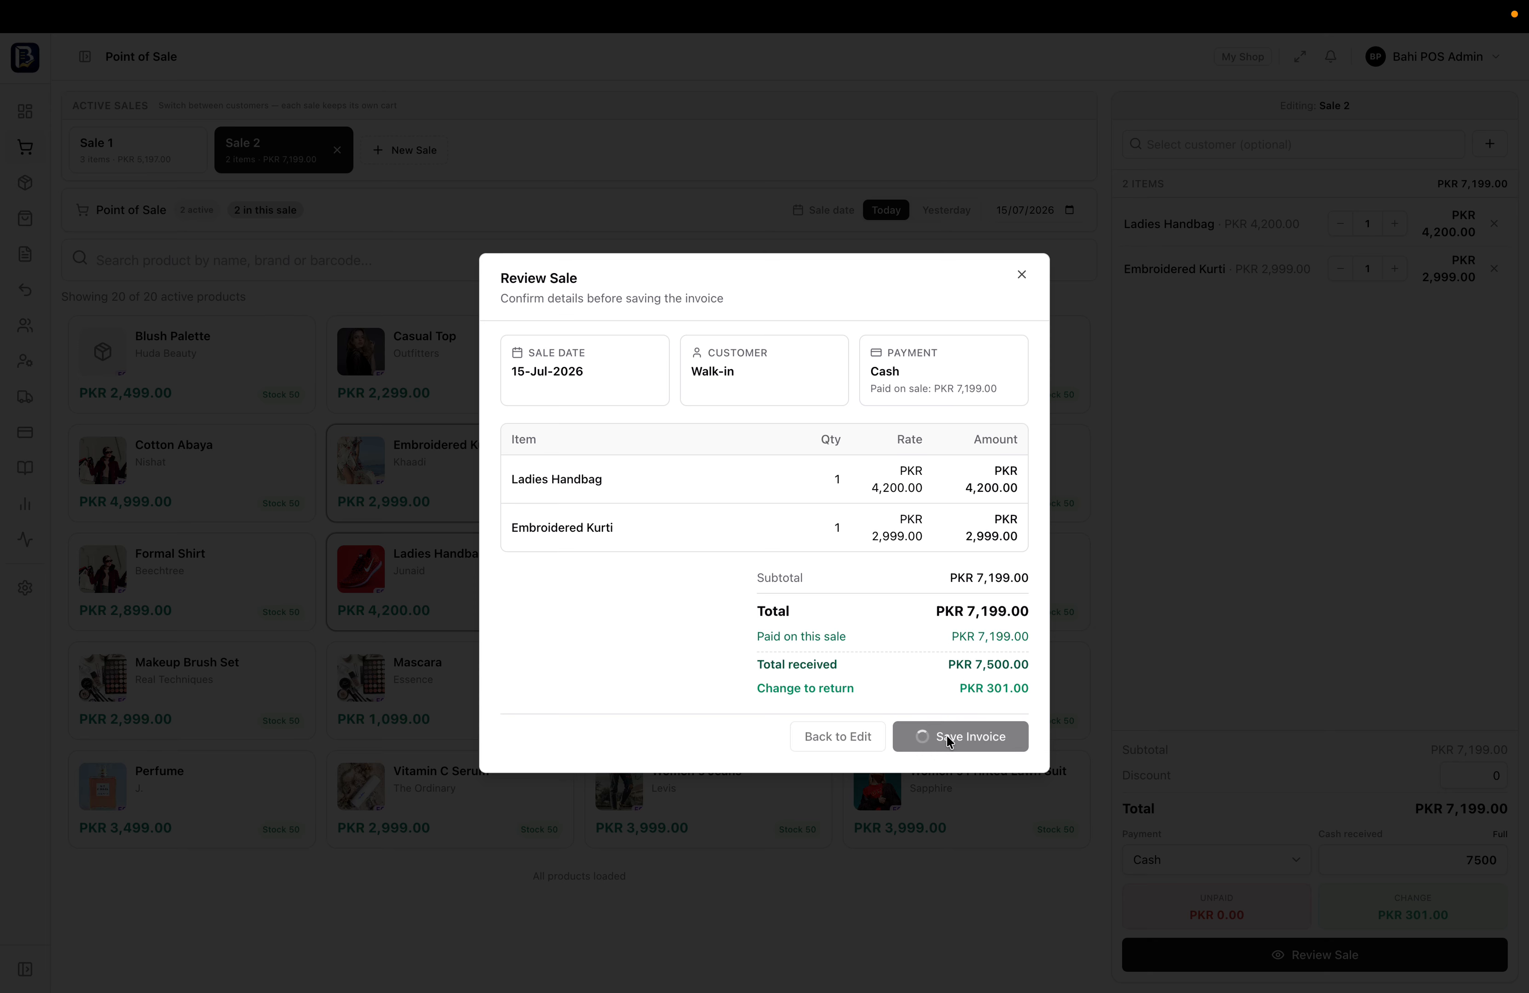
scroll(922, 629, down, 3)
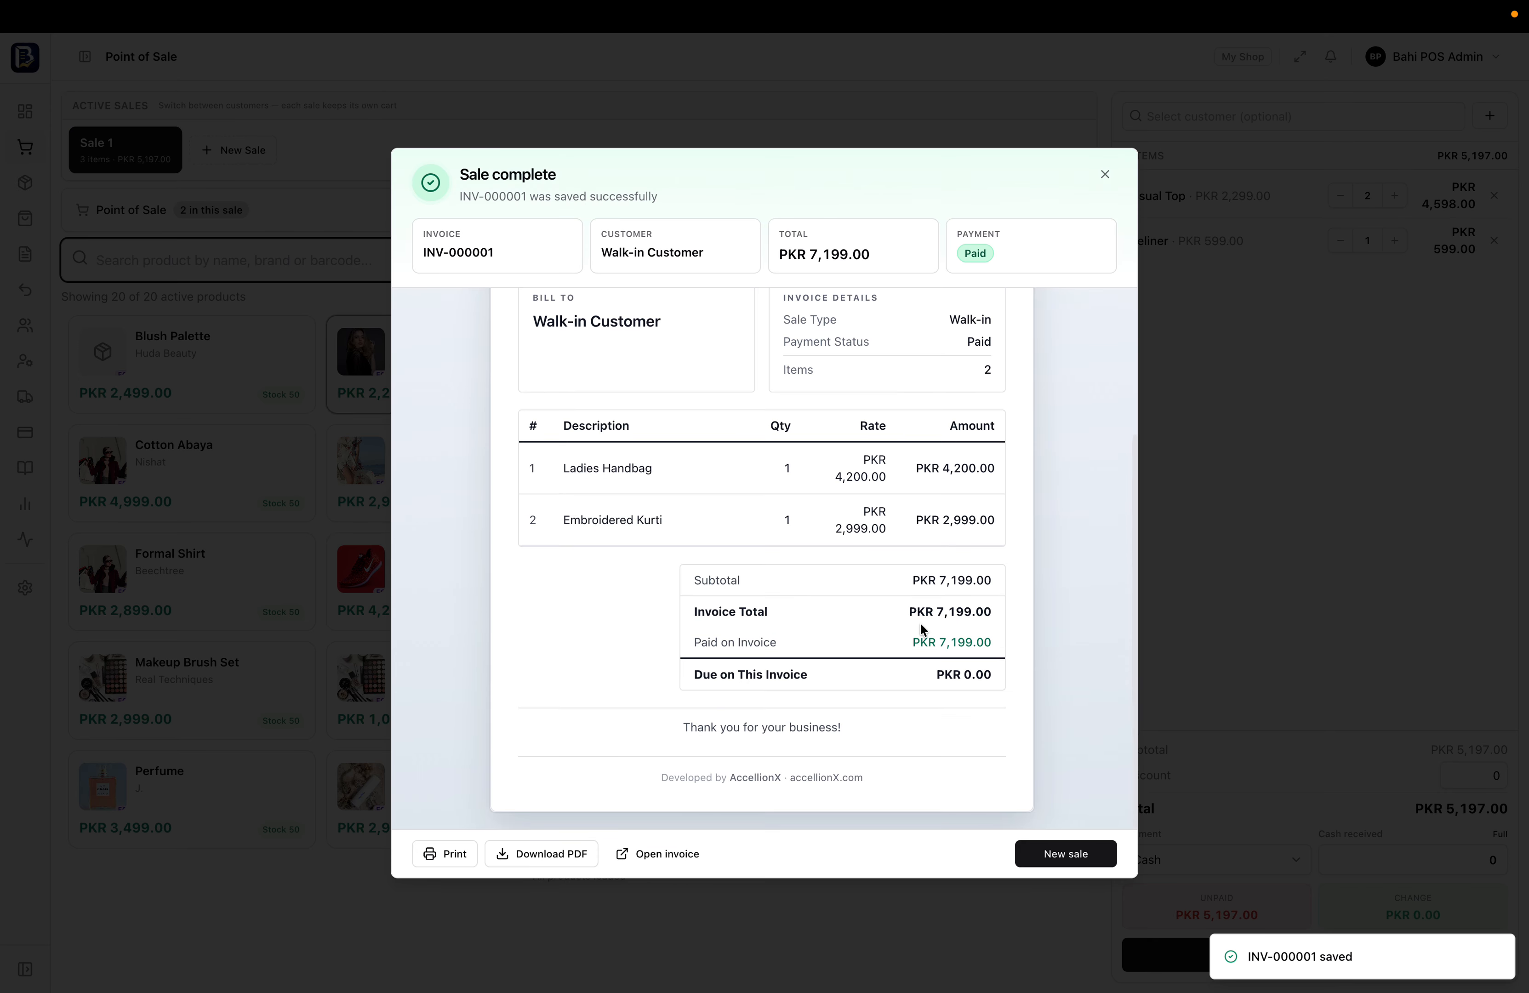
scroll(922, 624, up, 3)
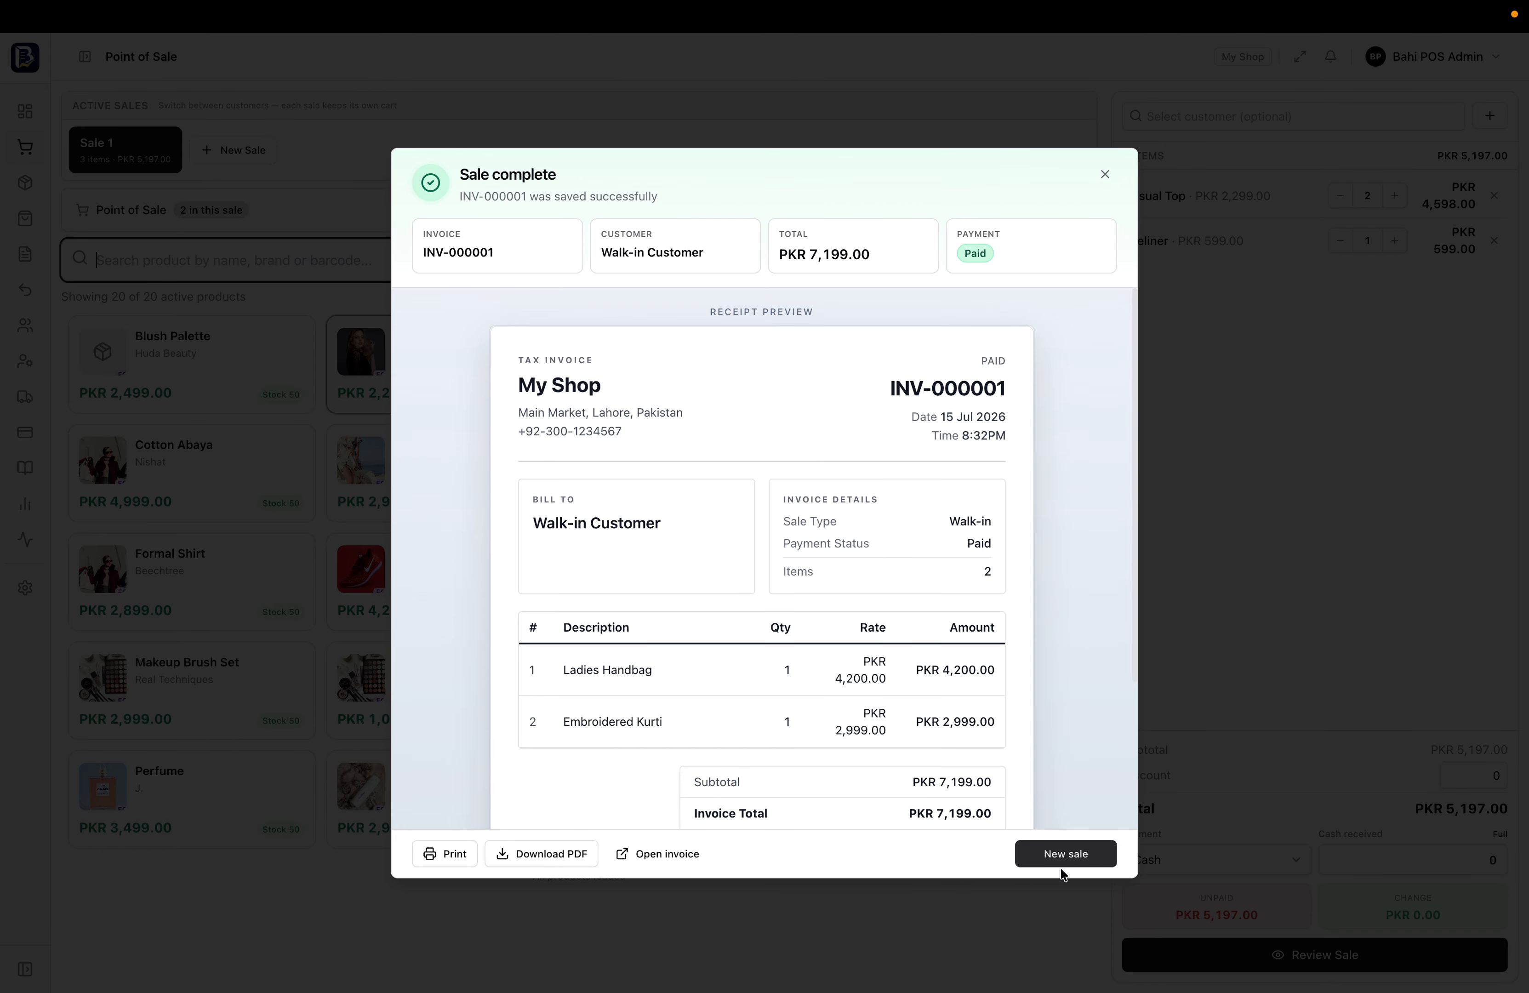
scroll(933, 684, down, 2)
scroll(933, 684, up, 2)
click(1064, 853)
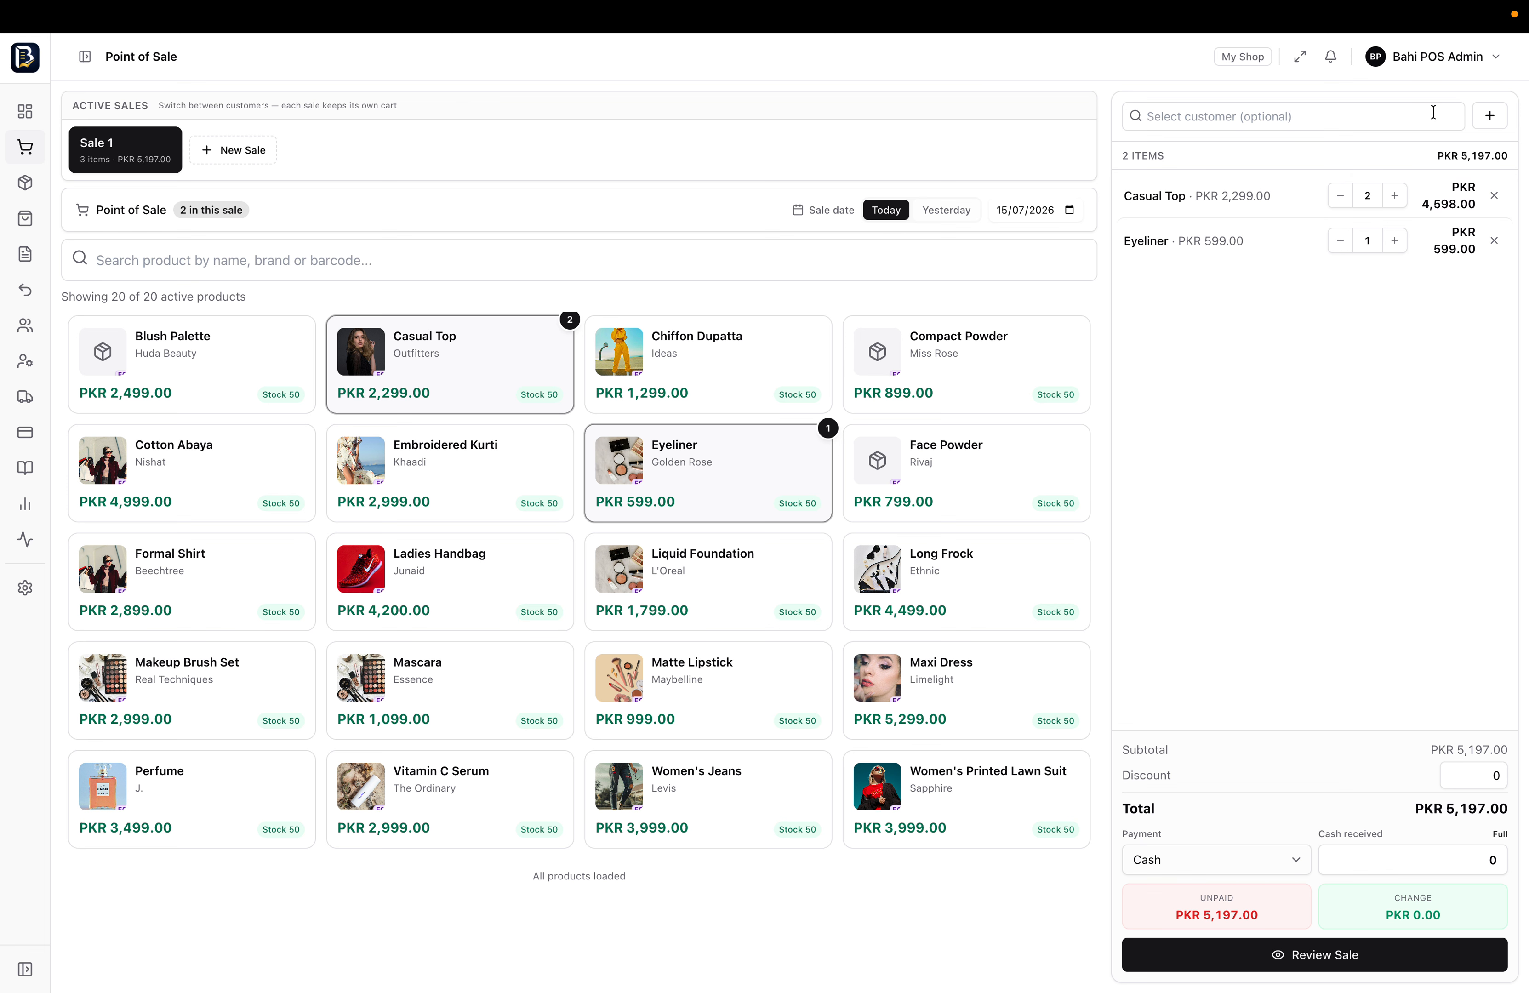
Quick-add a customer with their full name and phone number and attach them to Sale 1
click(1413, 116)
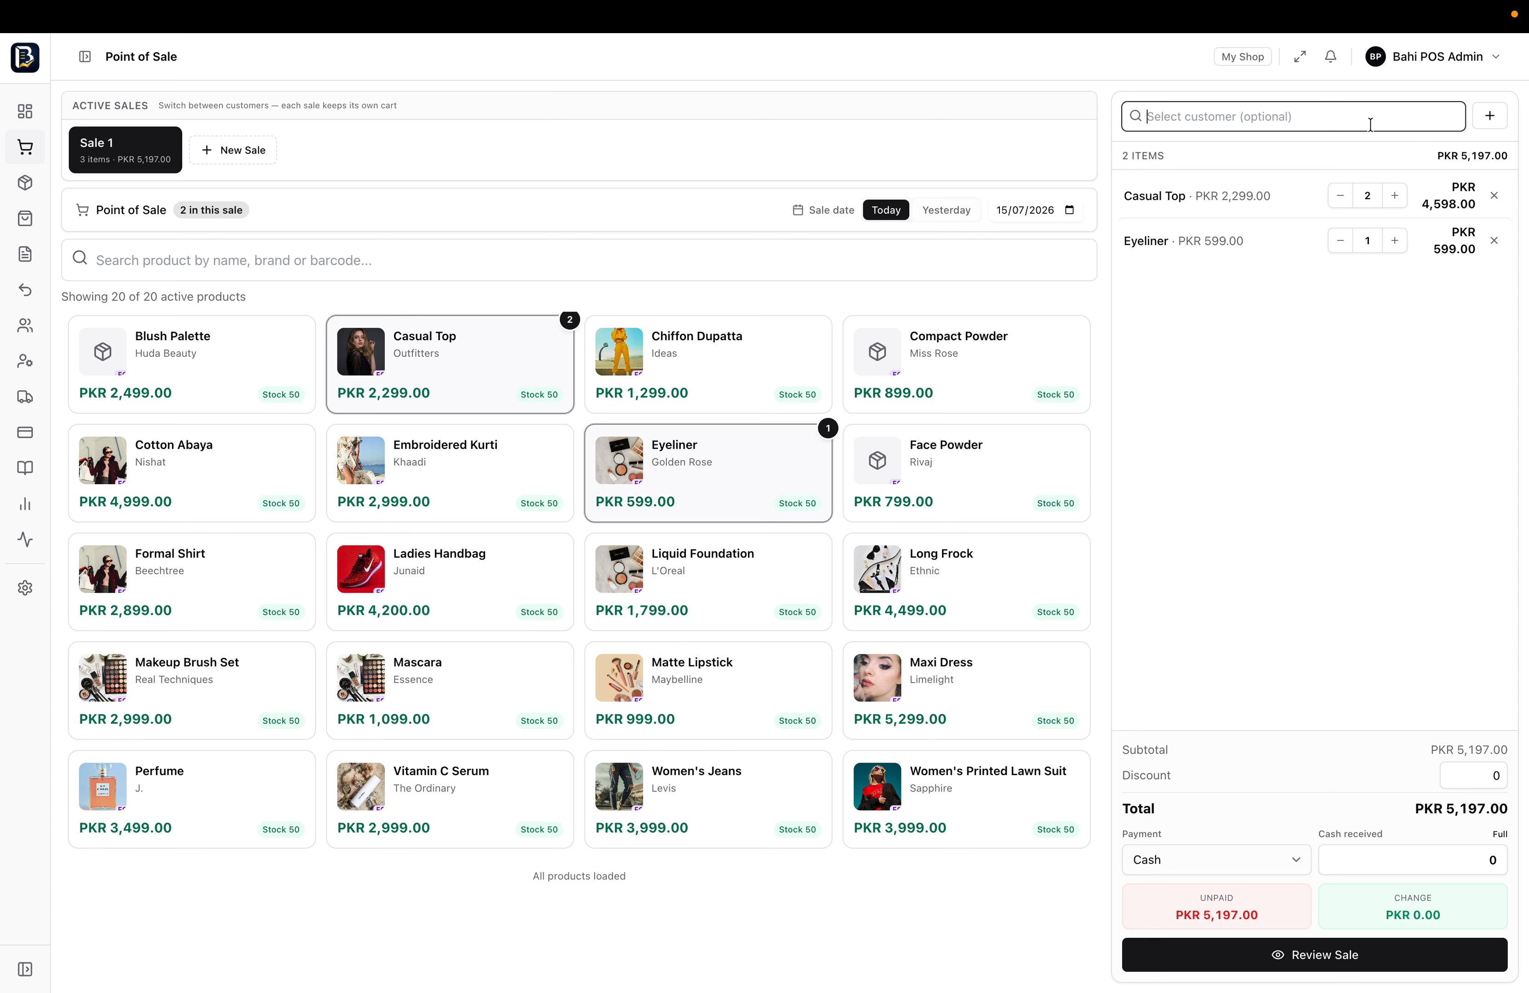
text(as)
key(ctrl+a)
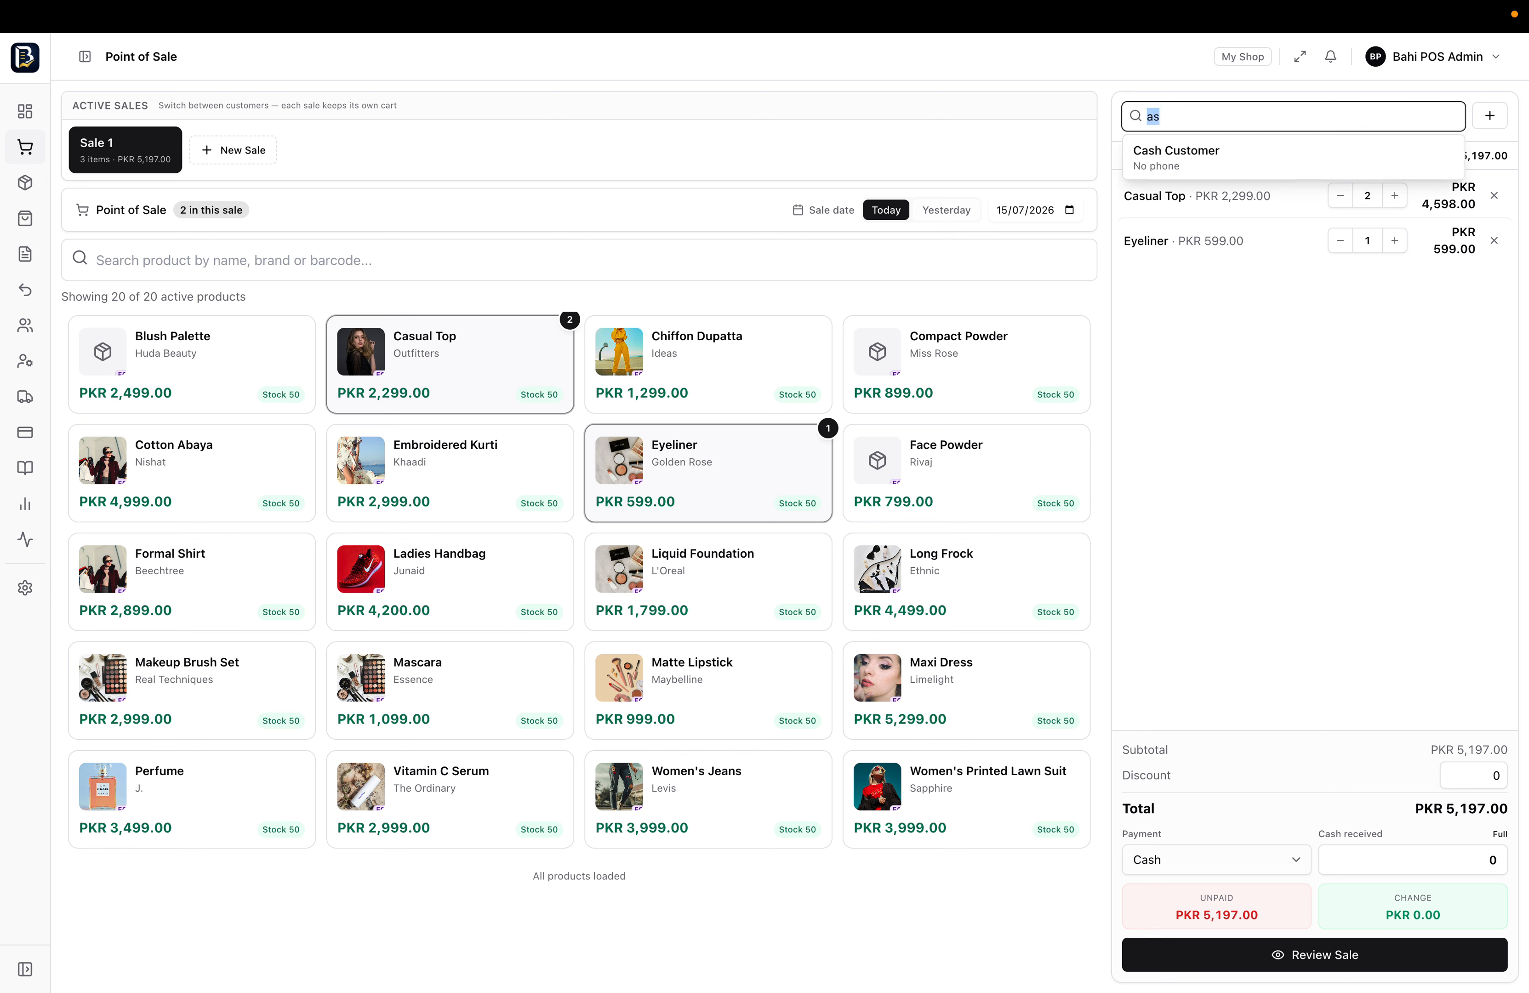
key(BackSpace)
click(1489, 116)
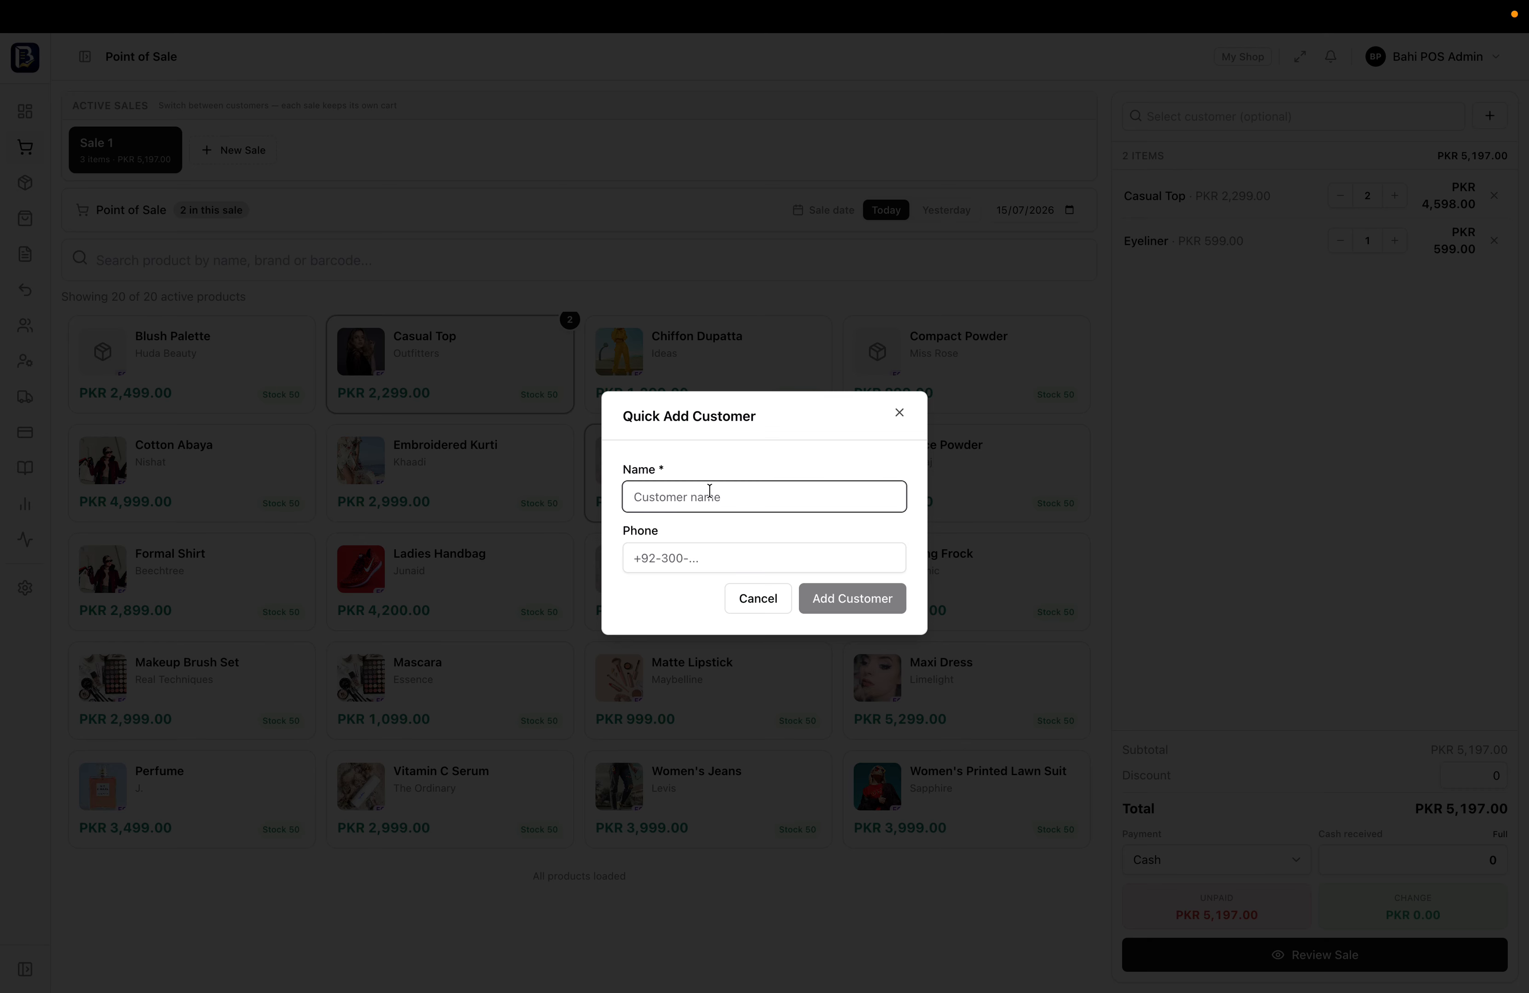
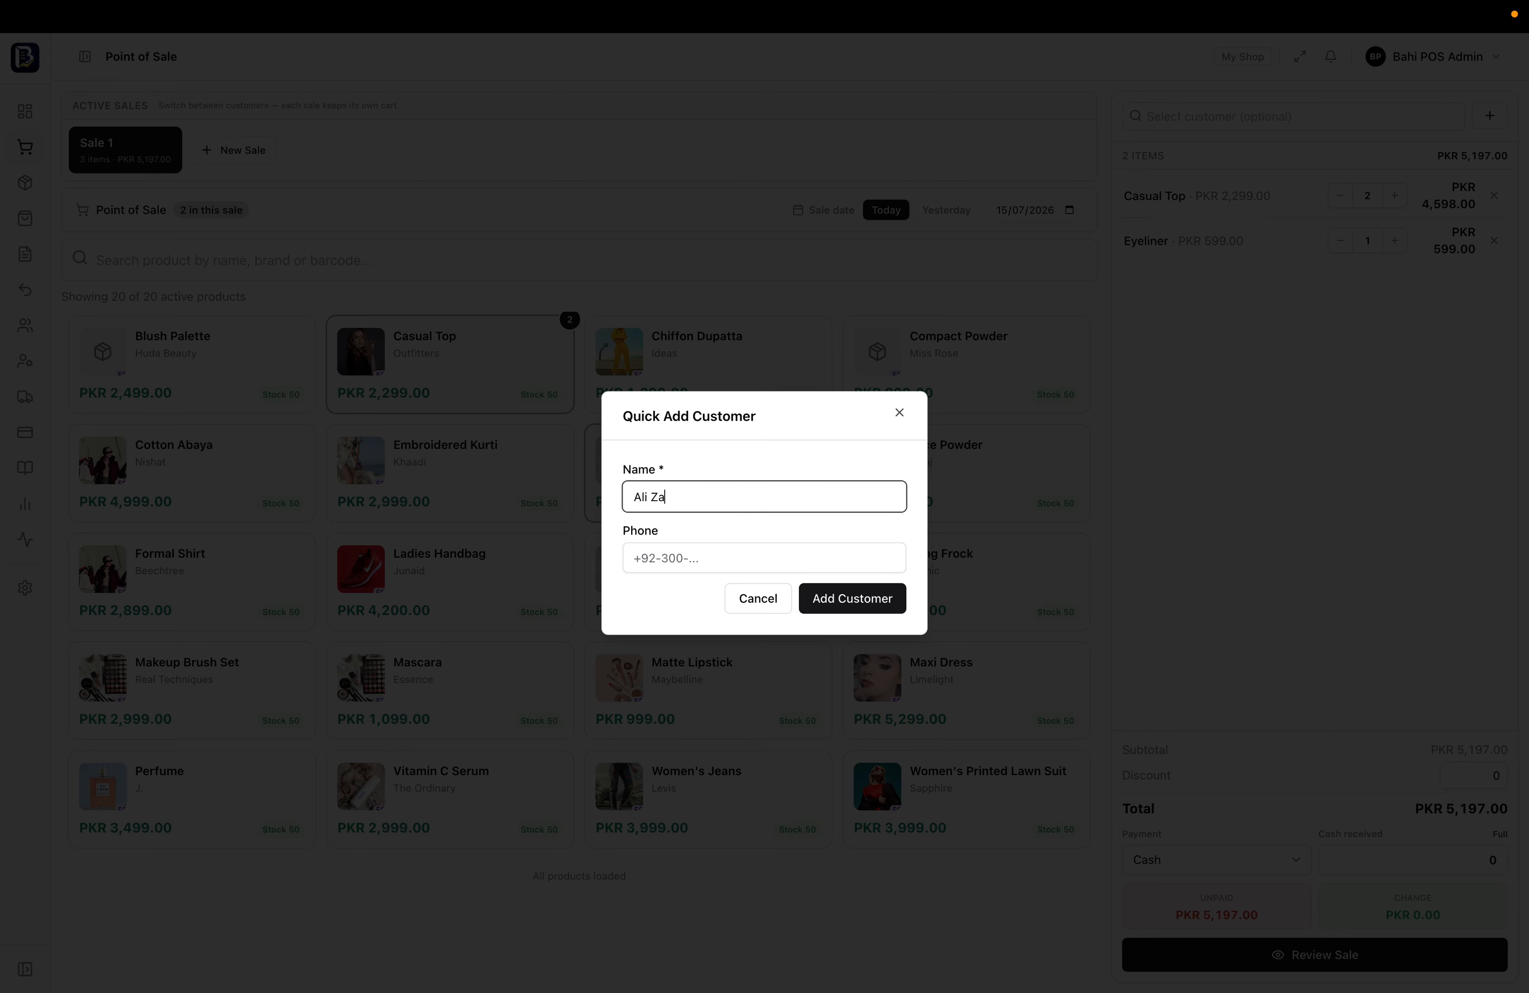
click(712, 556)
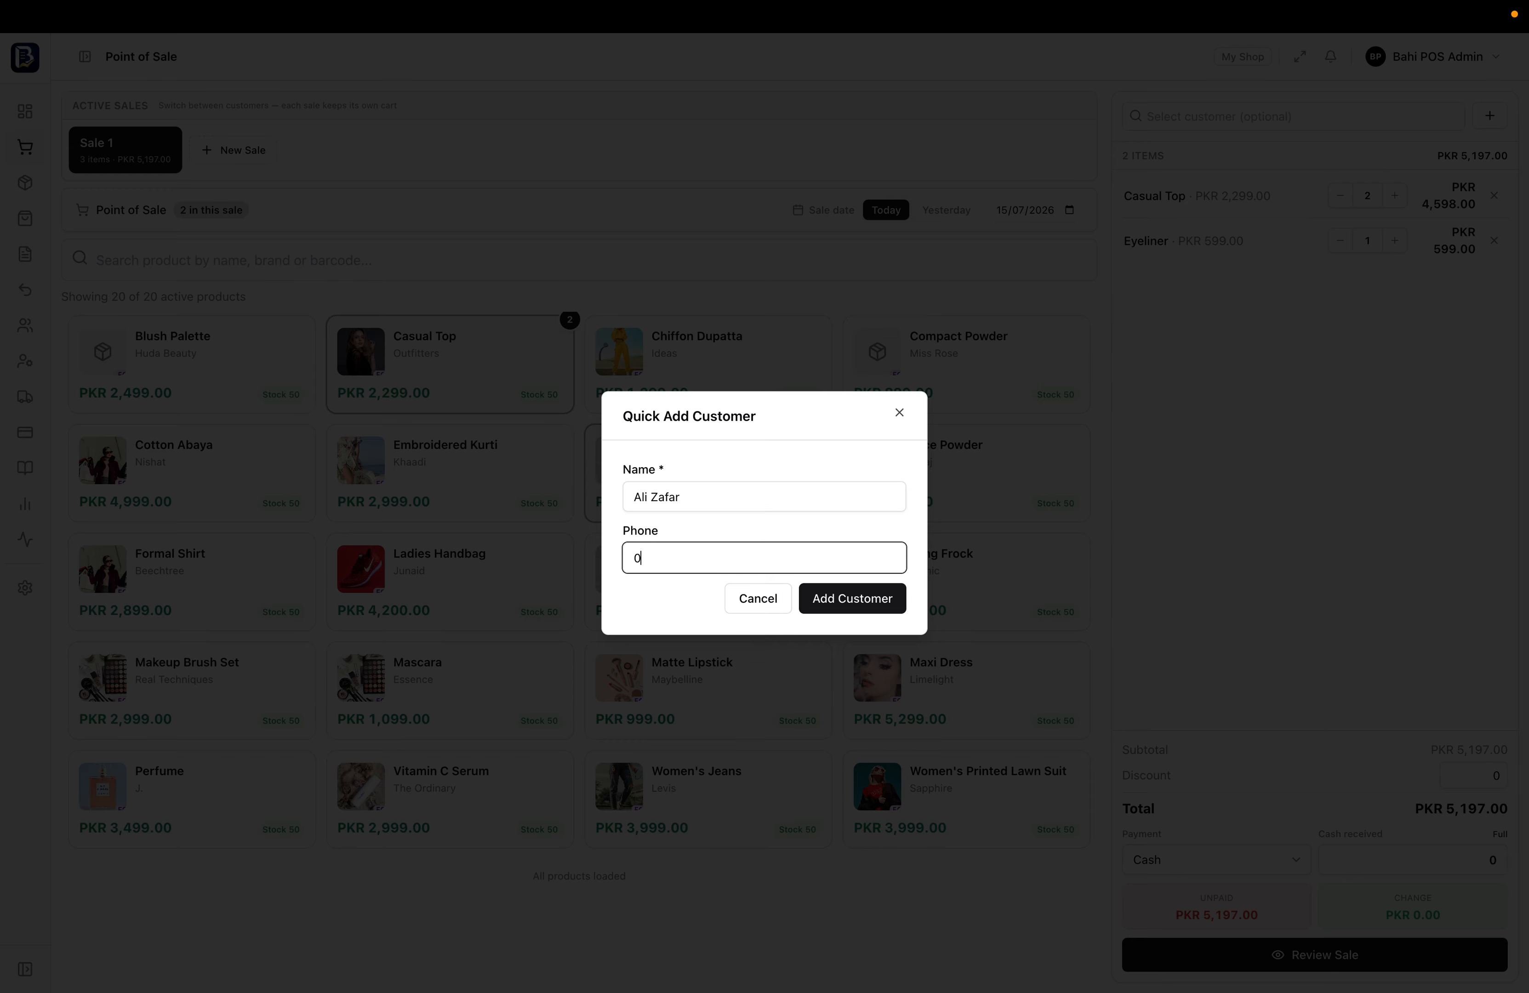
click(868, 603)
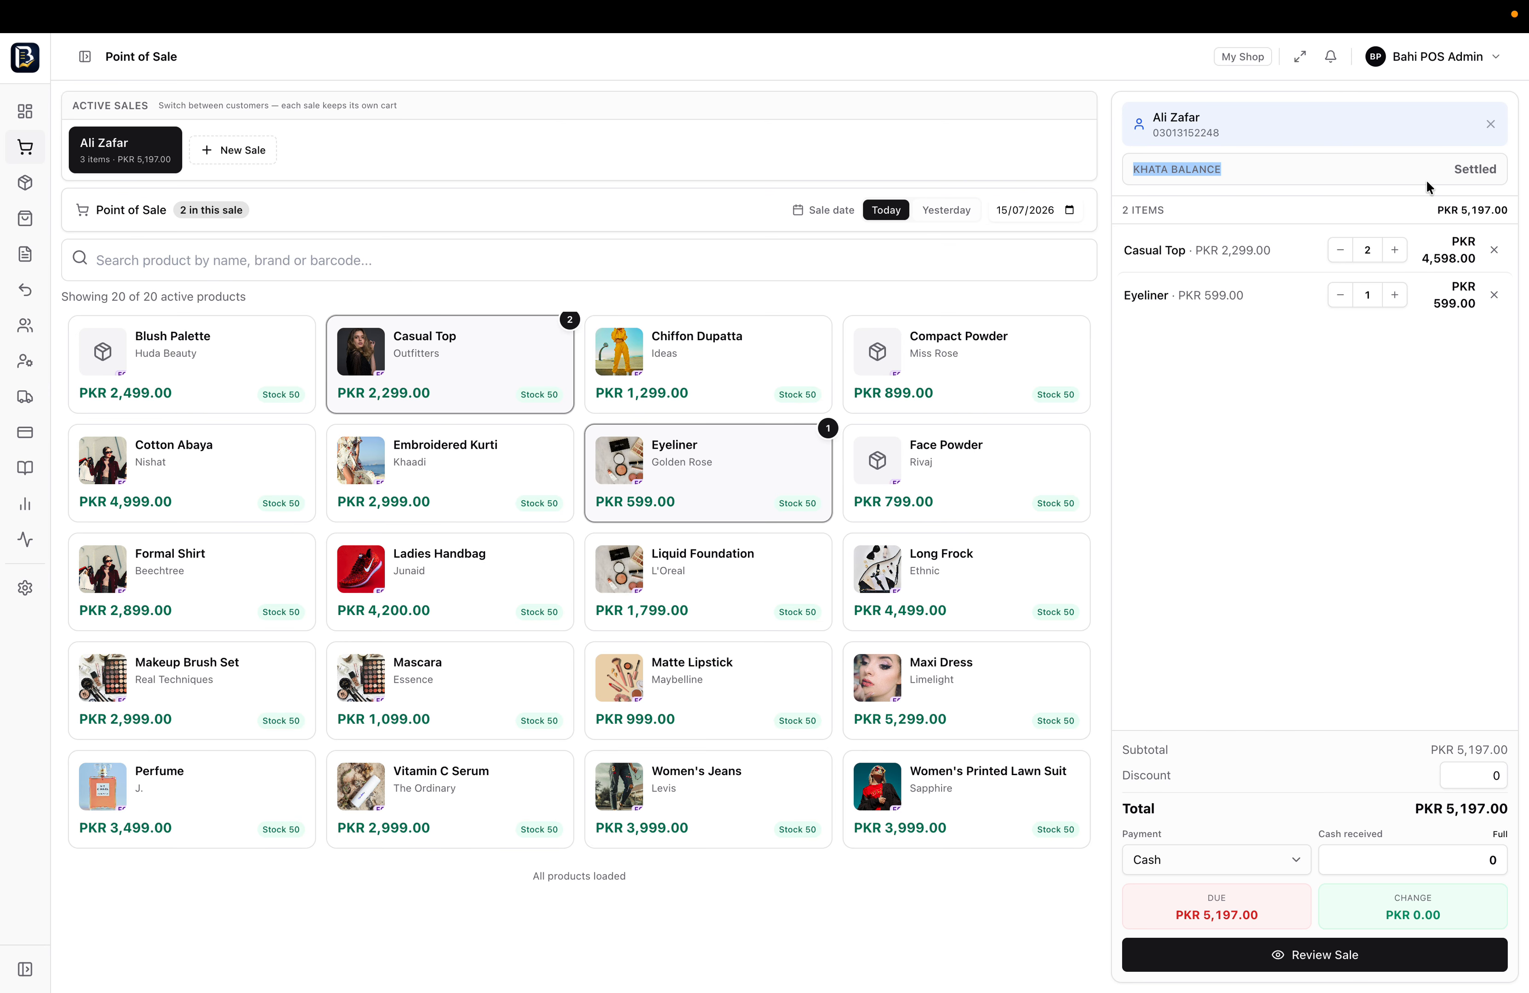
Search products for 'form', clear the search so all 20 products show, and expand the sidebar labels
click(1463, 172)
click(313, 259)
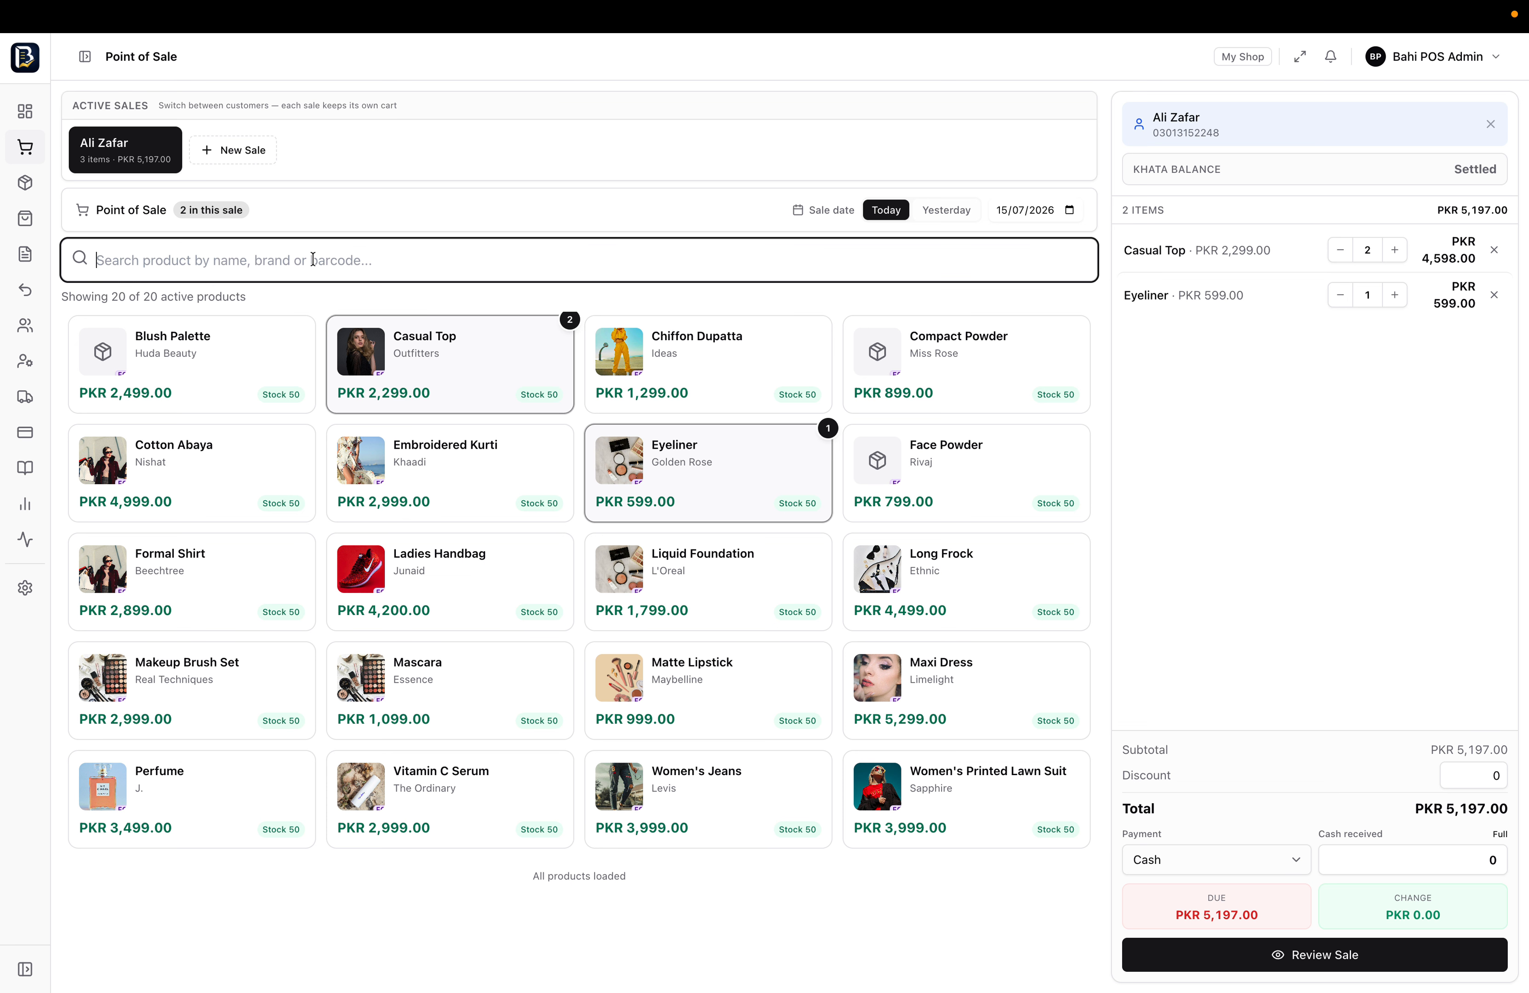
text(form)
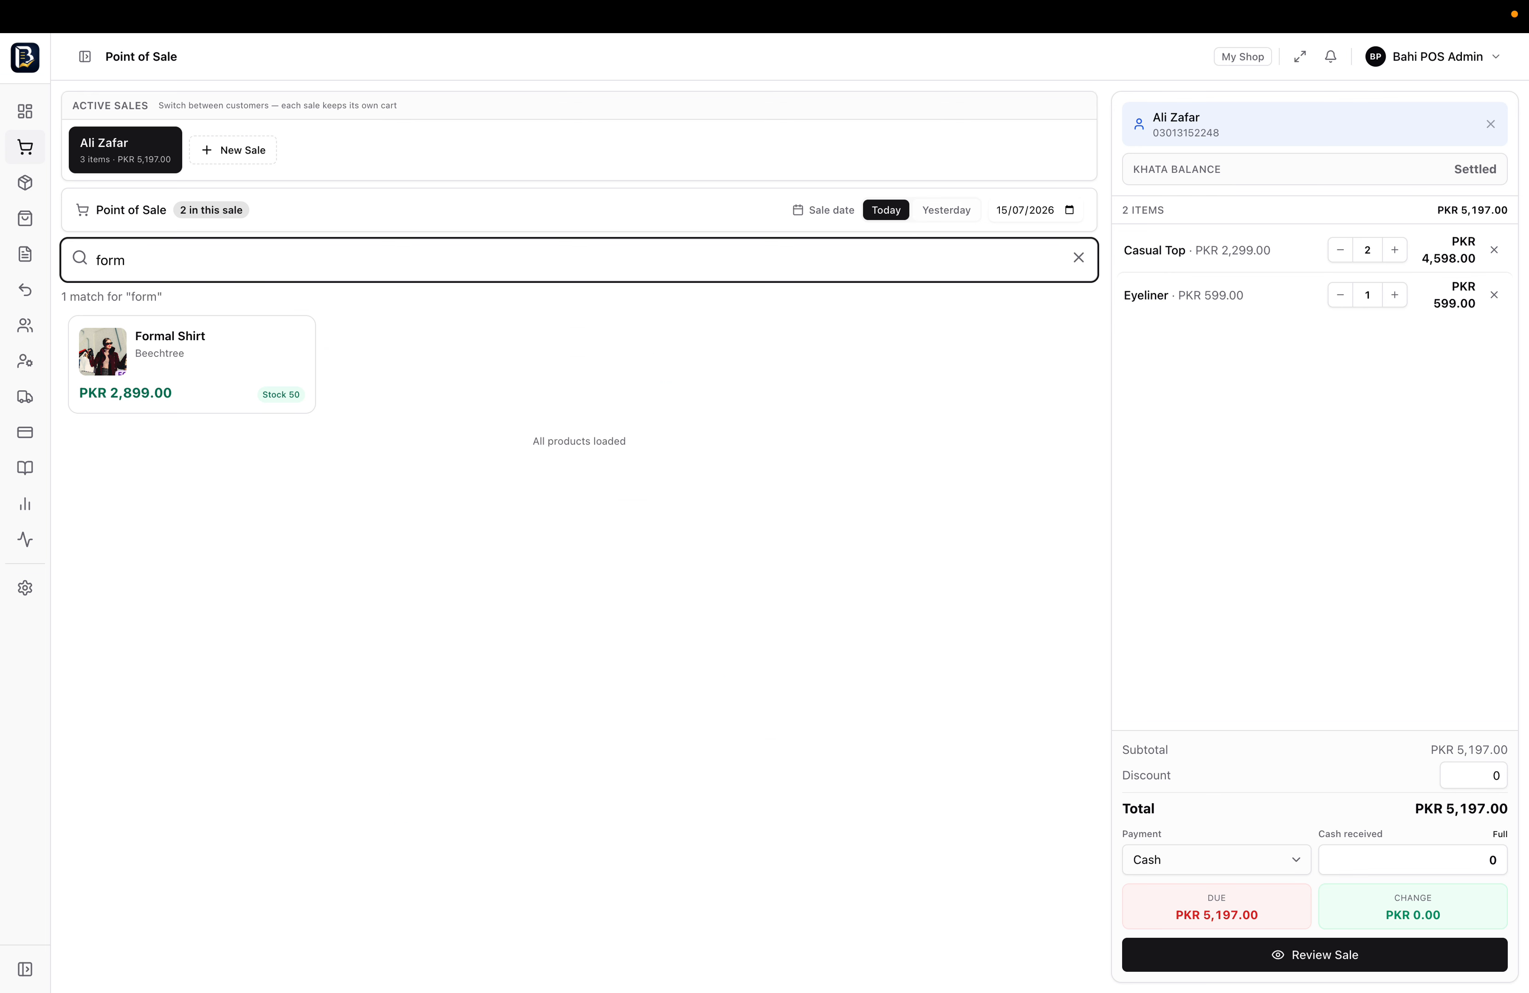
key(super+a)
key(BackSpace)
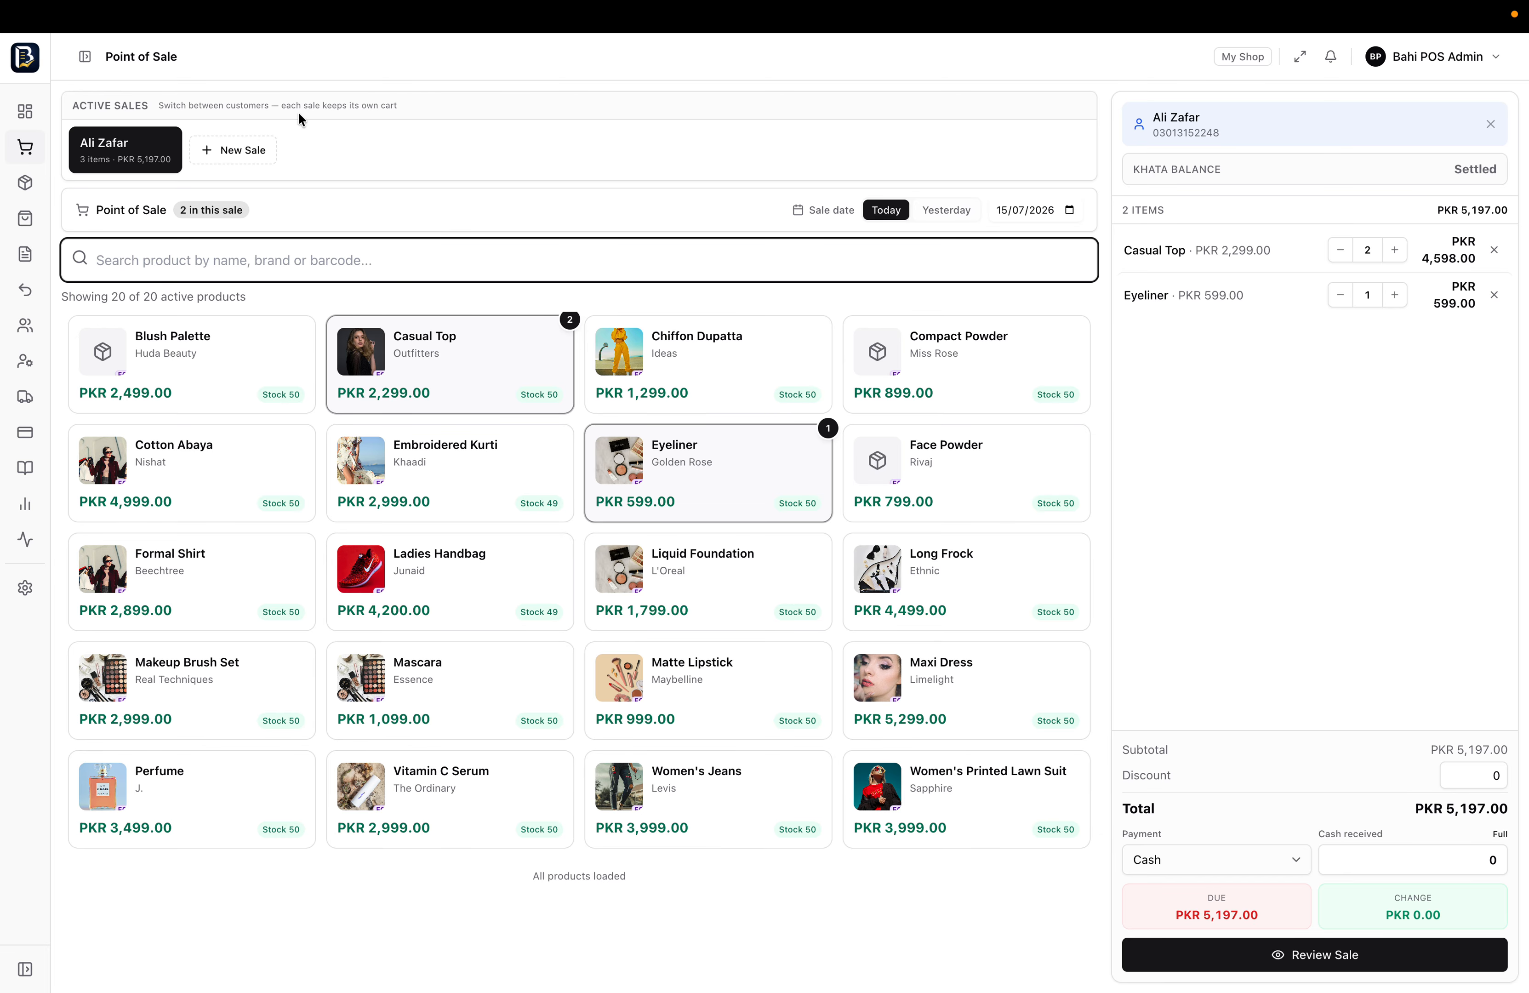
click(82, 58)
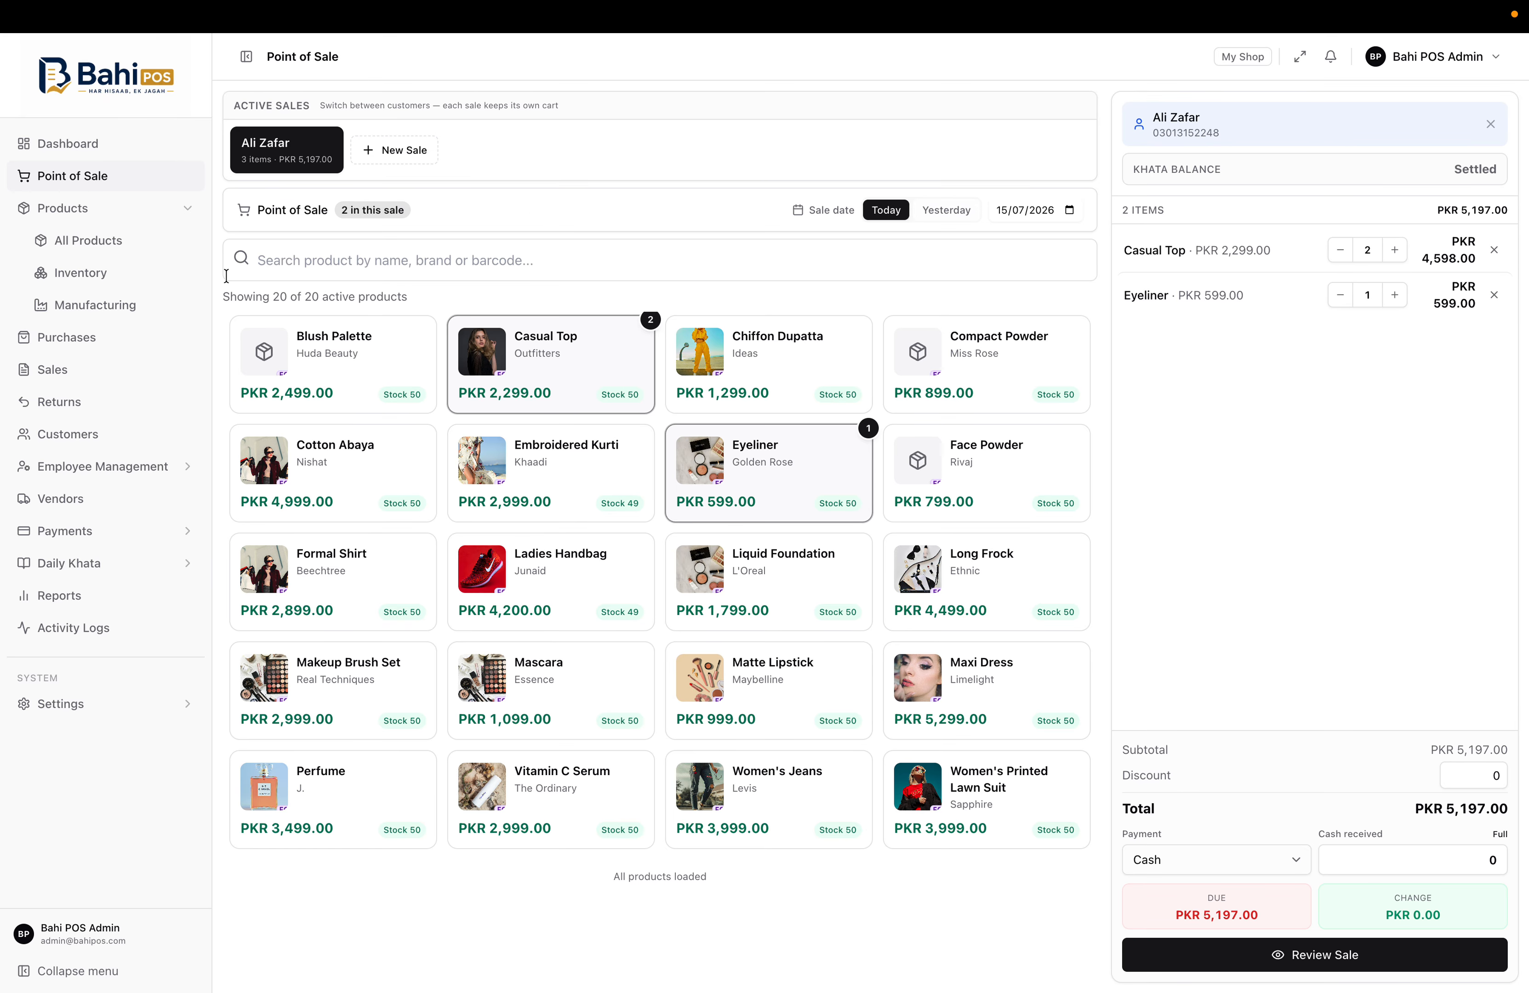
From the Sales list, open invoice INV-000001 and begin a Record Return for it
click(87, 373)
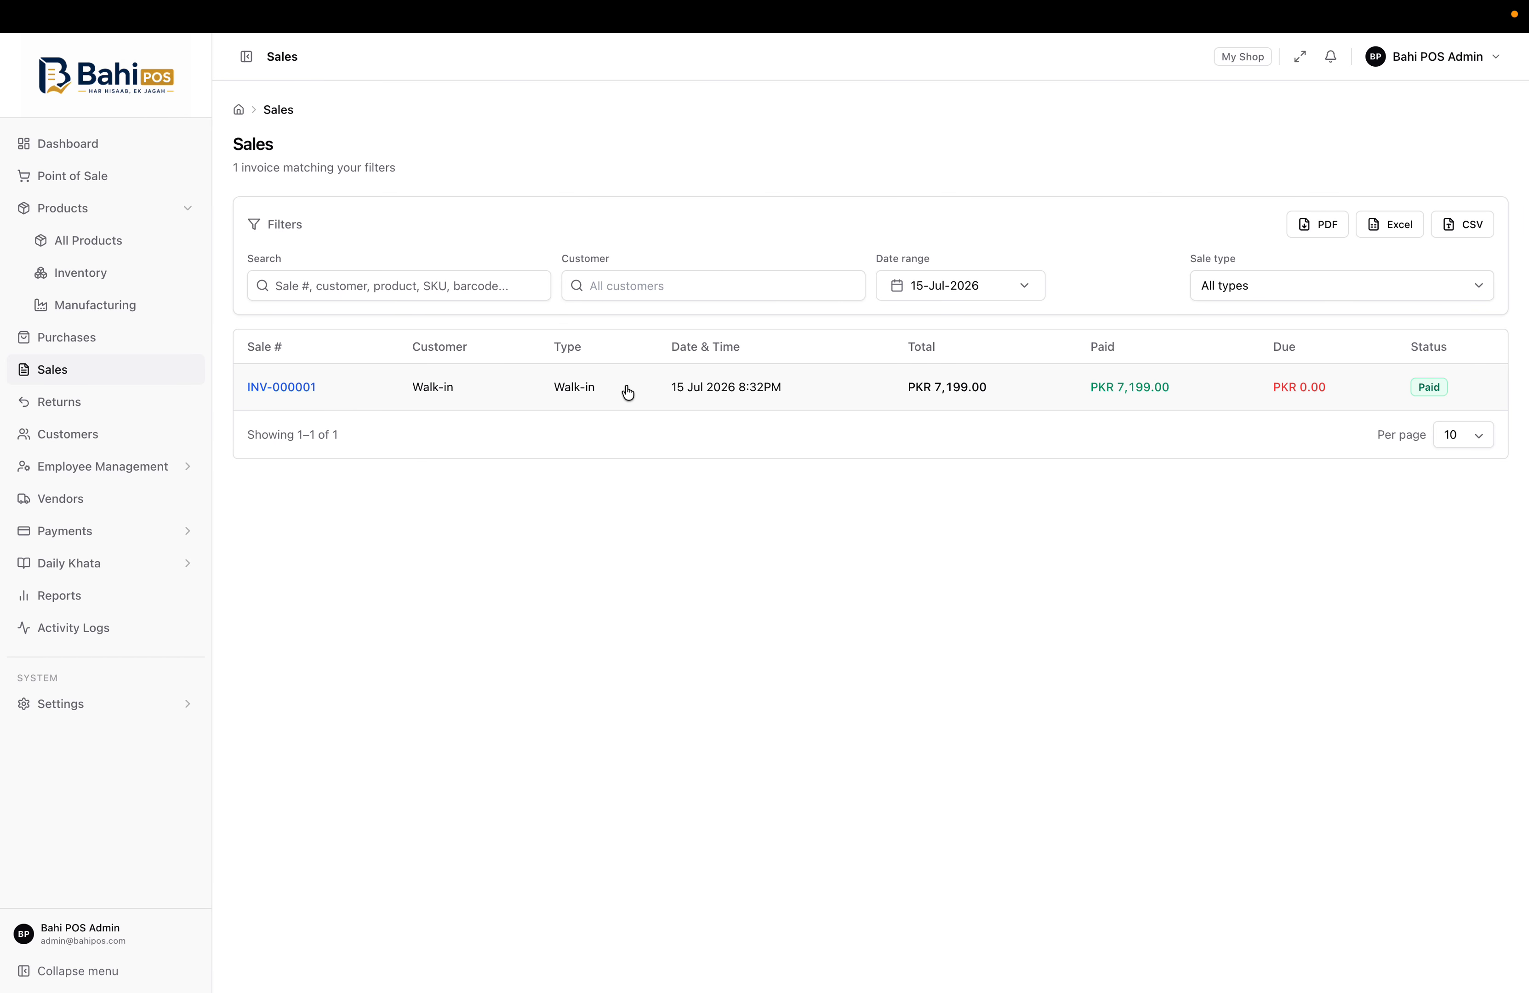
click(462, 373)
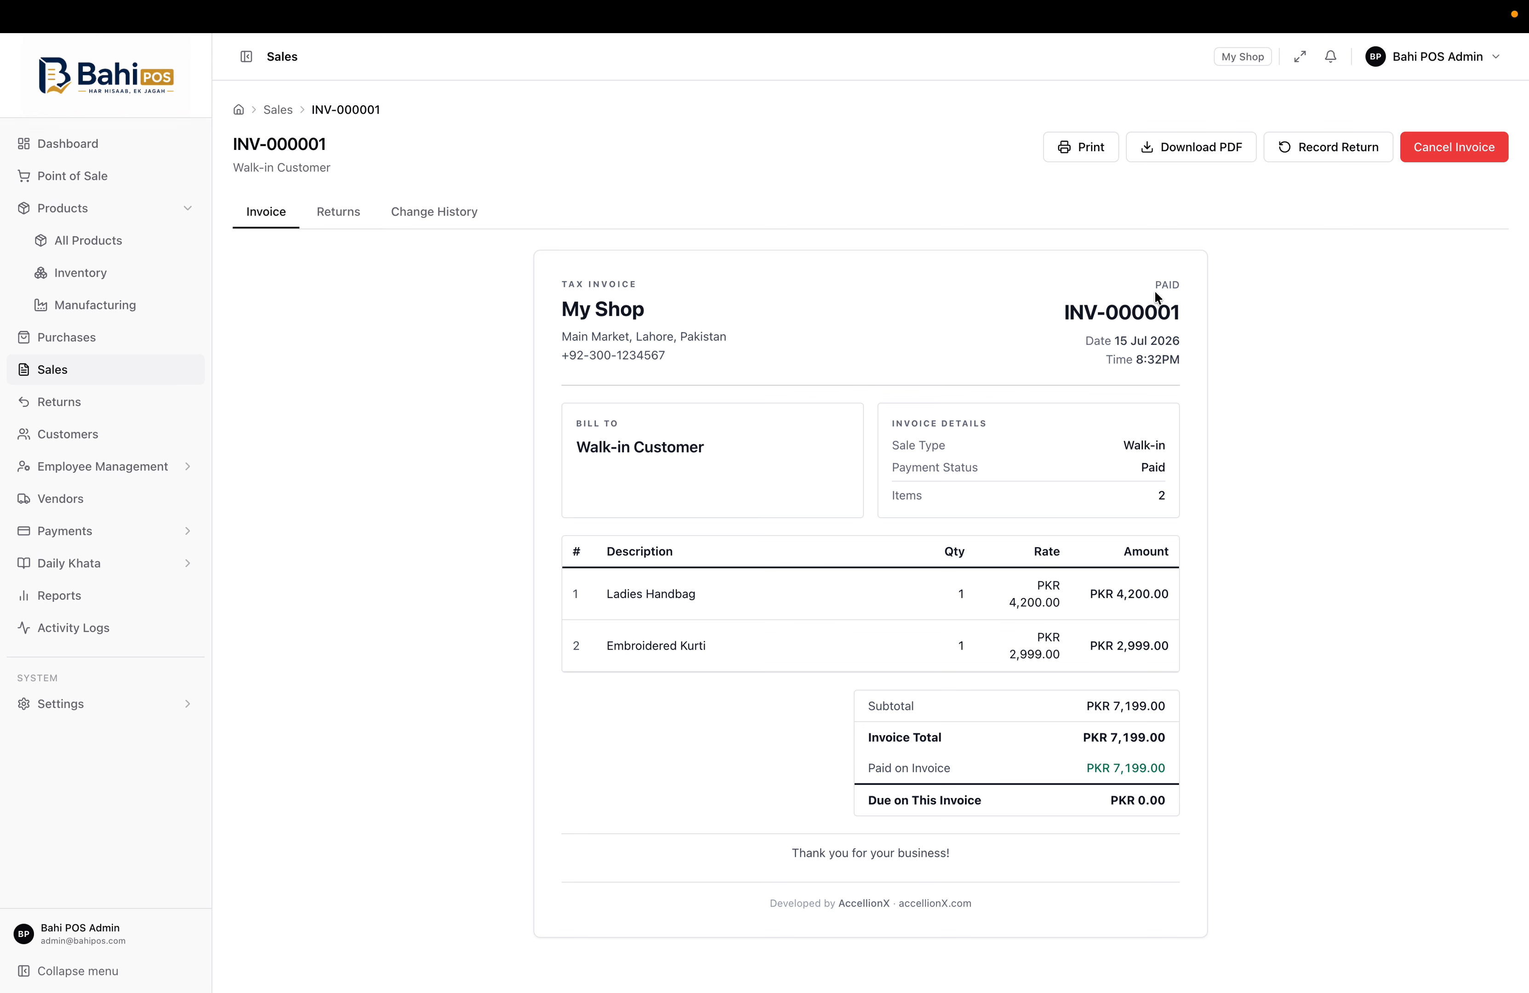
click(1327, 156)
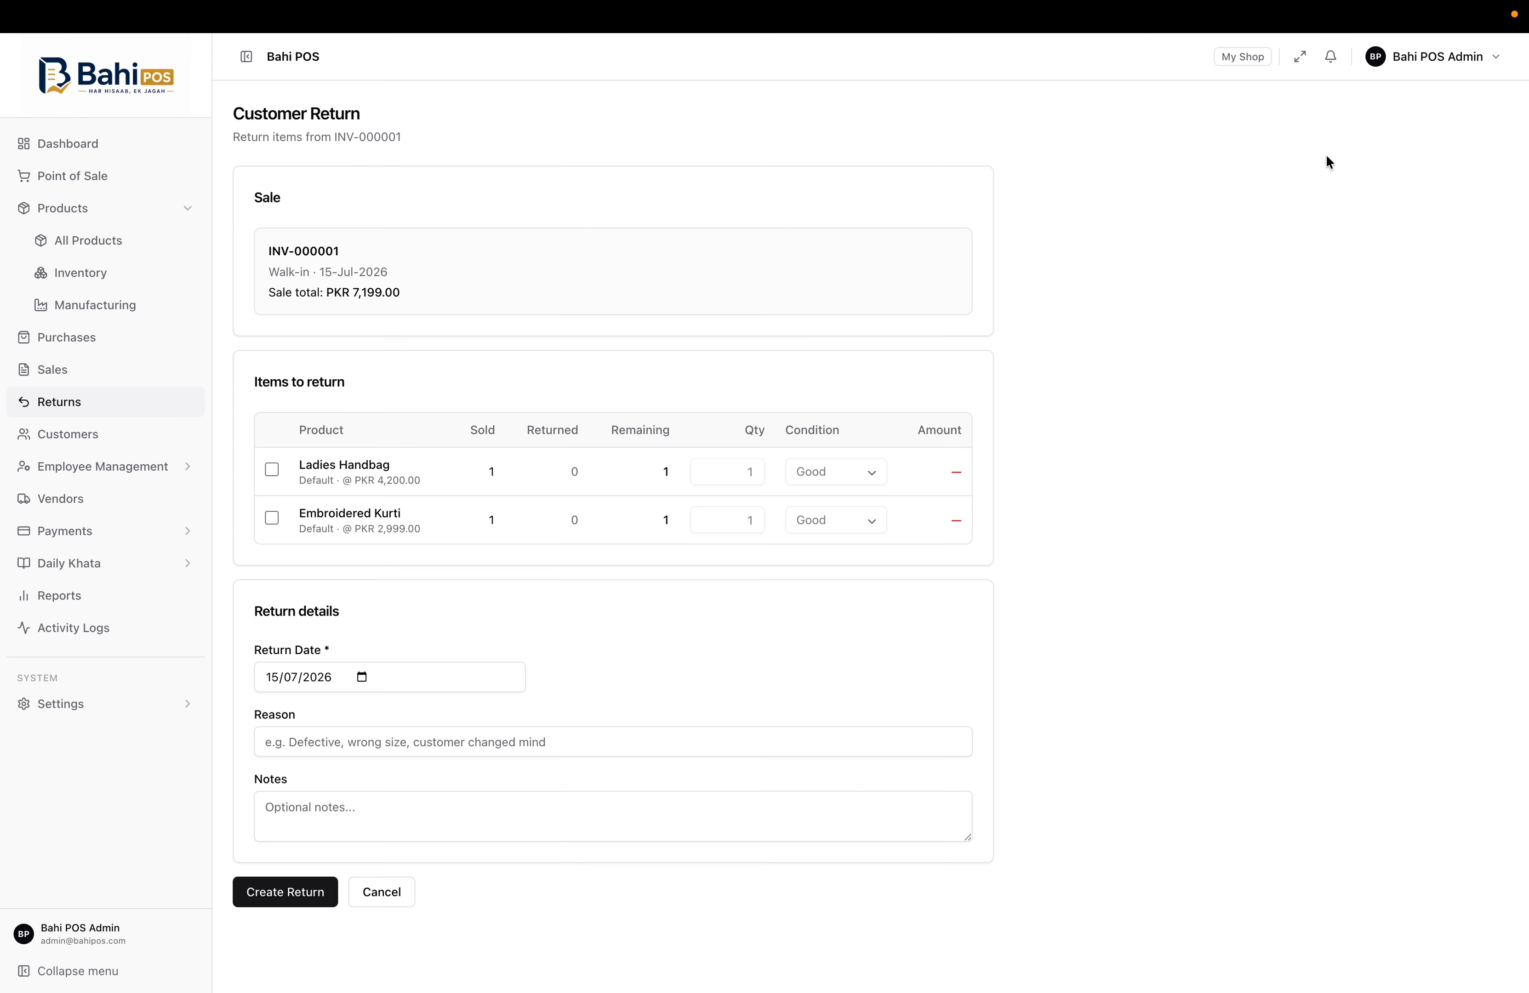
Tick Ladies Handbag with condition Good, then cancel the return back to INV-000001
click(271, 471)
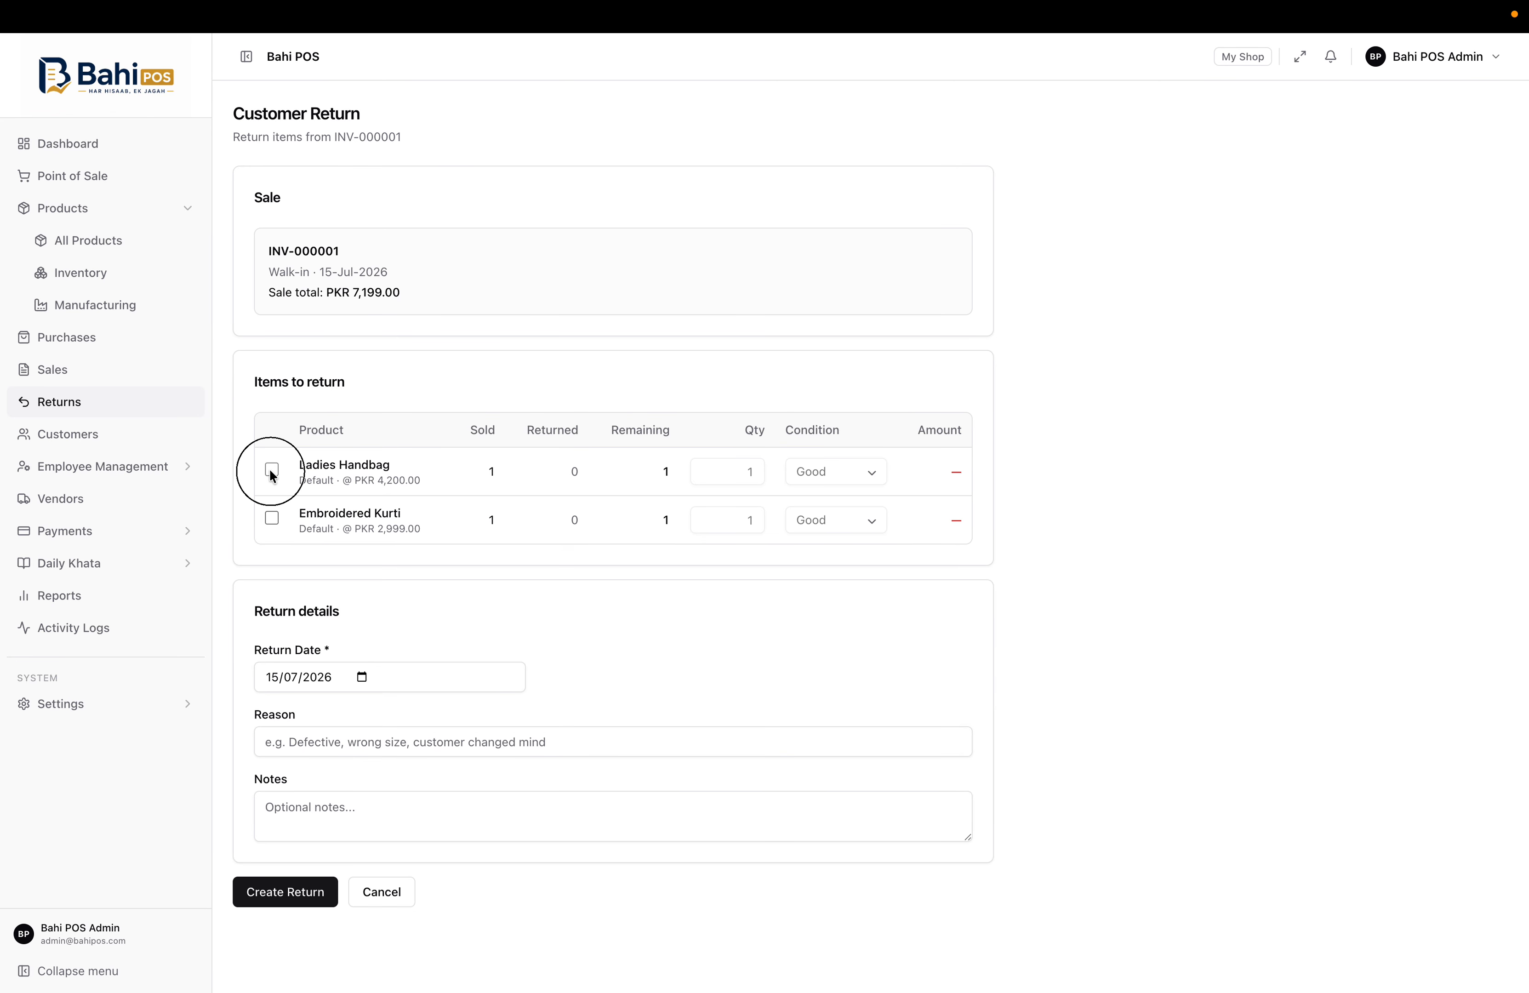
click(811, 480)
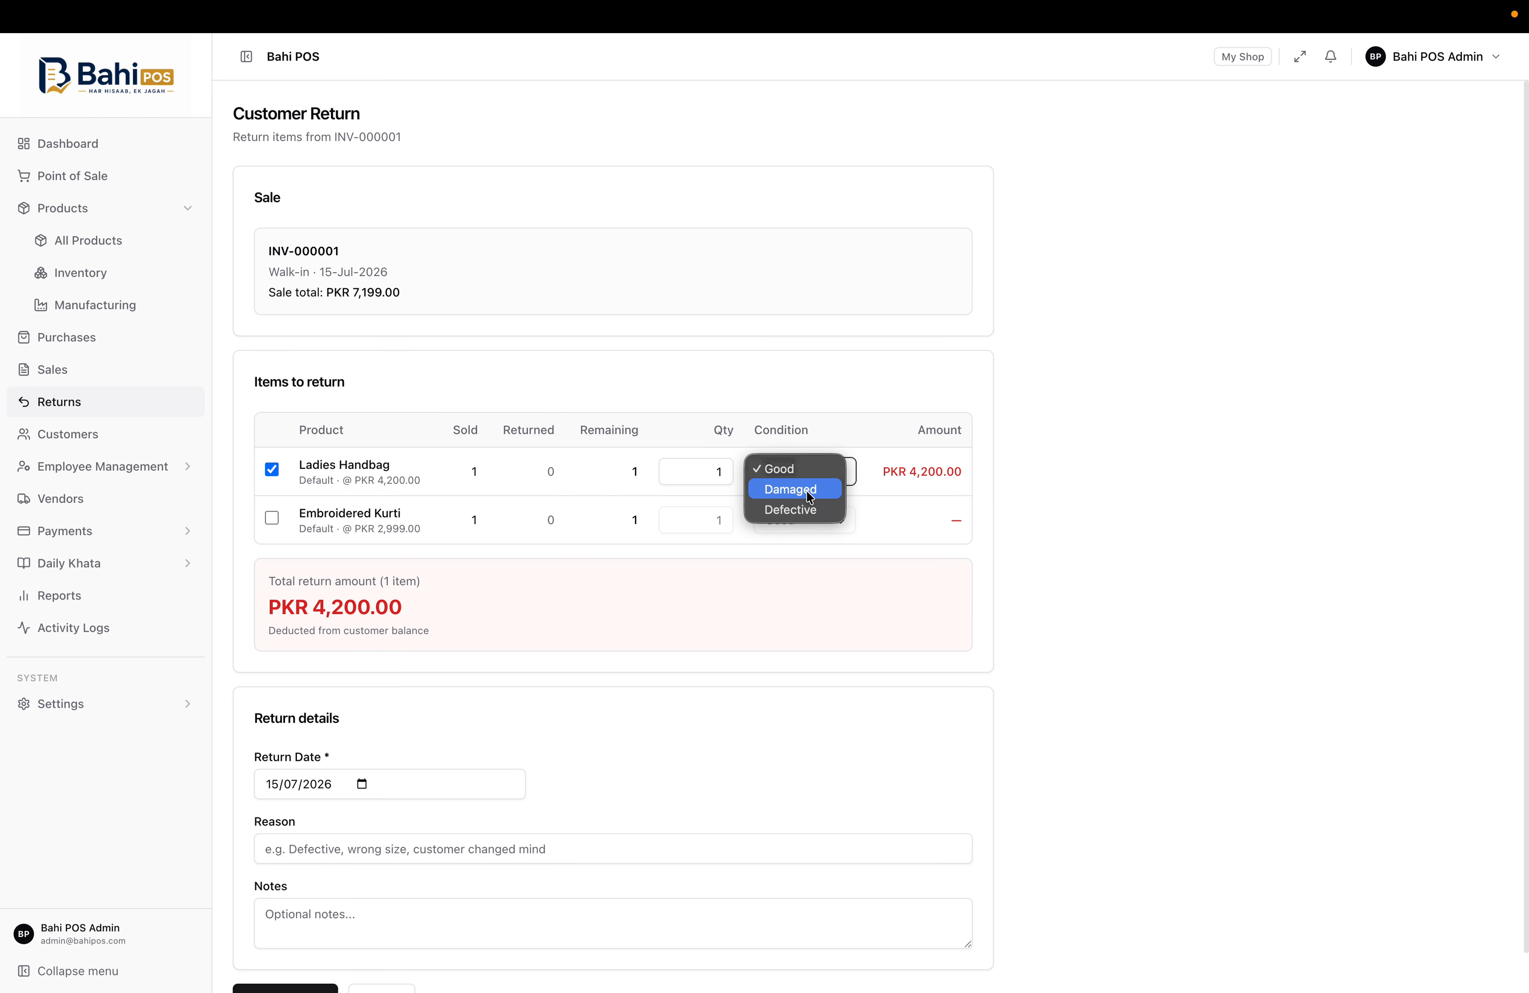
click(885, 386)
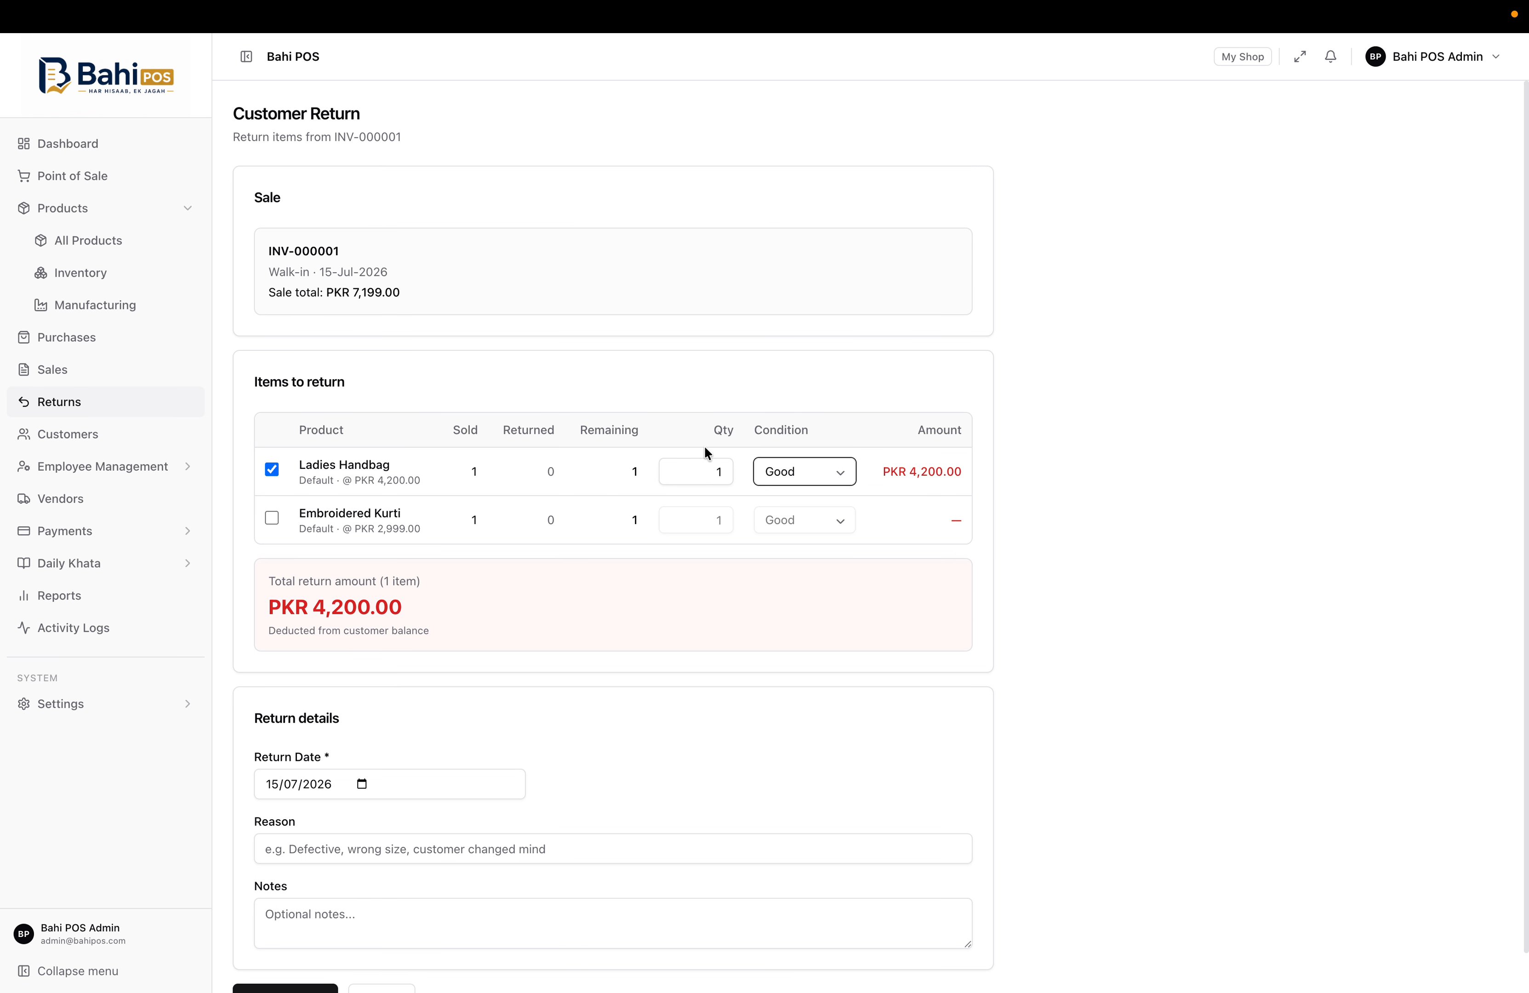
scroll(606, 645, down, 1)
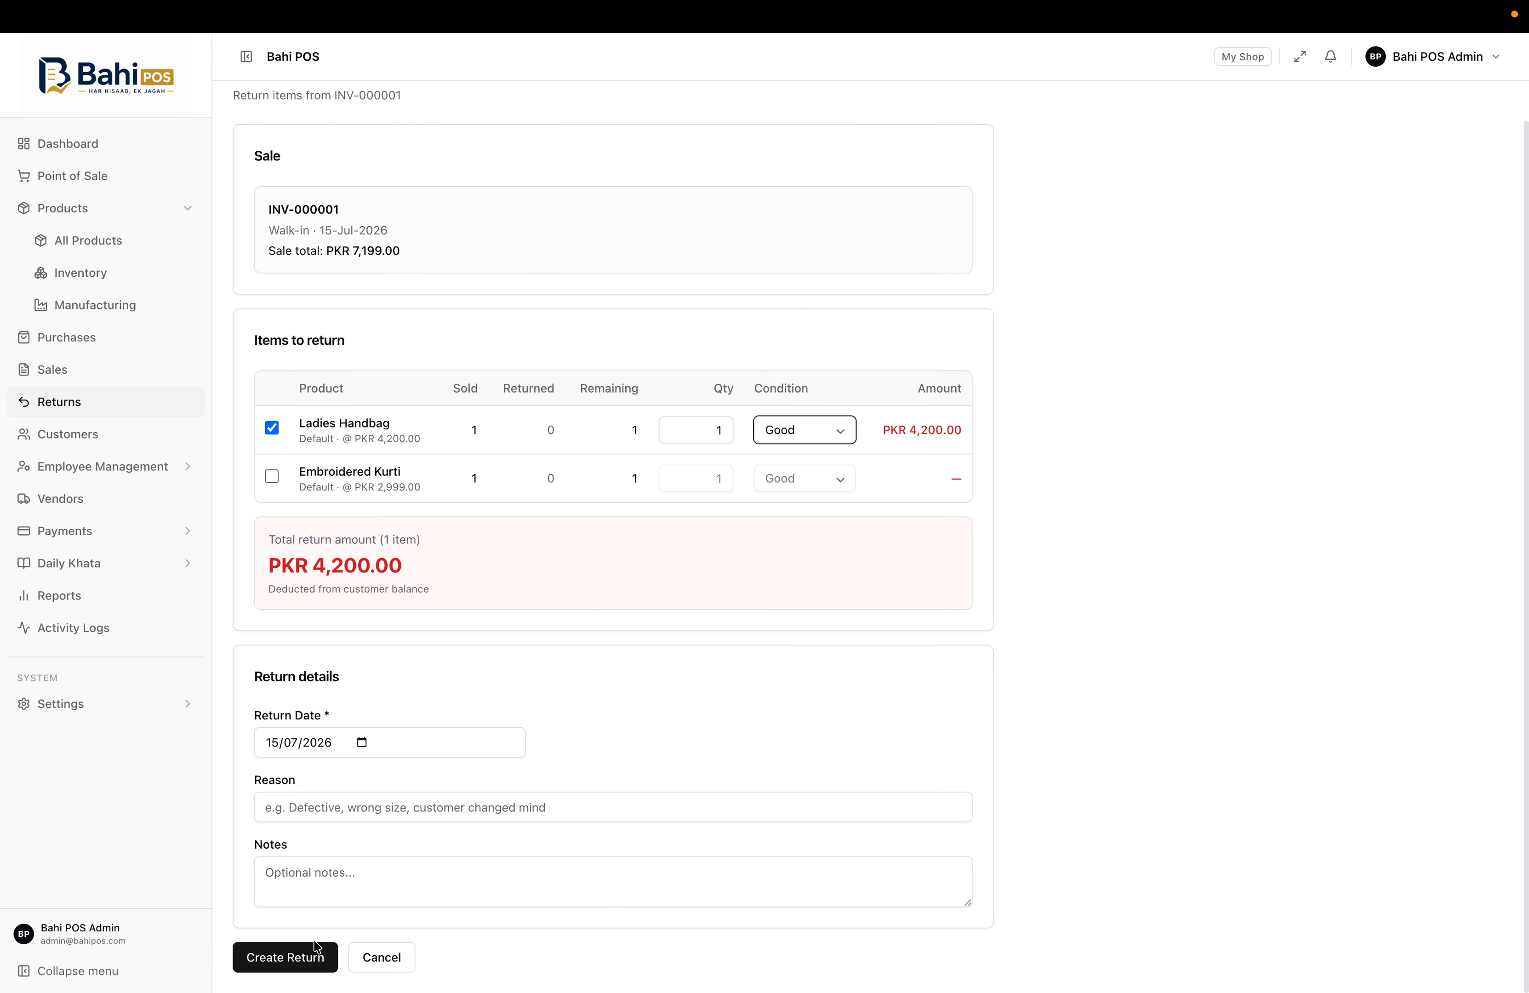
click(366, 963)
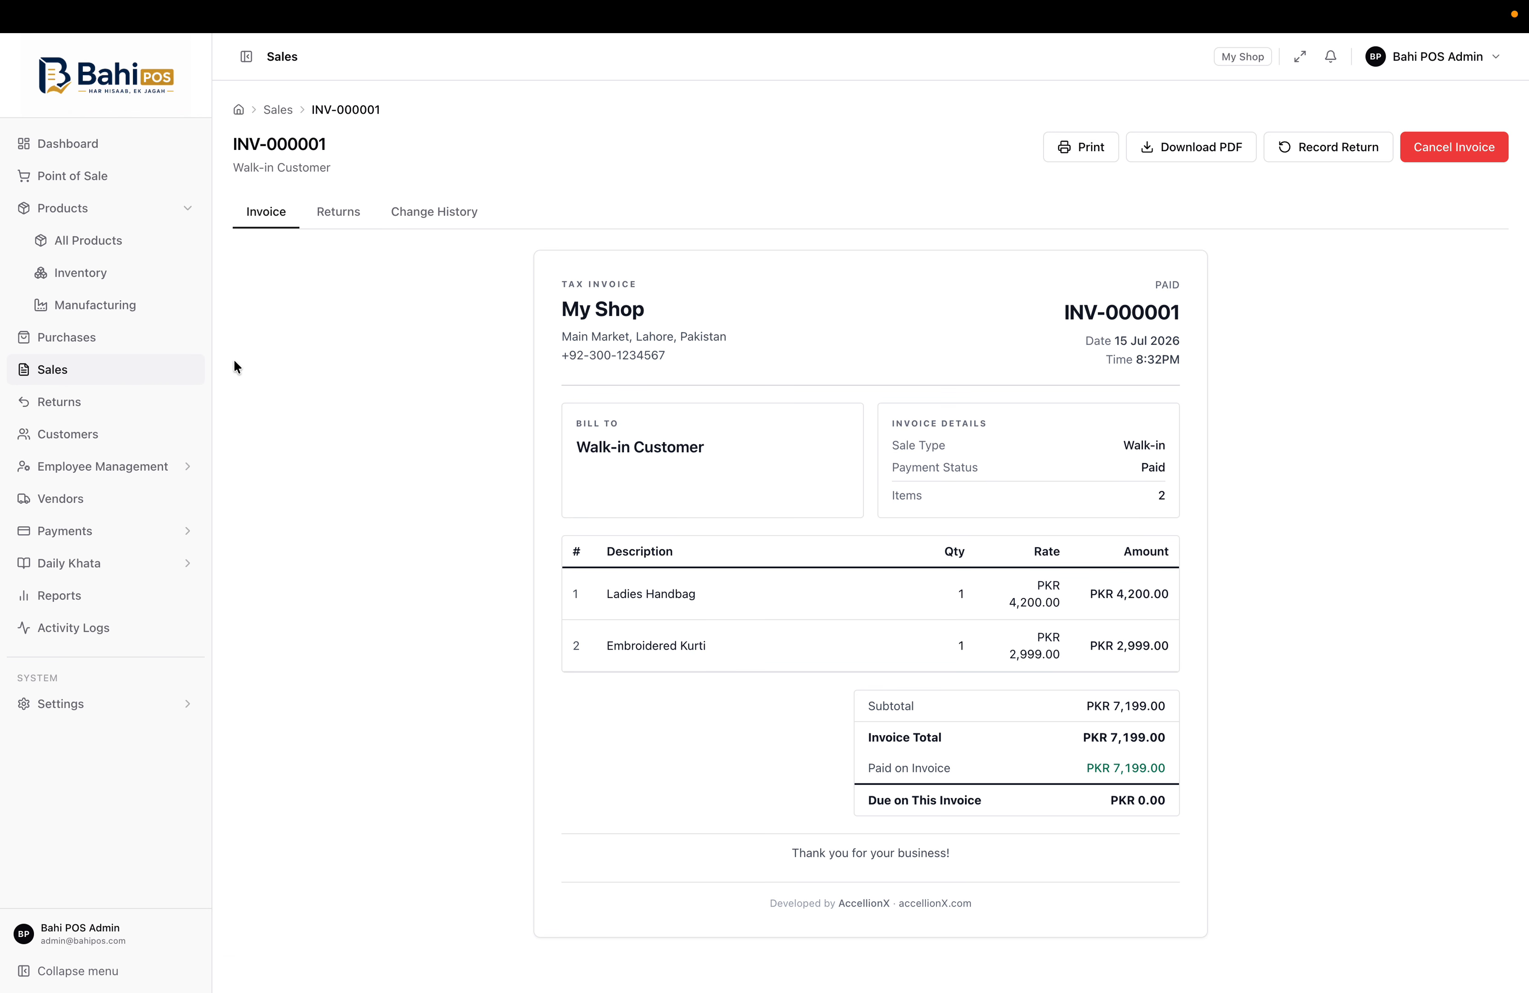
Check INV-000001's empty Returns and its Change History entry, then show the invoice again
click(331, 211)
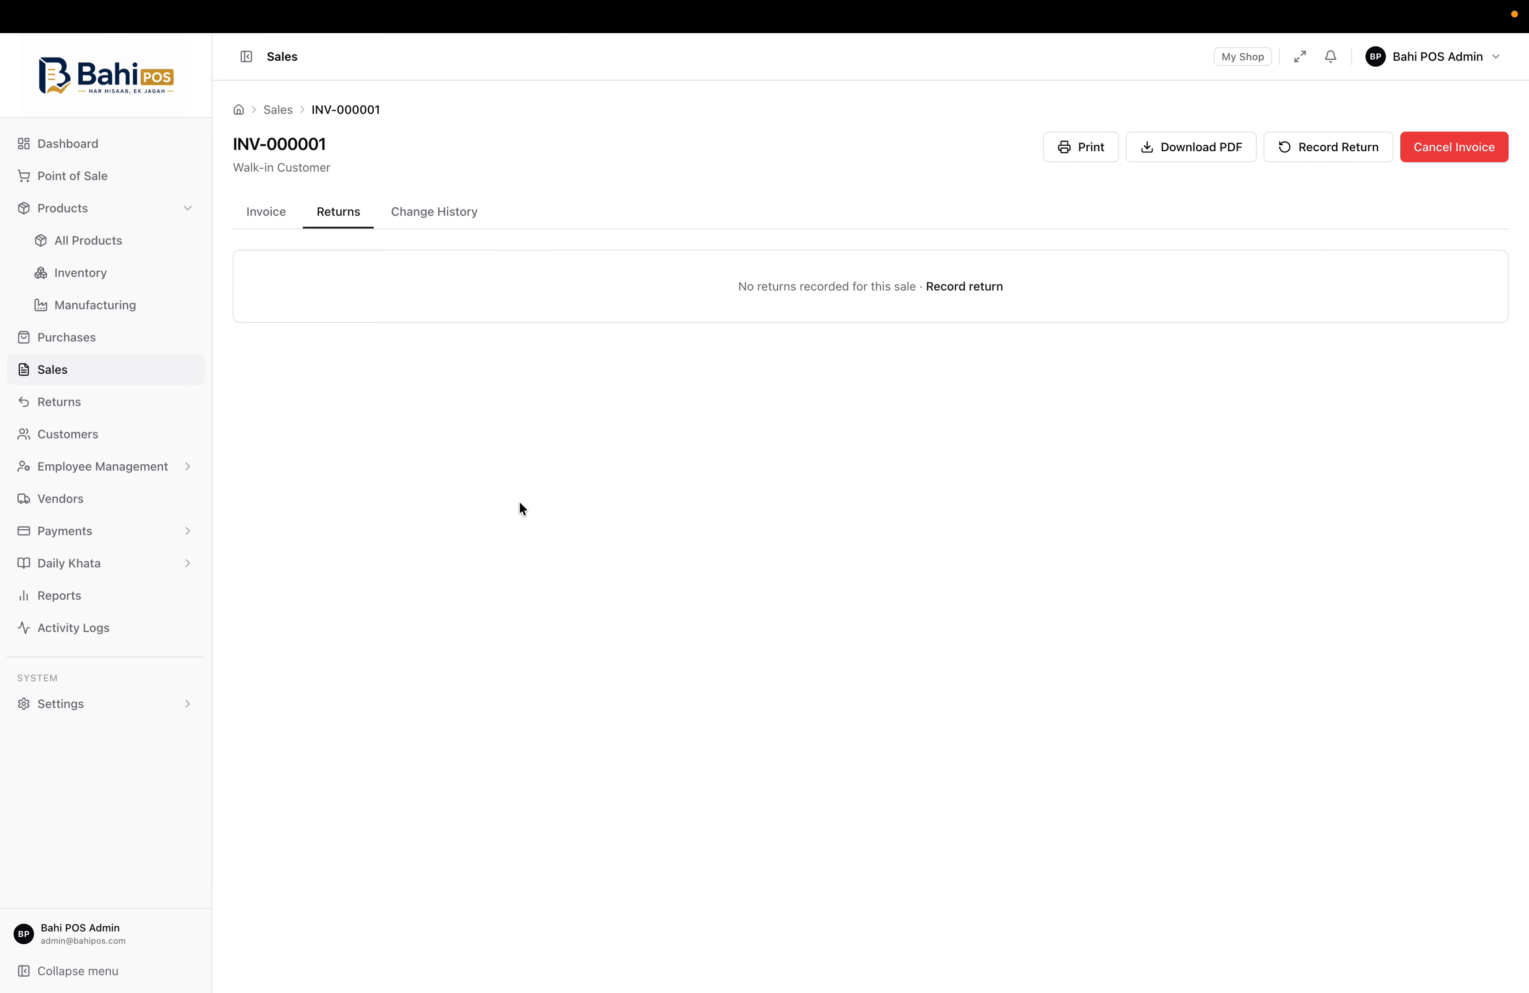
click(452, 209)
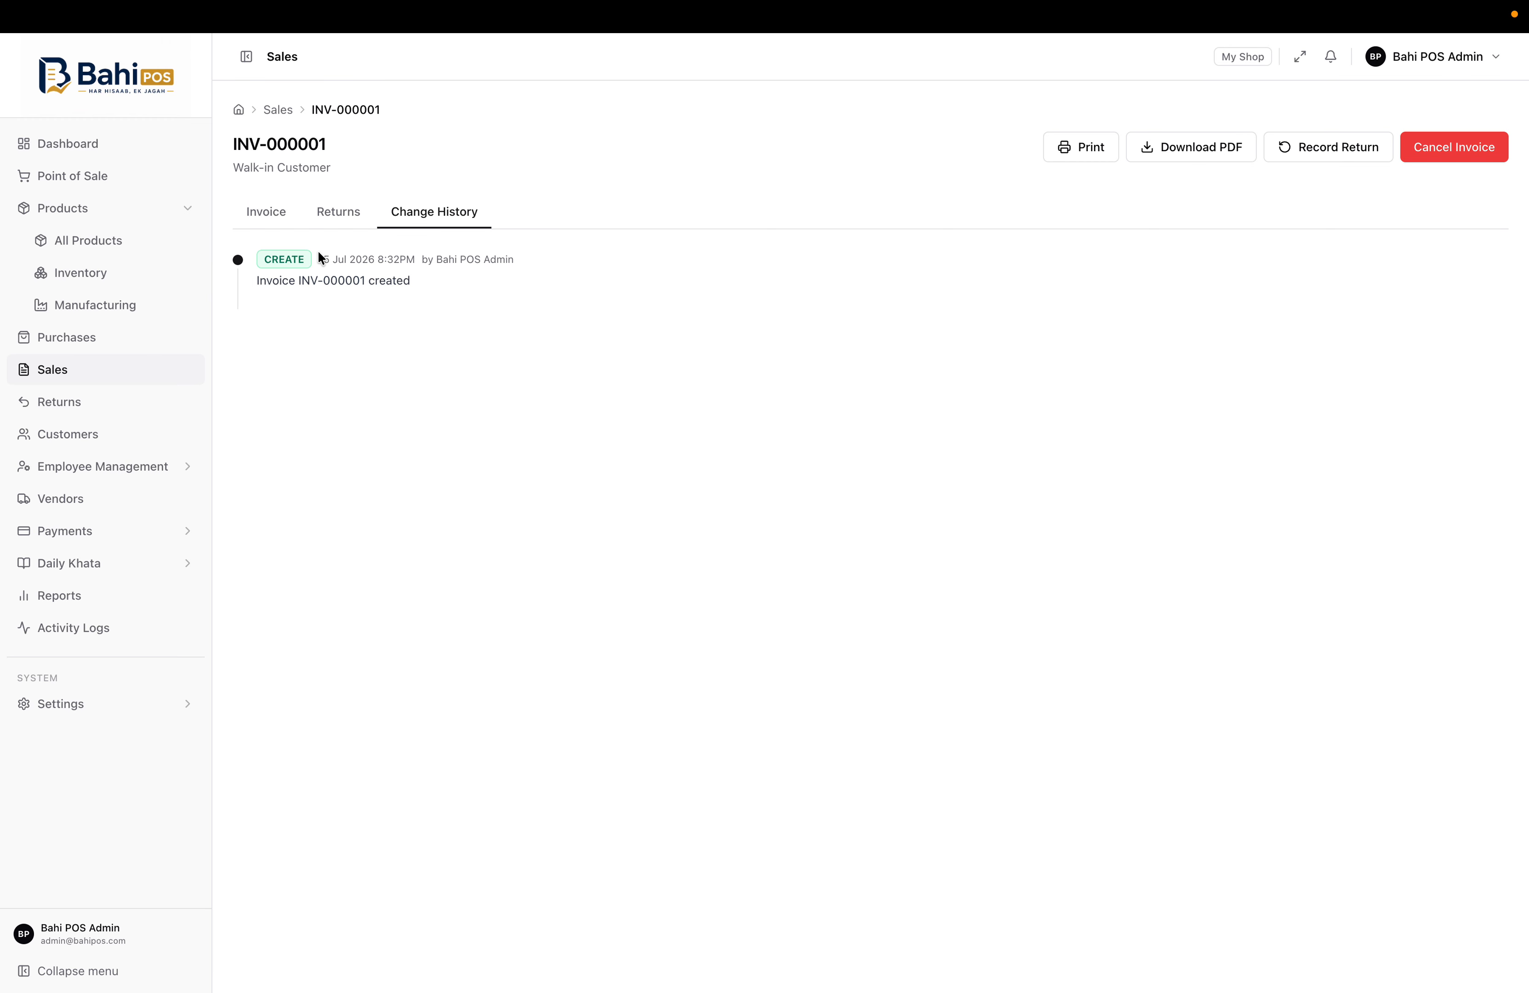
drag(318, 249, 484, 283)
click(503, 291)
click(327, 223)
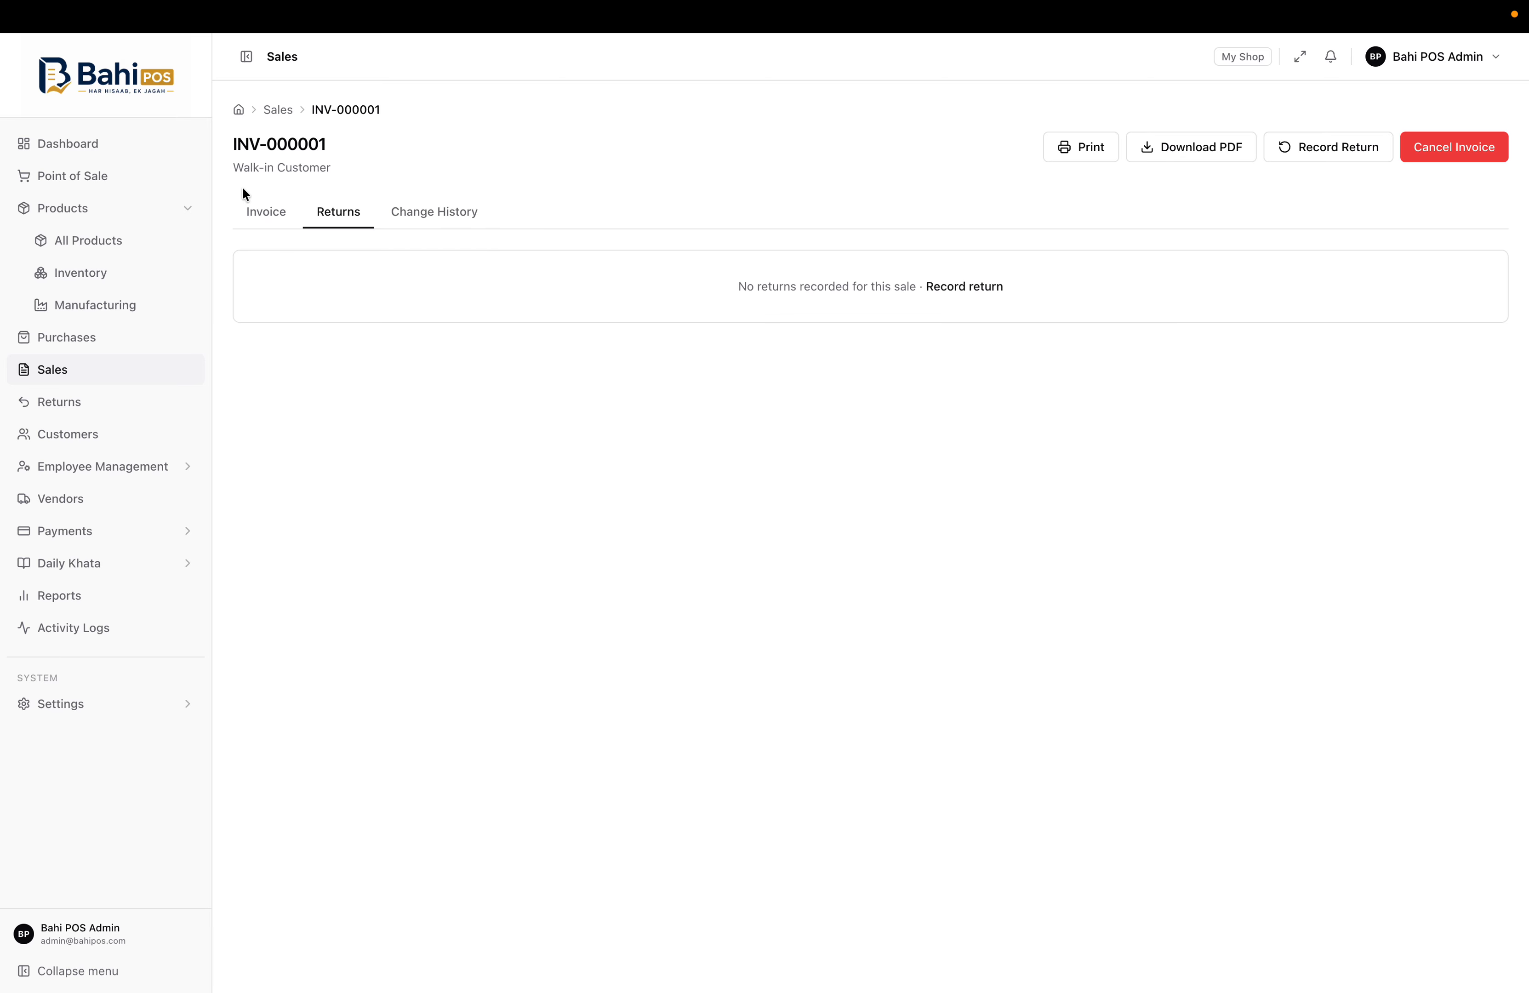
click(266, 210)
Return one Ladies Handbag from INV-000001 as CRN-000001 for PKR 4,200.00, then go back to Returns
click(1328, 149)
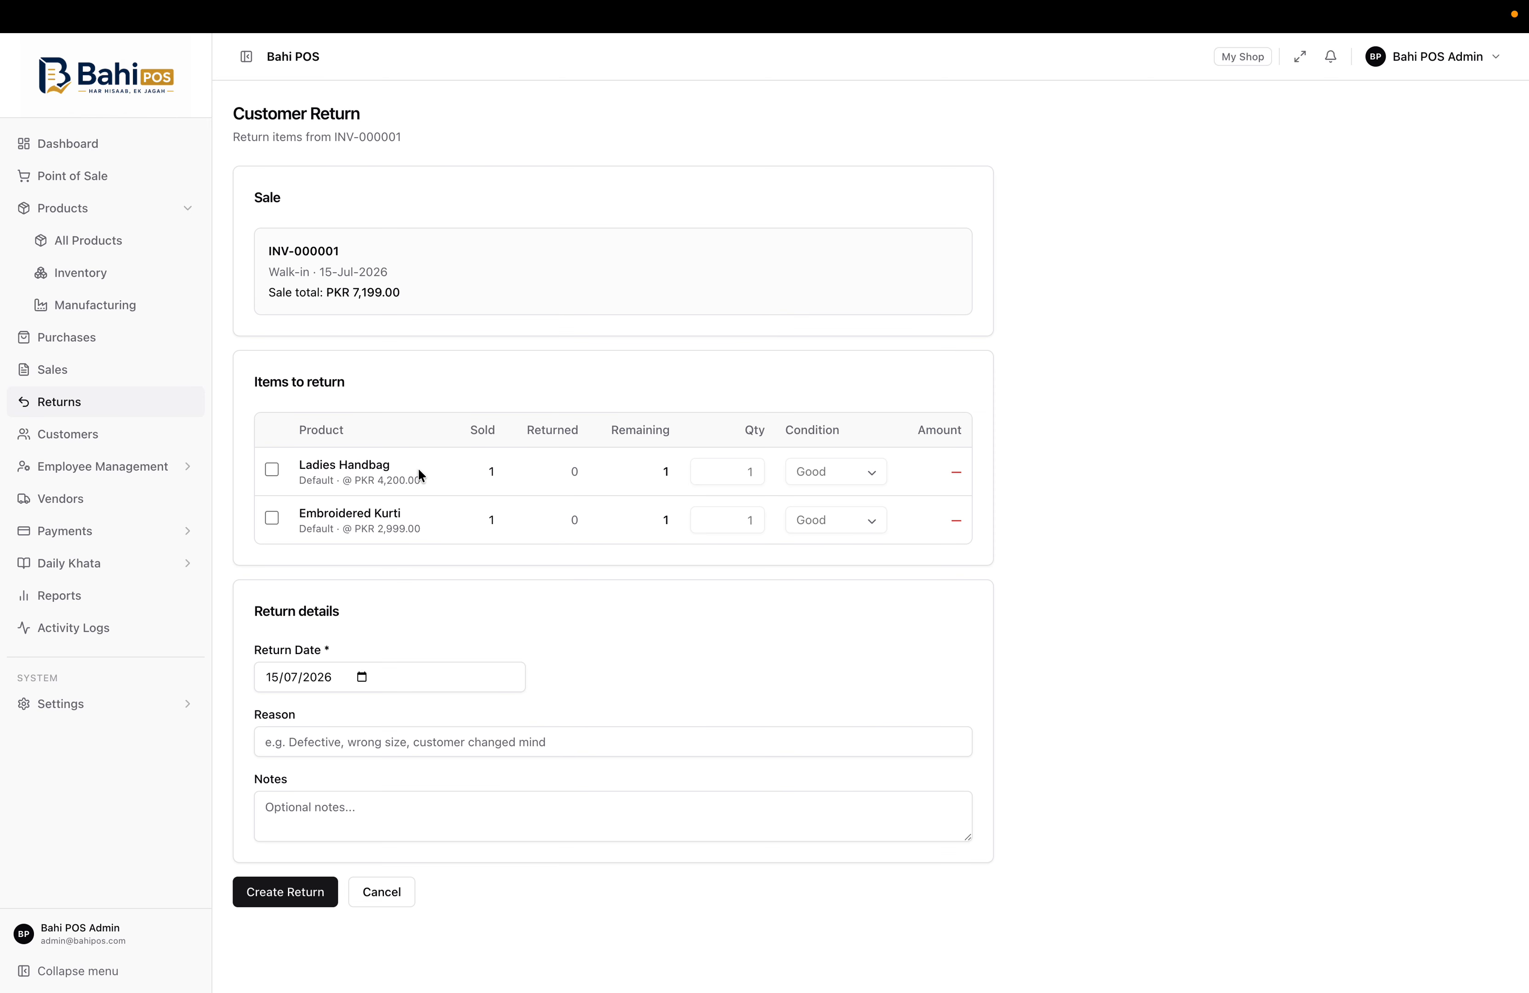
click(271, 470)
scroll(442, 800, down, 1)
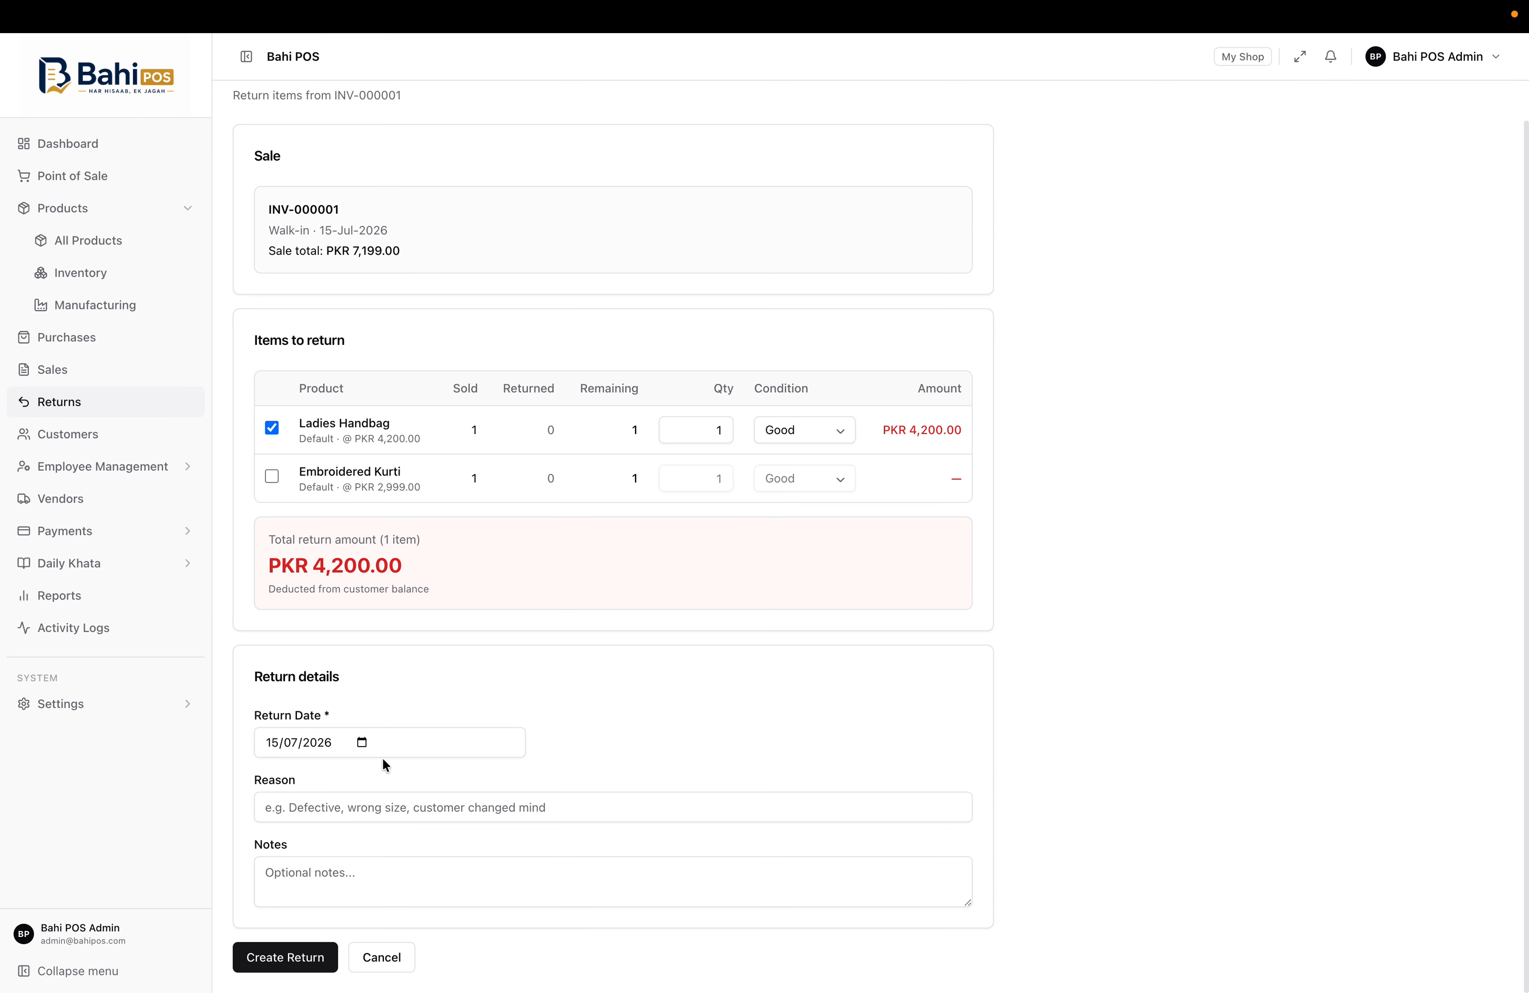
click(289, 959)
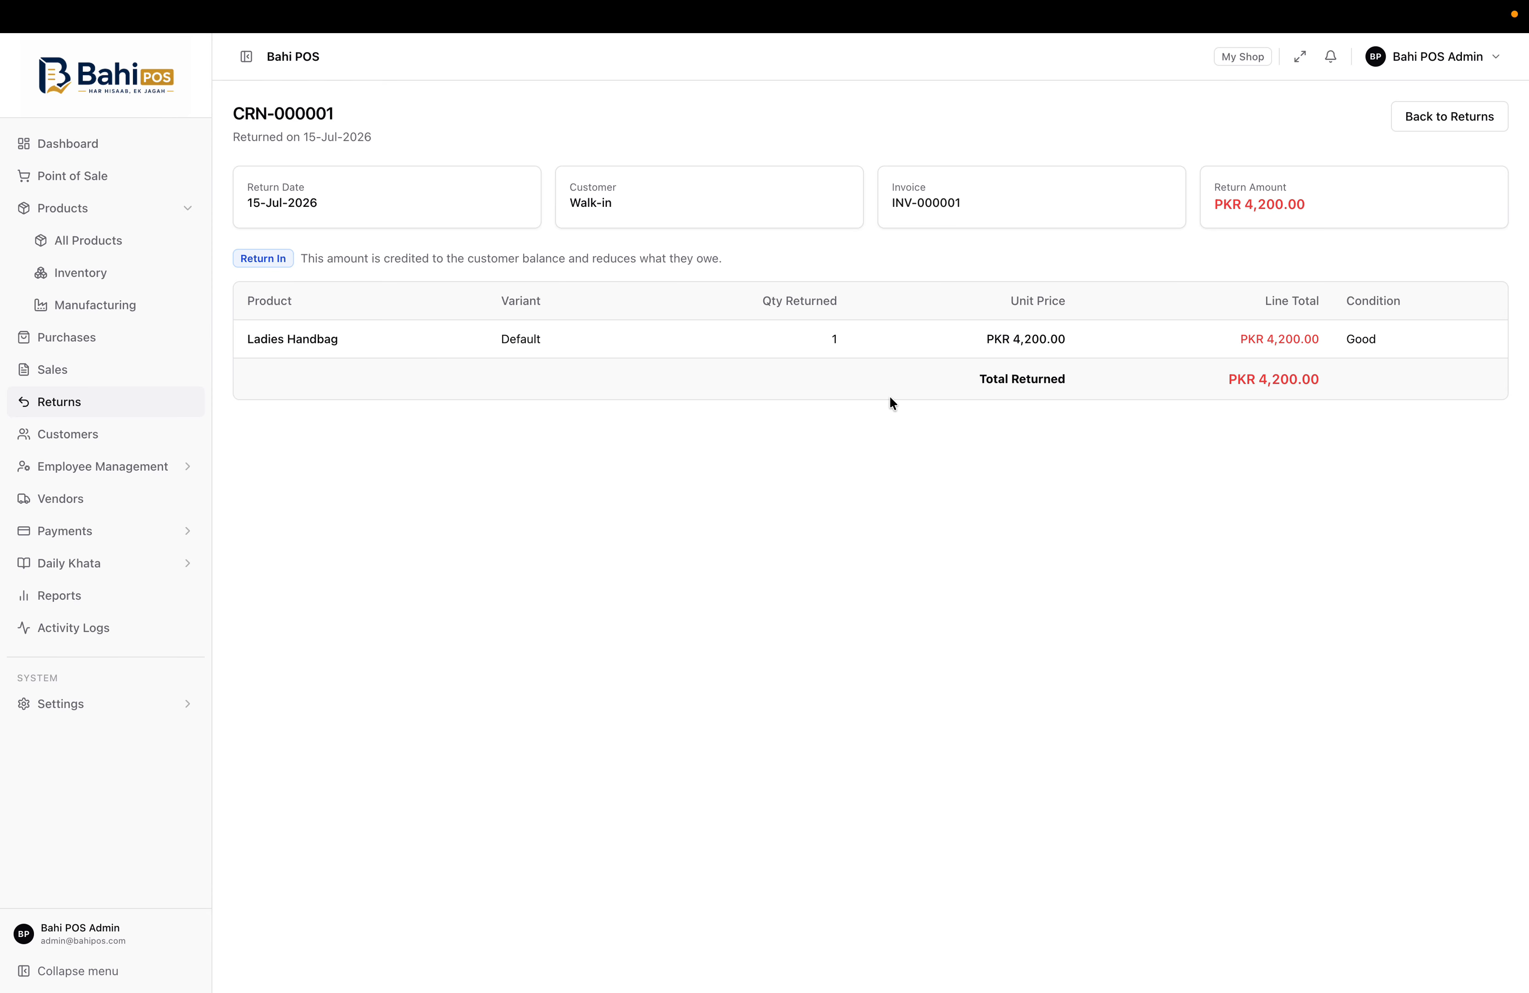
click(1408, 115)
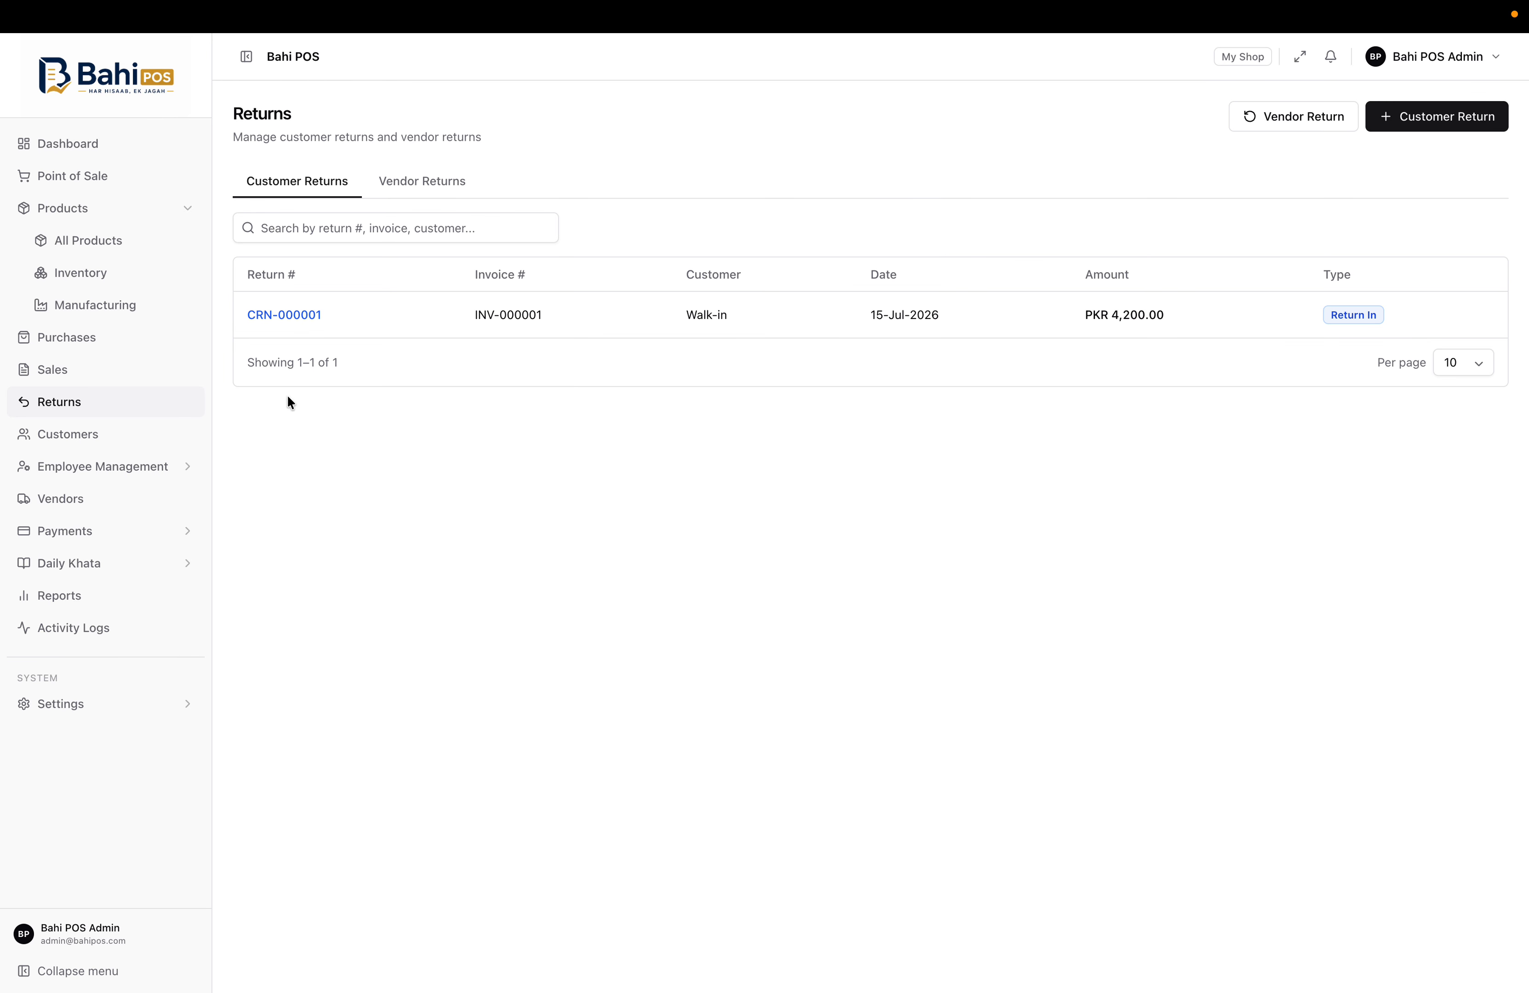
On INV-000001, verify Returns (1), Change History, and the PKR 4,200.00 Returned total
click(65, 380)
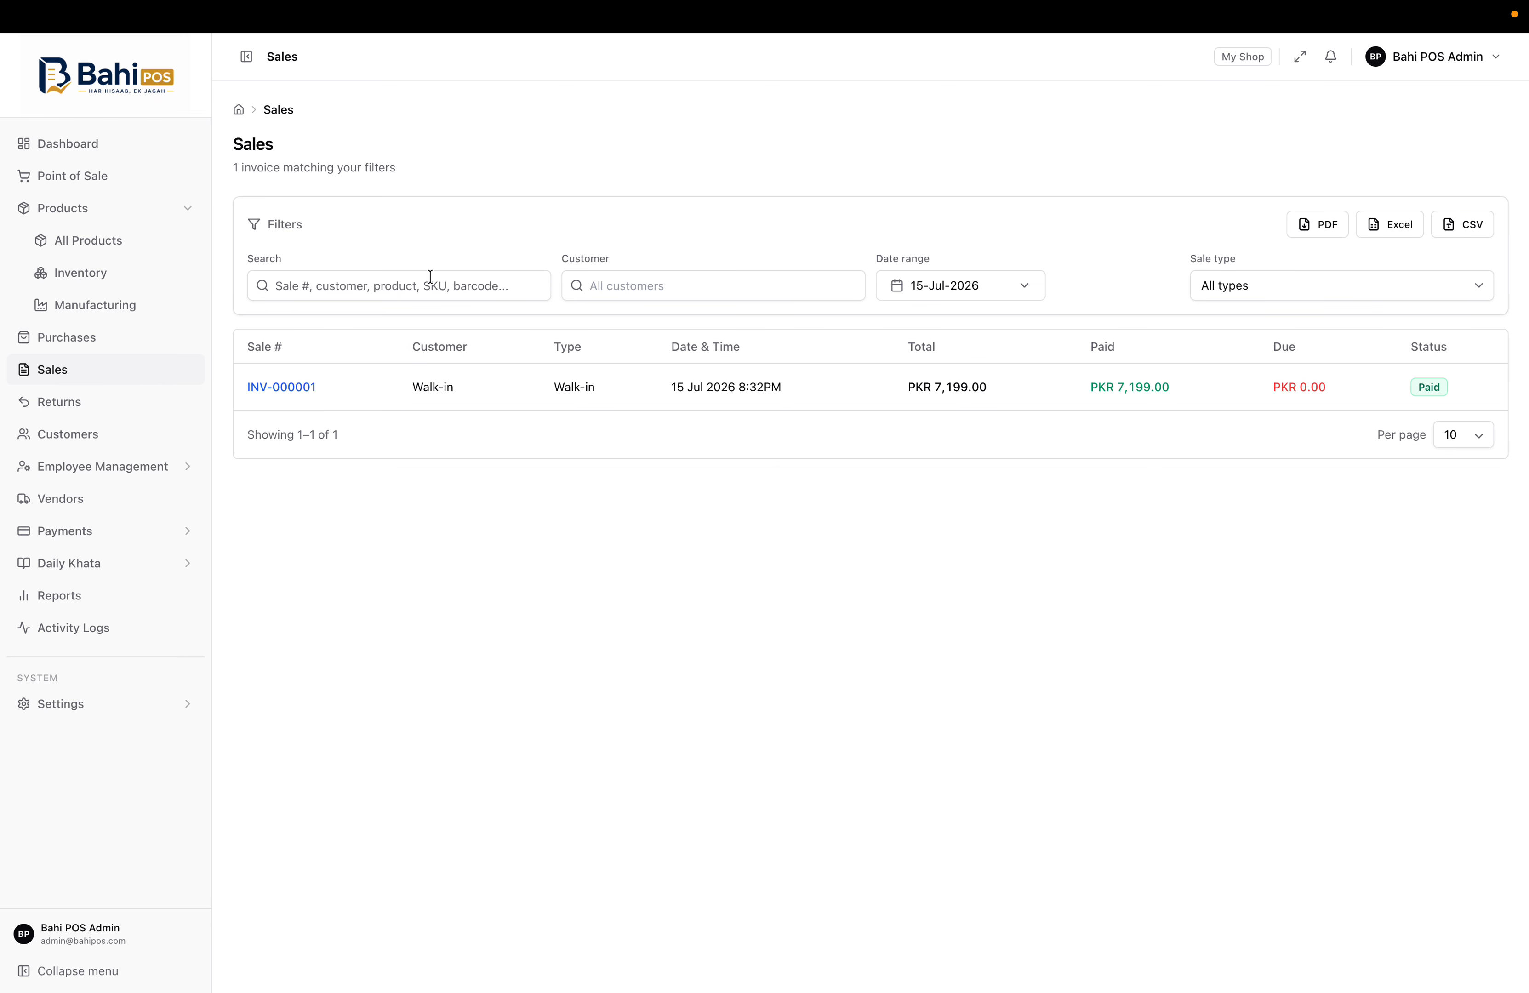
click(704, 398)
click(355, 213)
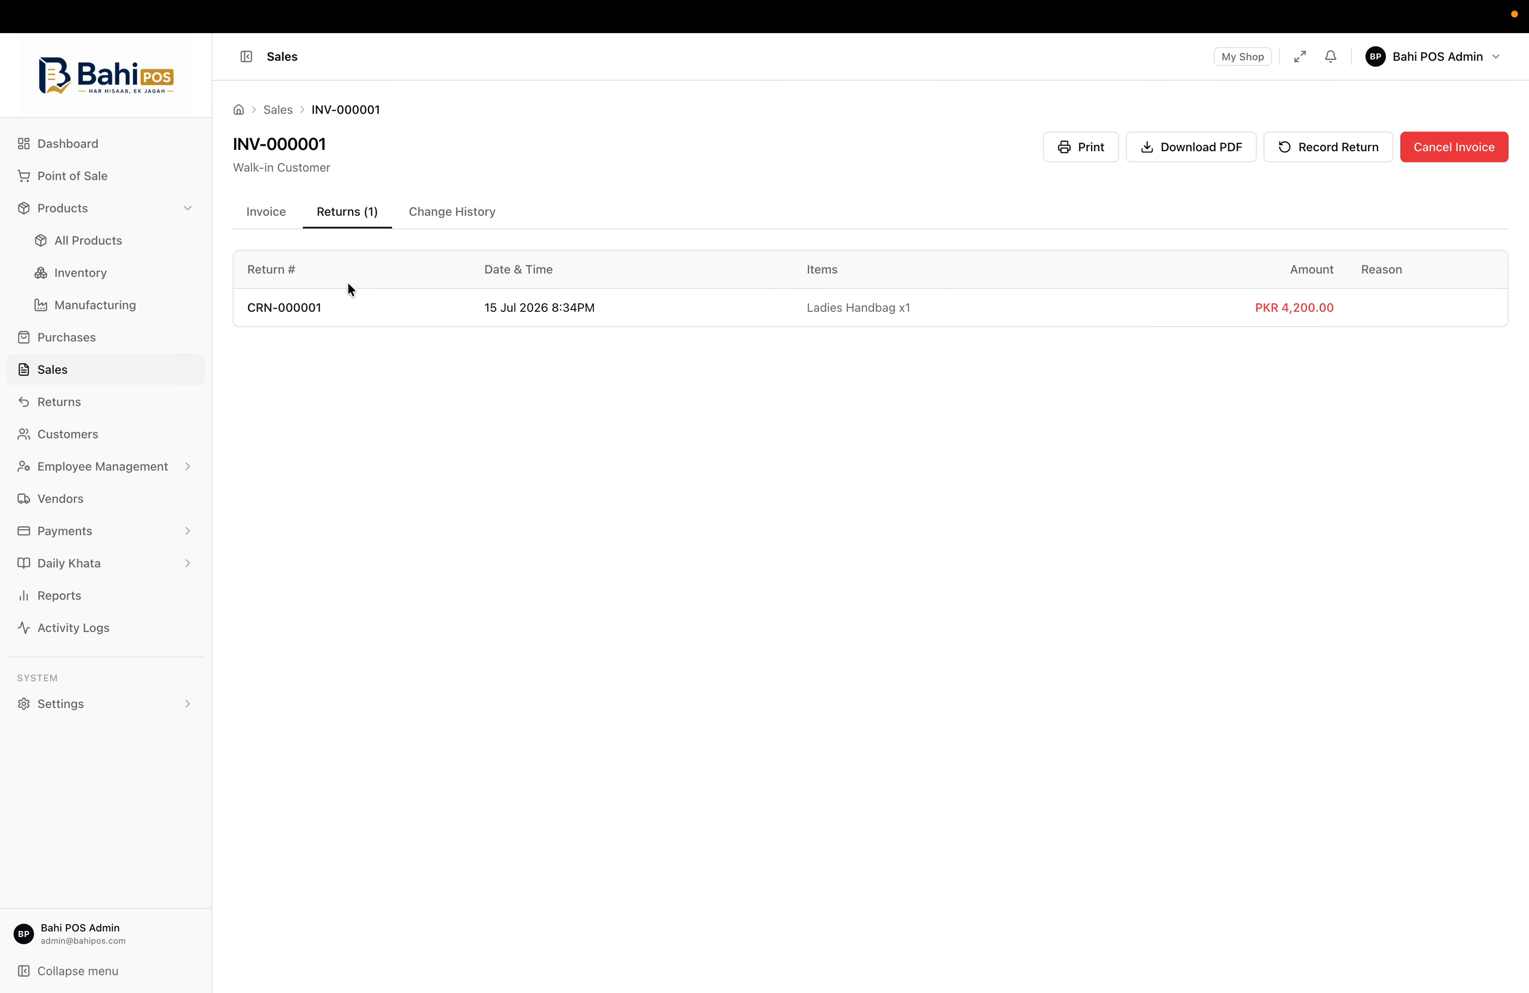
click(457, 210)
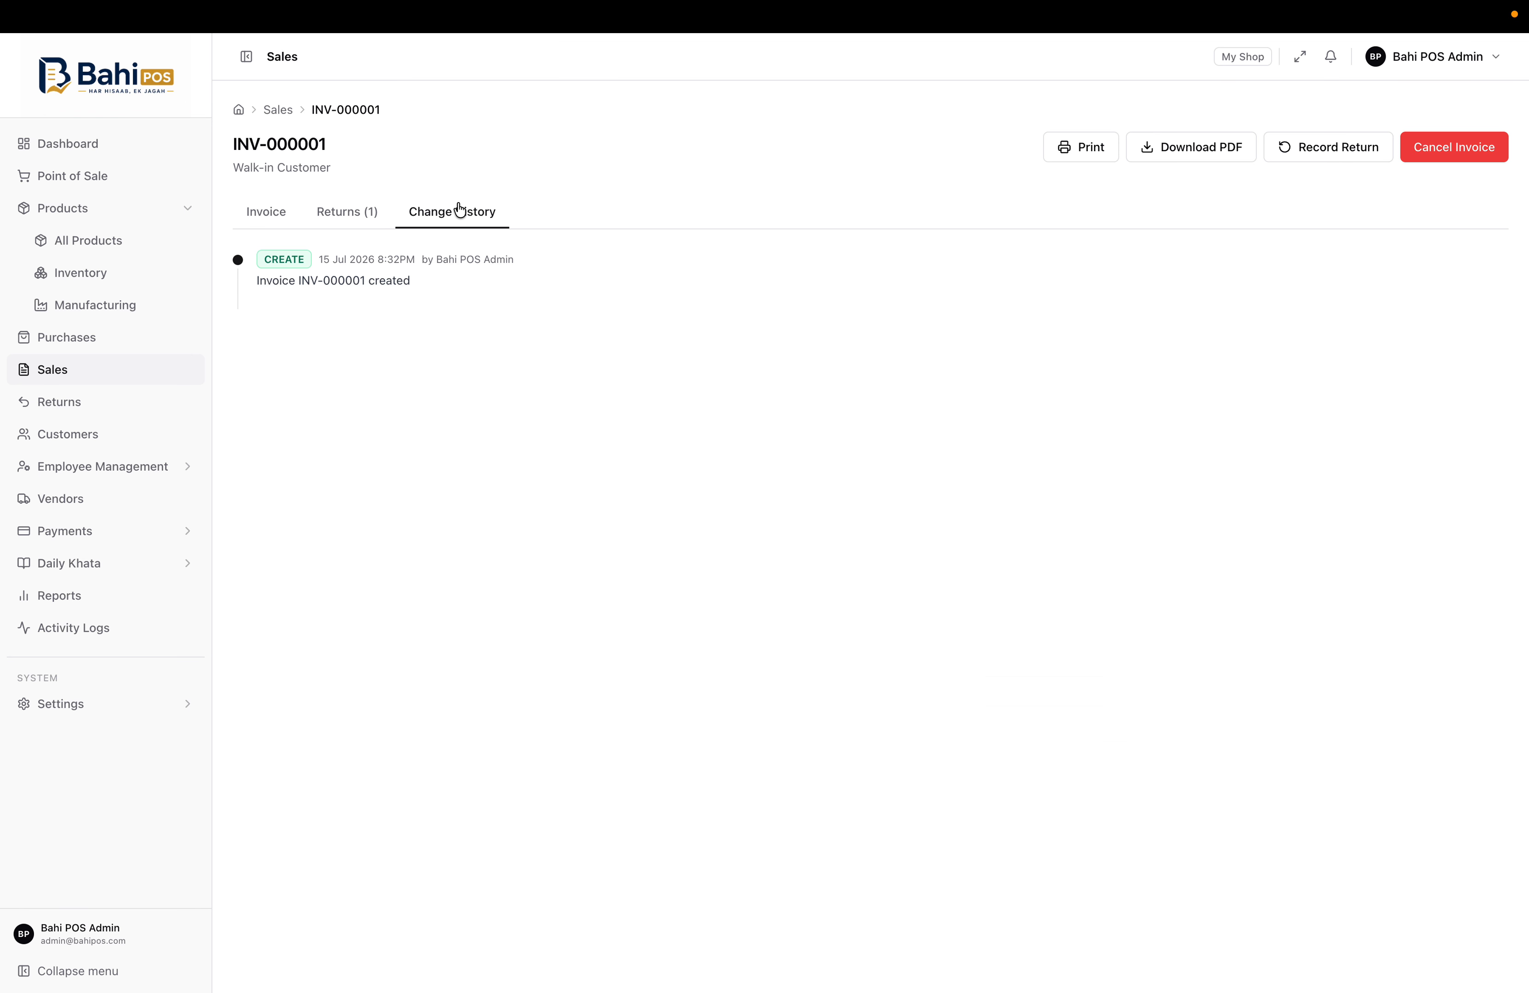
click(366, 223)
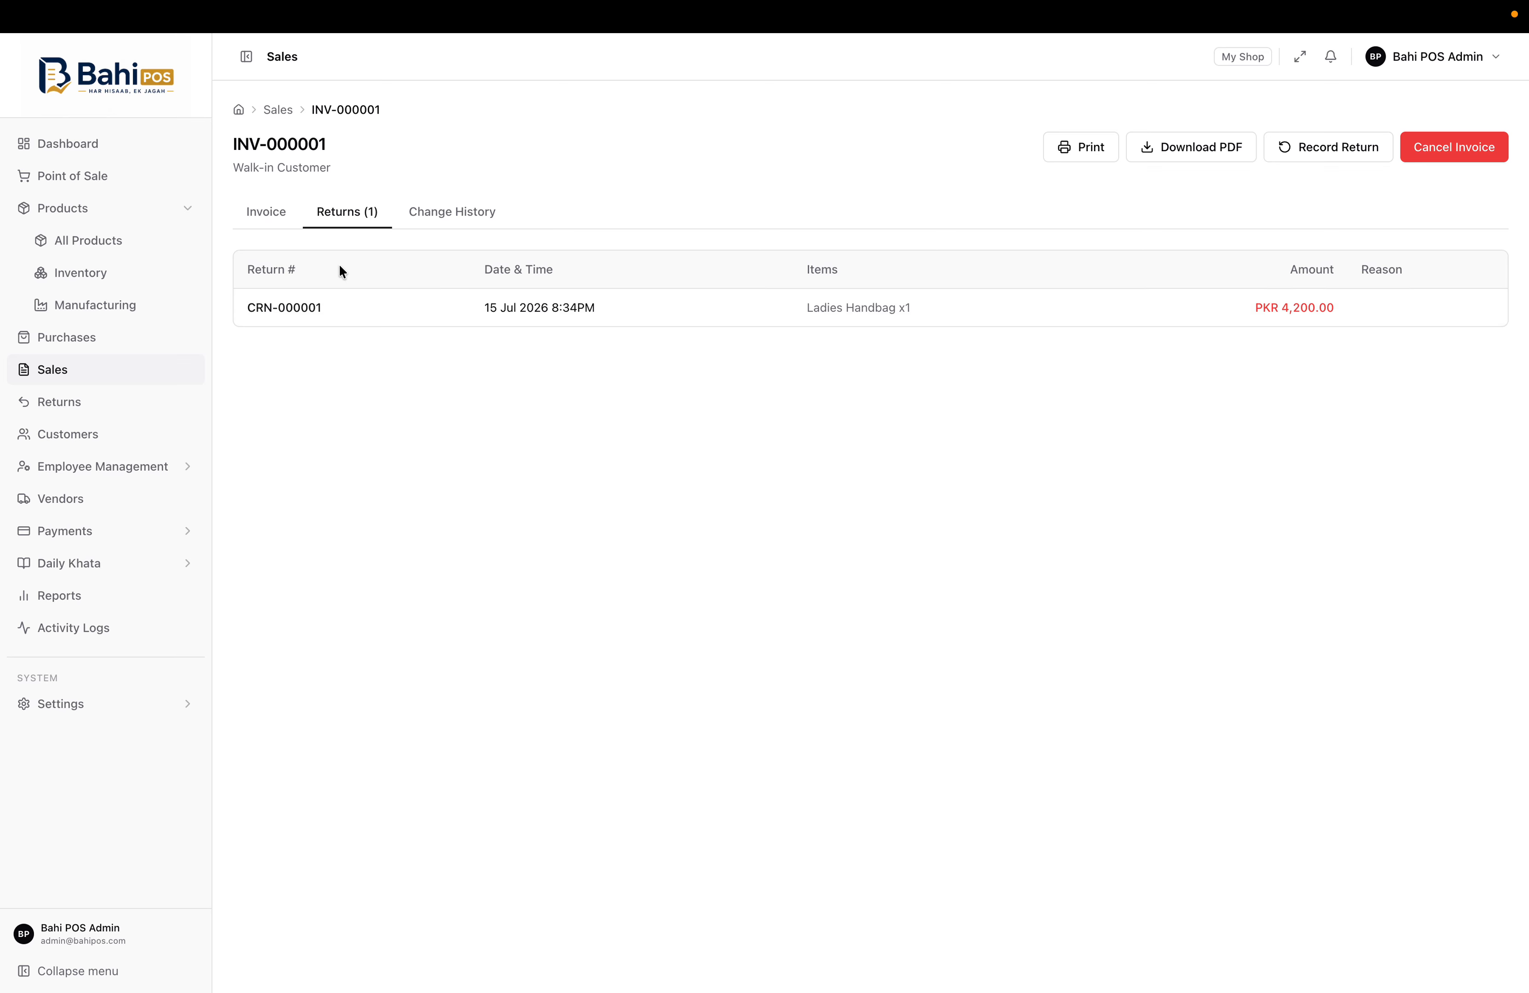
click(270, 212)
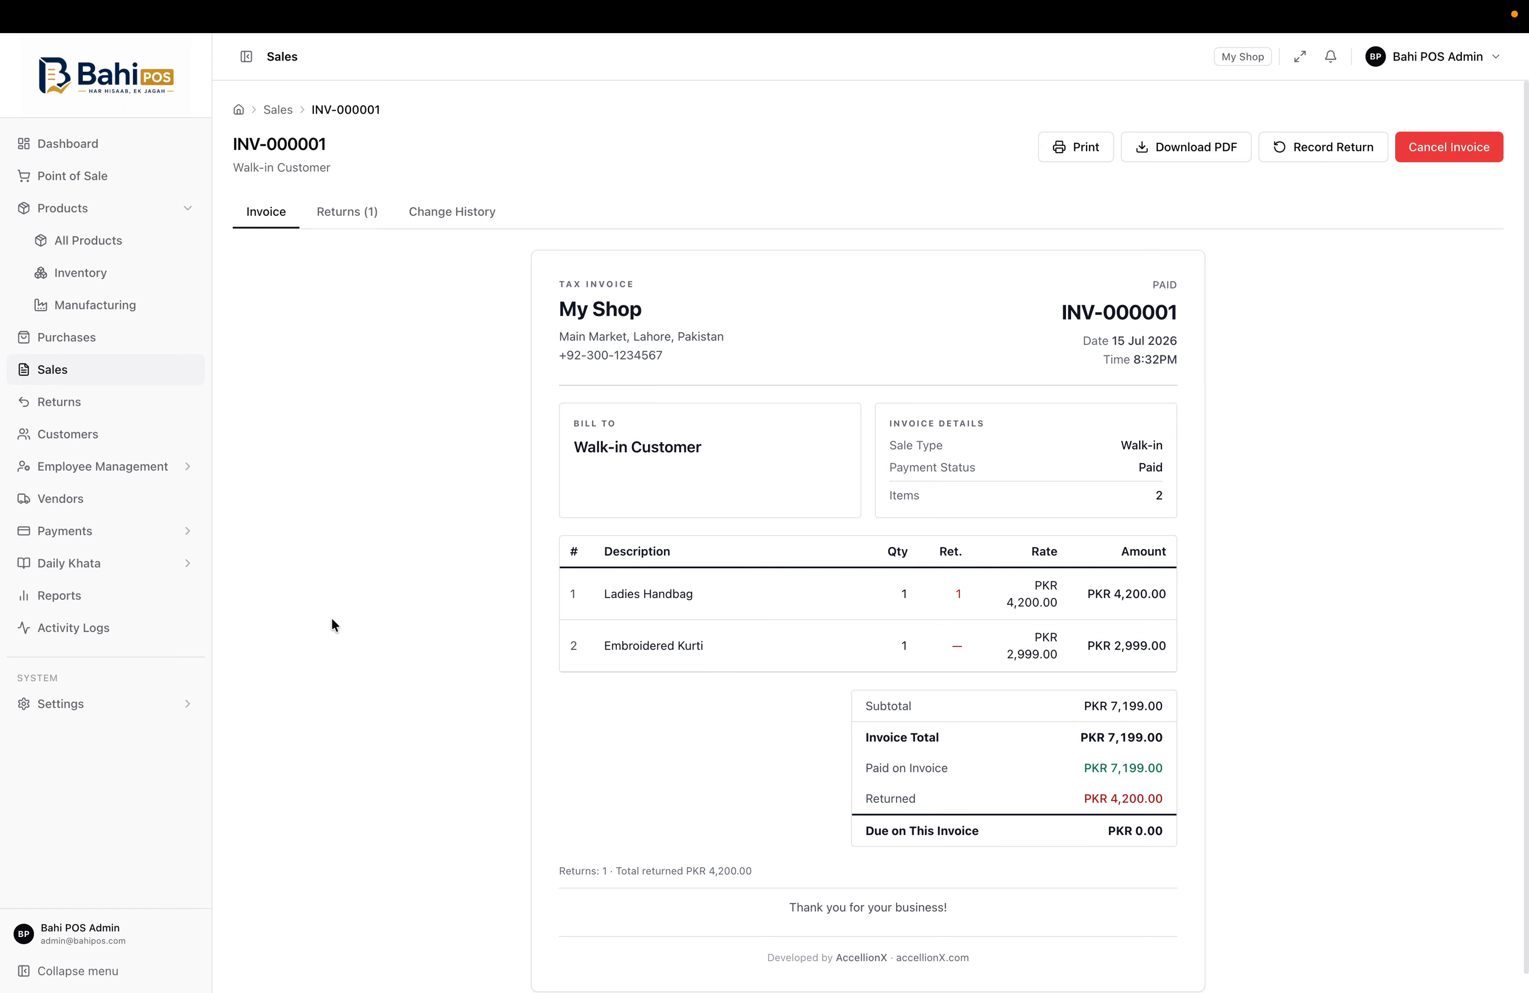
scroll(331, 684, down, 1)
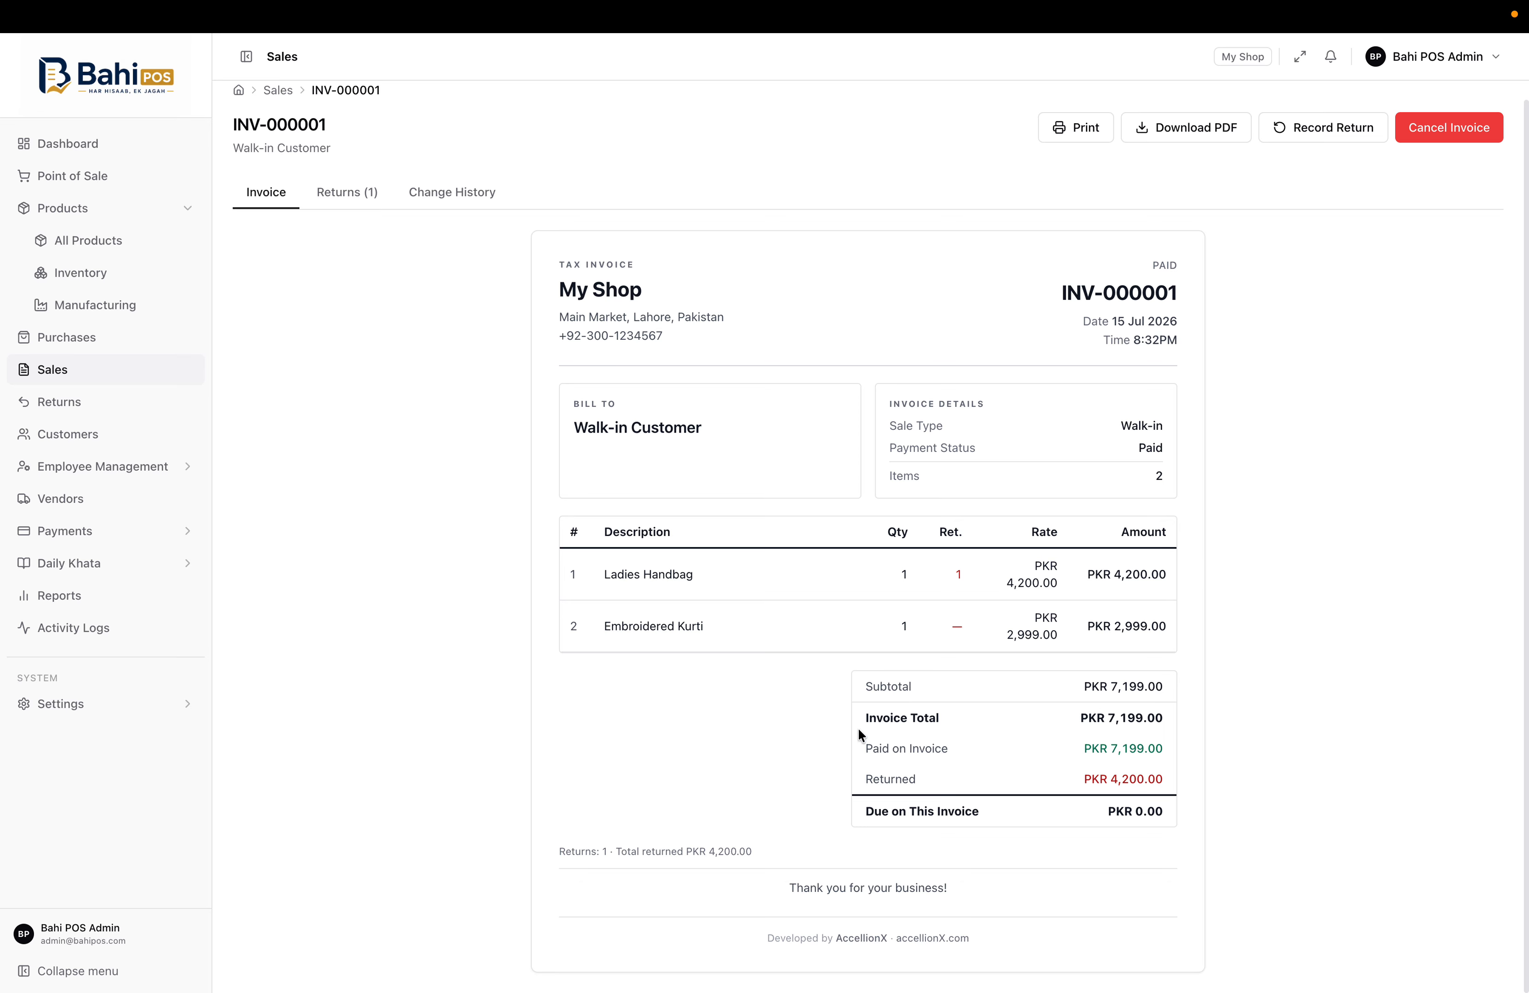
drag(860, 729, 1164, 782)
double_click(877, 779)
click(1153, 779)
Check the Vendor and Customer Returns lists, then move on to the Customers list
click(103, 405)
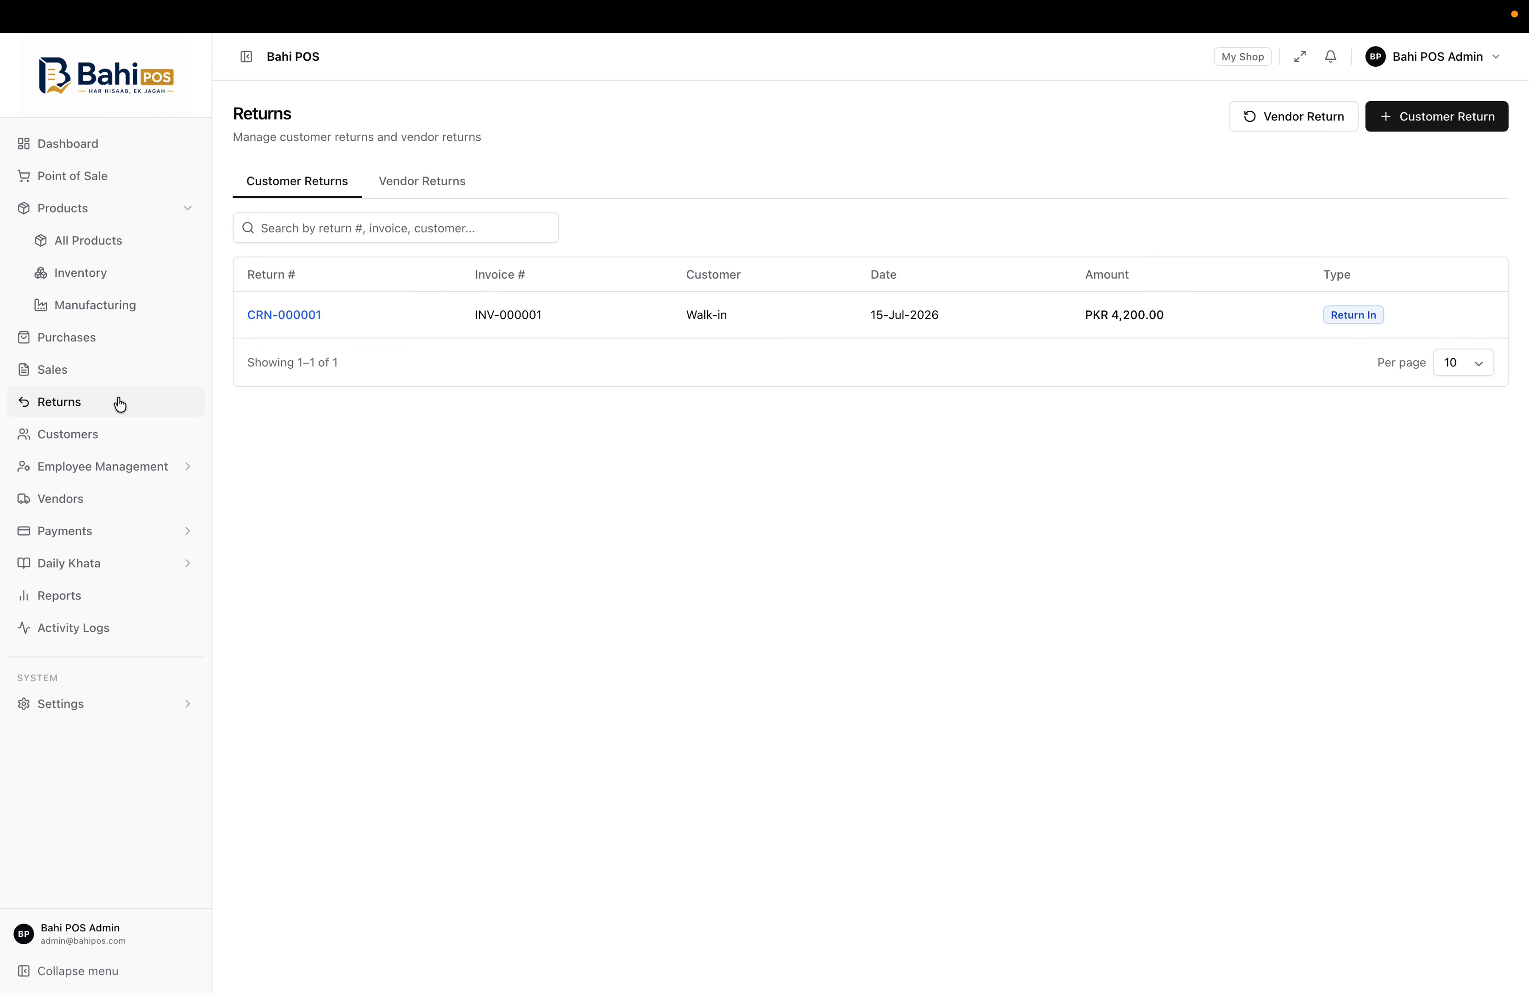
click(409, 184)
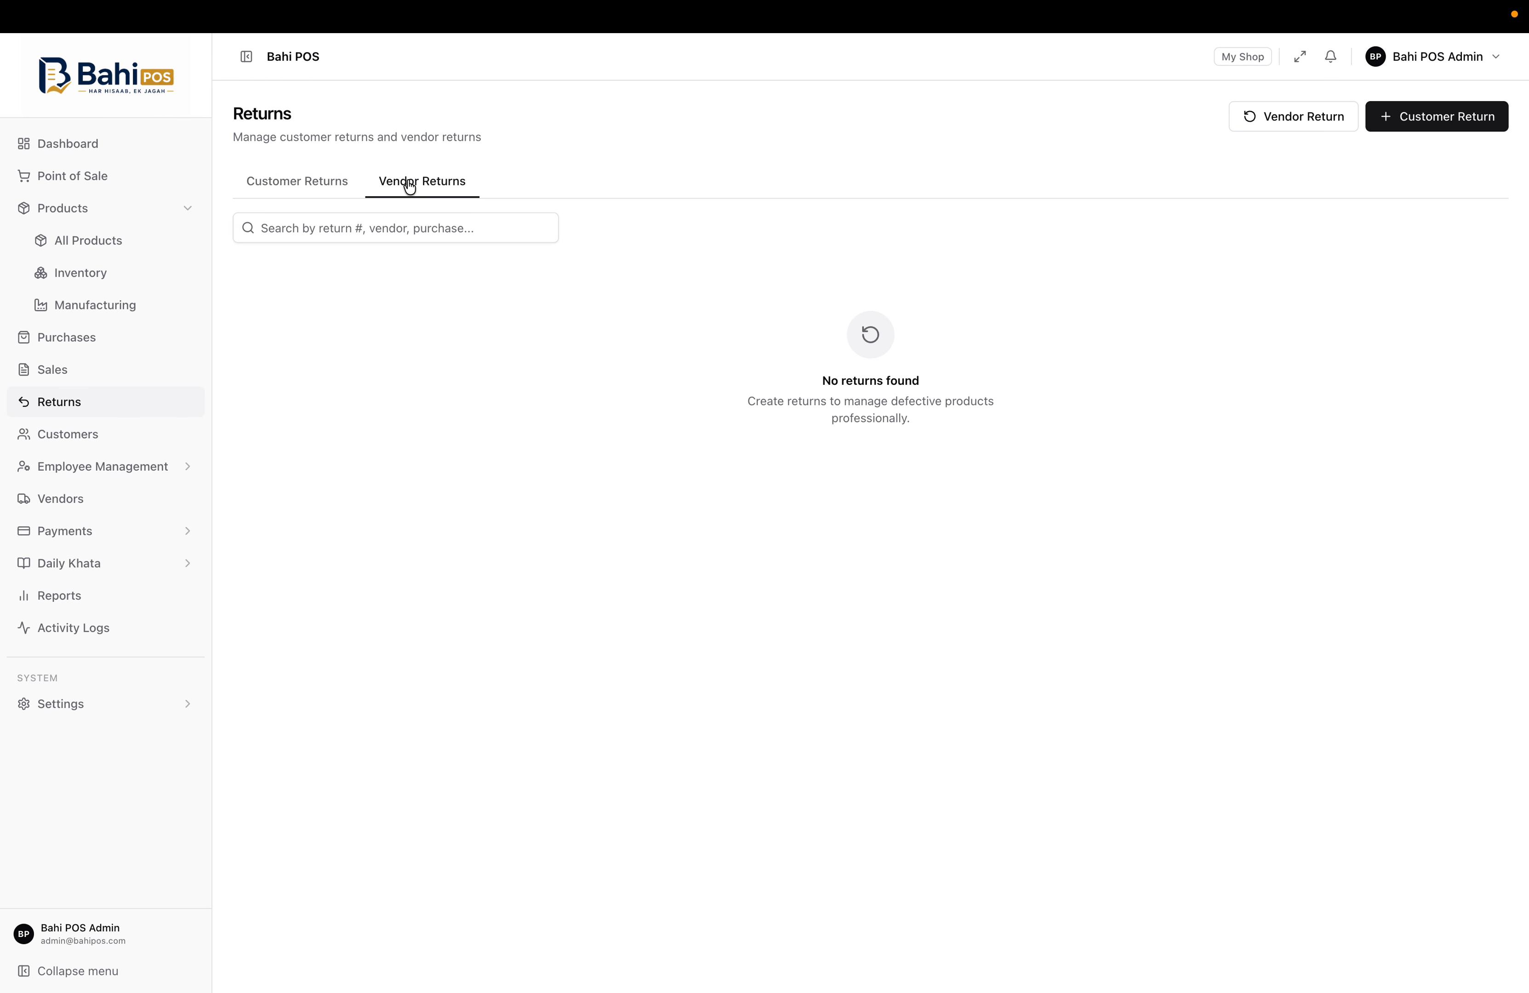
click(320, 201)
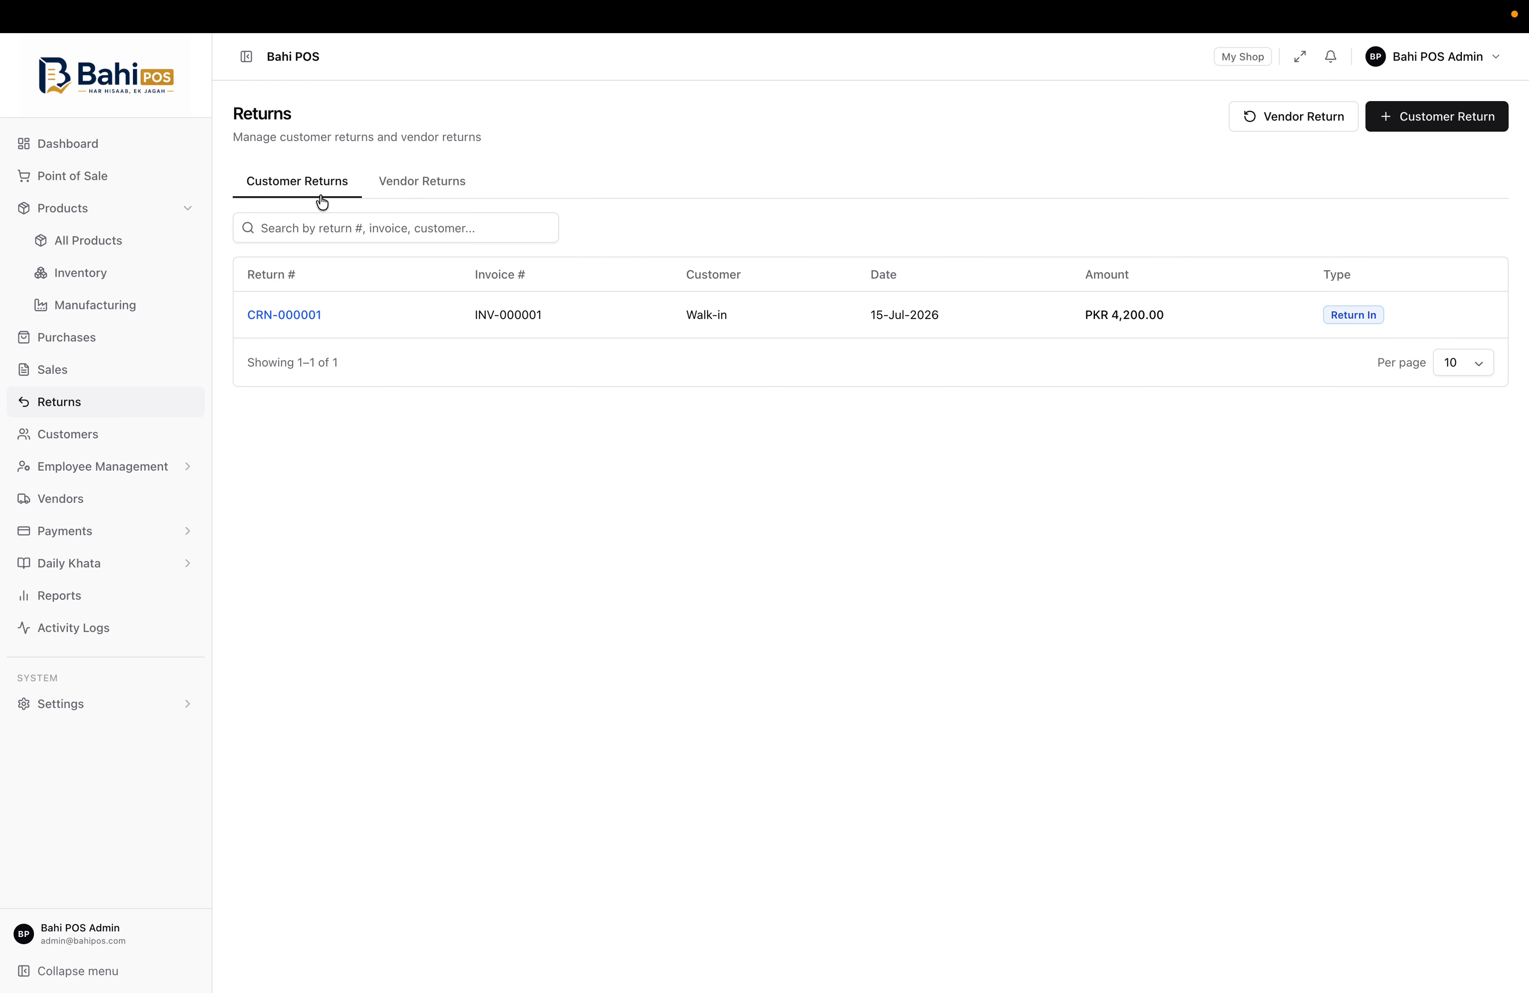
click(59, 435)
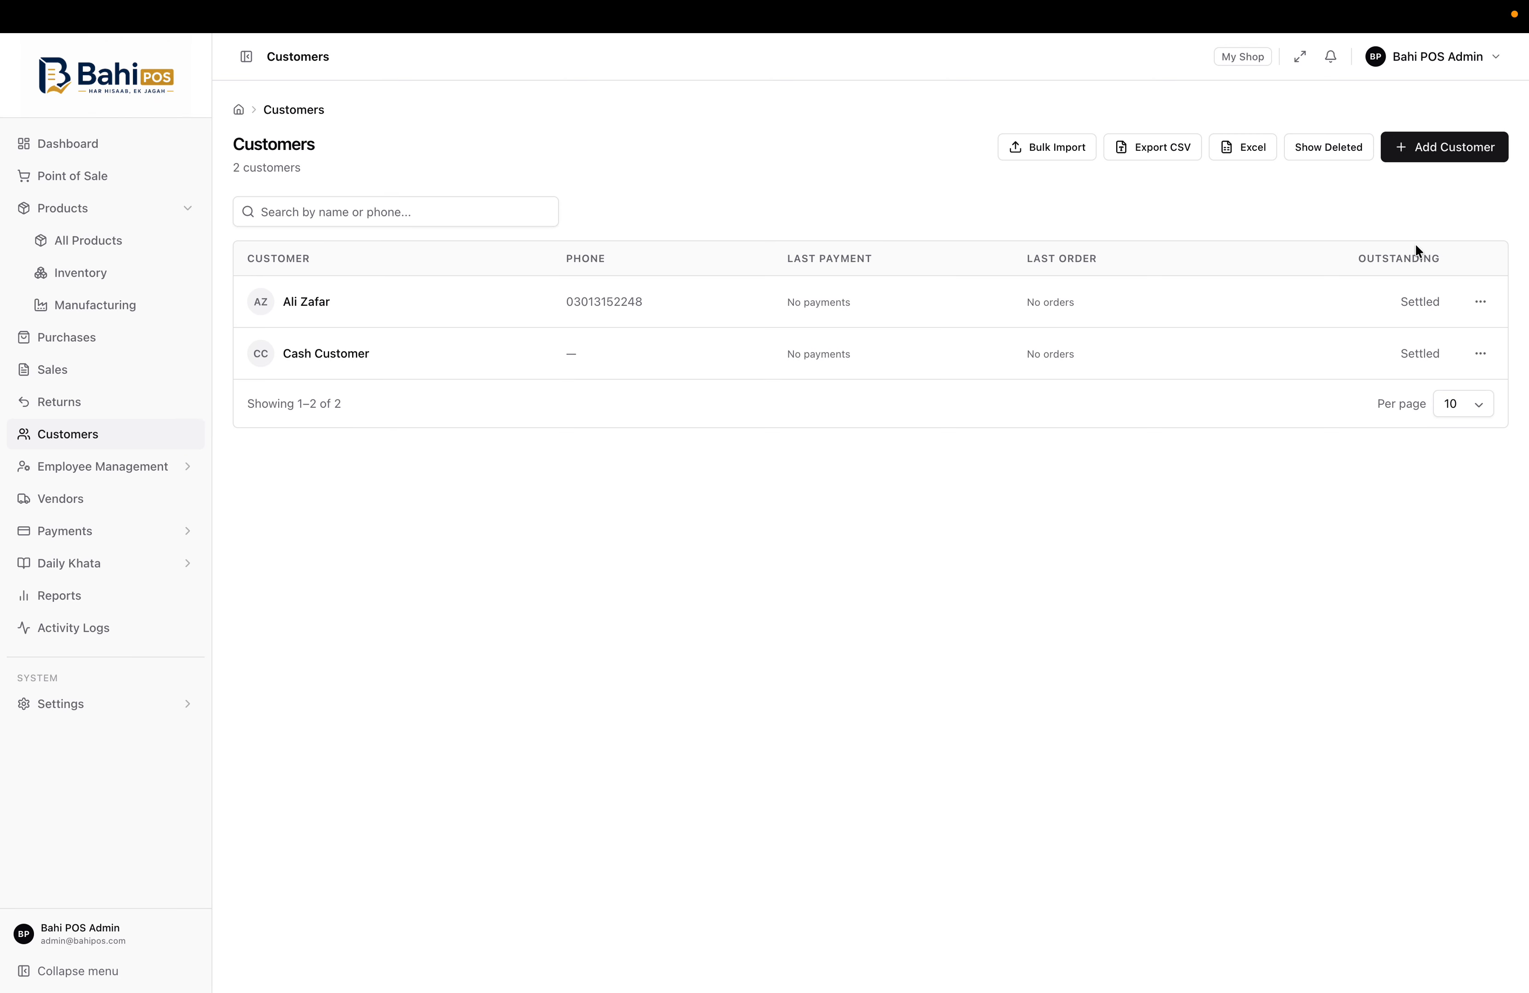
Start a new customer with opening balance 0 left on Will GET, and collapse Products in the sidebar
click(1436, 158)
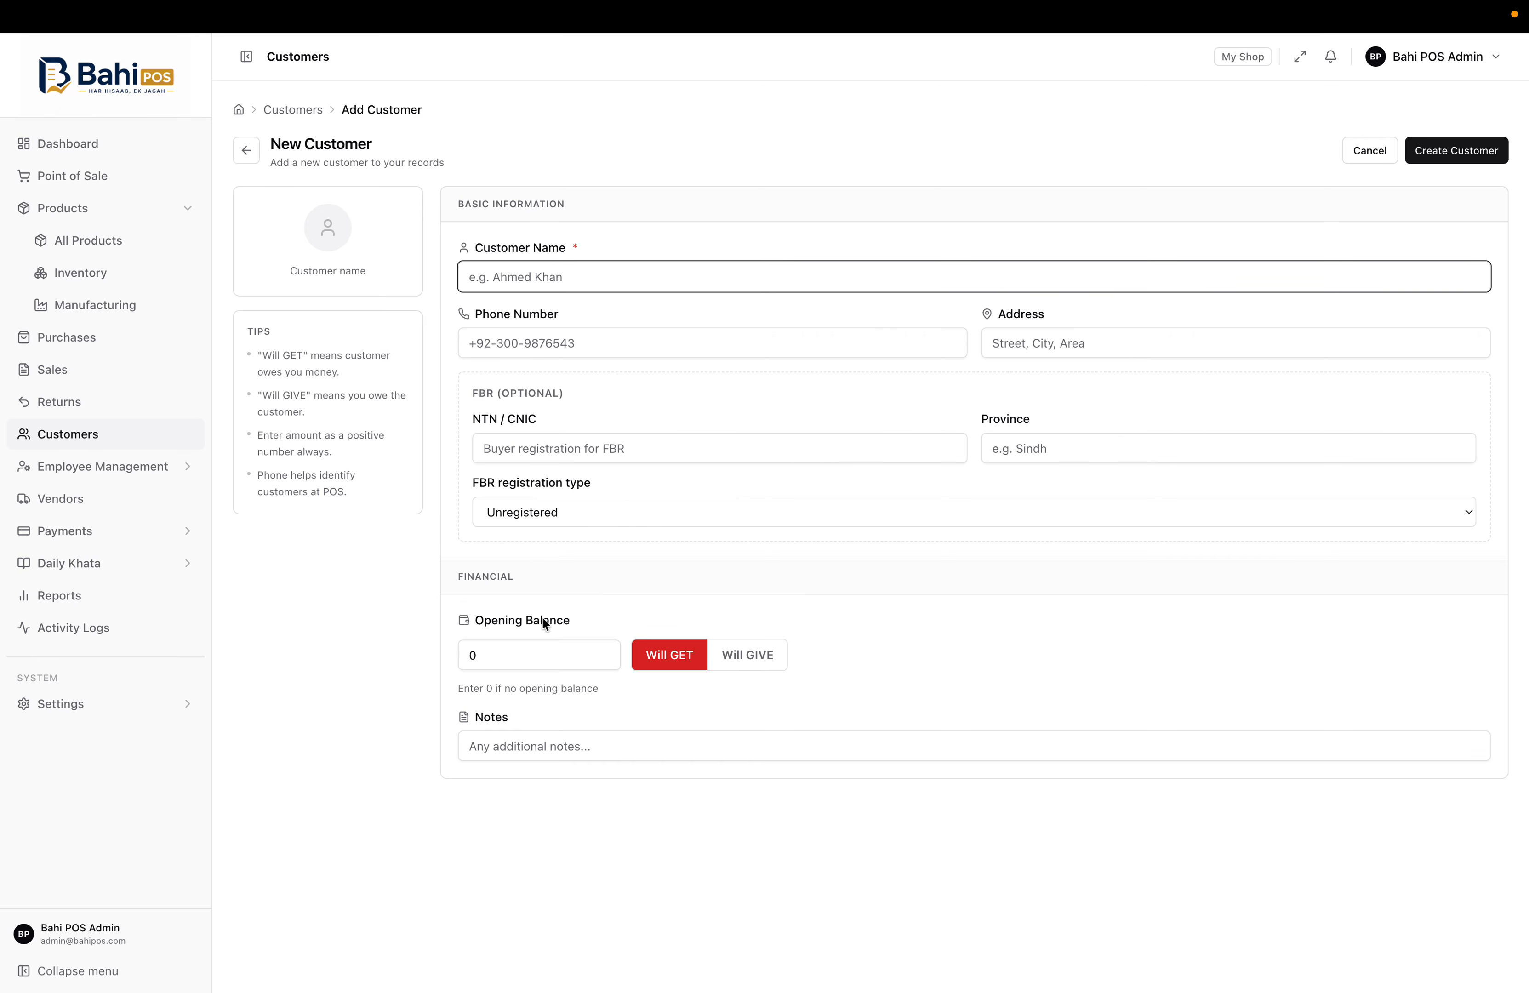
click(723, 654)
click(662, 665)
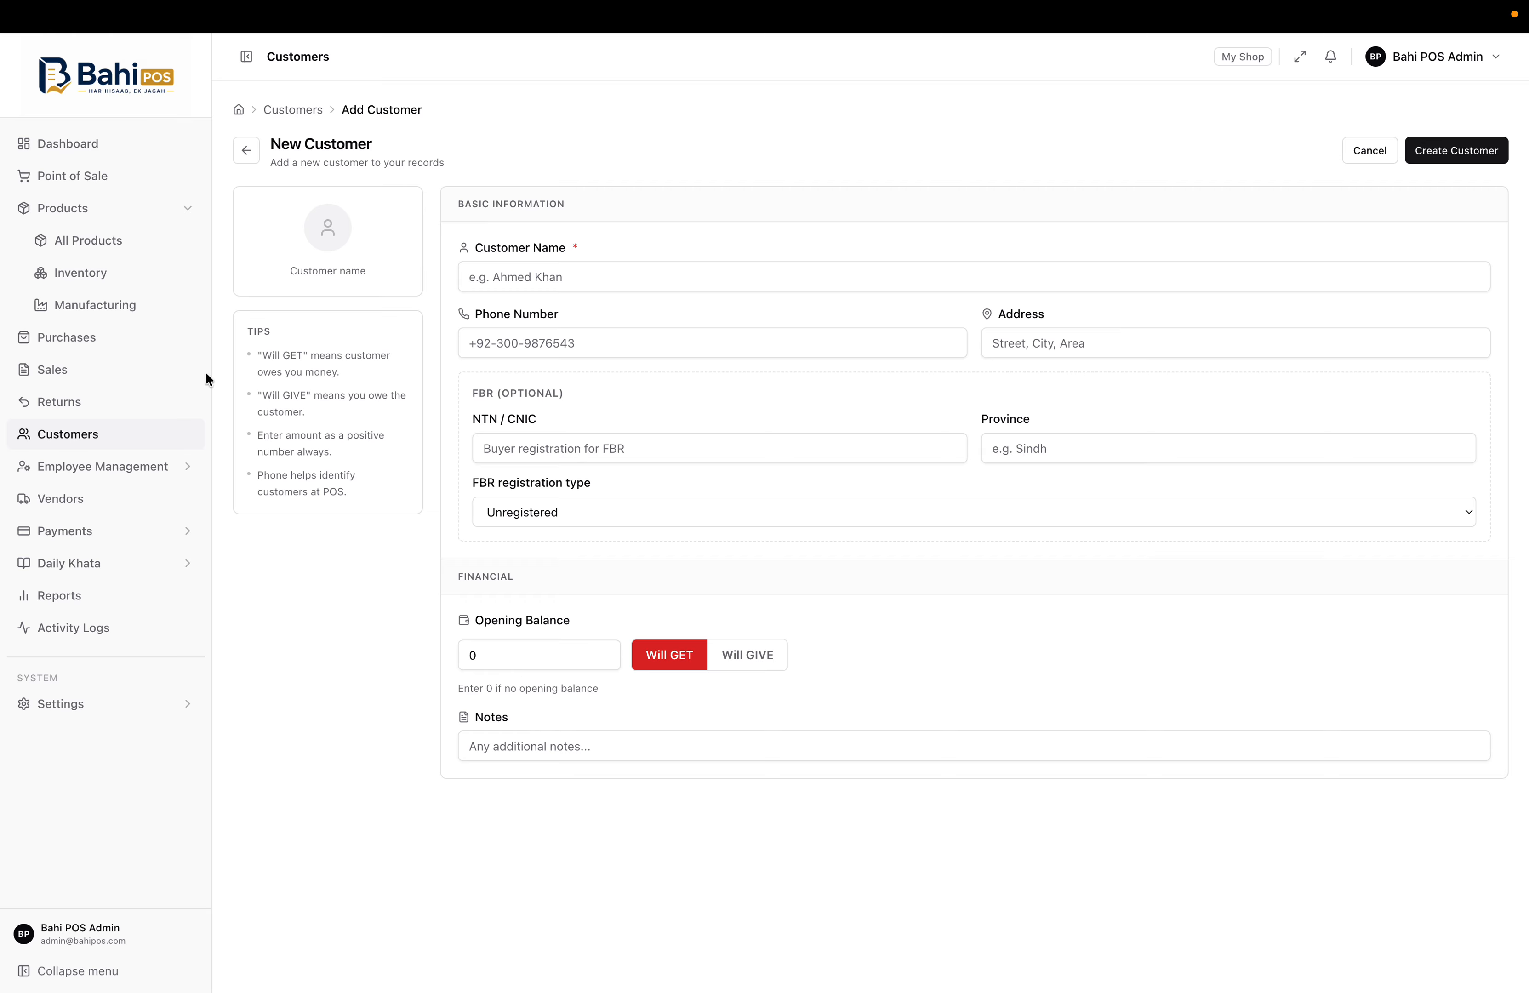
click(129, 218)
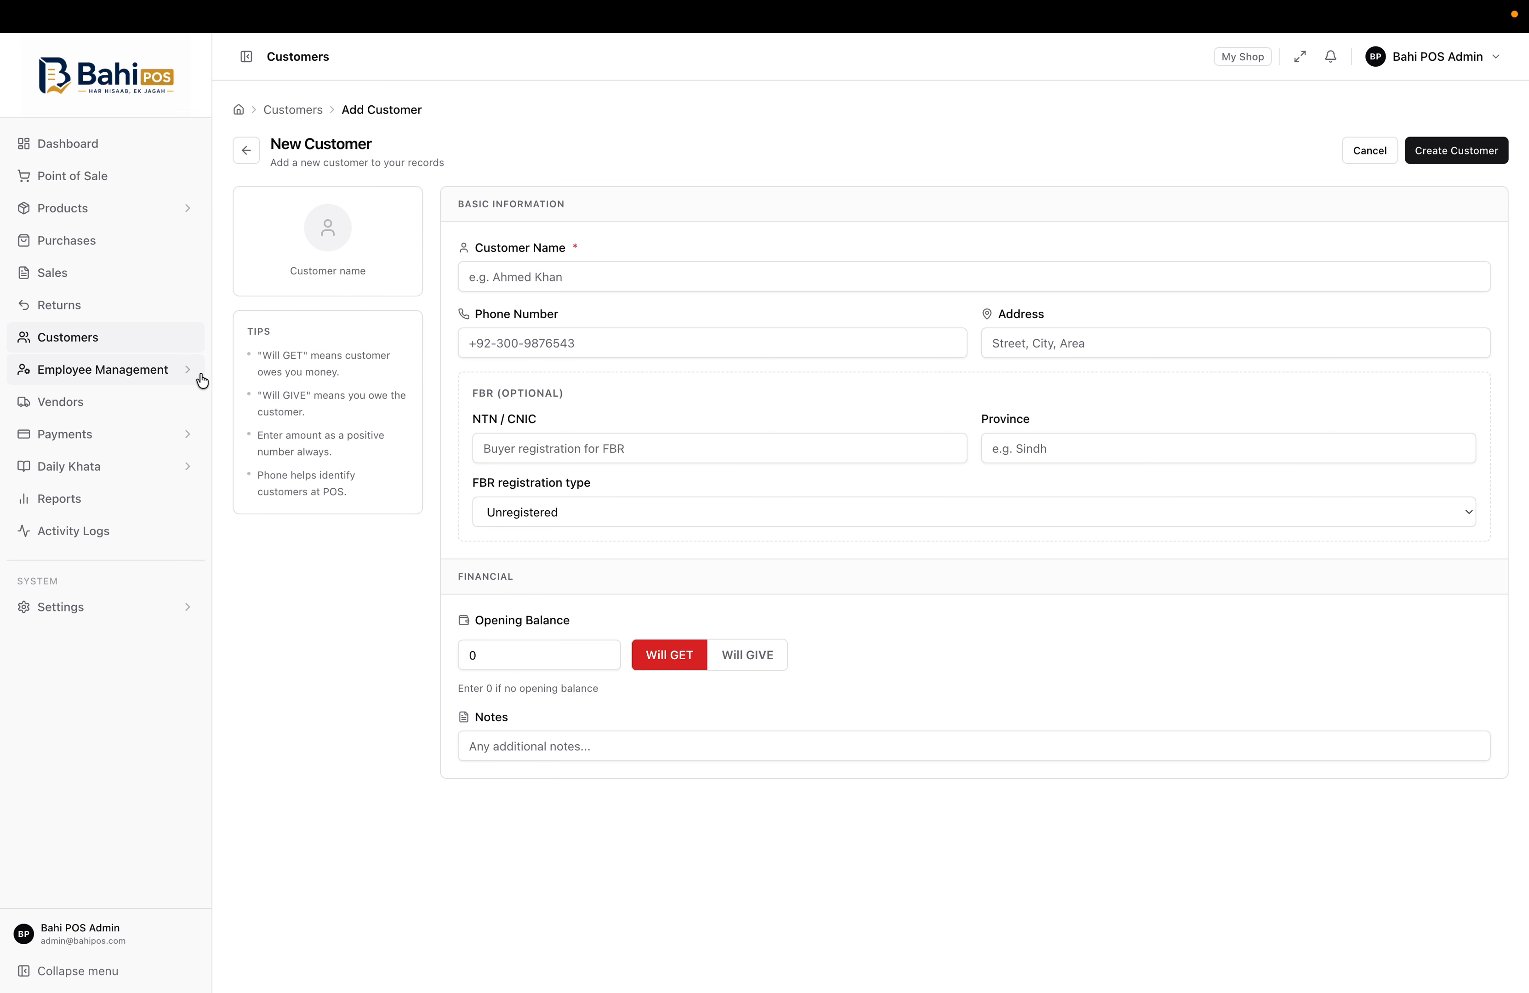
Go to the Dashboard and inspect the Sales Overview chart's PKR 7,199.00 sales point
click(144, 149)
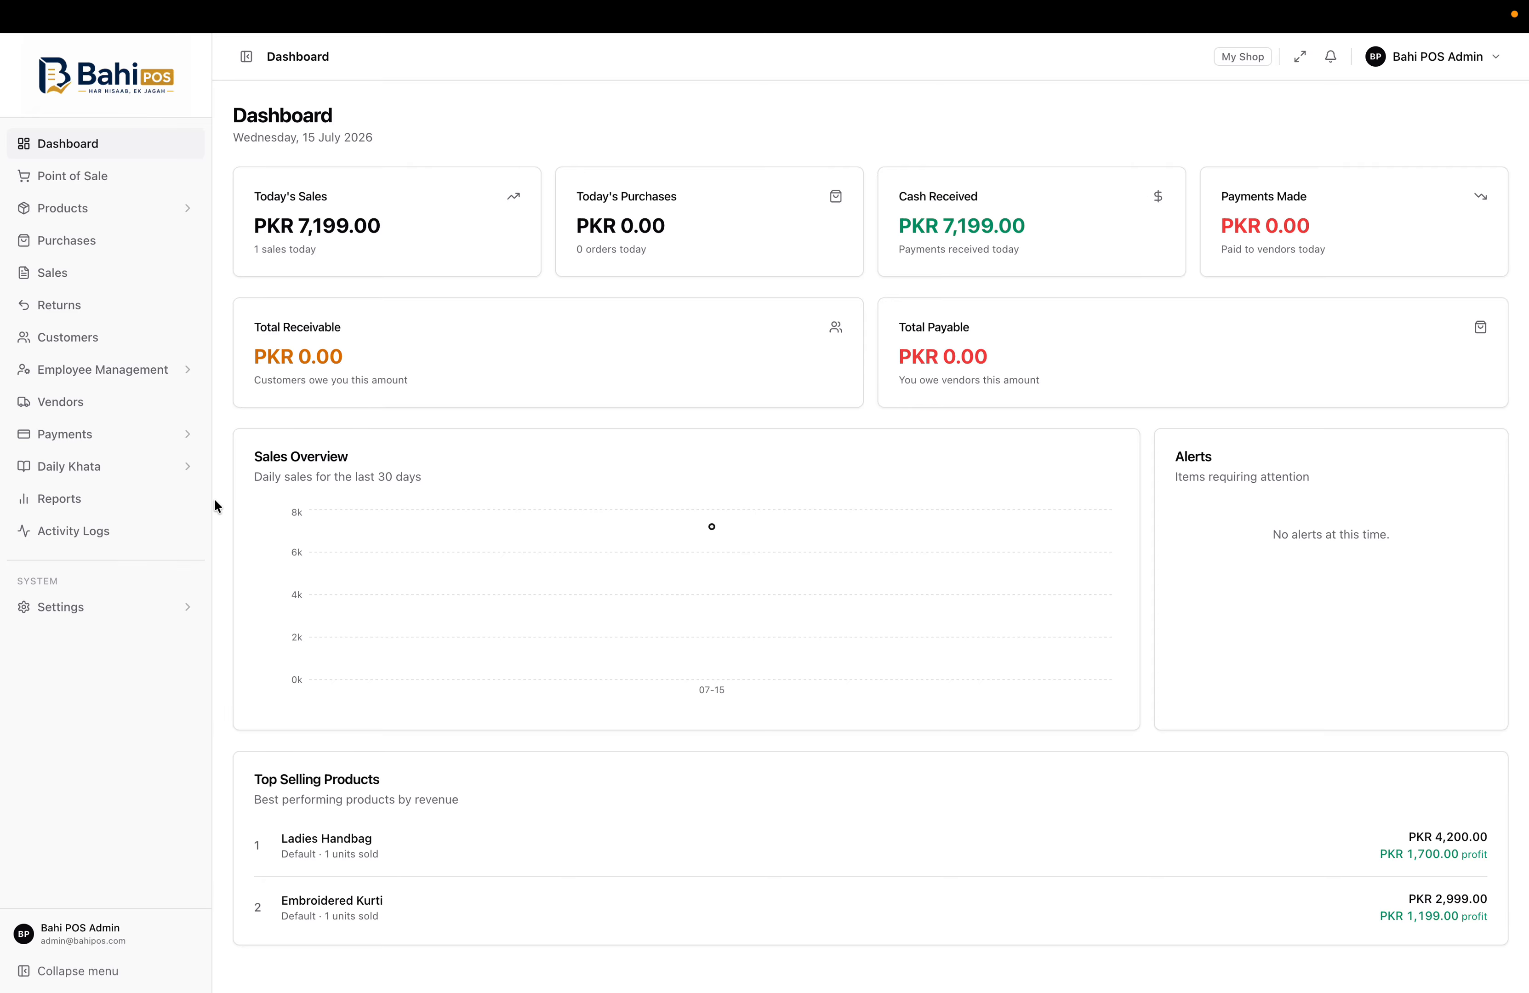
mouse_move(713, 527)
Enable Employee Management, Payroll and the other HR modules in Feature Visibility, and save
click(113, 372)
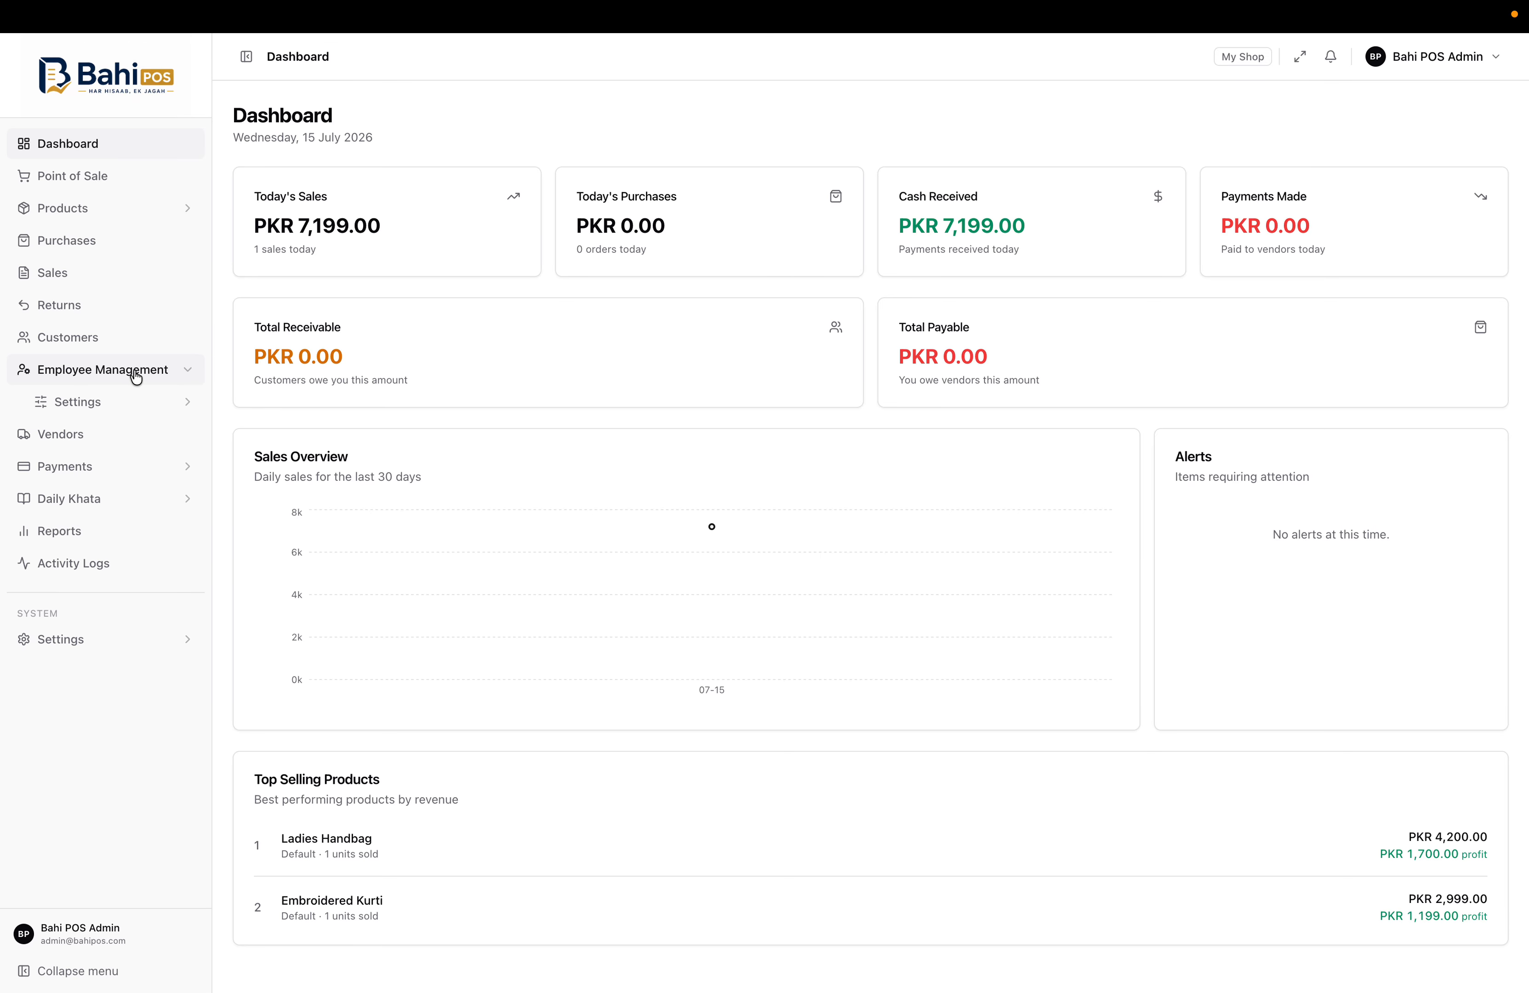
click(127, 404)
click(96, 435)
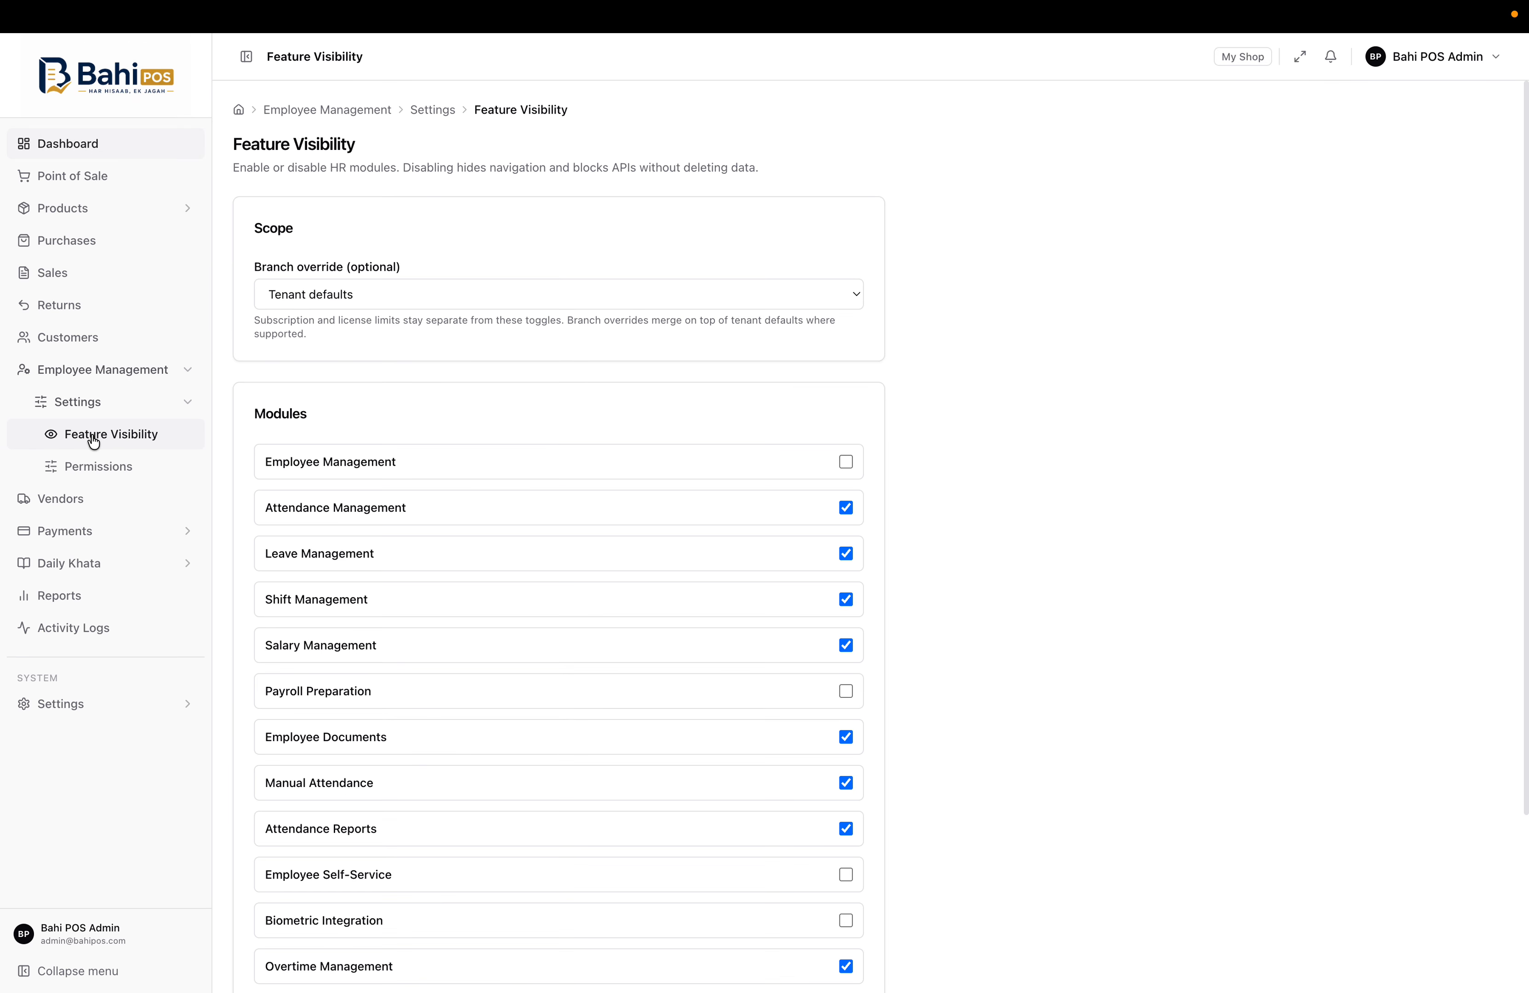
click(847, 463)
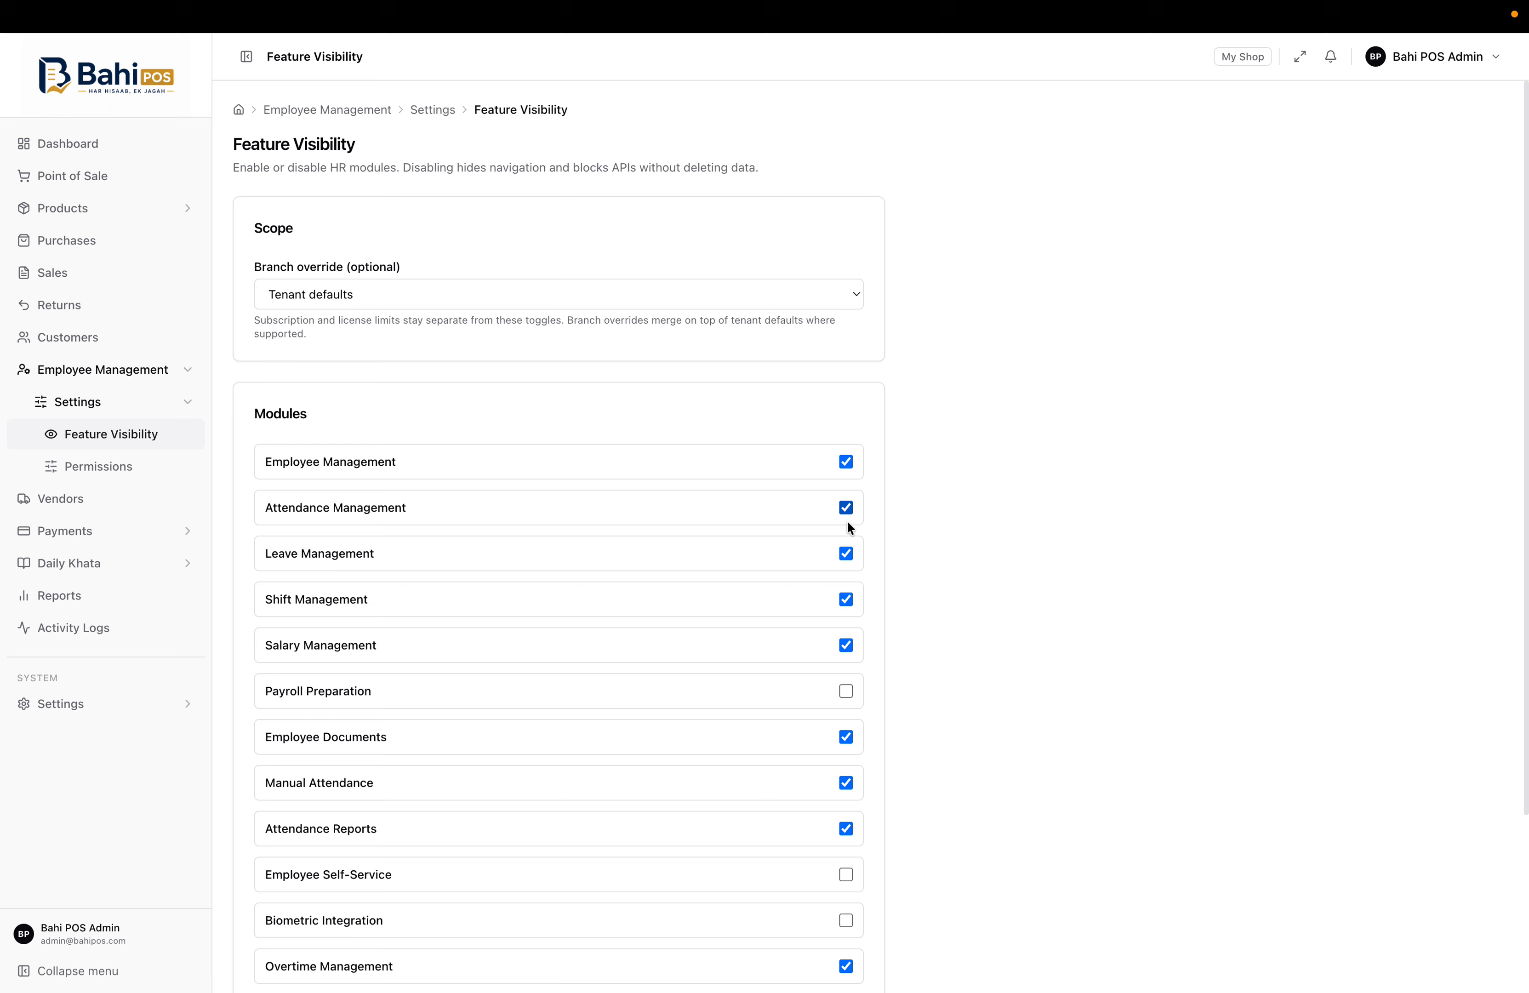
click(846, 692)
scroll(846, 694, down, 3)
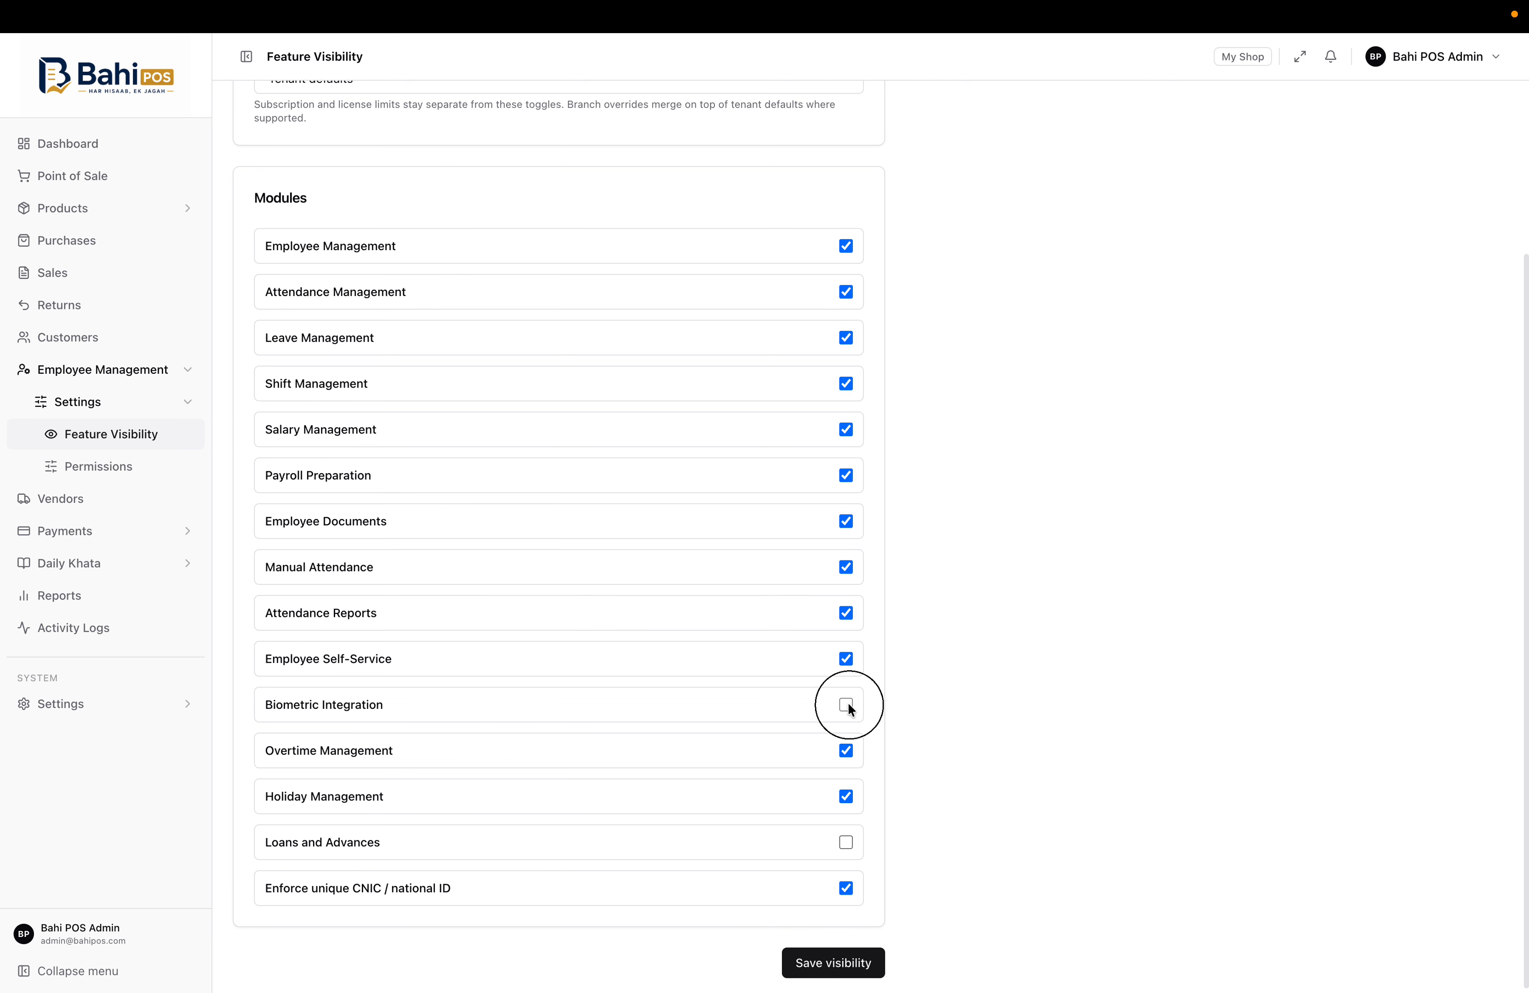
scroll(714, 781, up, 5)
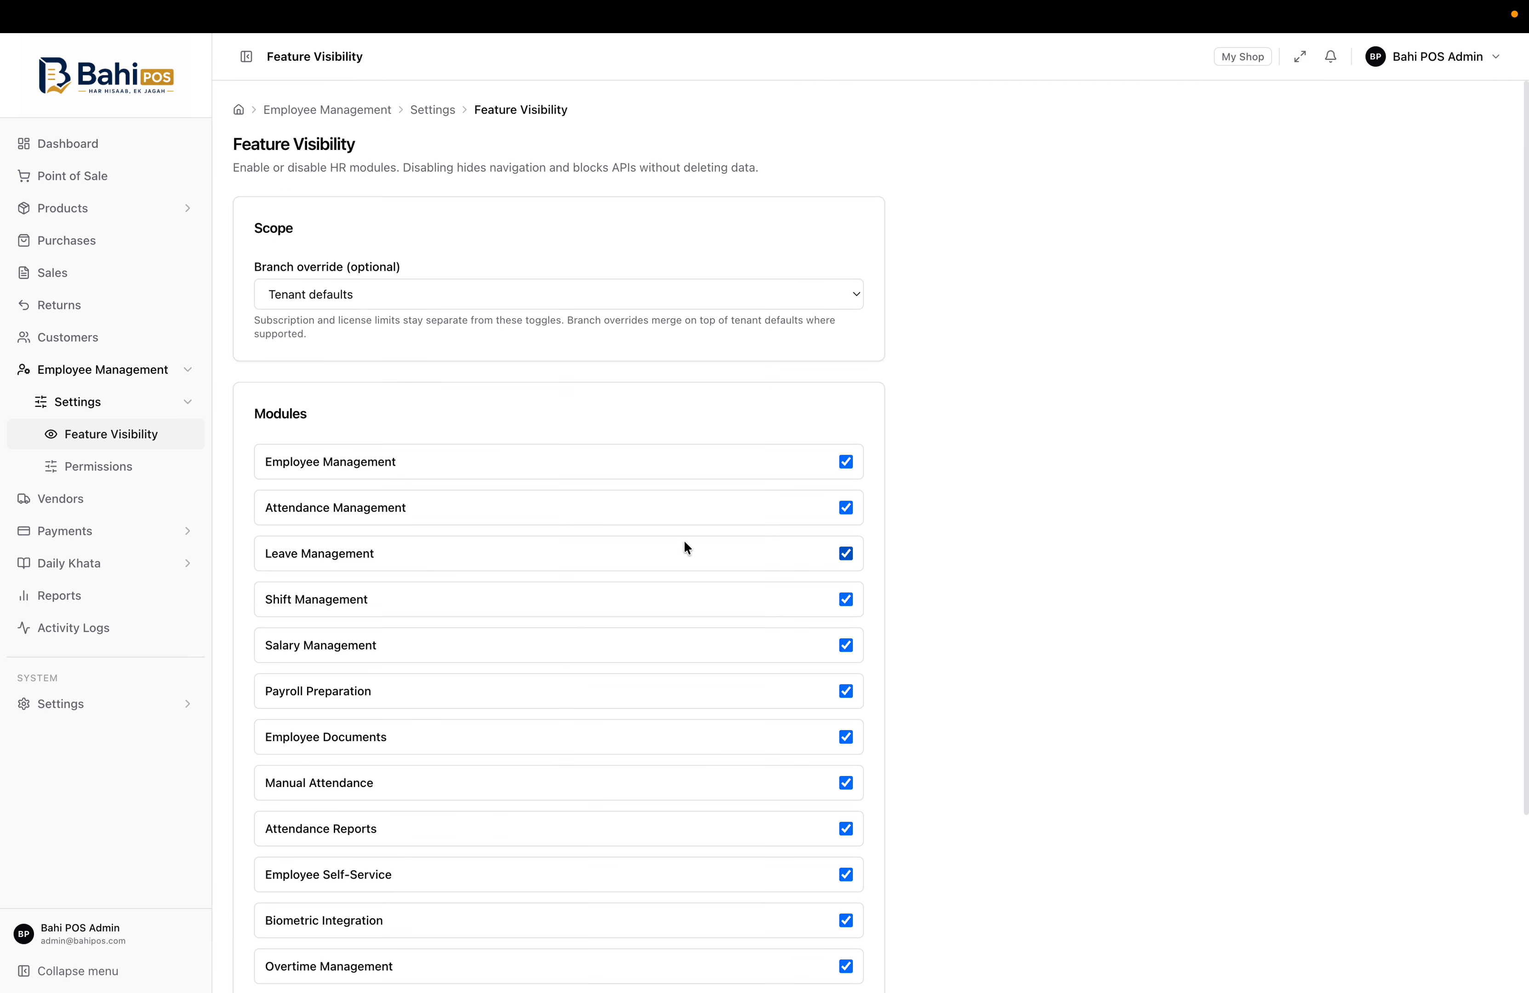
scroll(686, 554, down, 5)
click(832, 969)
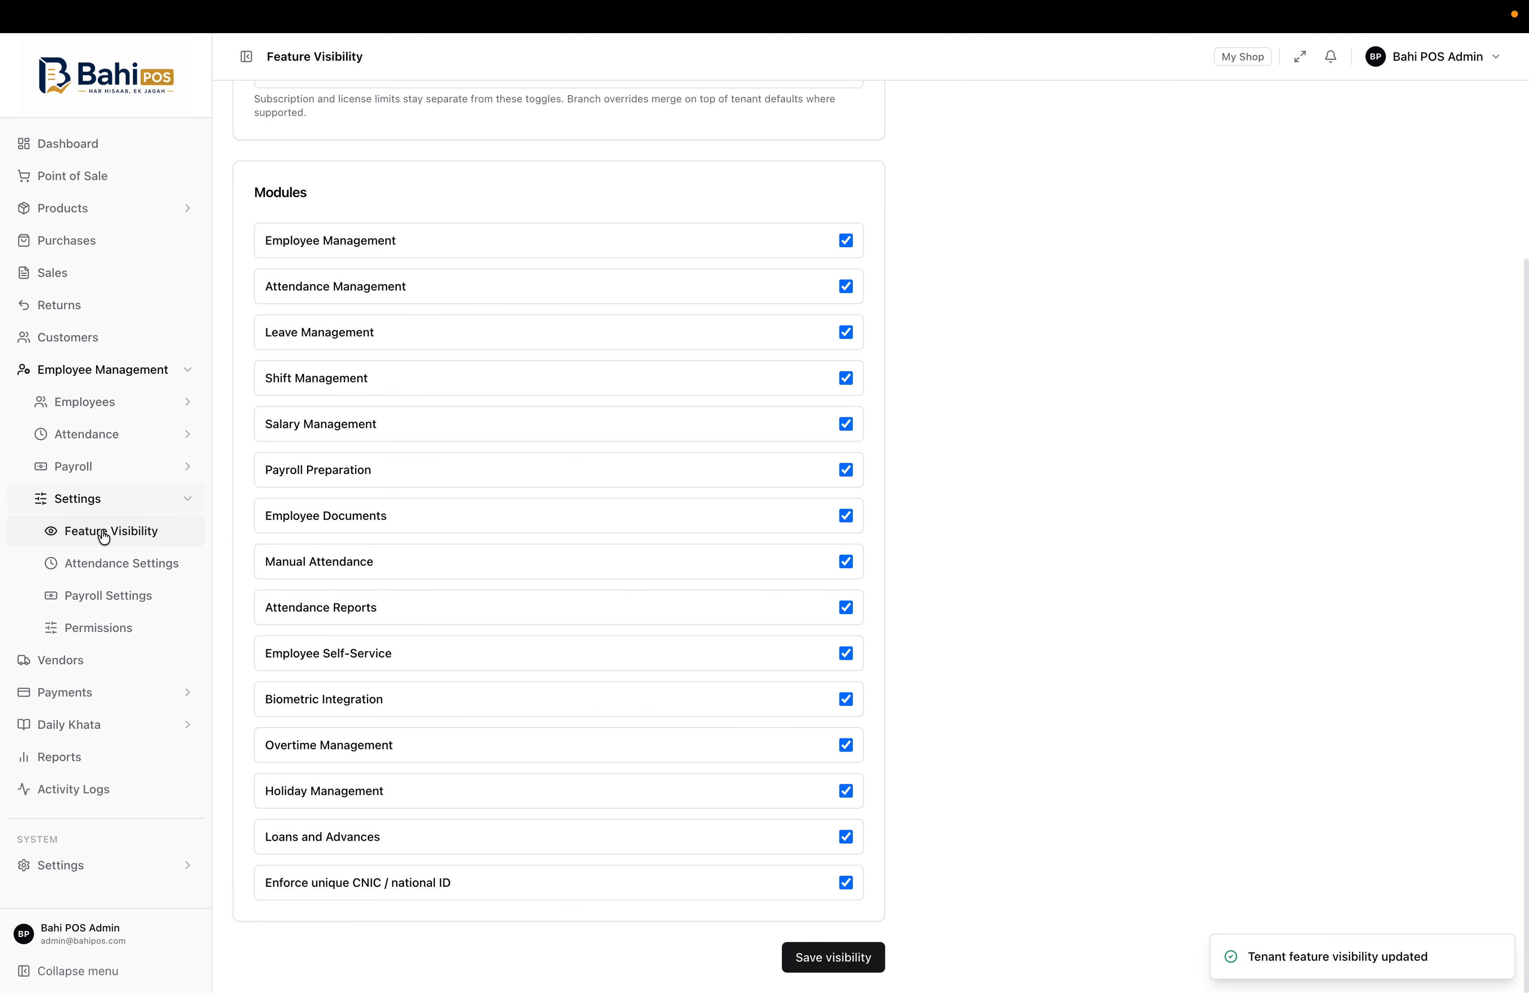
click(106, 401)
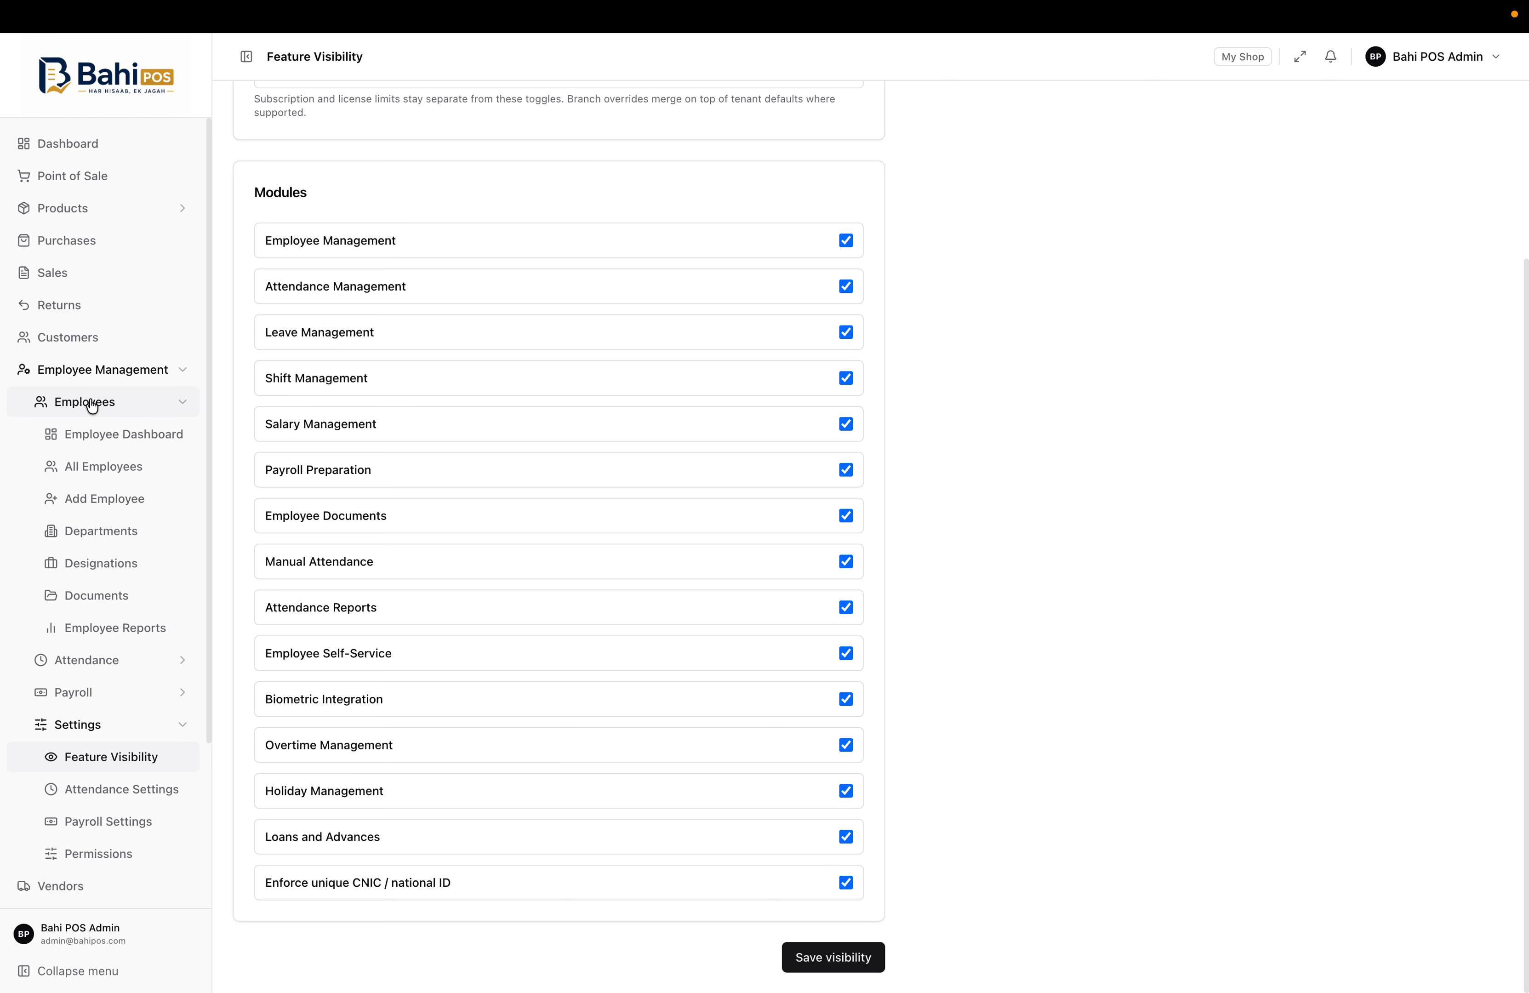
click(127, 433)
Browse All Employees, Add Employee, Departments, Designations, Documents and Employee Reports, then collapse Employees
scroll(588, 488, up, 2)
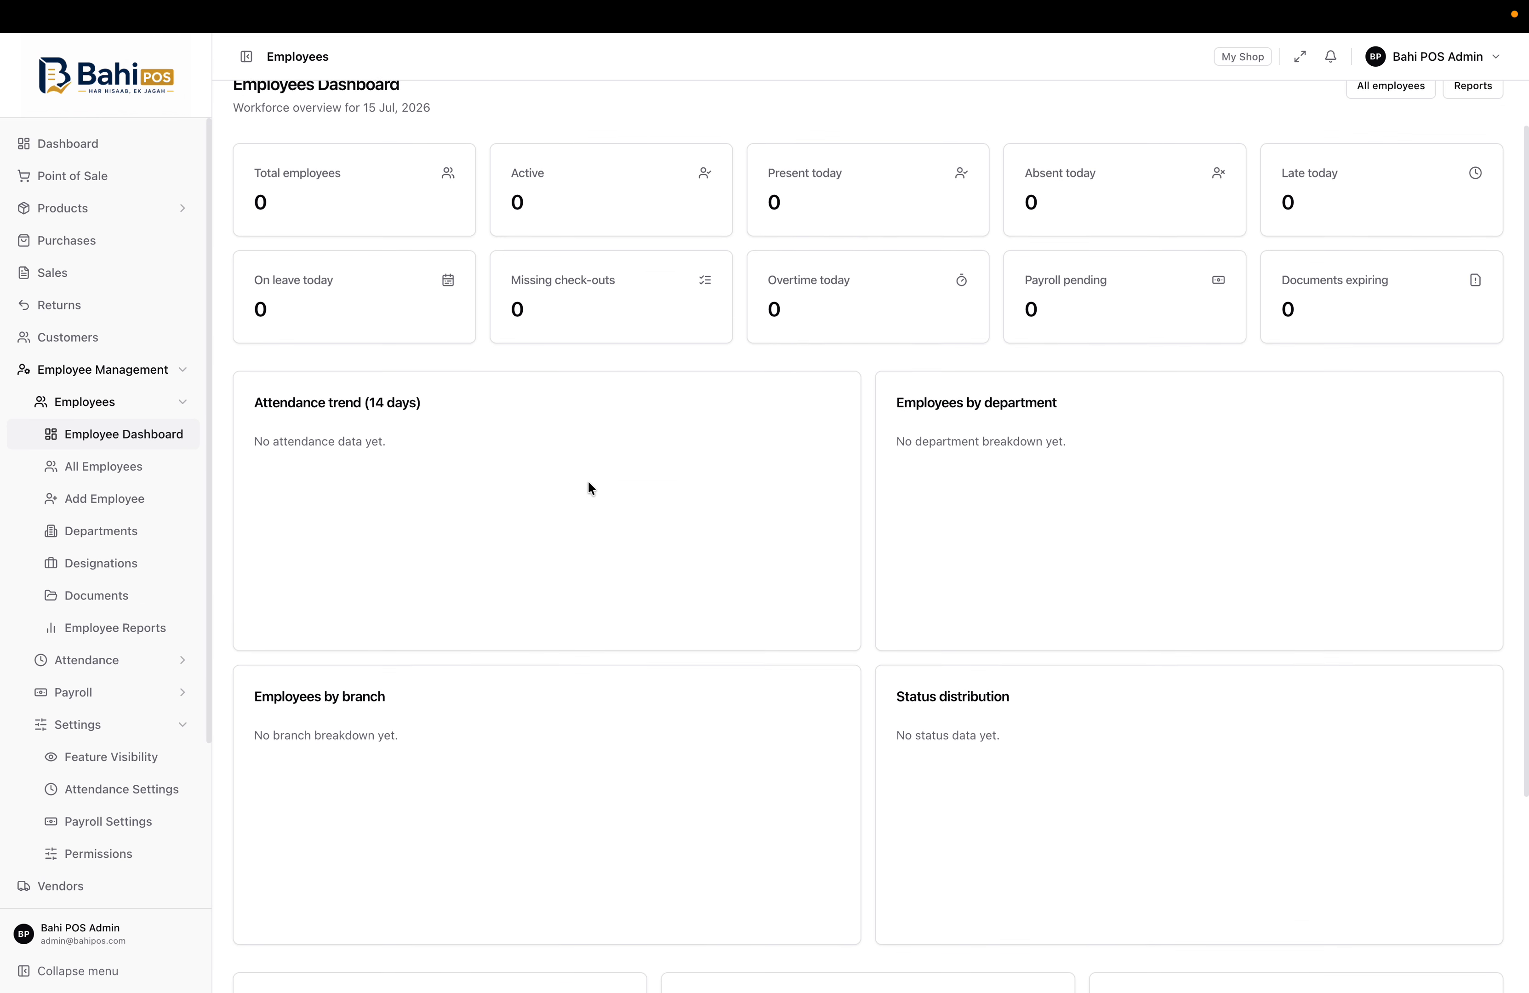
click(78, 476)
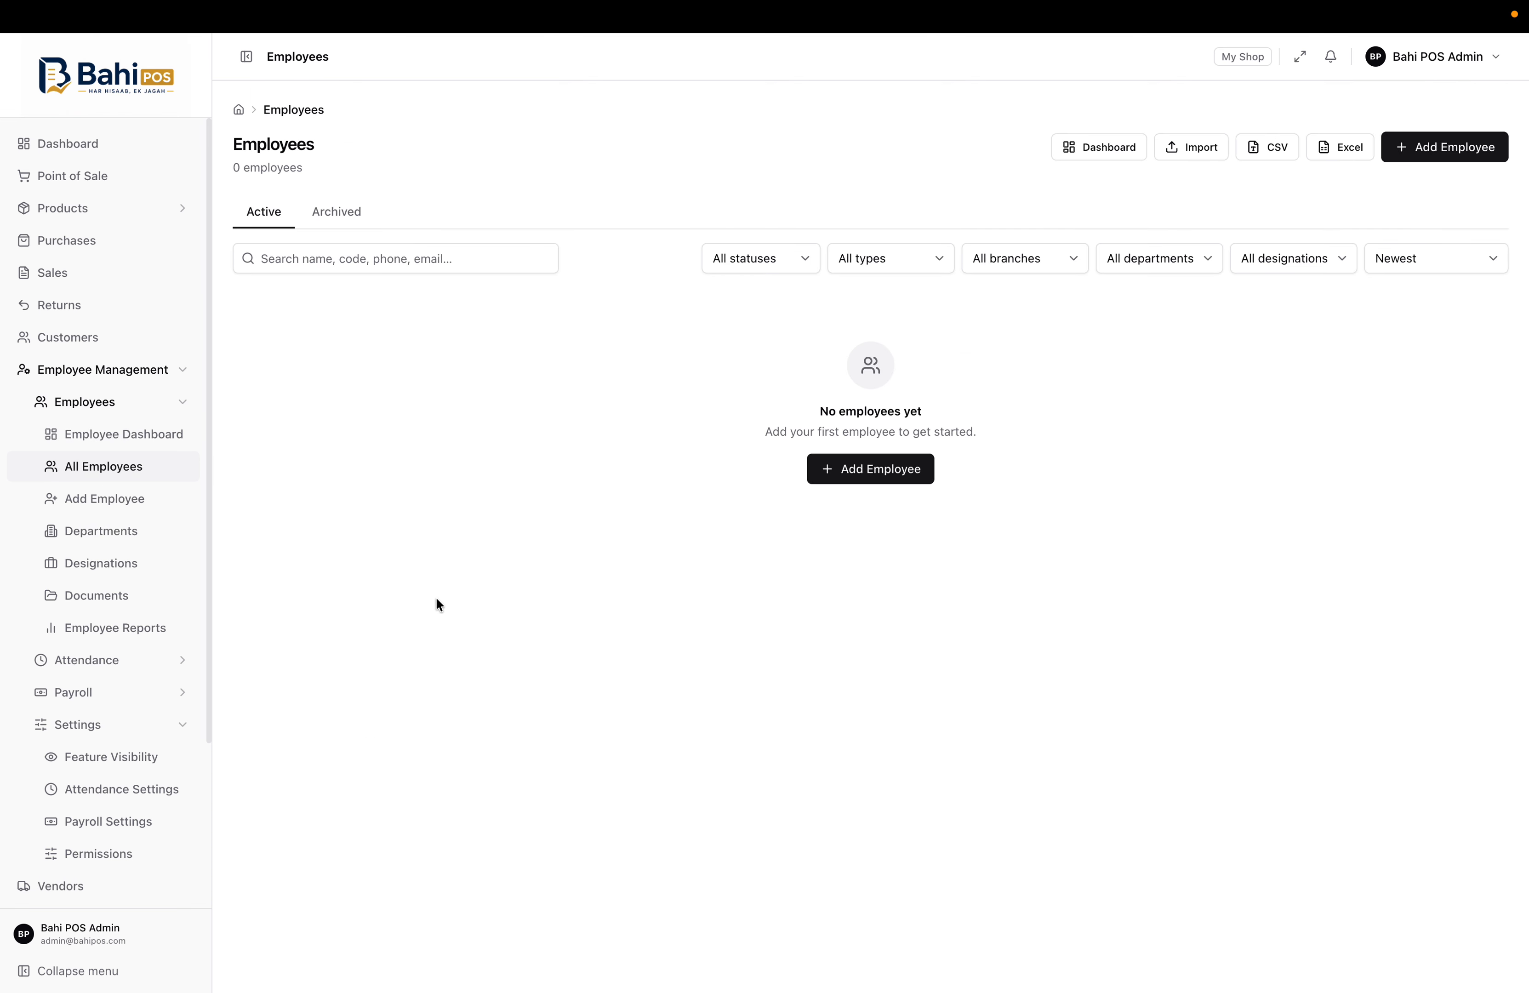
click(119, 499)
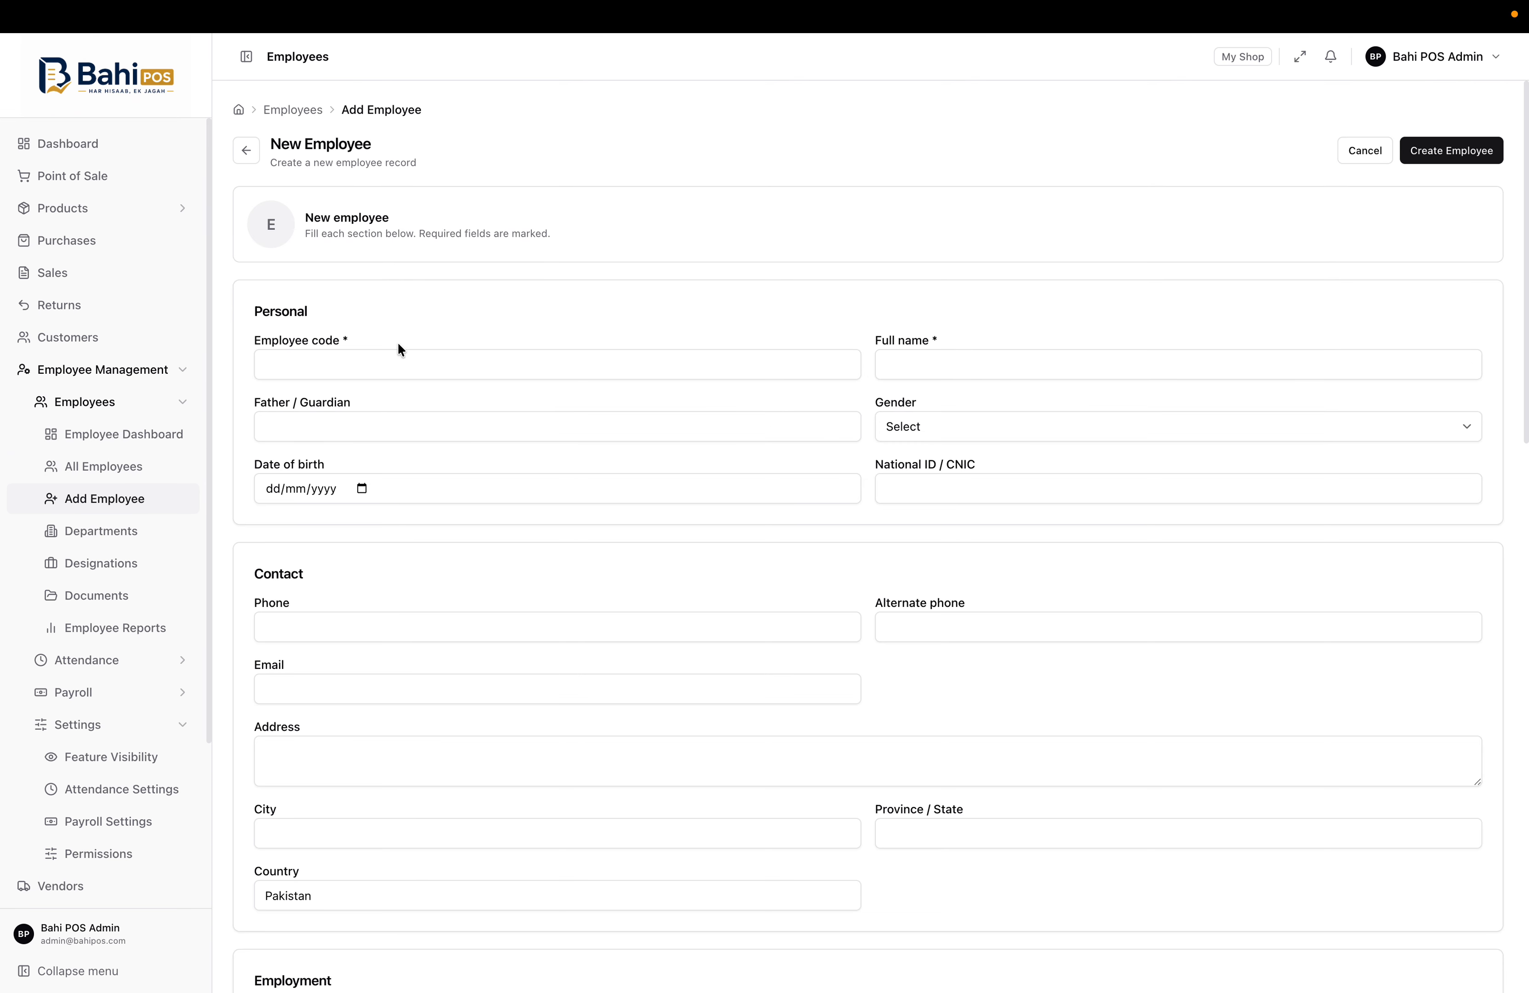
click(106, 530)
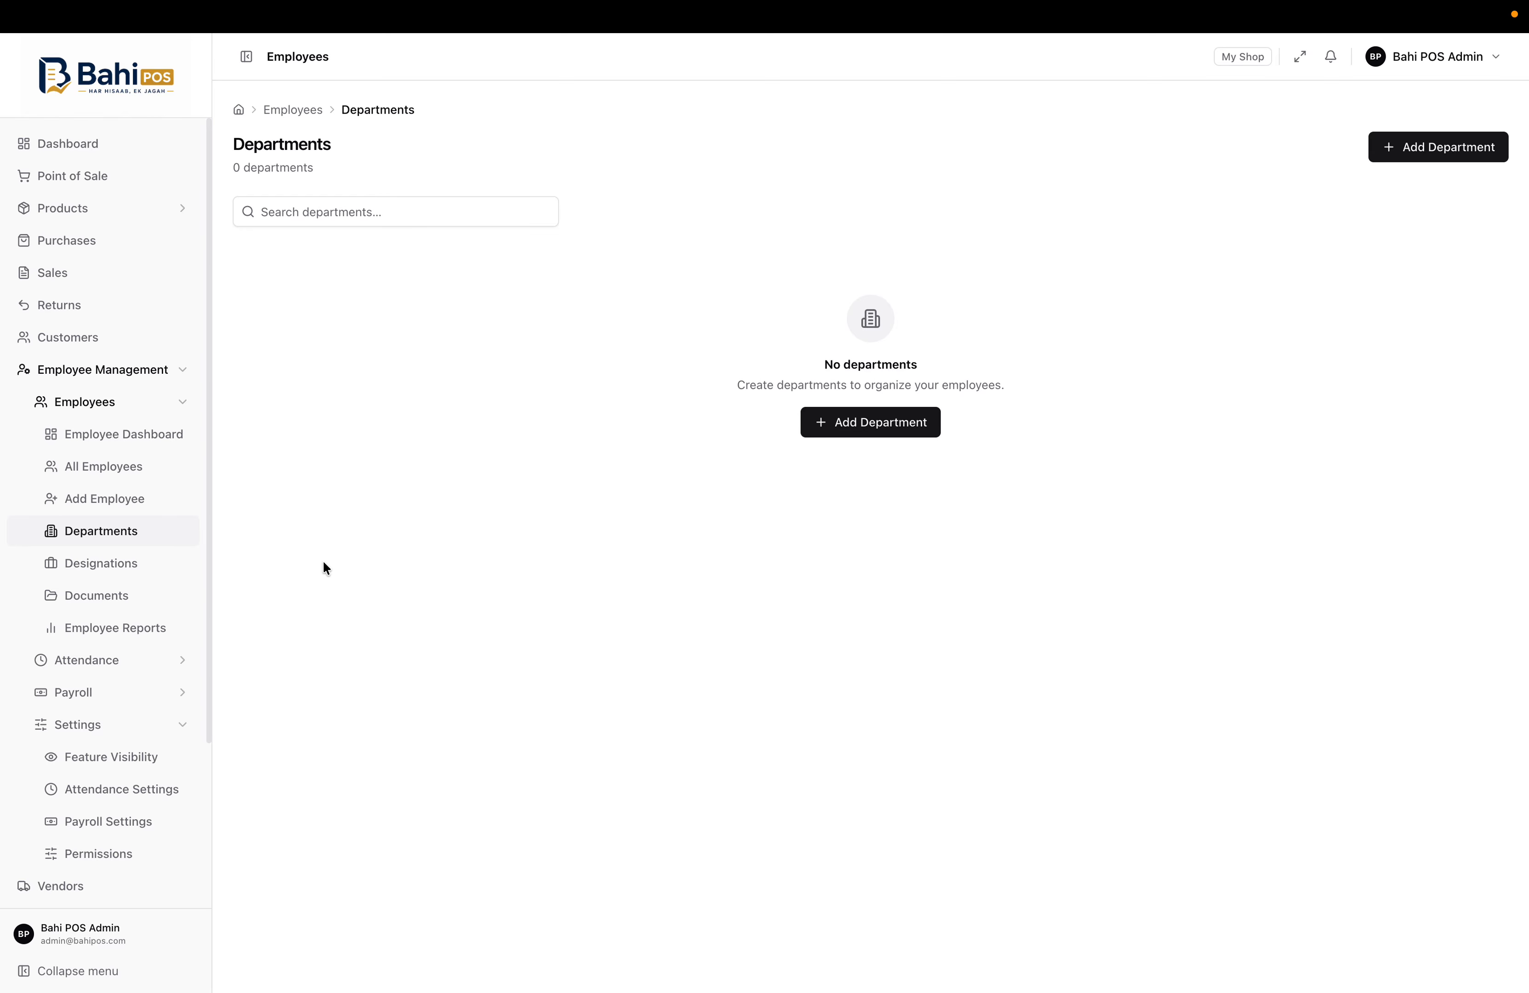
click(102, 566)
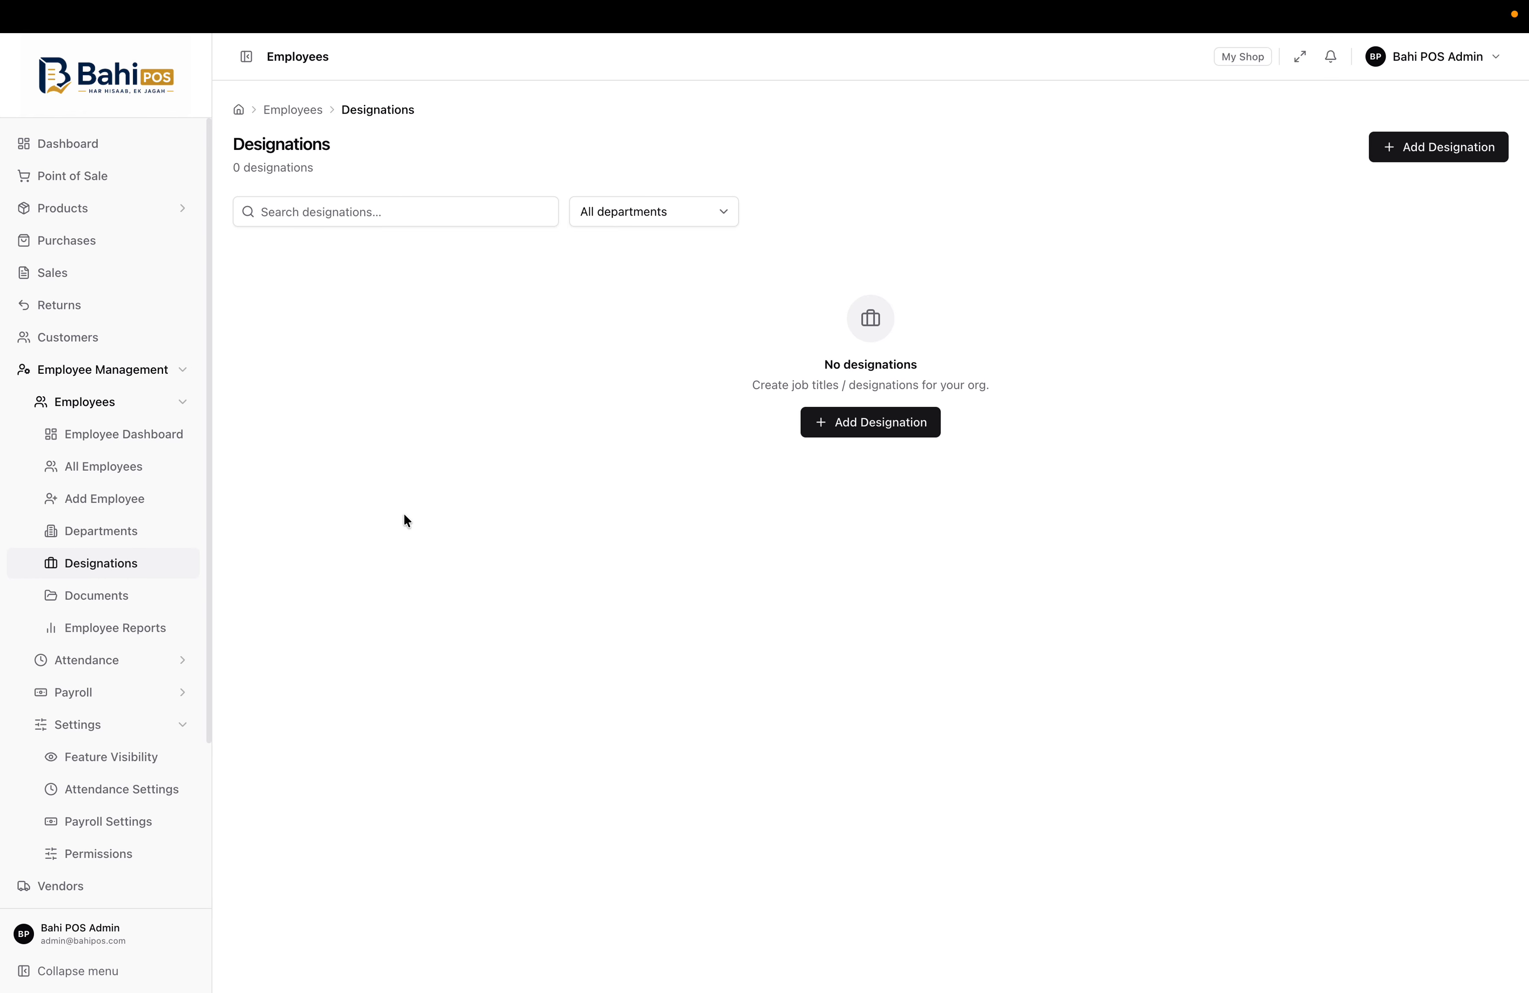
click(139, 597)
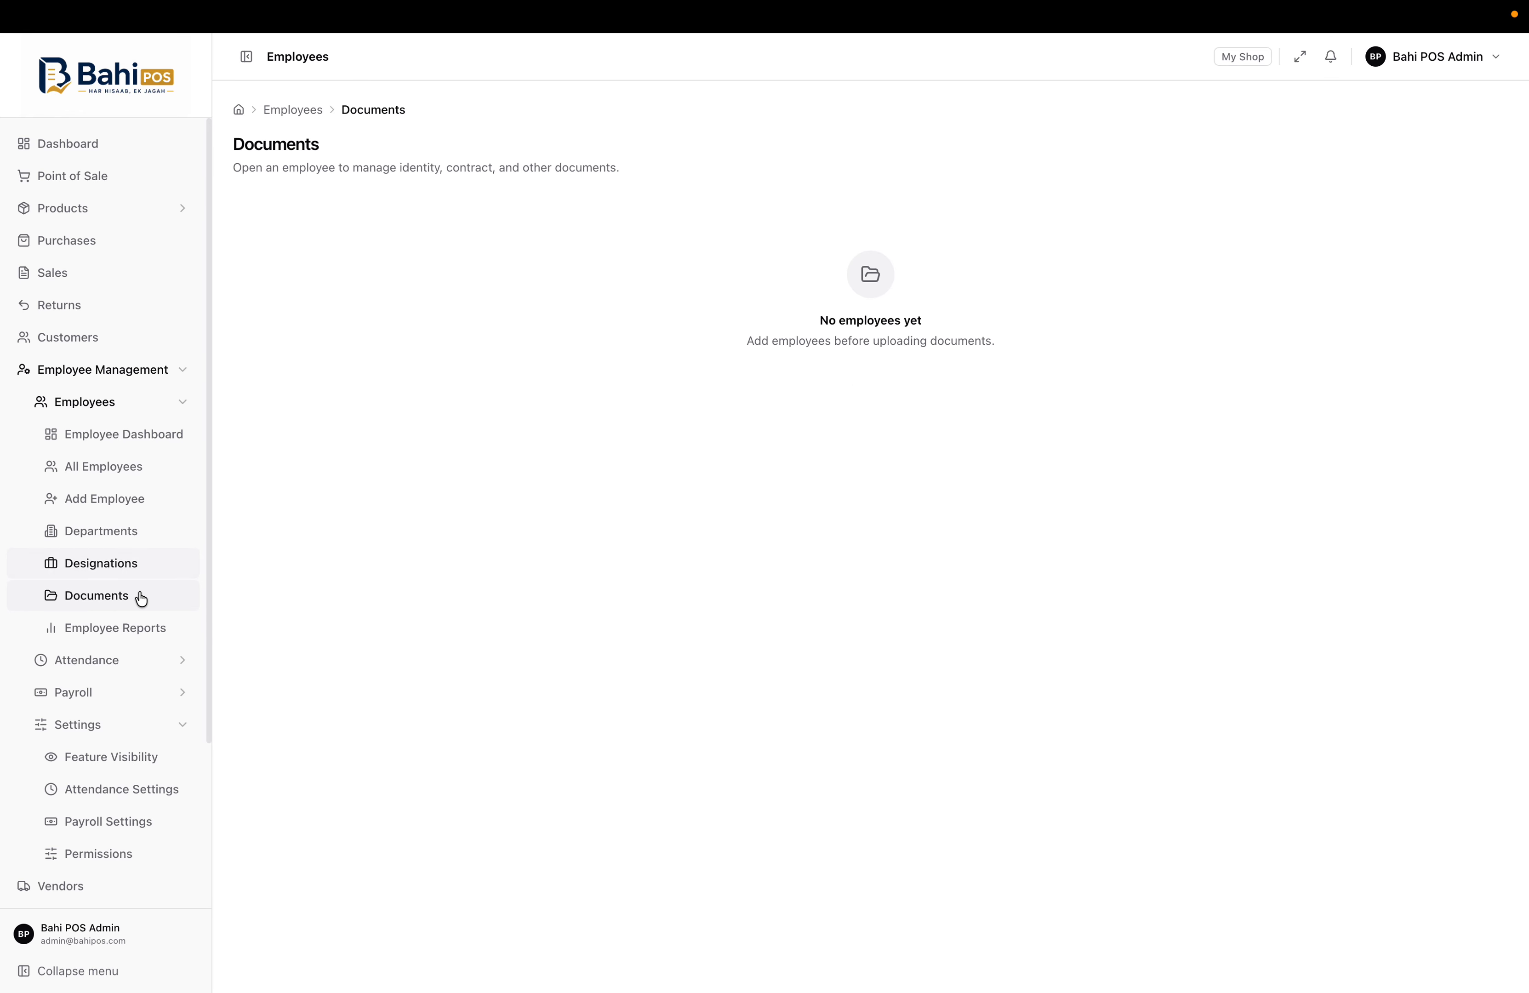
click(151, 631)
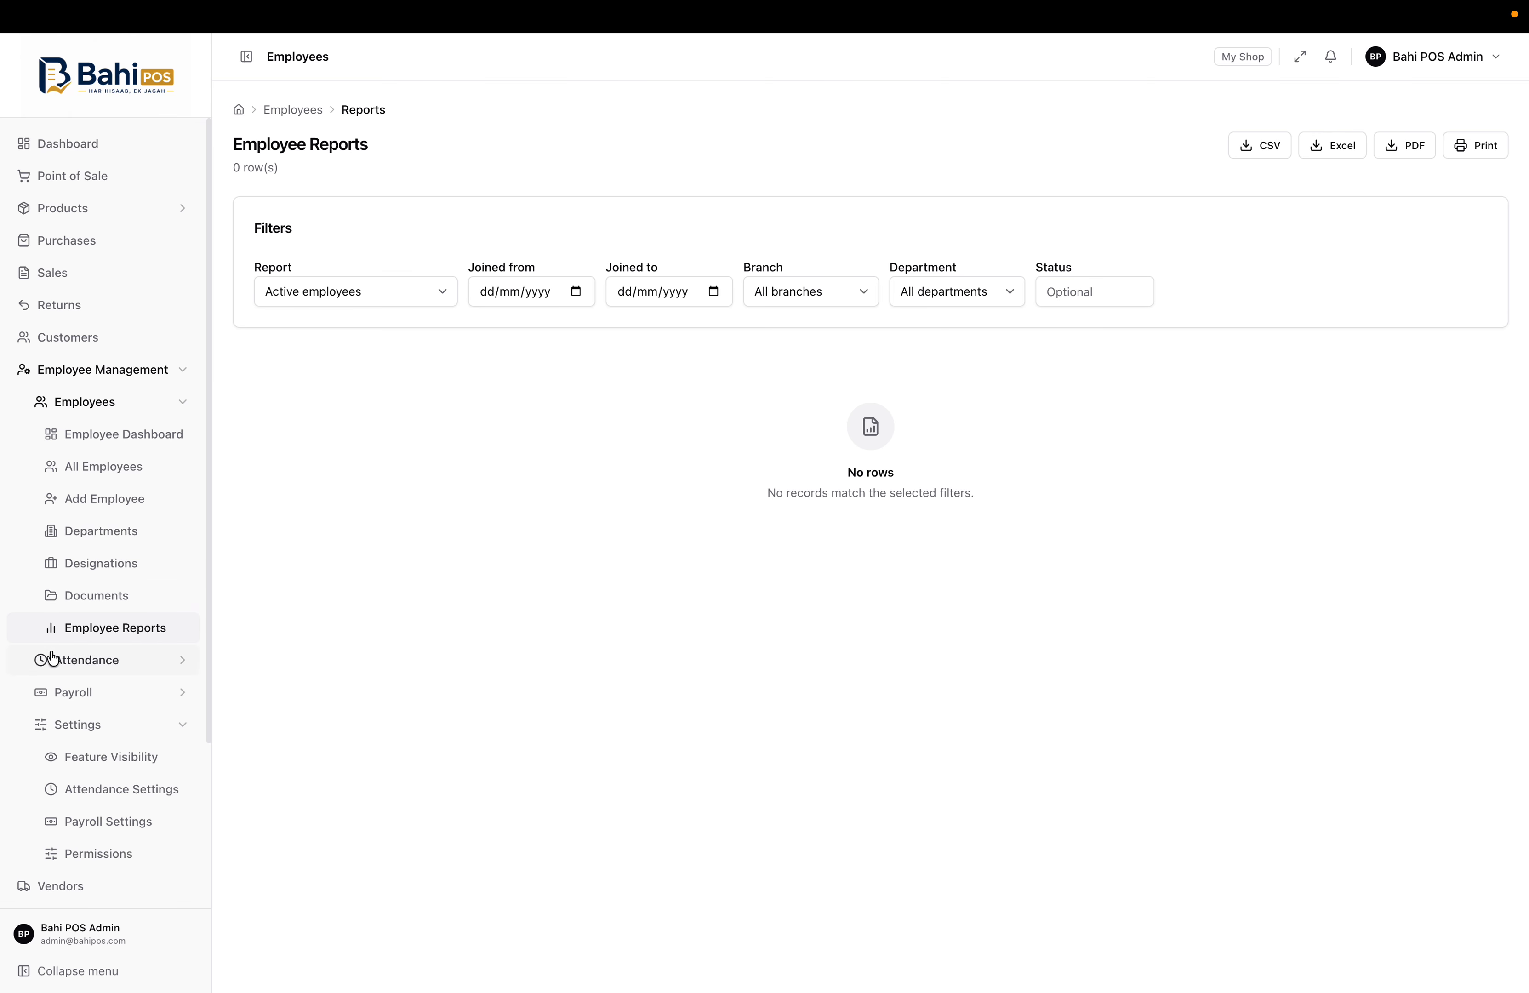
click(180, 403)
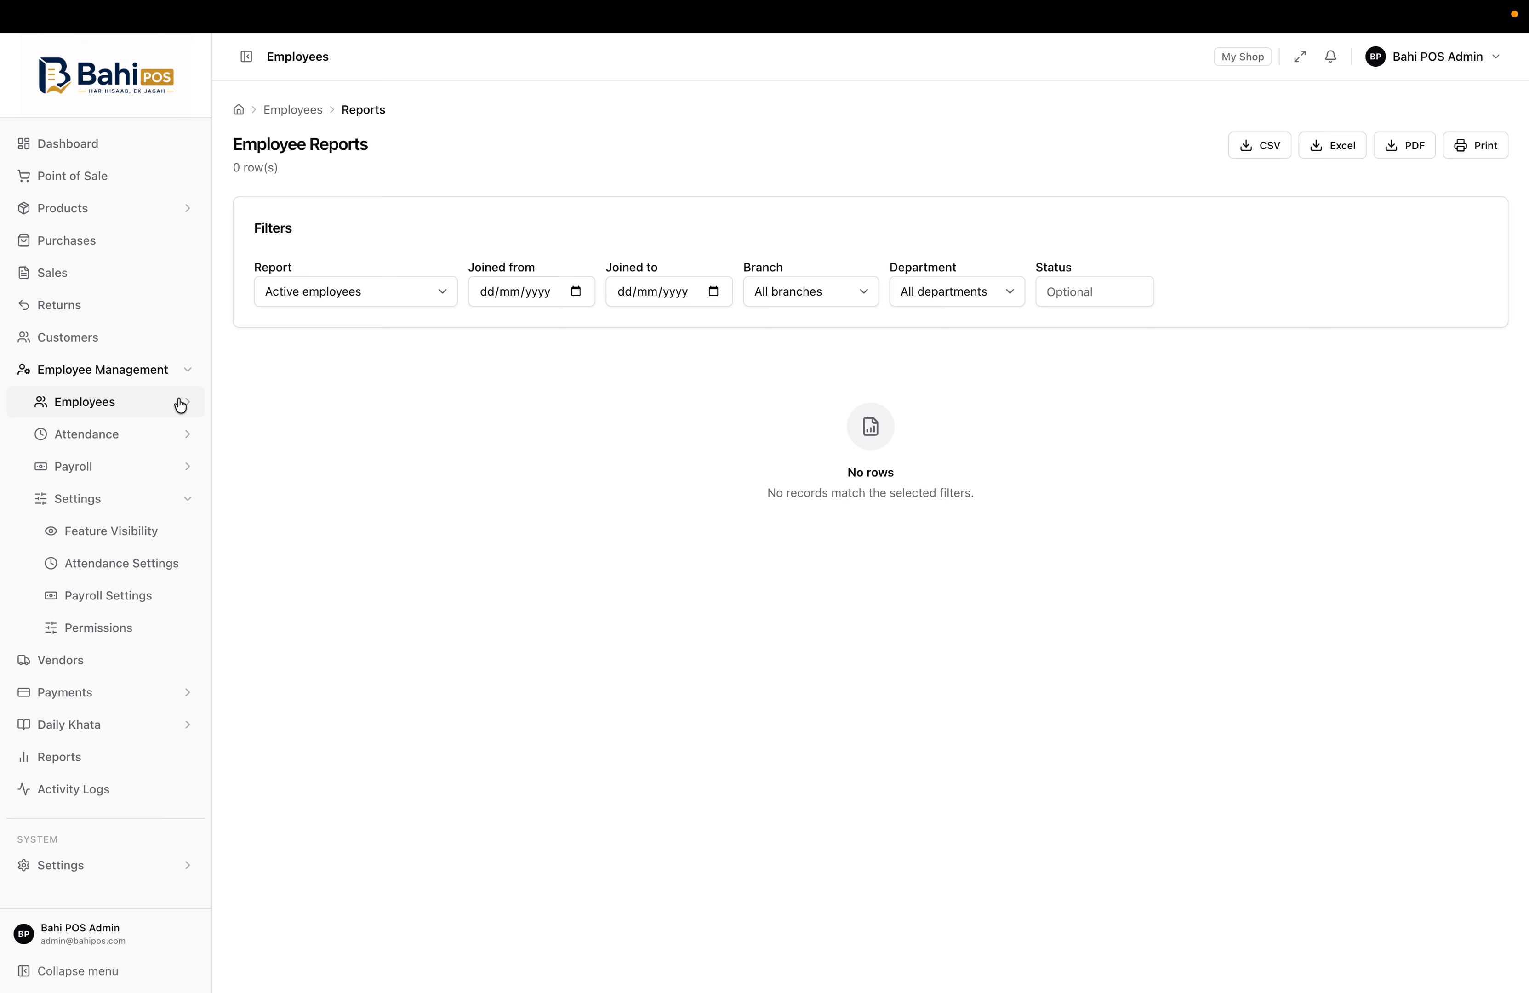
Open the attendance dashboard, today's attendance and the attendance register, which has 0 records
click(129, 437)
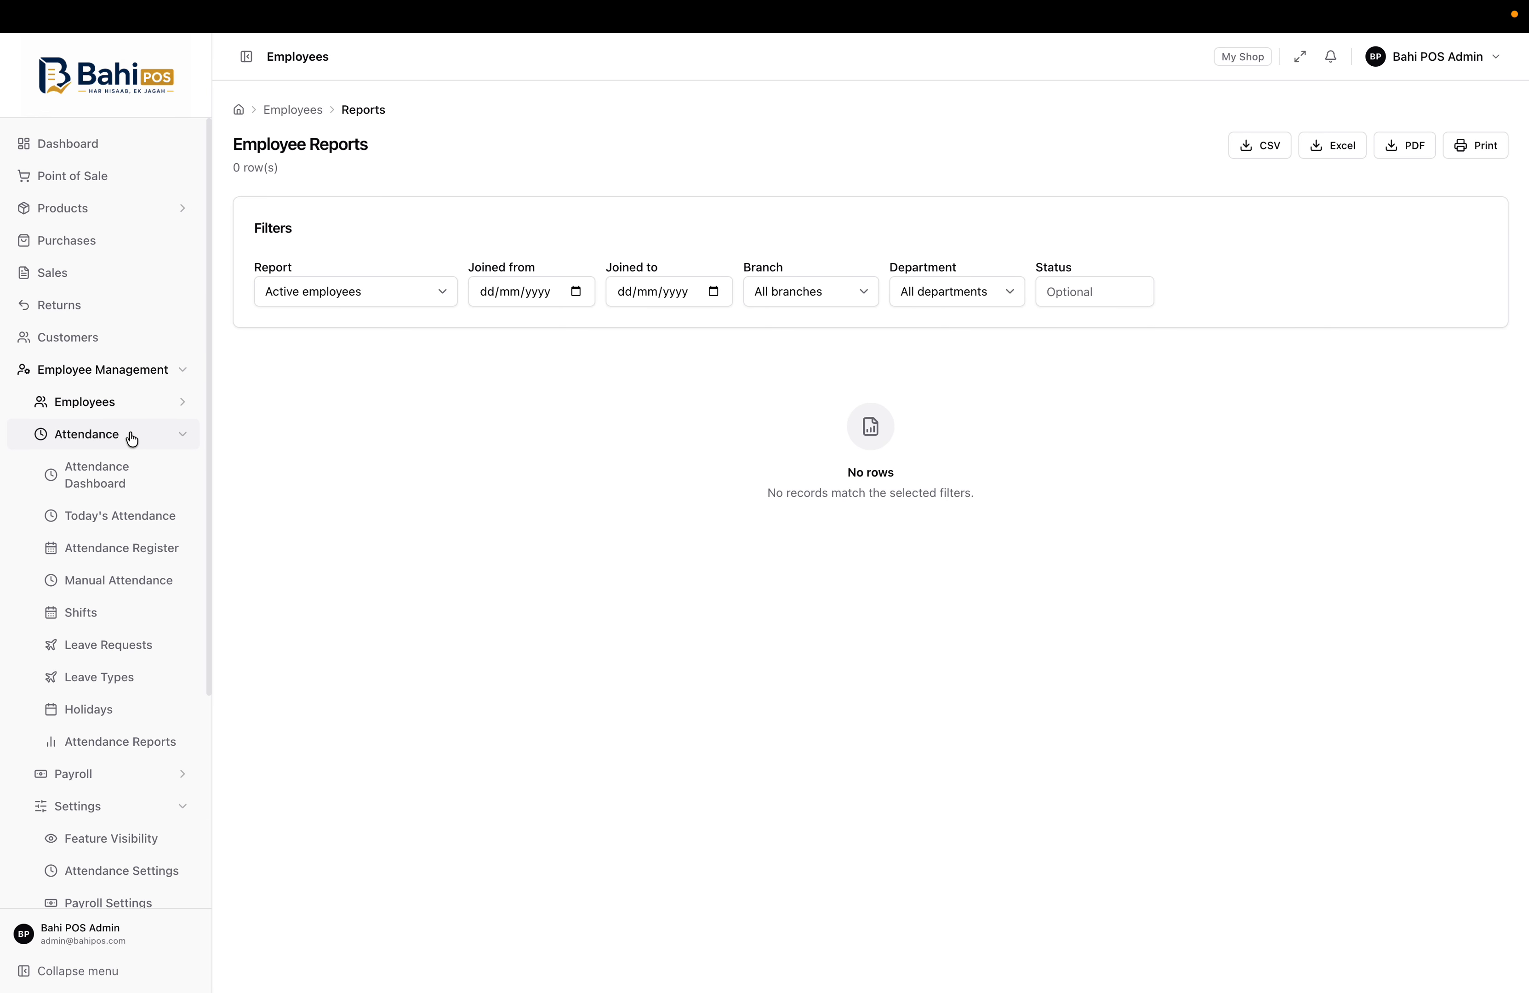
click(116, 476)
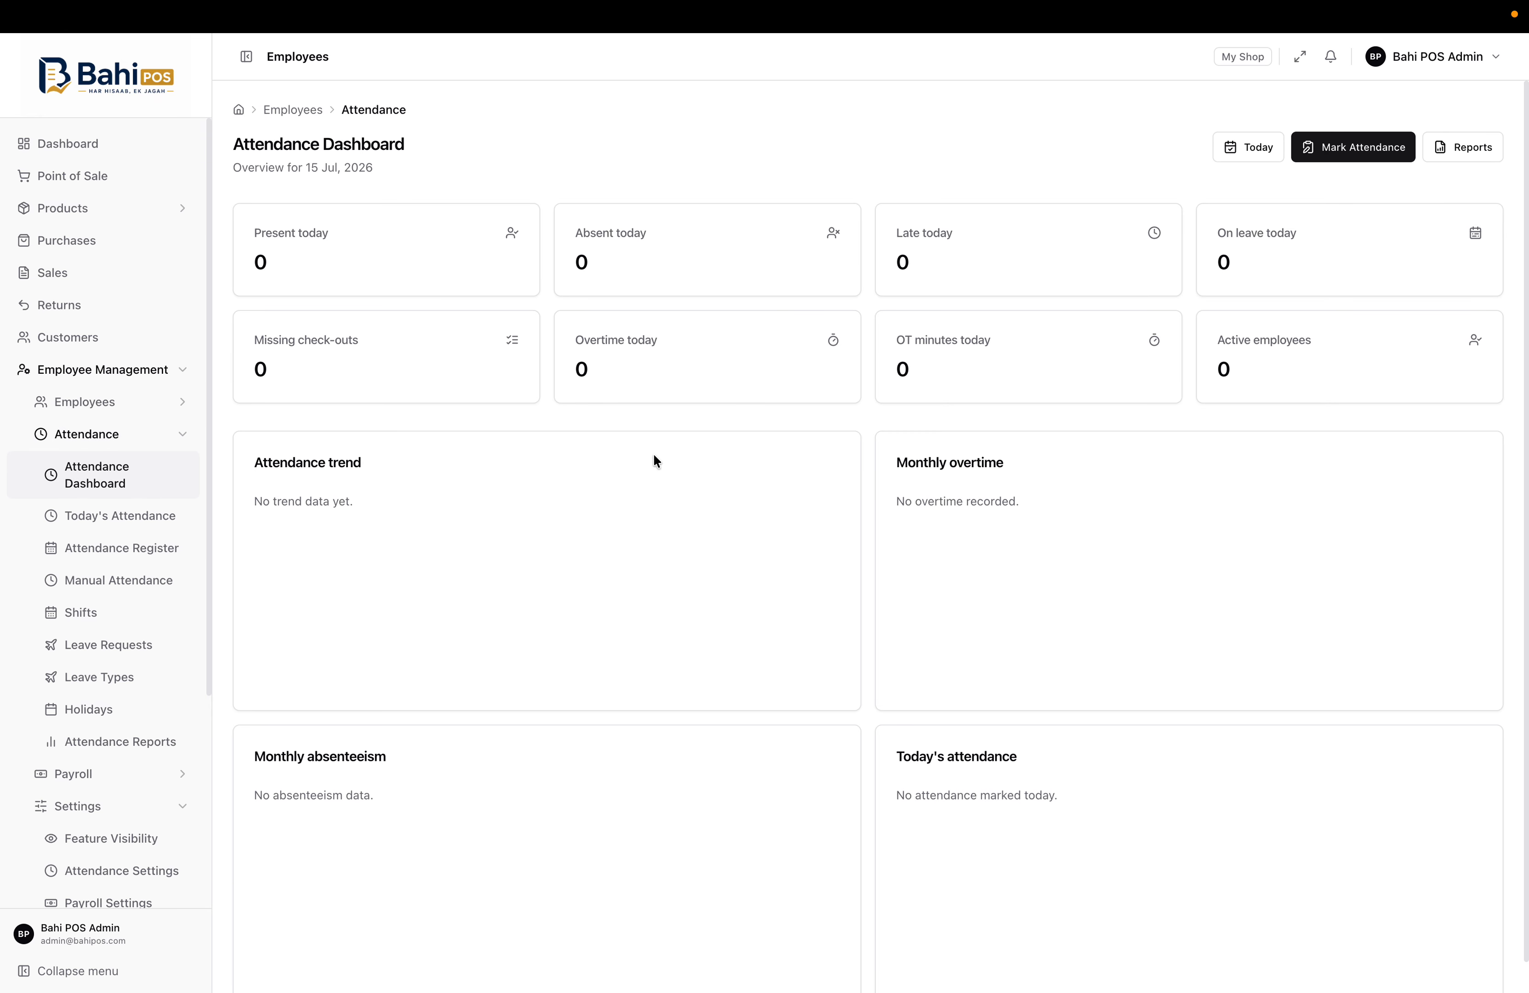
click(1255, 146)
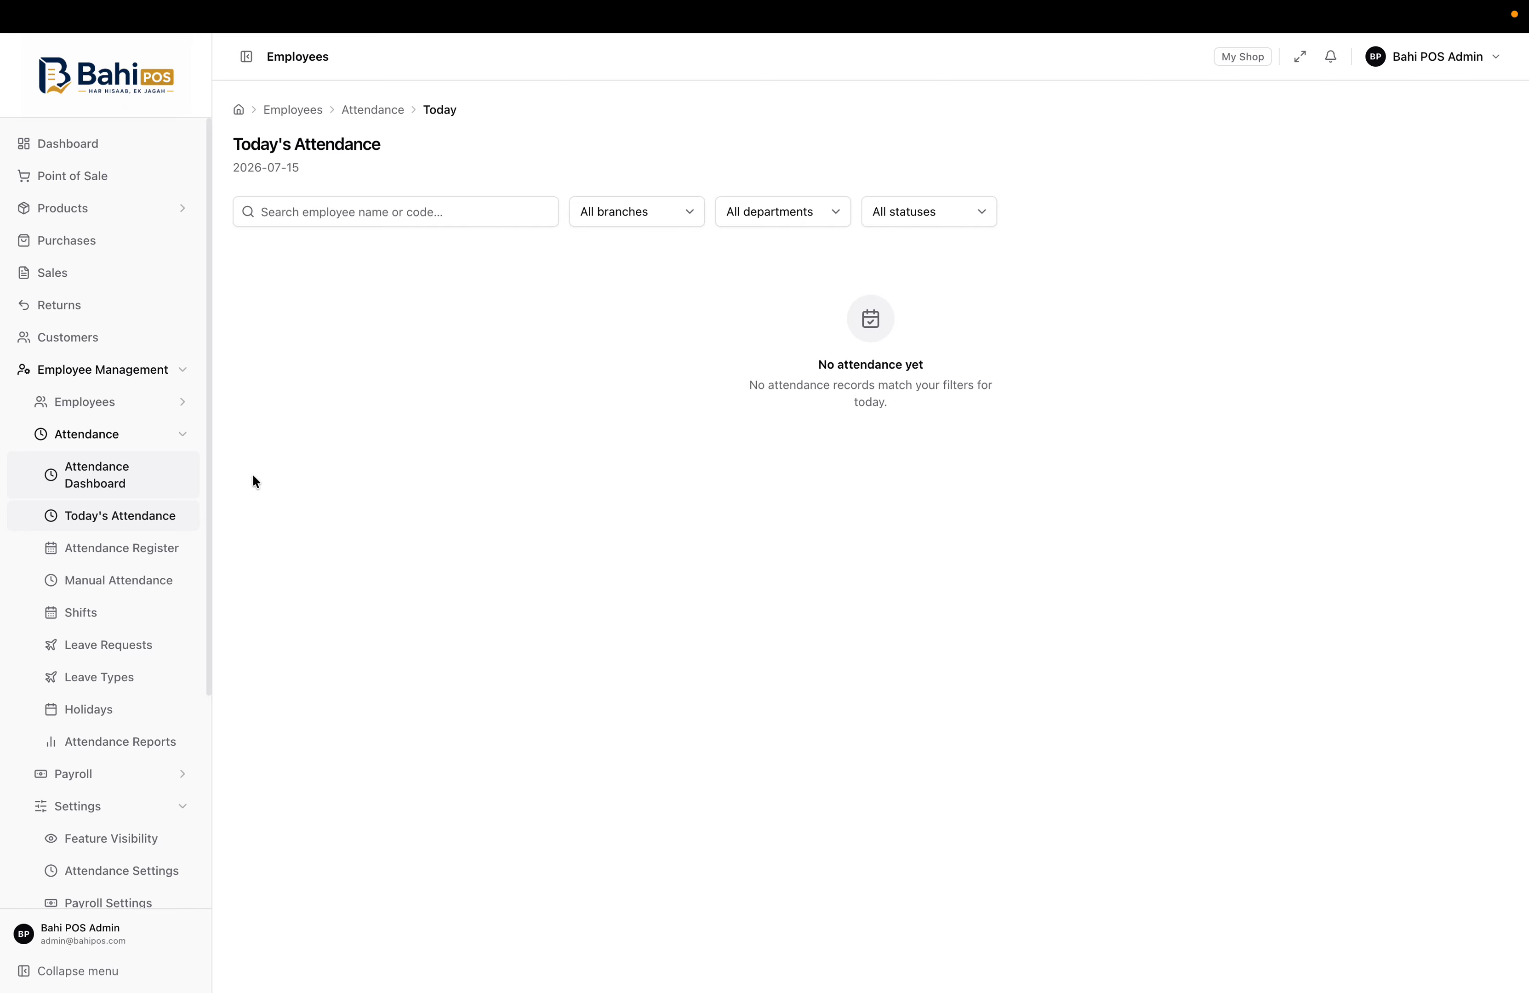
click(92, 547)
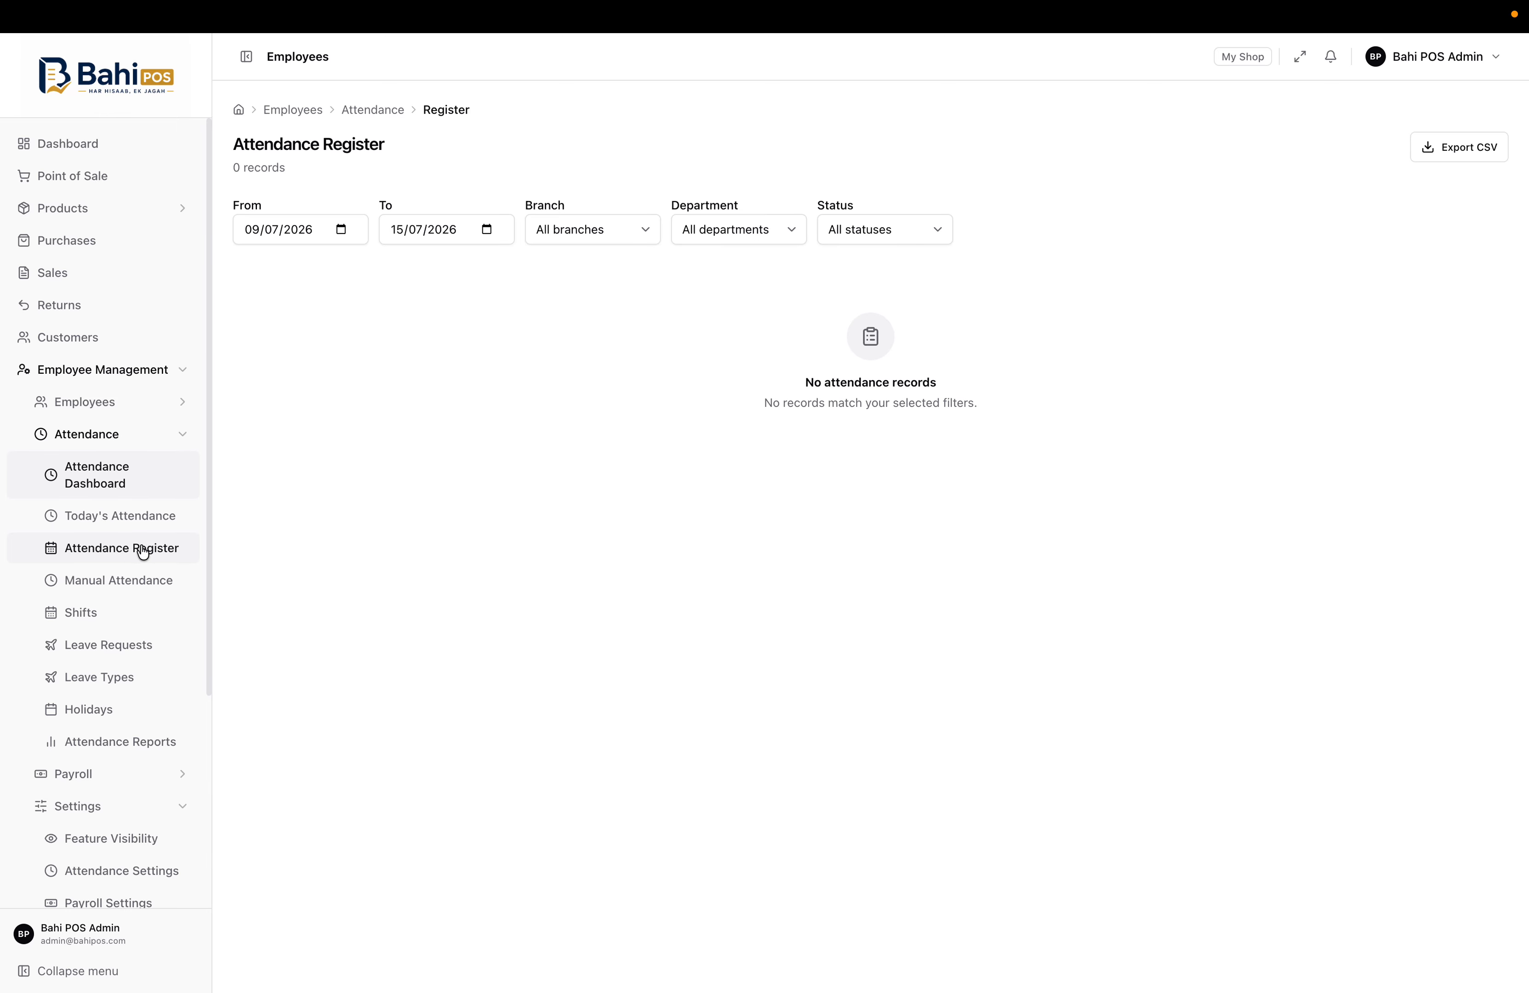
Try the Manual Attendance employee search and Status dropdown, keeping Present, then view the empty Shifts page
click(103, 583)
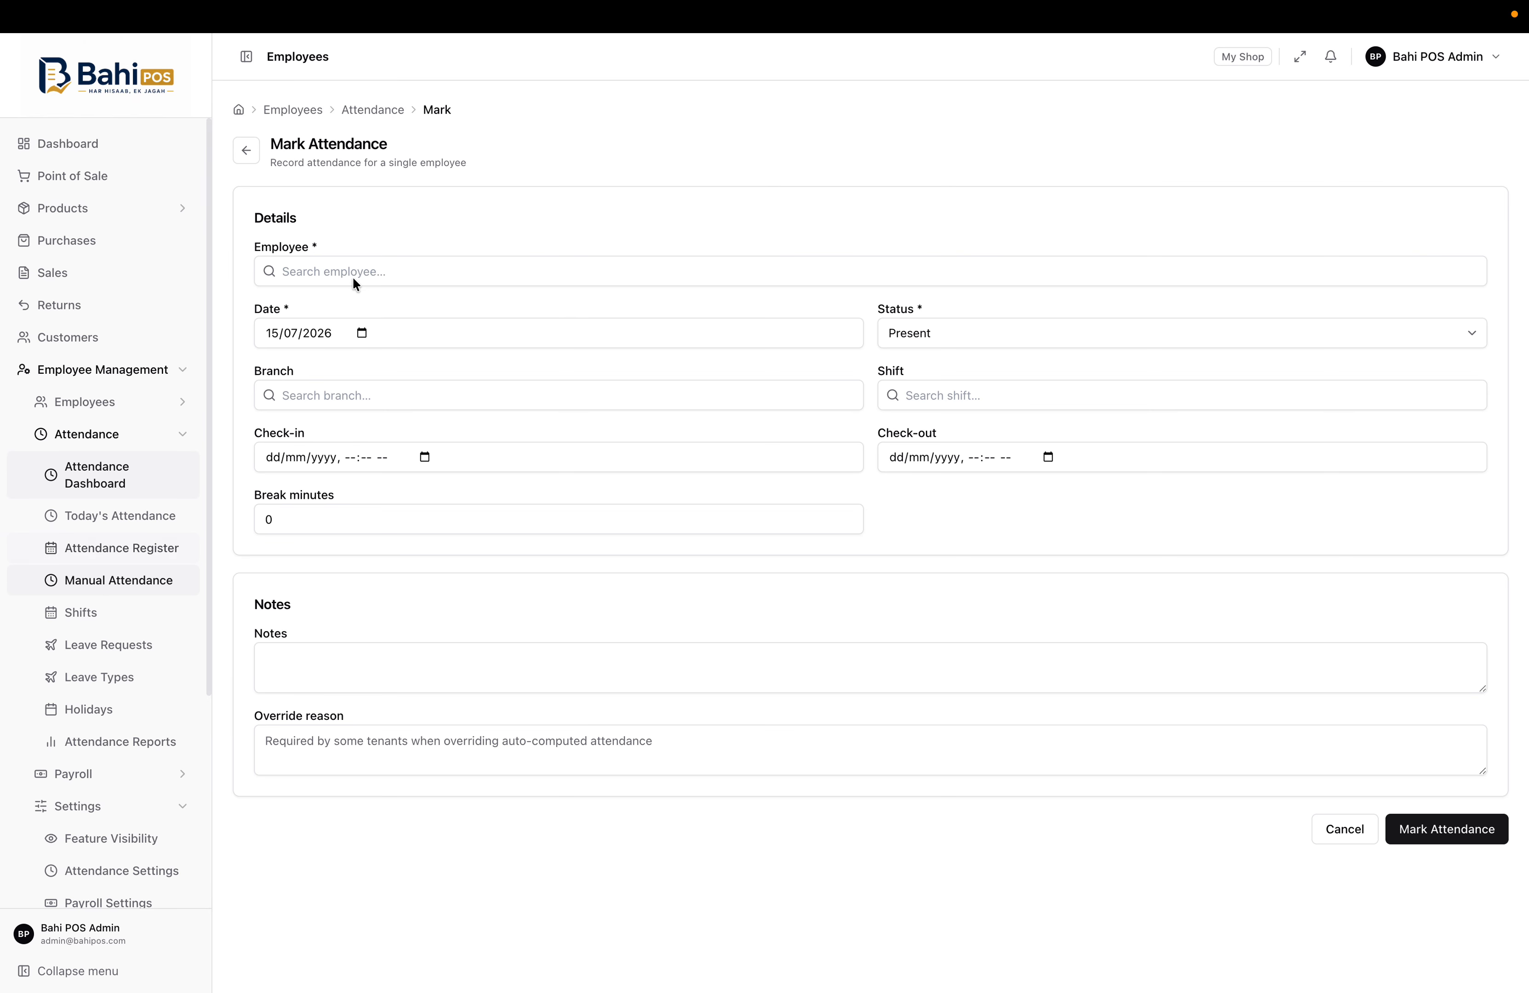
click(401, 265)
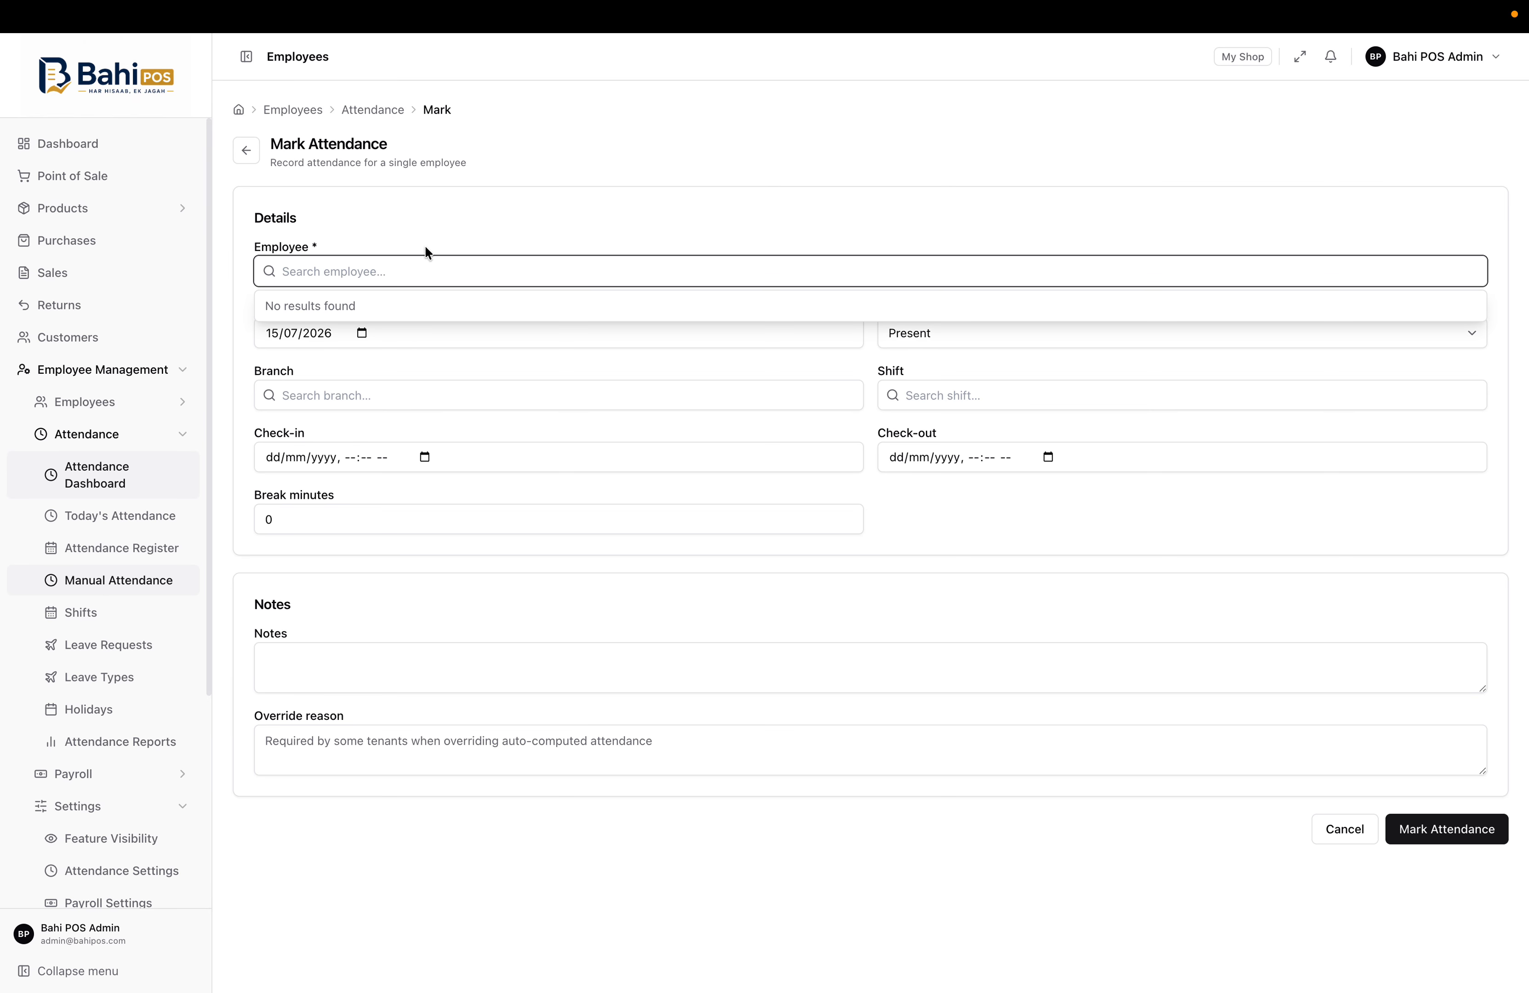
click(479, 217)
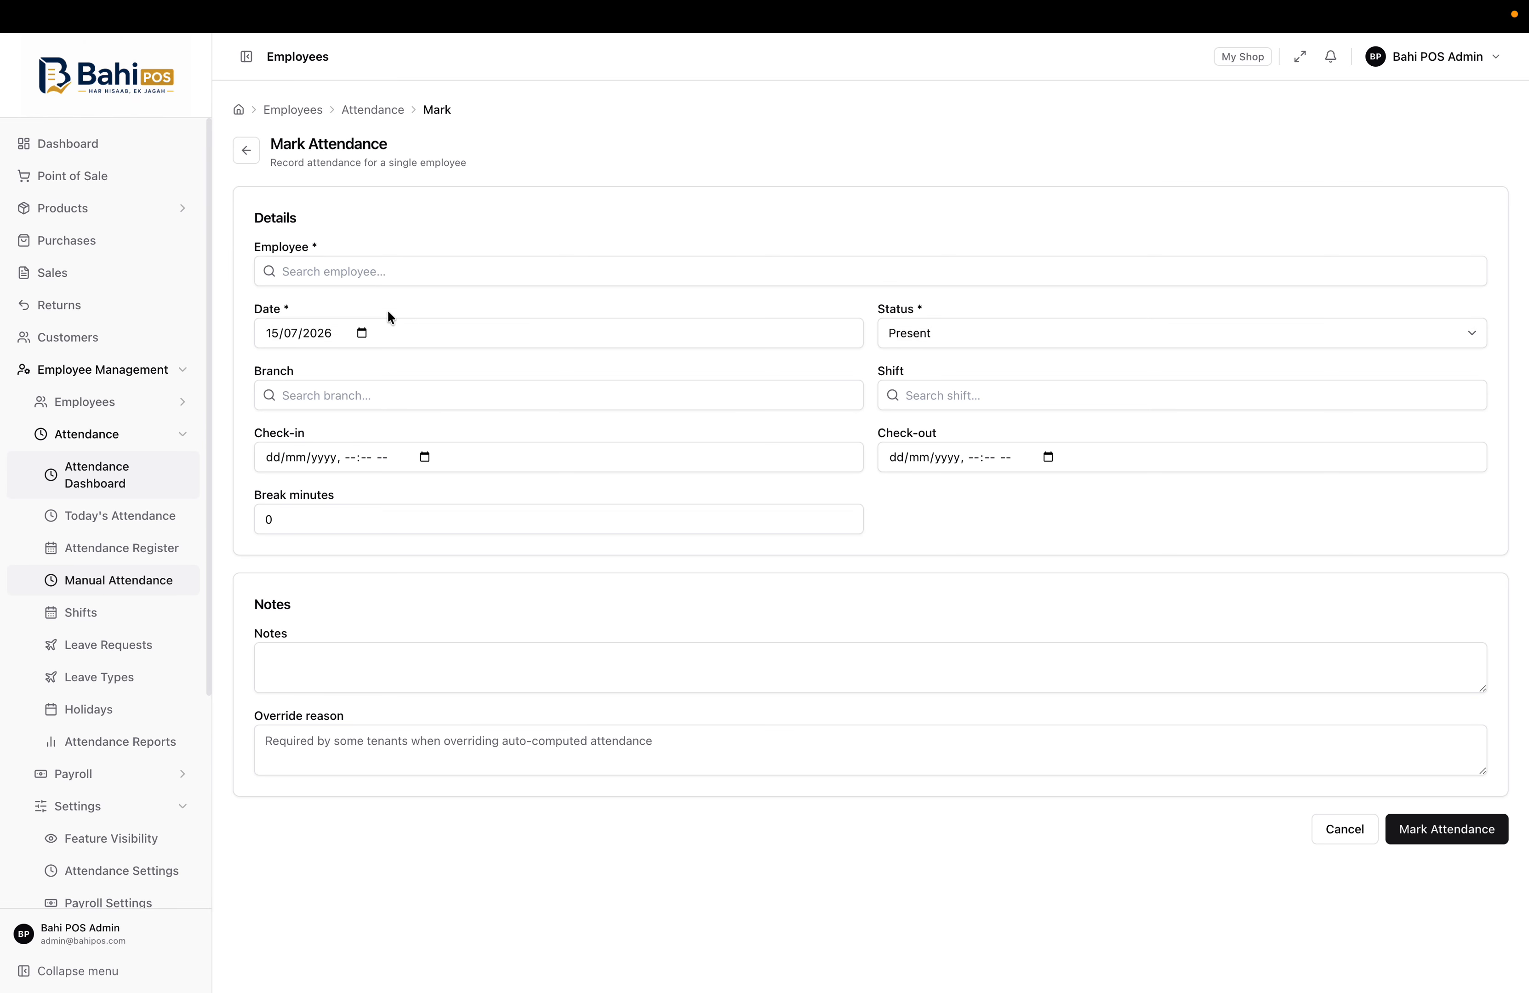
click(925, 323)
click(772, 610)
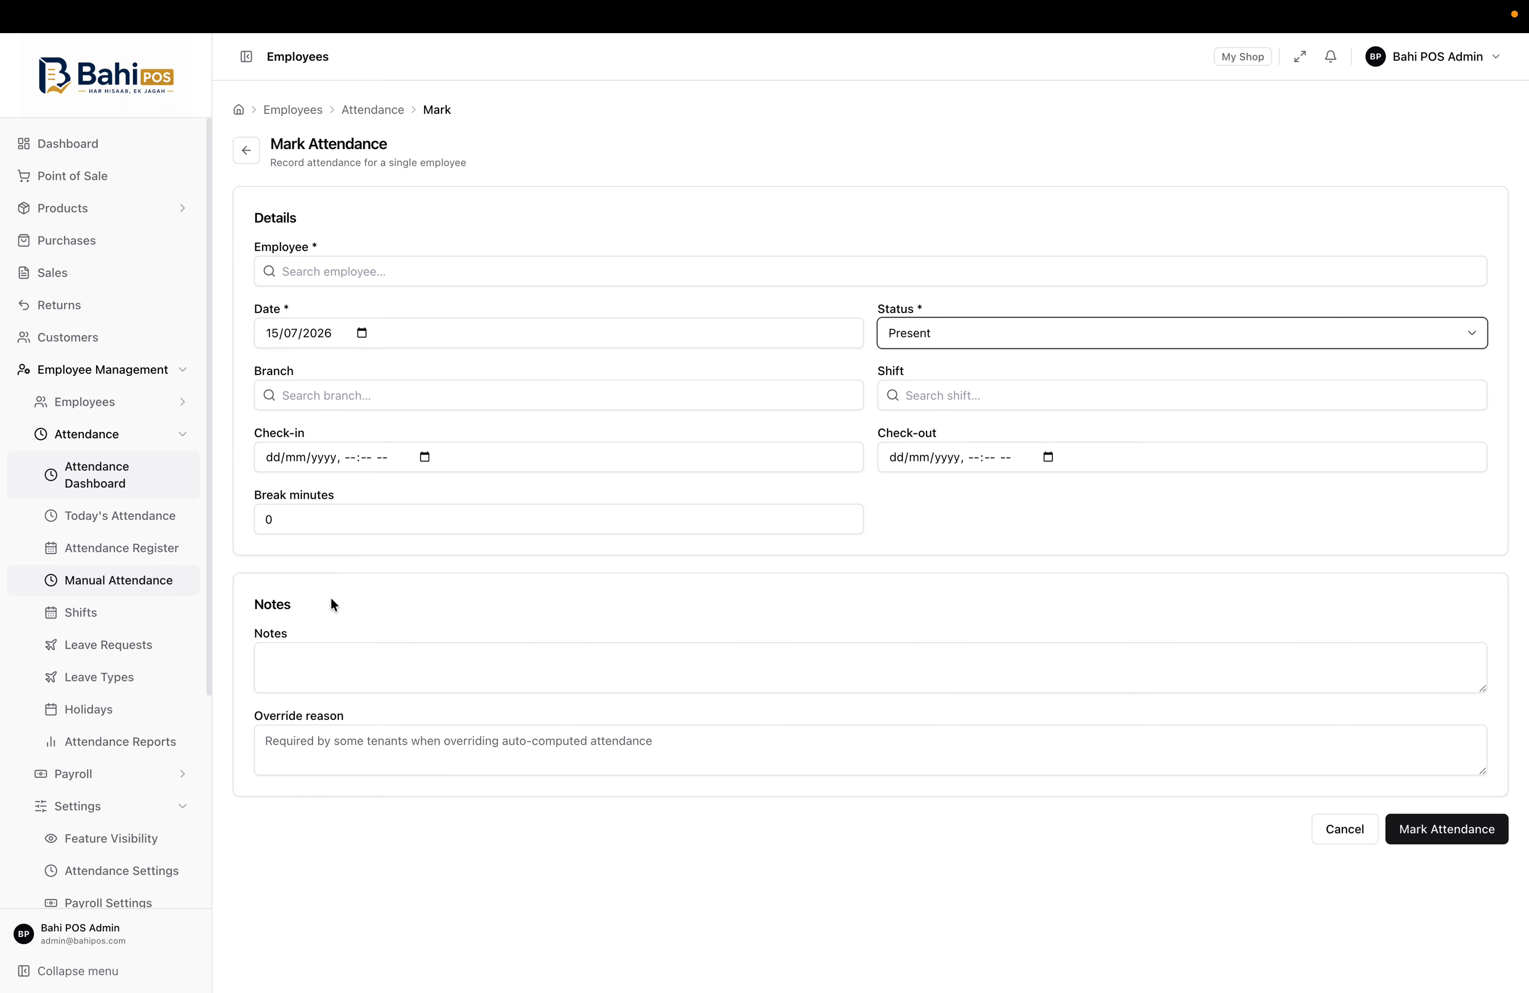
click(96, 623)
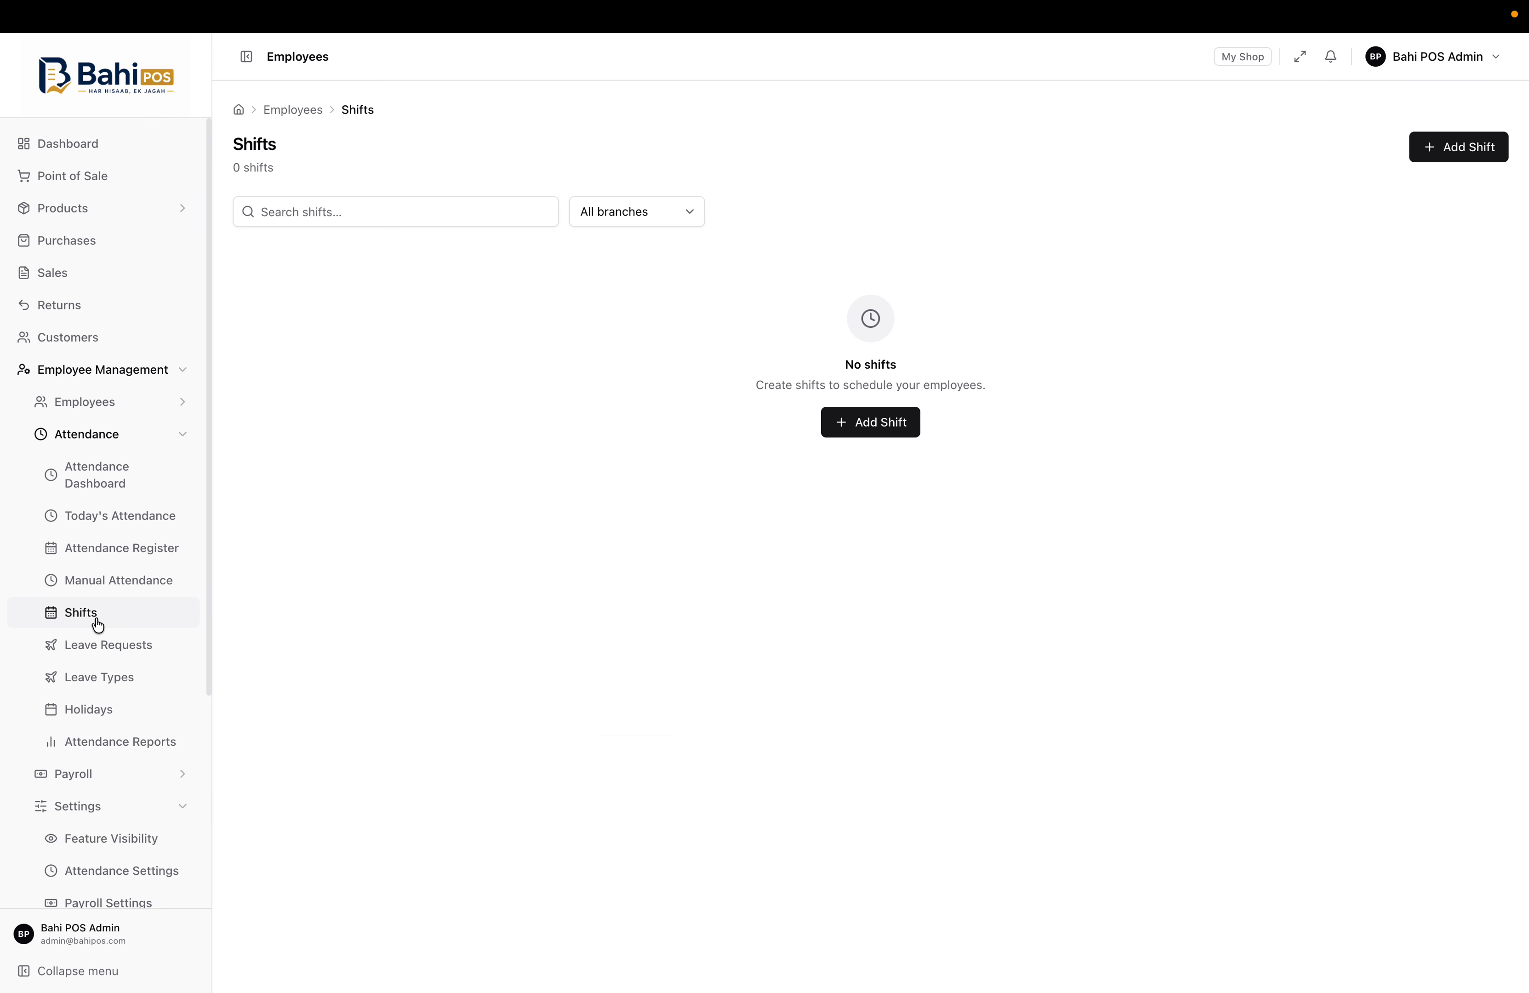
Browse leave requests, leave types and holidays, then view the daily attendance report for 16/06/2026–15/07/2026
click(147, 652)
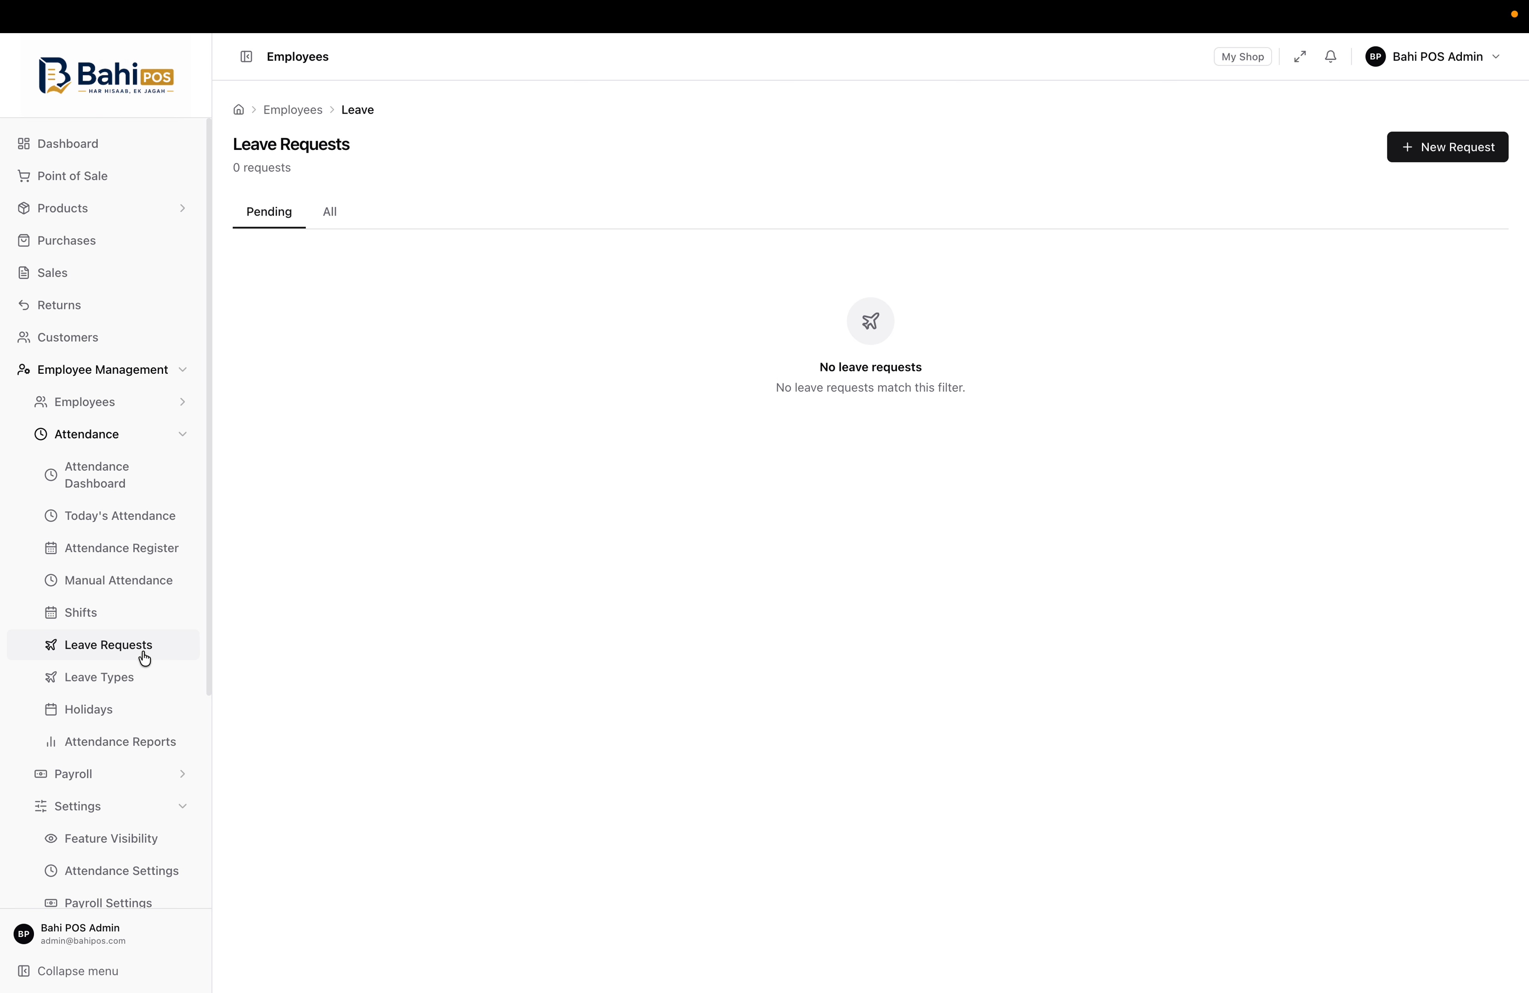
click(118, 687)
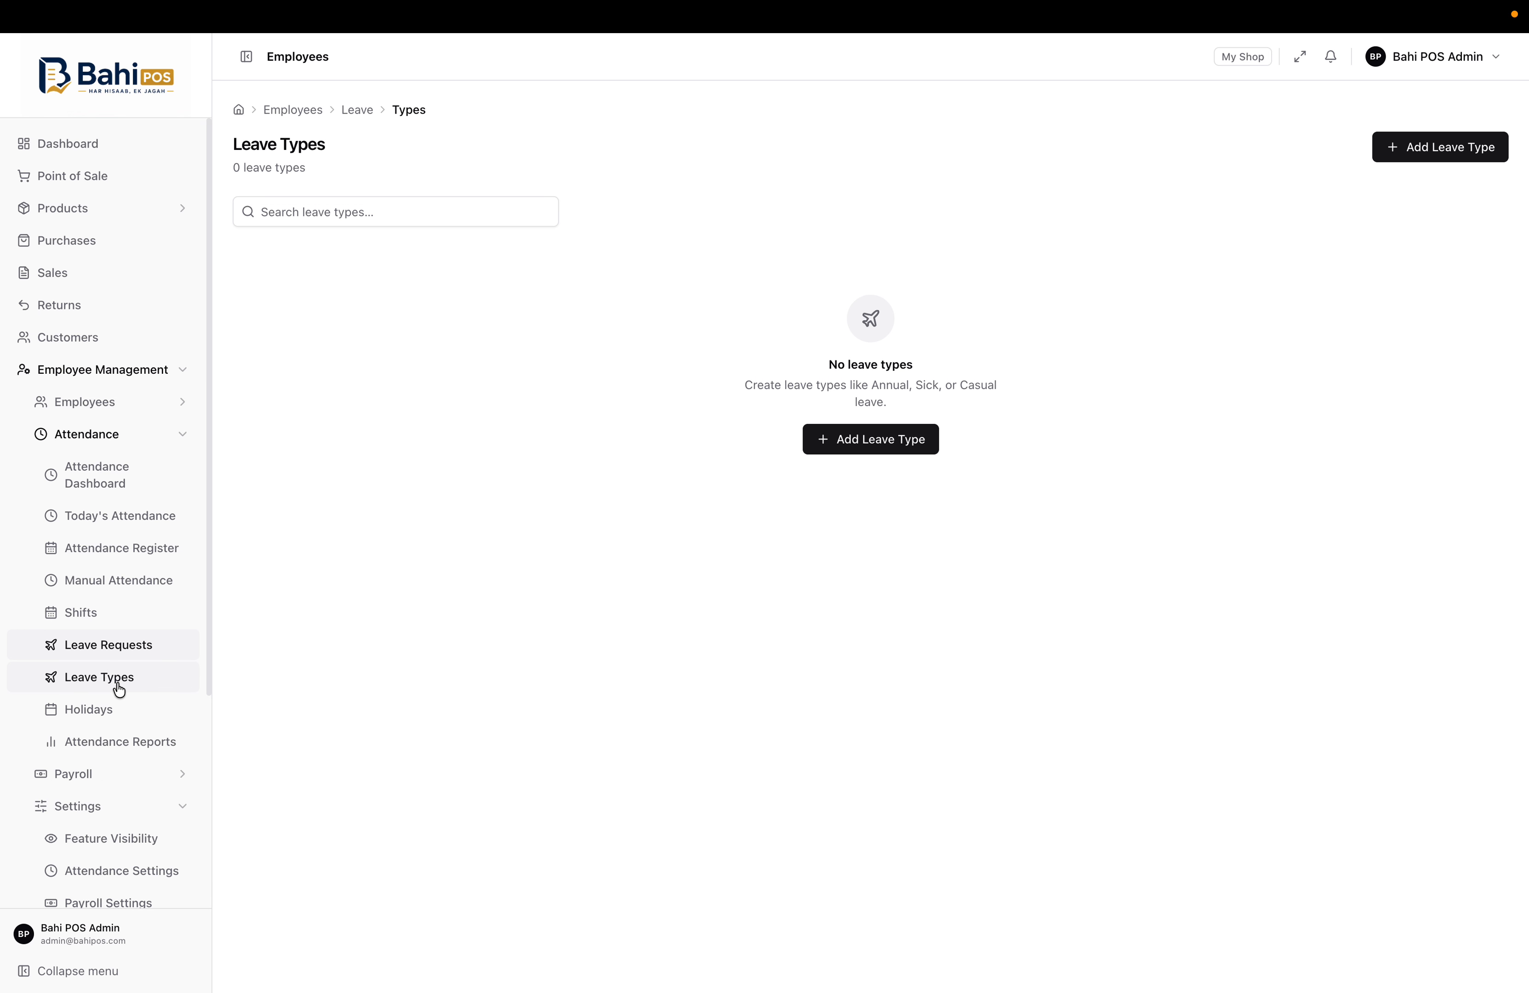
click(112, 716)
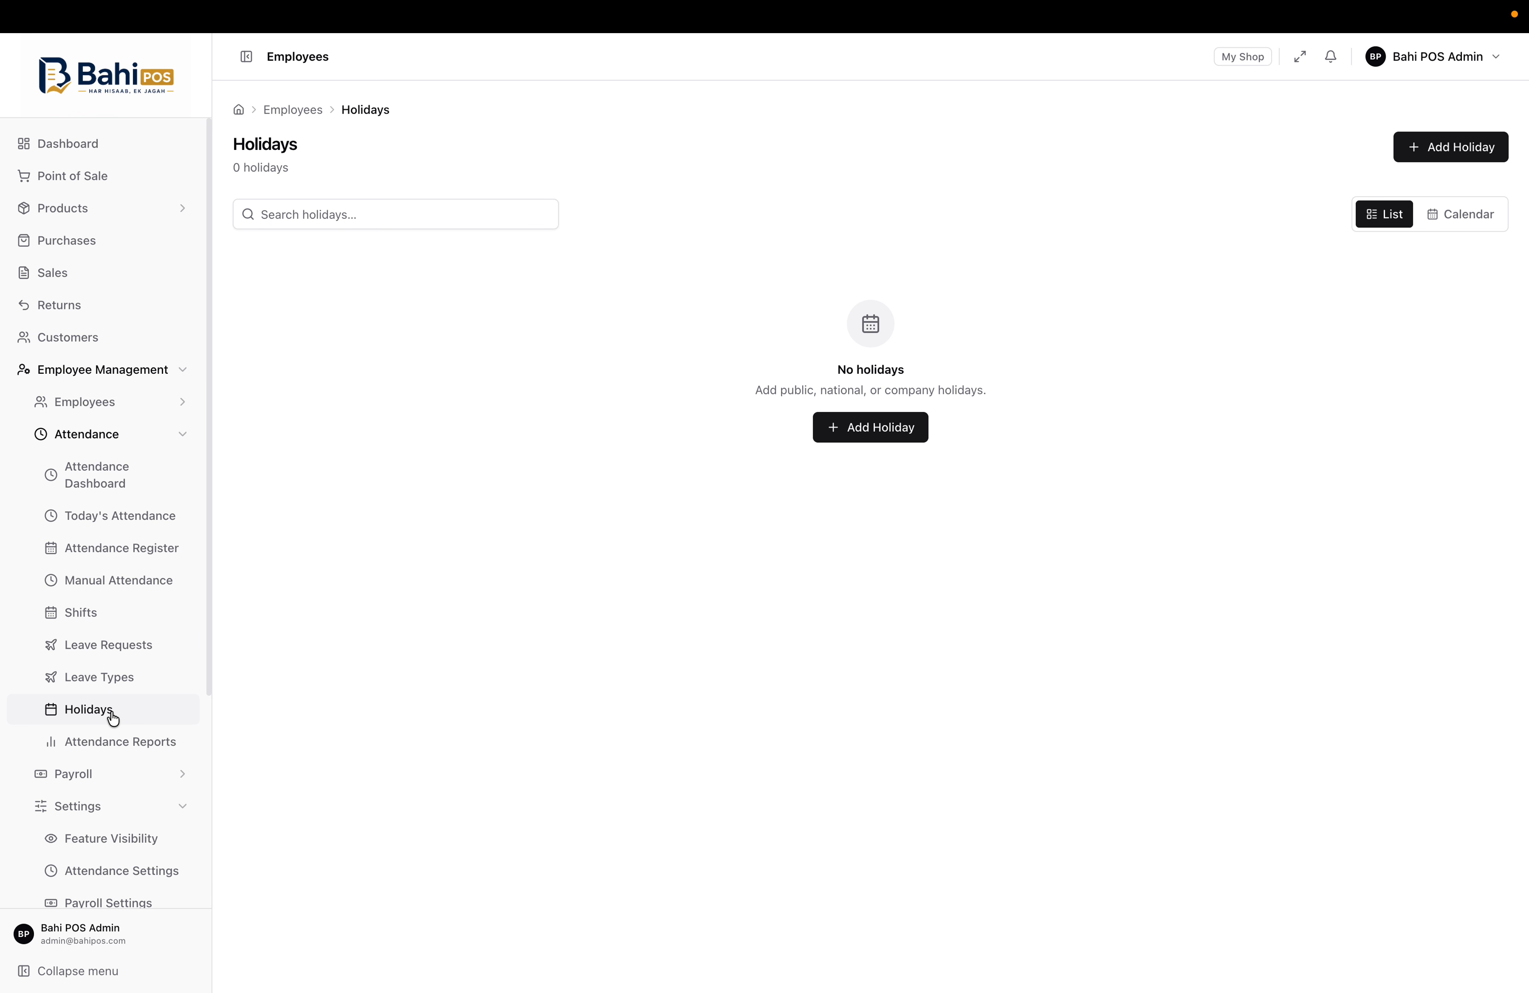
click(140, 741)
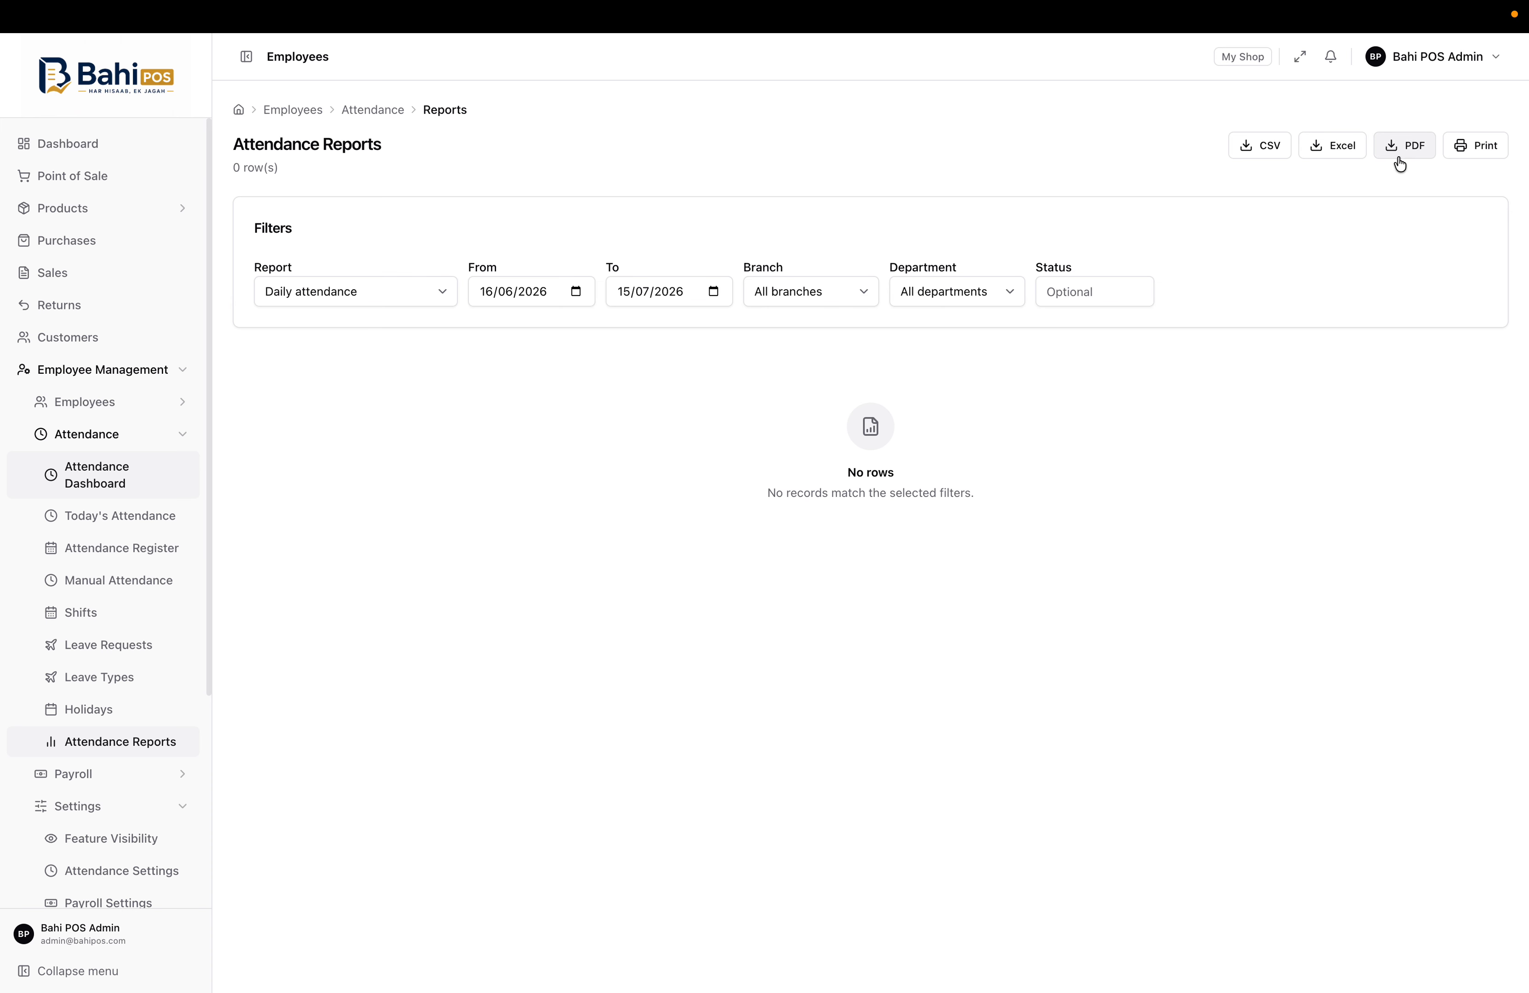
click(176, 440)
click(157, 472)
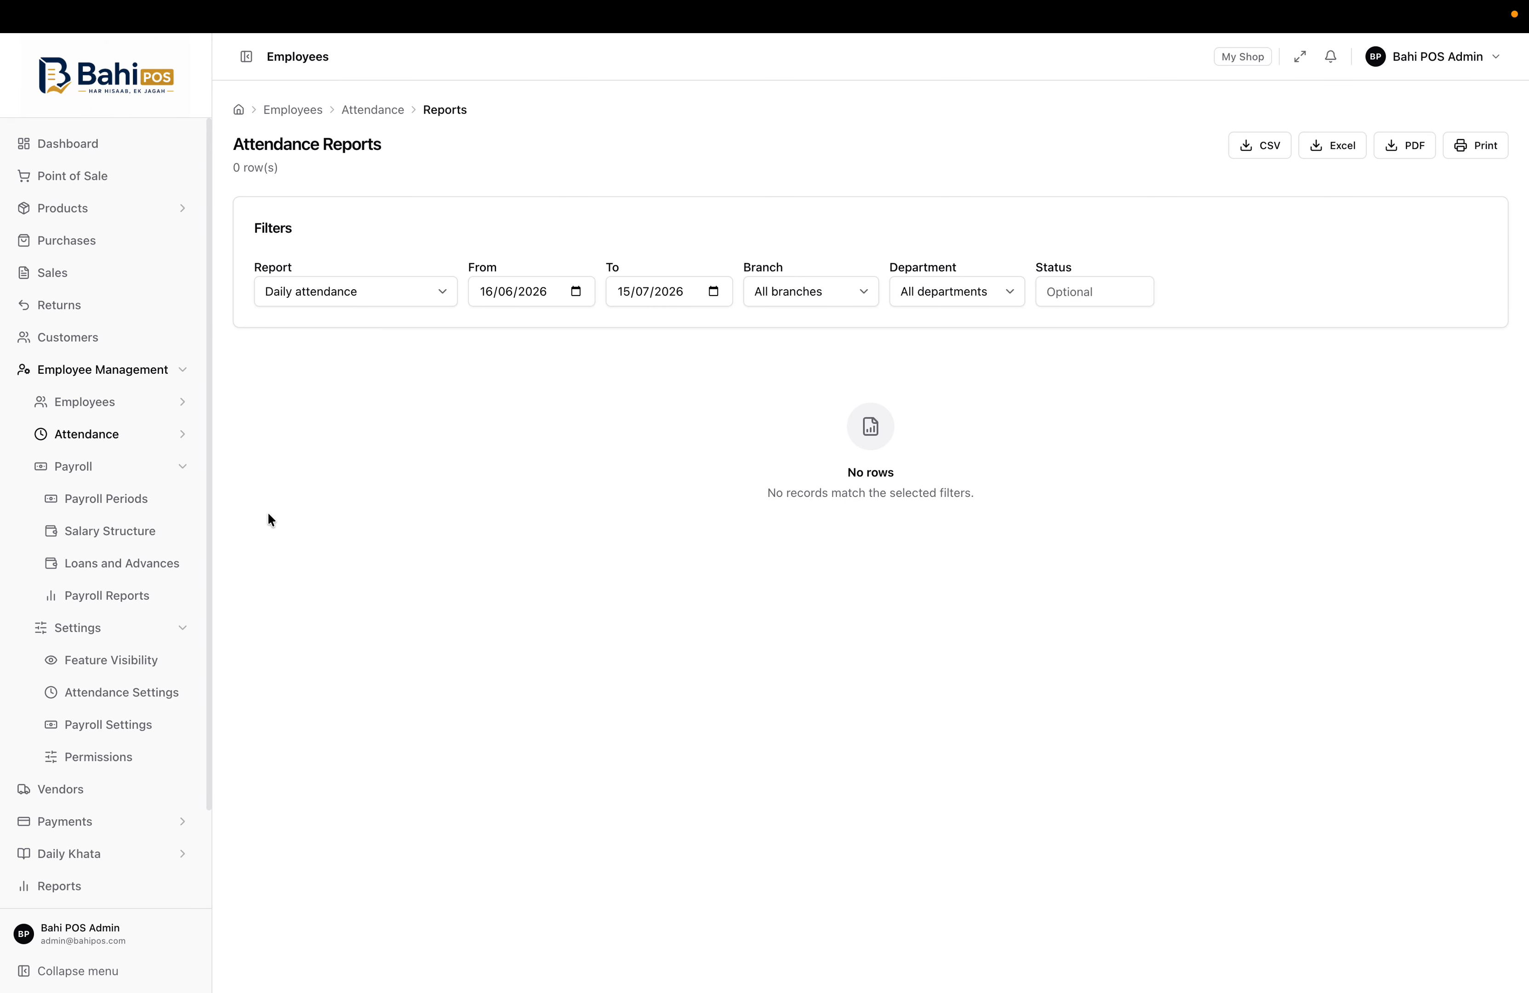
View Salary Structure, Loans and Advances and the empty Payroll Periods, then the 16/06/2026–15/07/2026 payroll summary
click(158, 533)
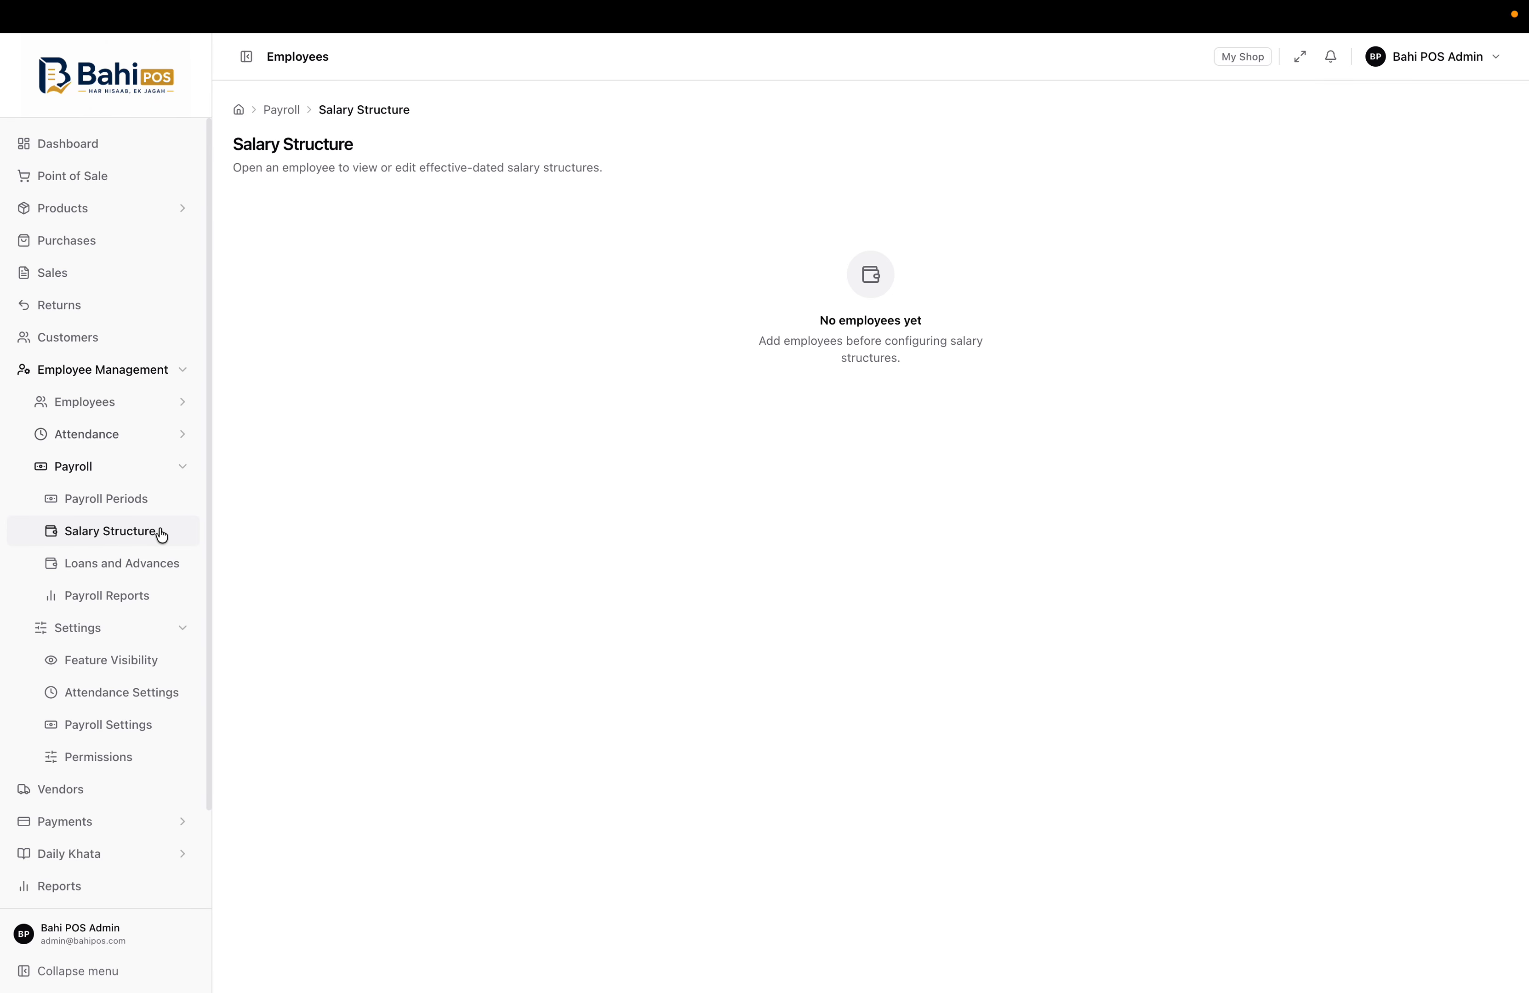
click(155, 565)
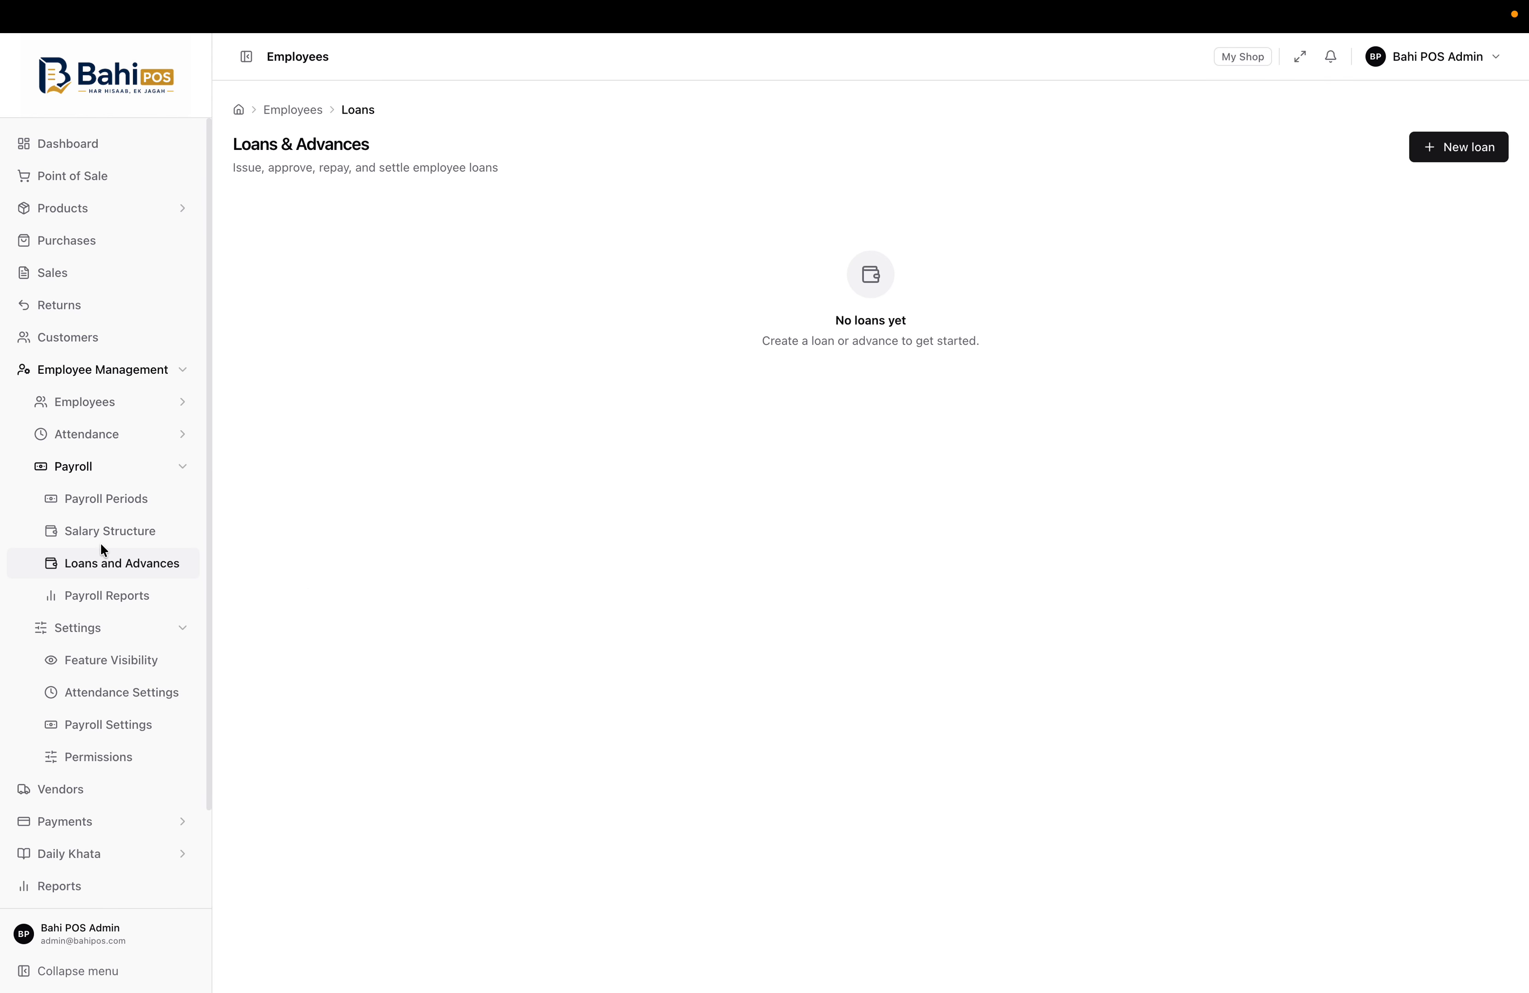
click(141, 503)
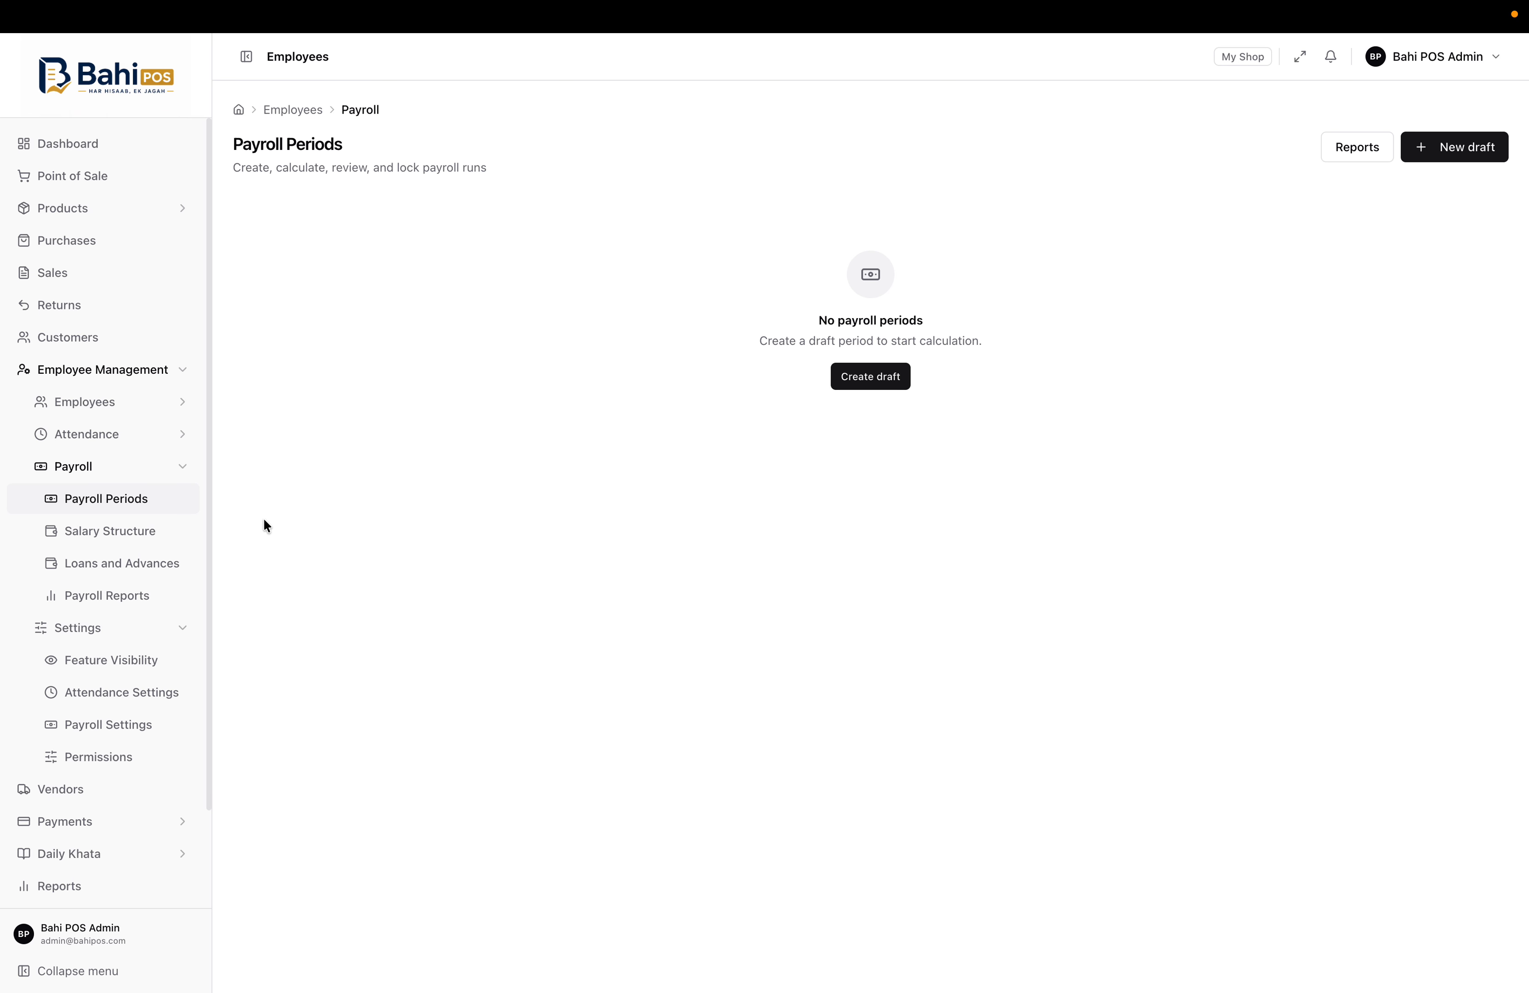
click(100, 597)
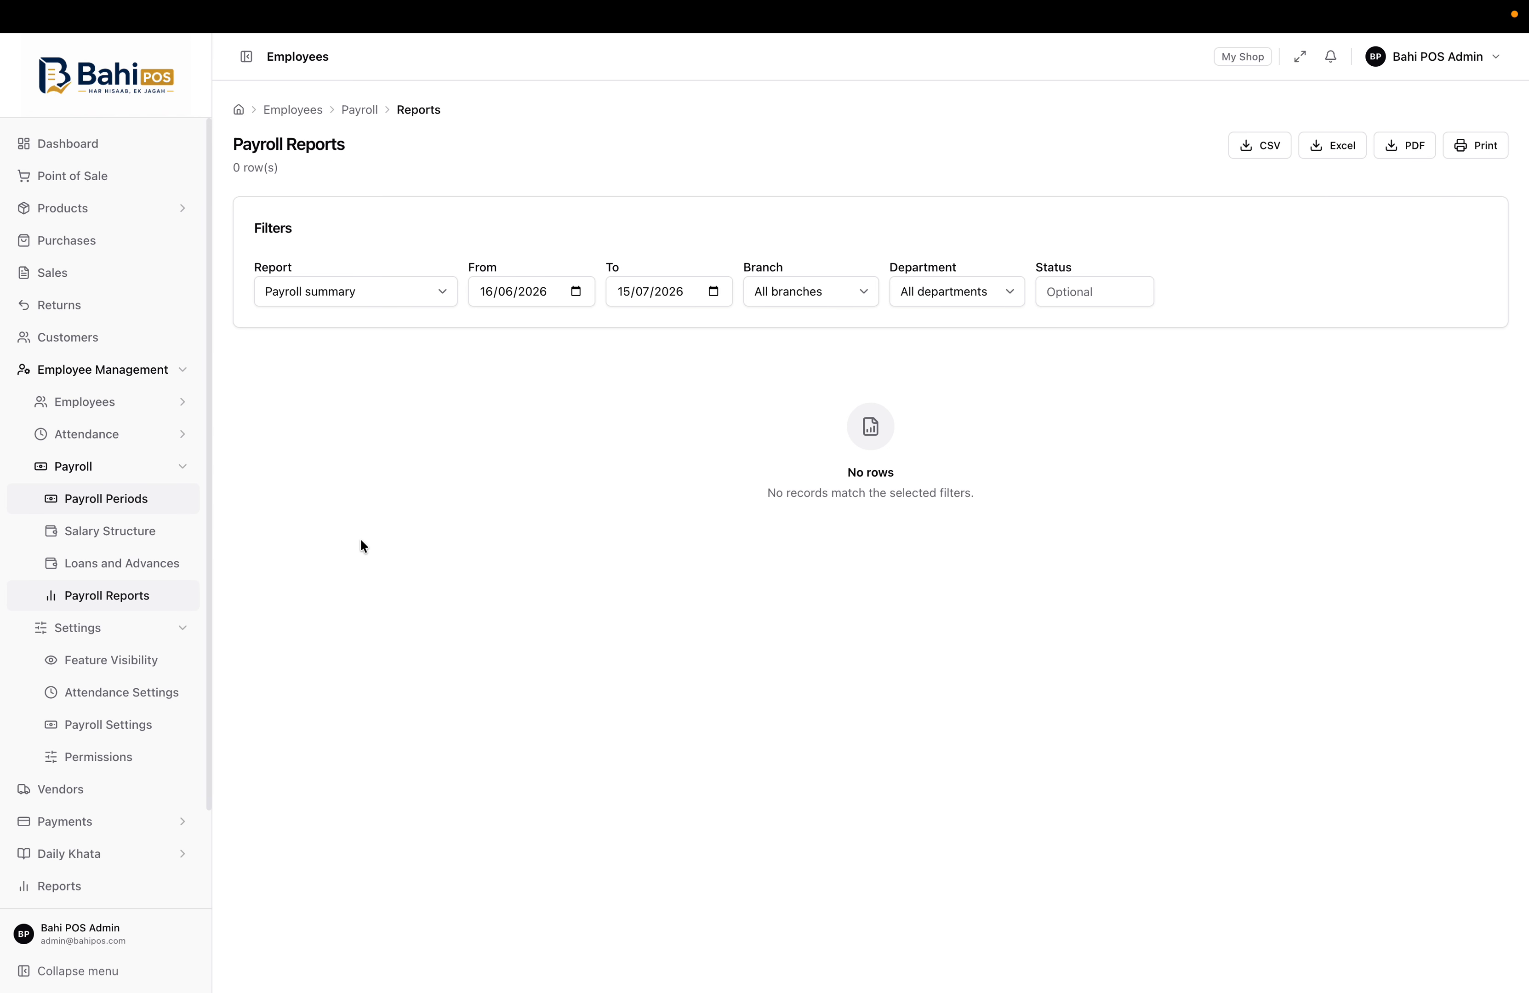
click(162, 630)
click(162, 630)
click(171, 470)
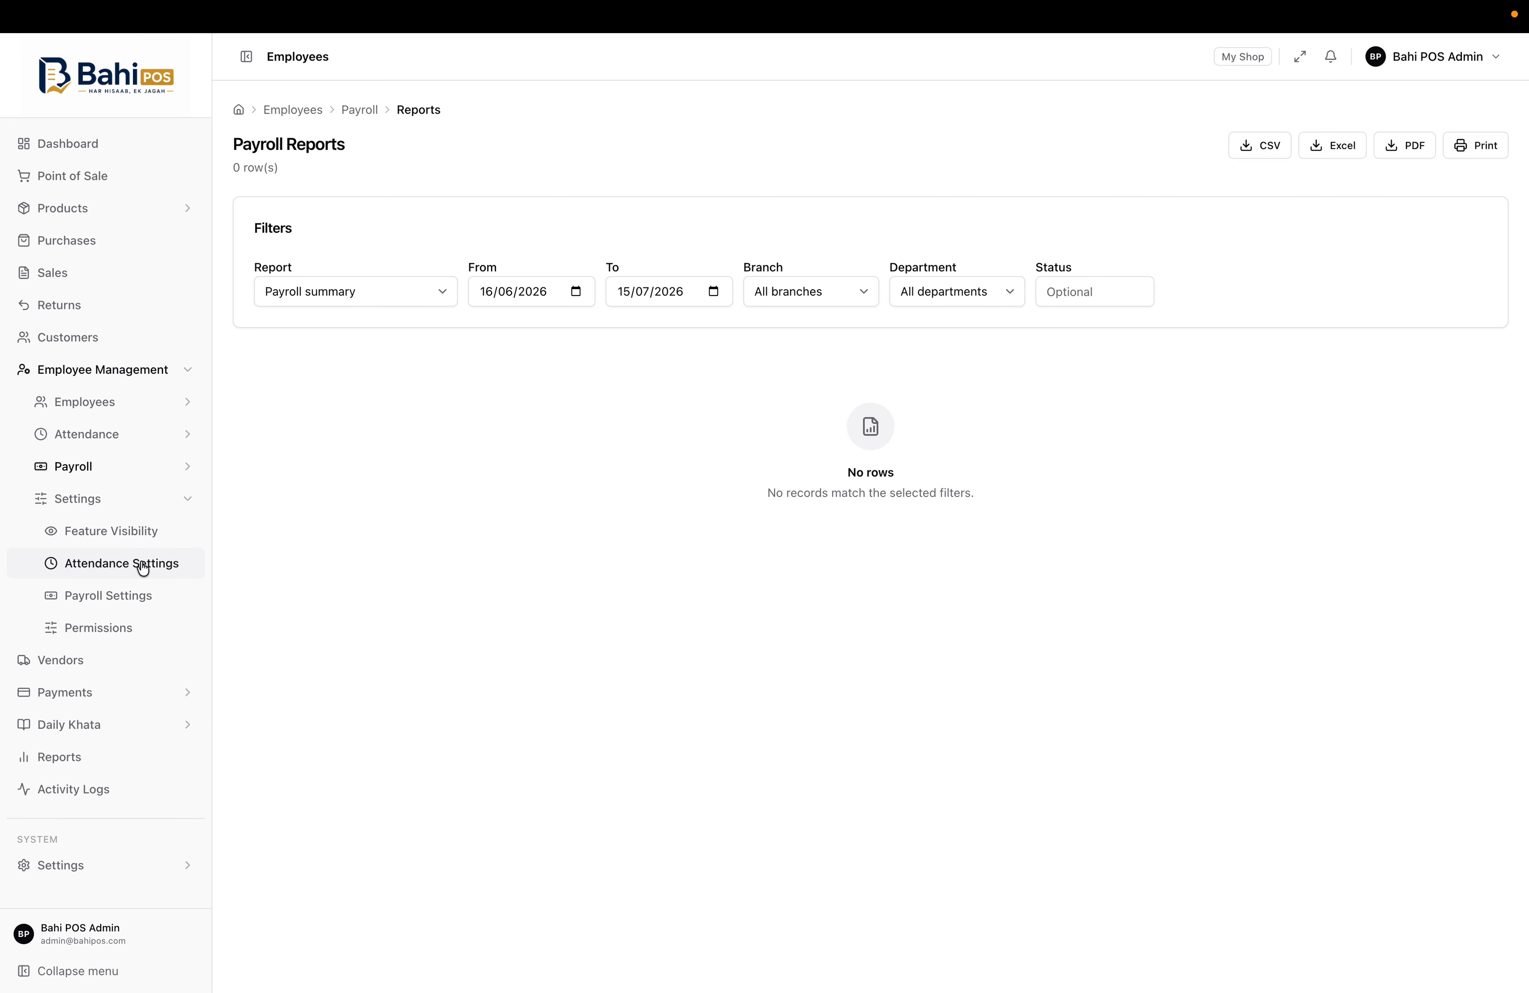
Scroll through the Attendance Settings rules
click(141, 565)
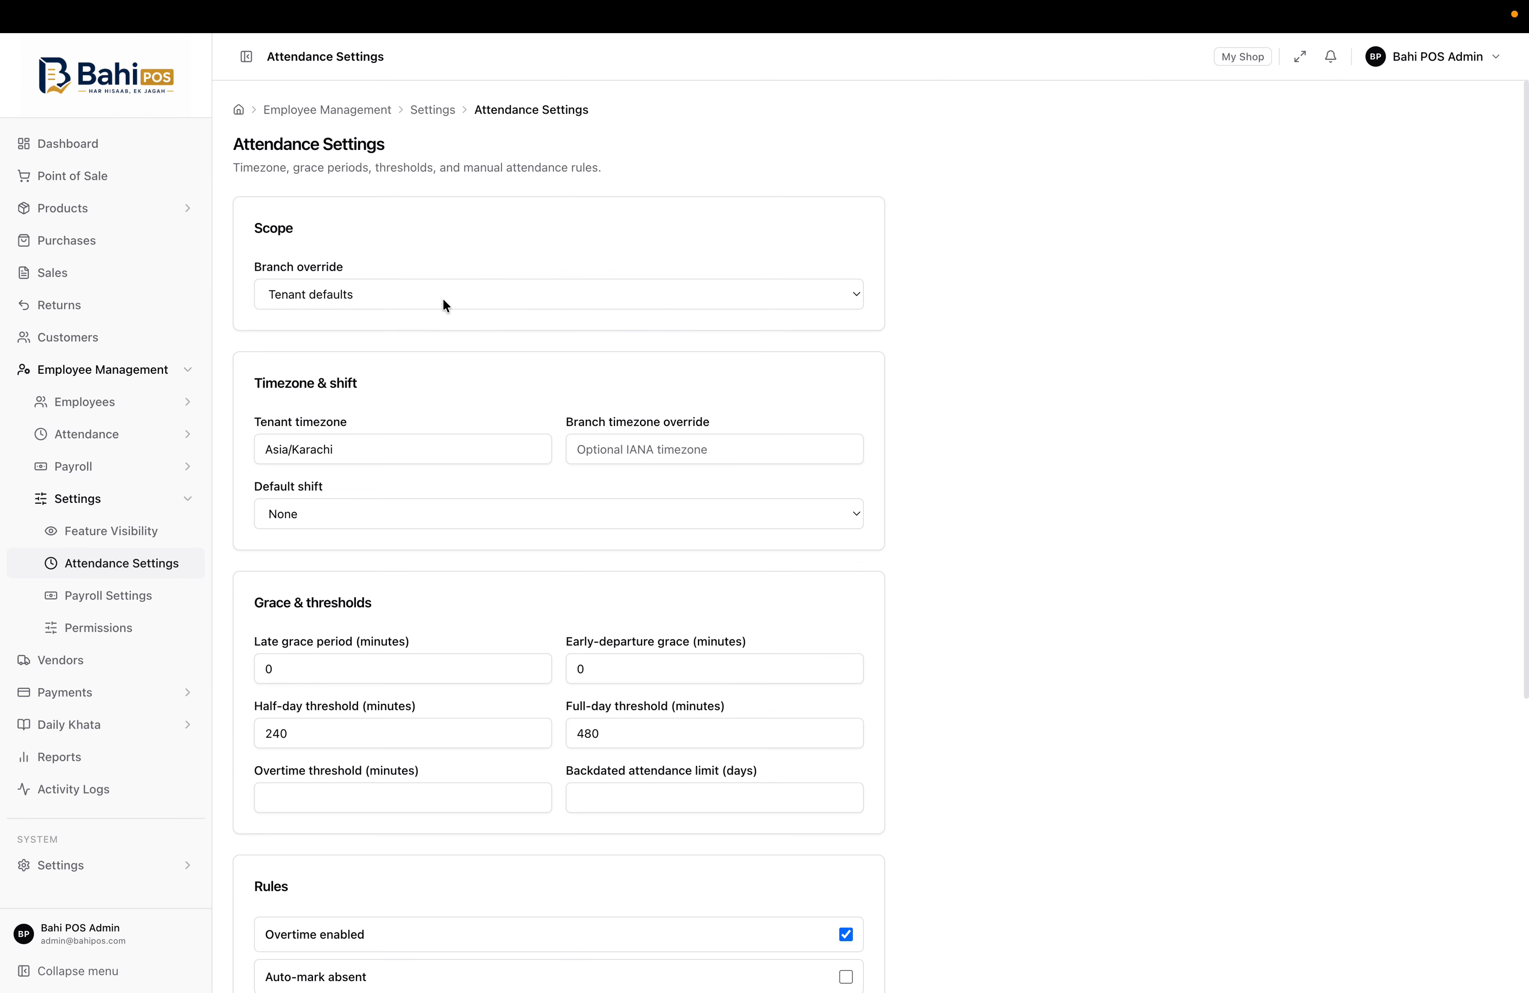
scroll(449, 475, down, 5)
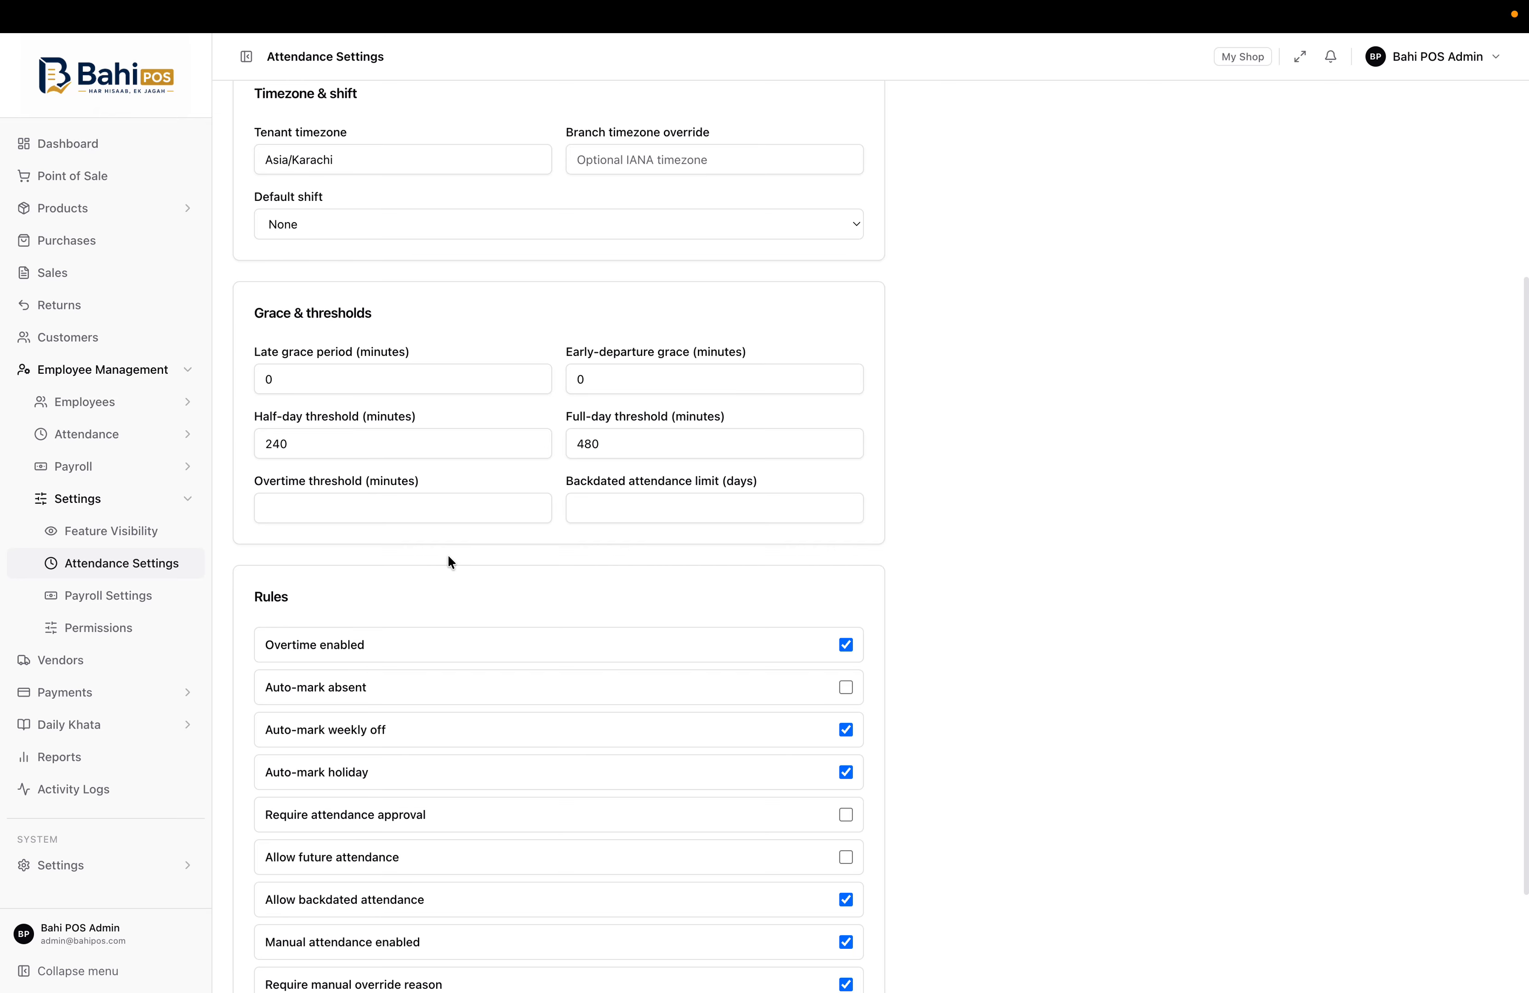
scroll(833, 556, down, 3)
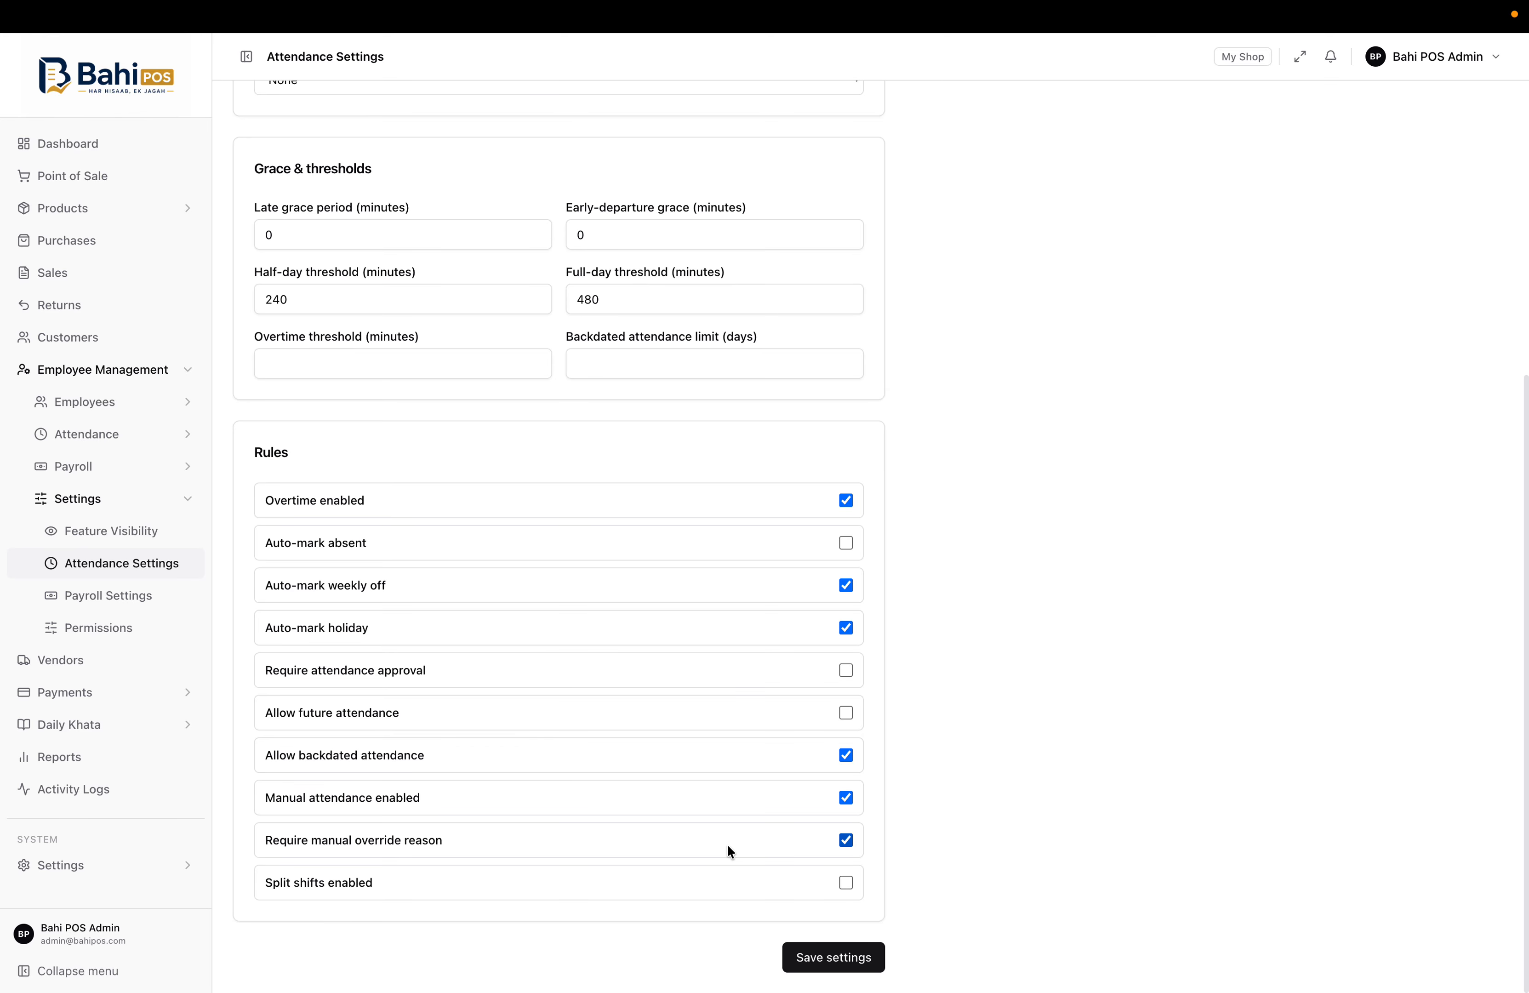
scroll(415, 769, up, 8)
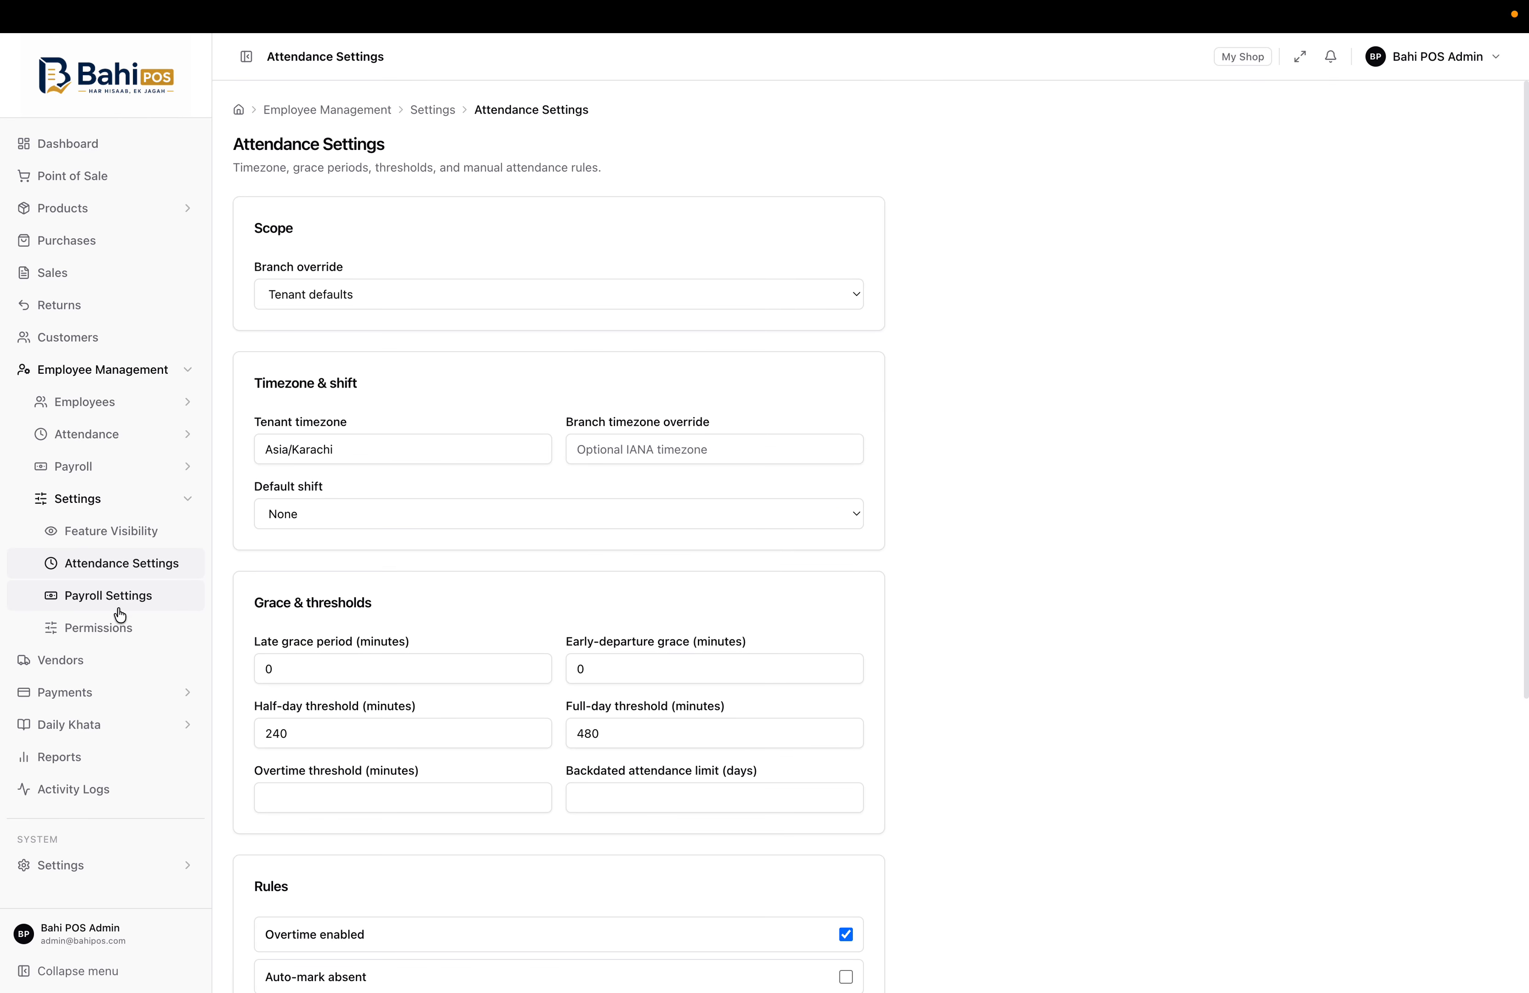
Scroll through the HR Permissions list
click(111, 625)
scroll(462, 648, down, 8)
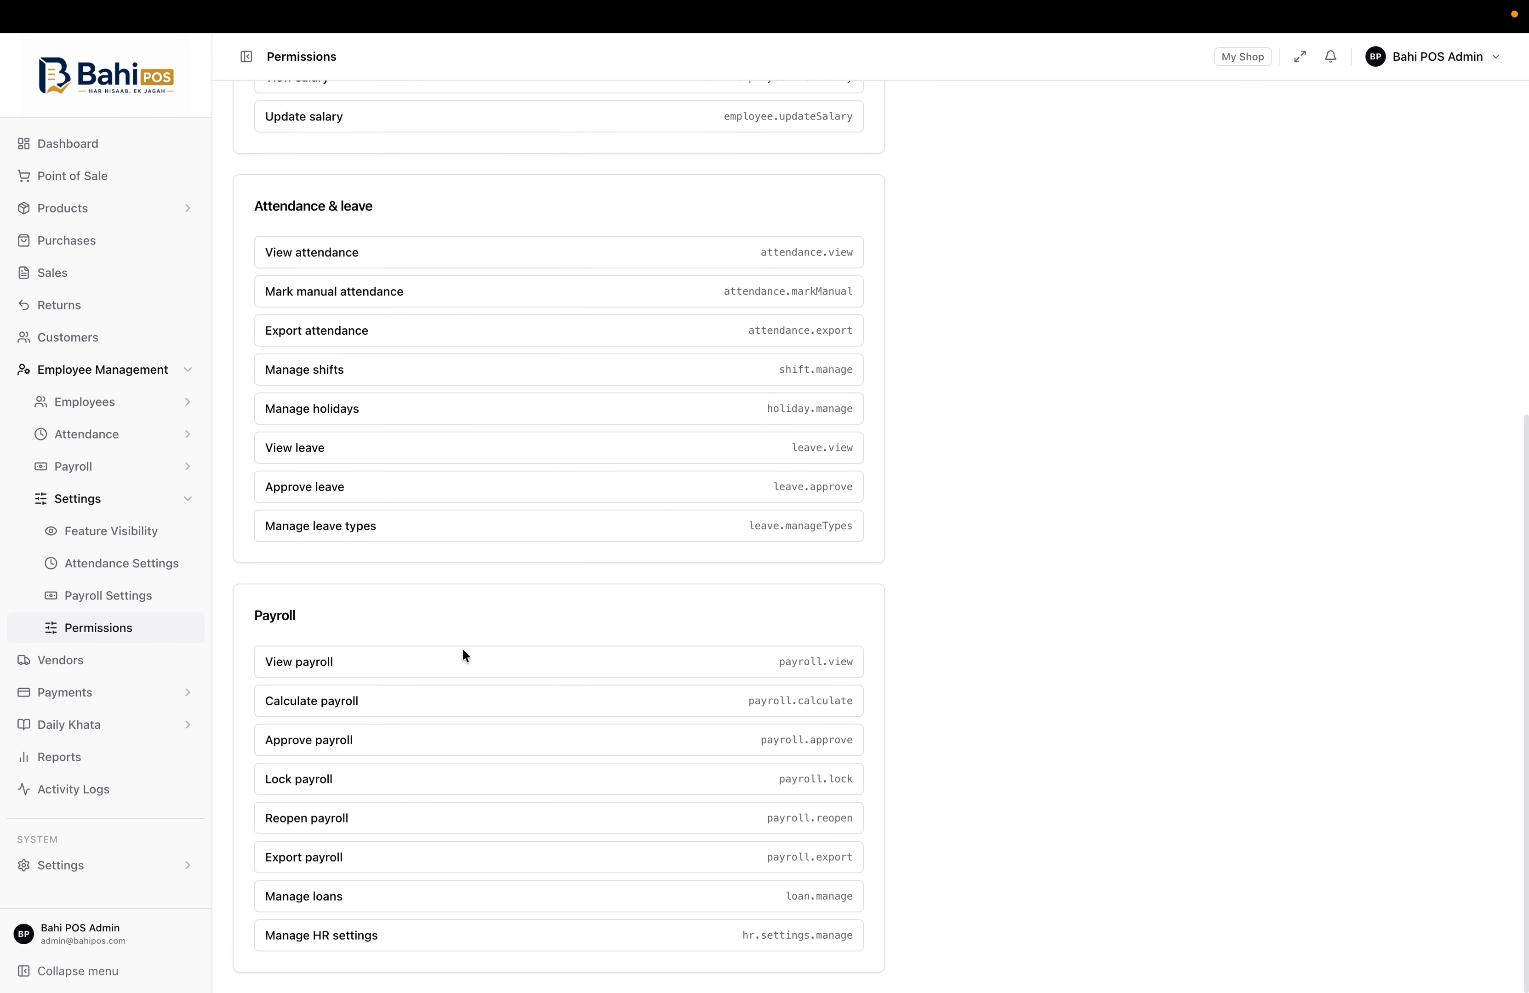
scroll(537, 530, up, 10)
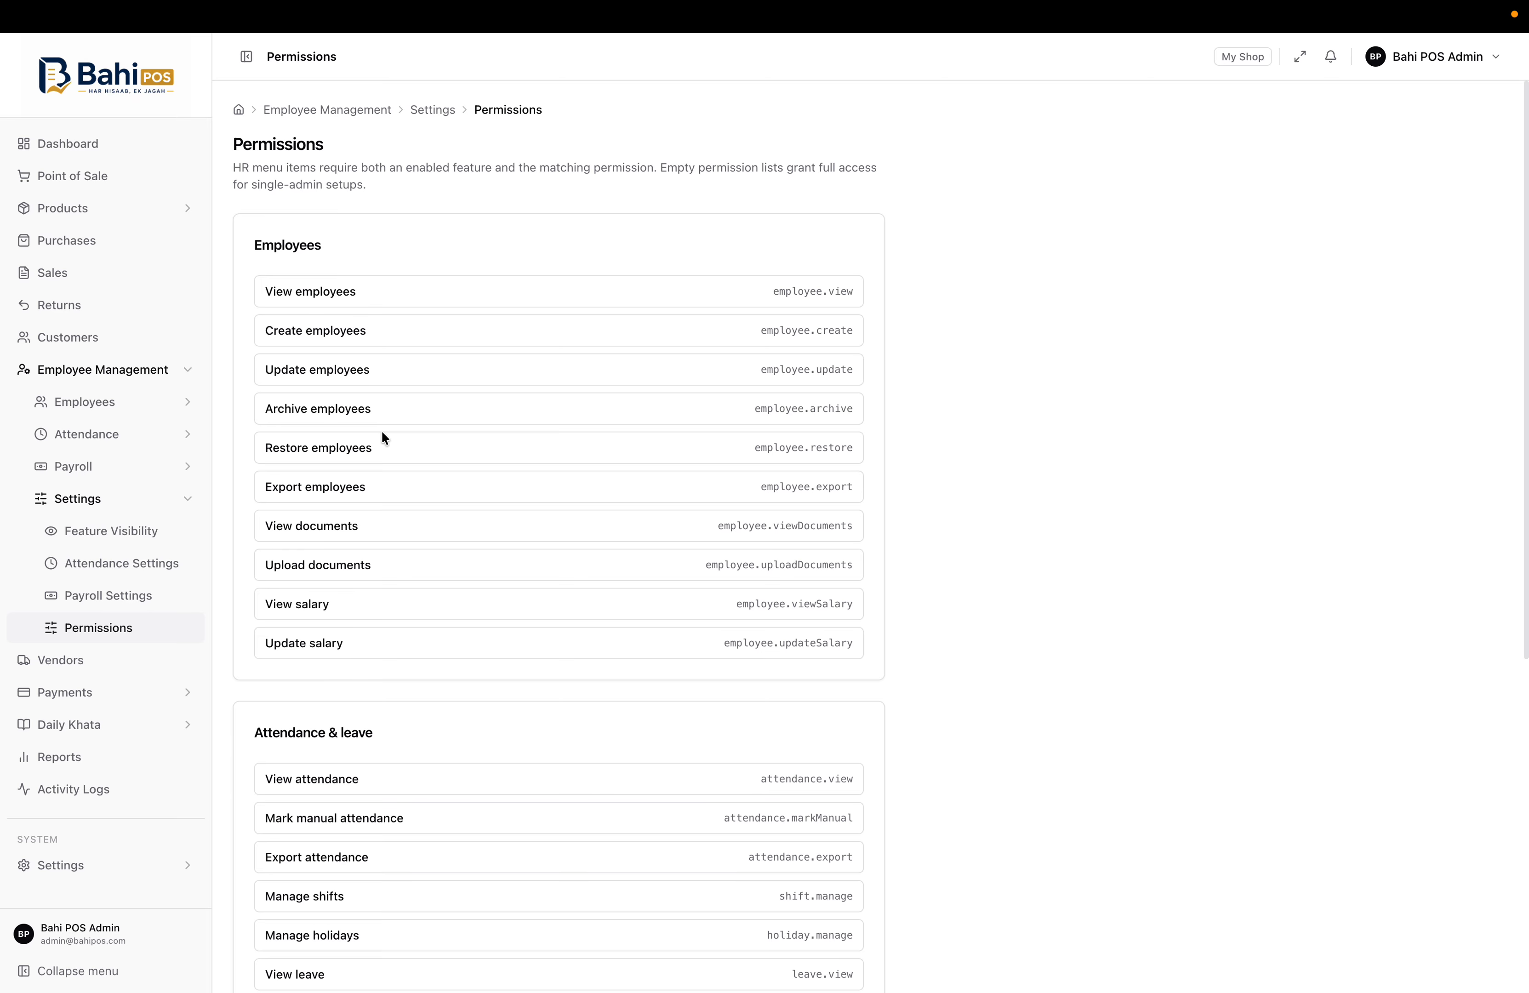
scroll(381, 430, down, 8)
scroll(427, 512, up, 8)
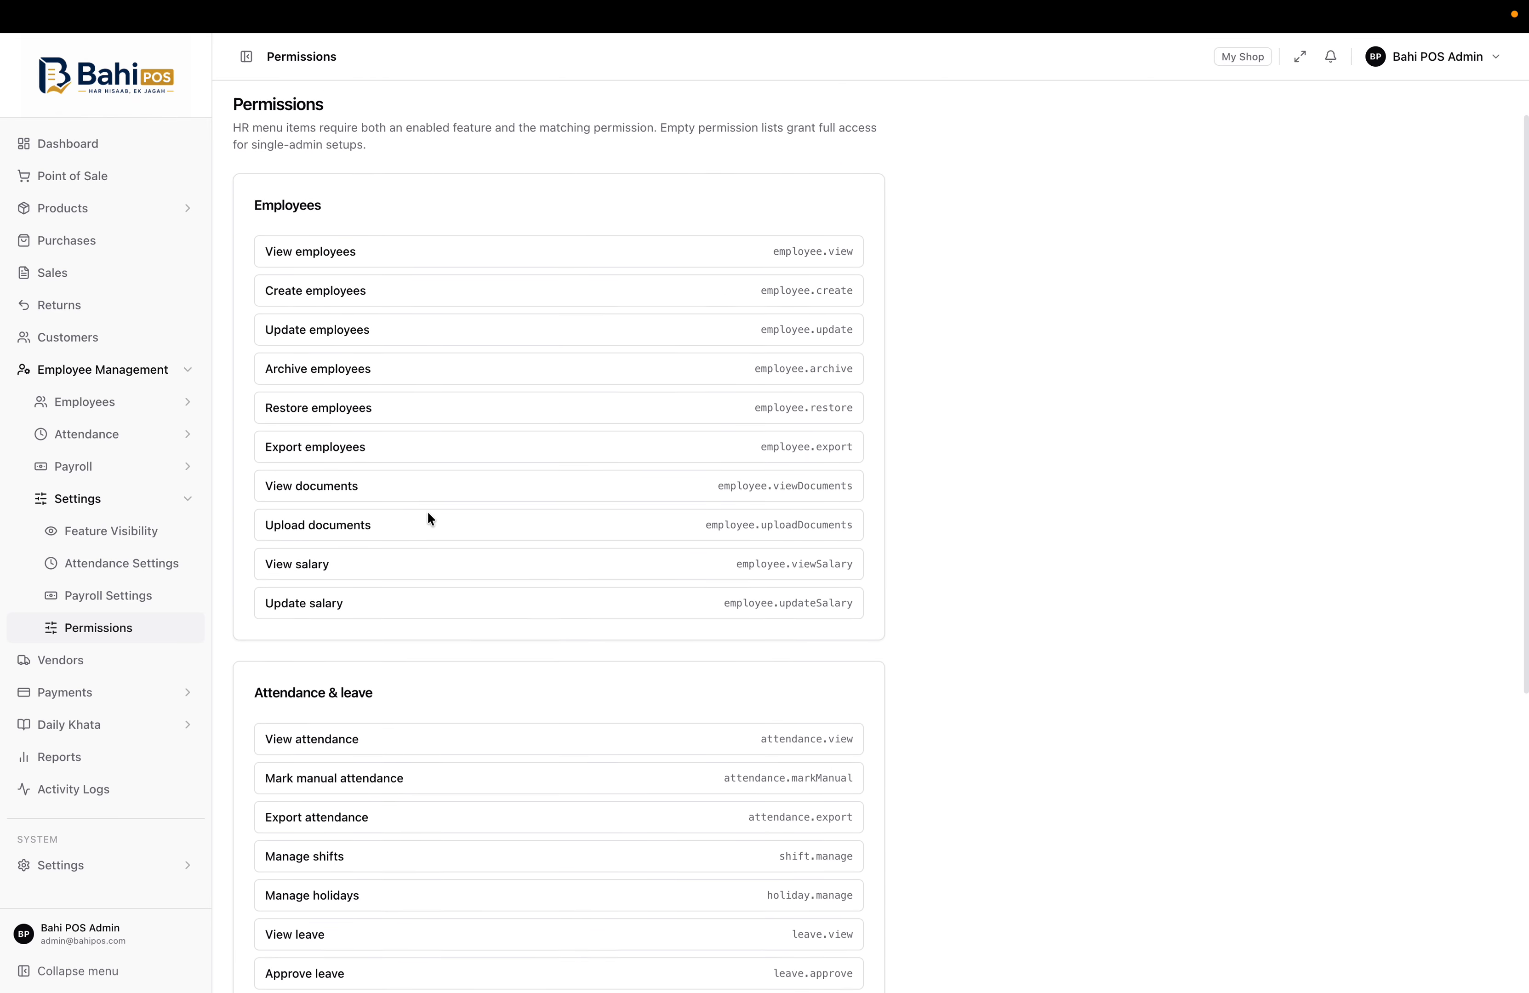
Collapse the HR settings and Employee Management sections and open Vendors, showing 0 vendors
click(136, 498)
click(165, 366)
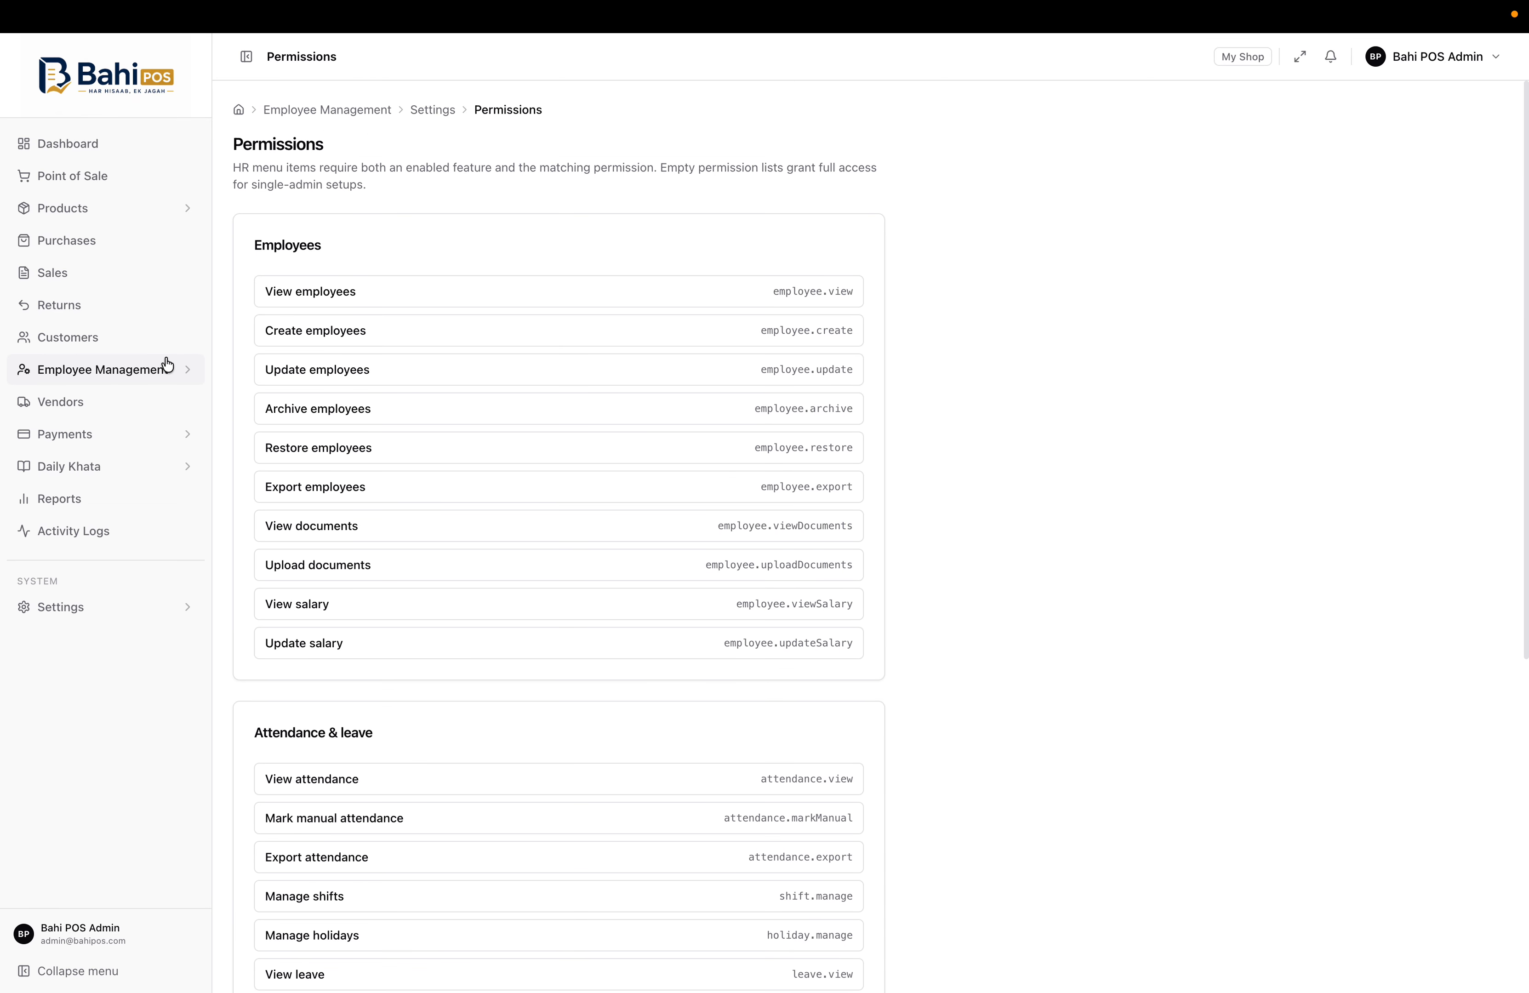
click(95, 407)
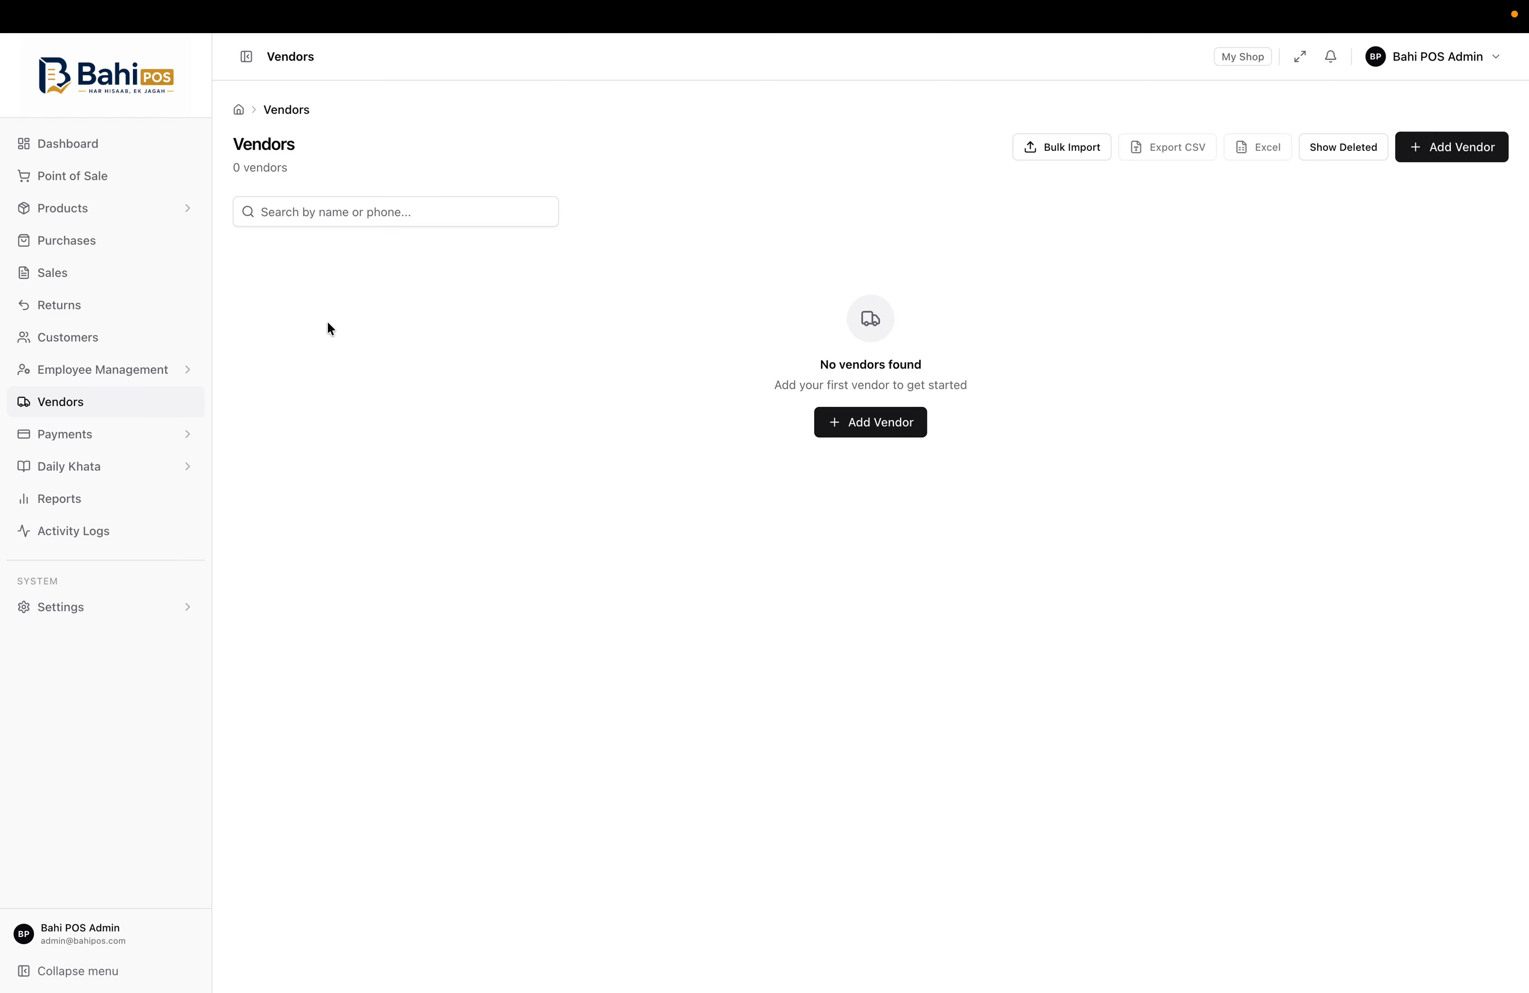
View All Payments and the Payment Channels list
click(143, 445)
click(117, 471)
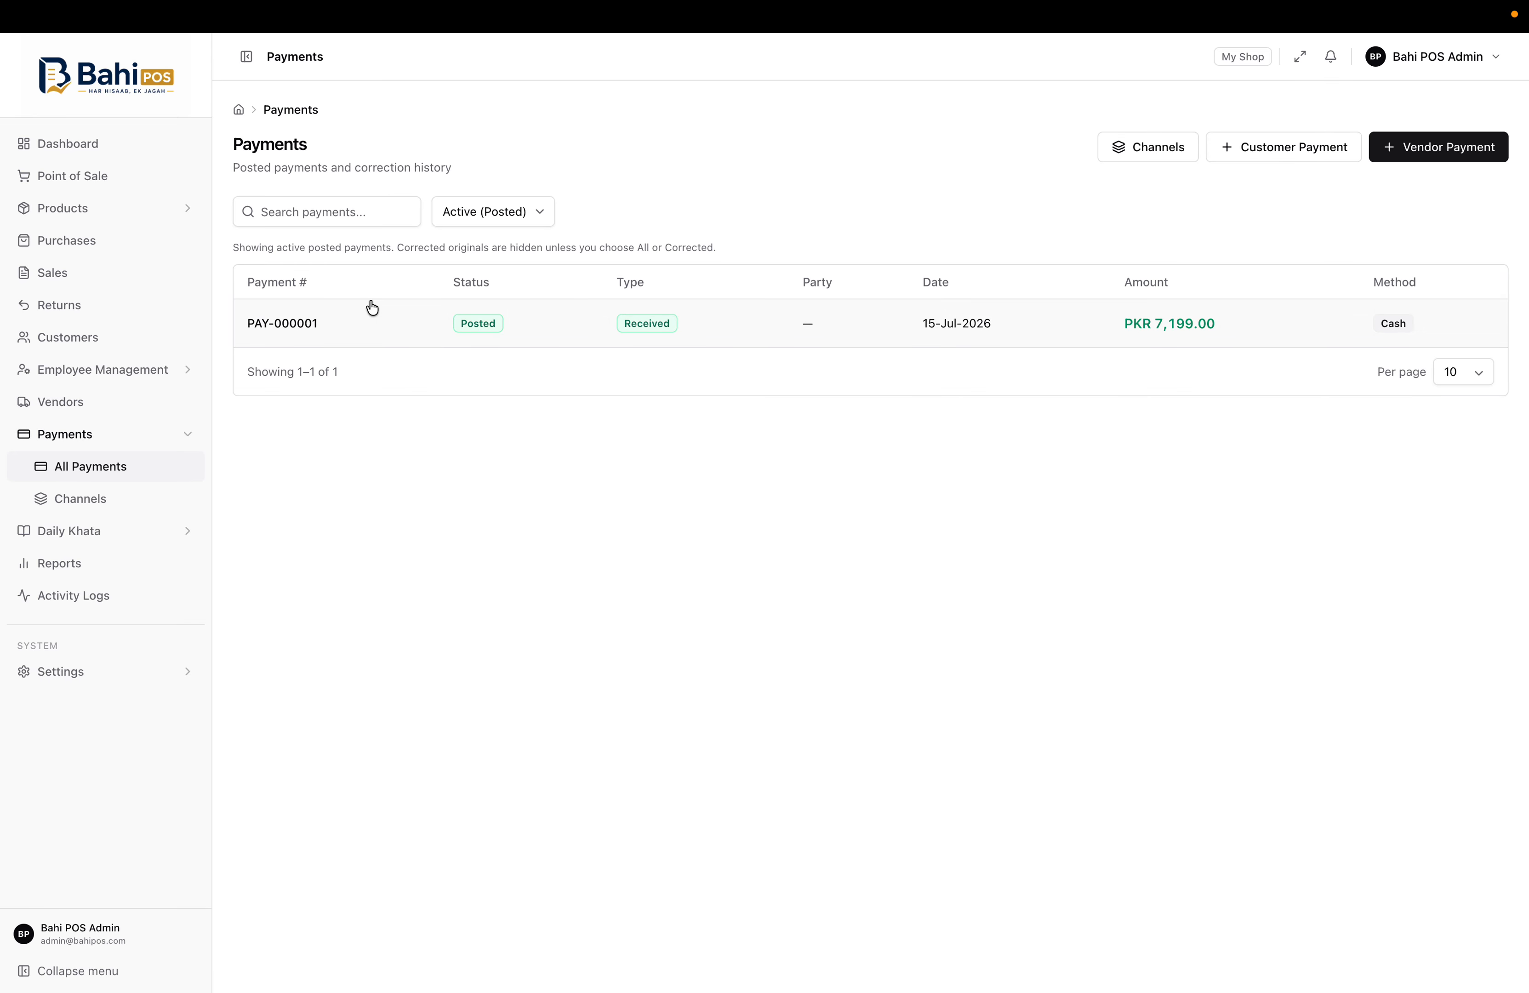
click(119, 498)
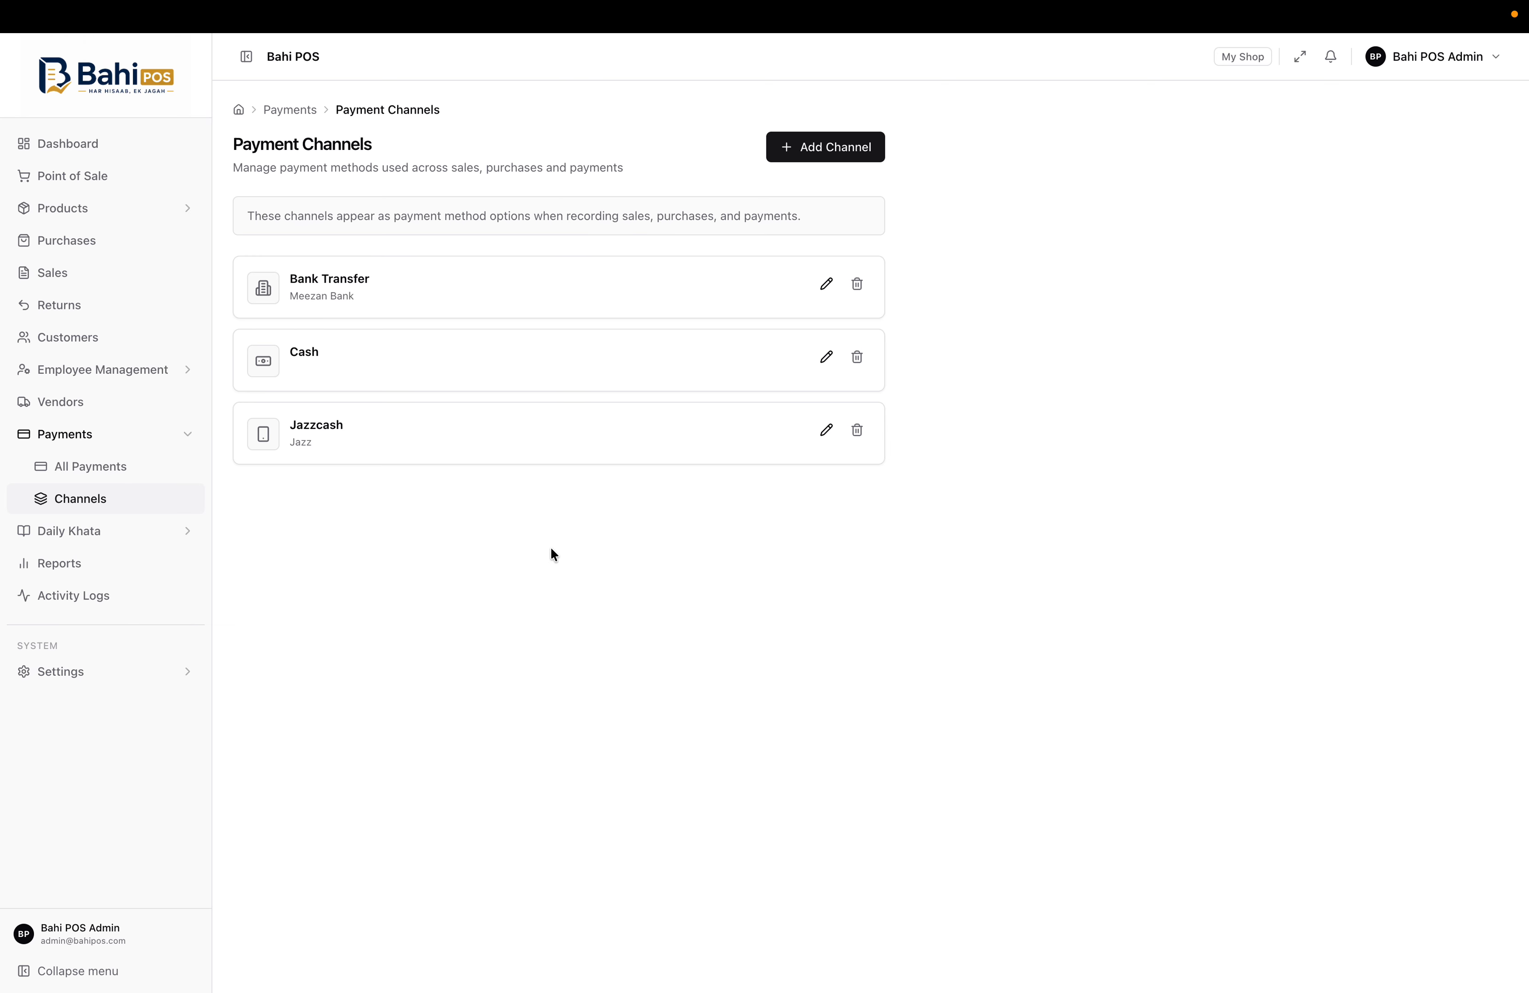
Check the Point of Sale Payment dropdown, keeping Cash, then return to the Payment Channels list
click(136, 177)
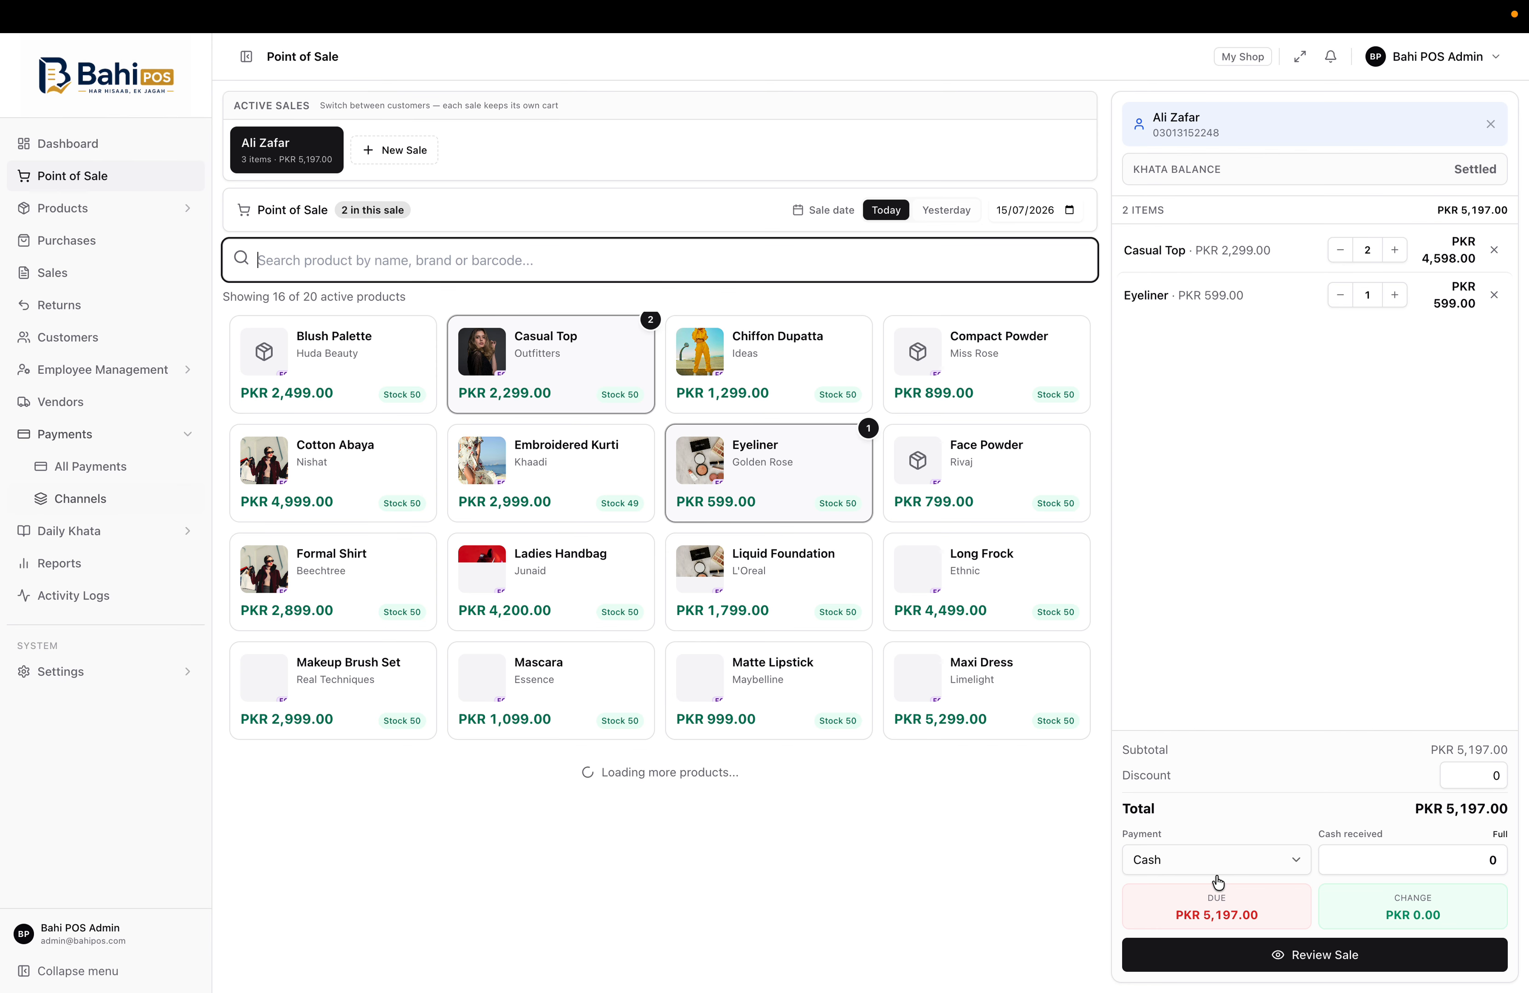
click(1220, 862)
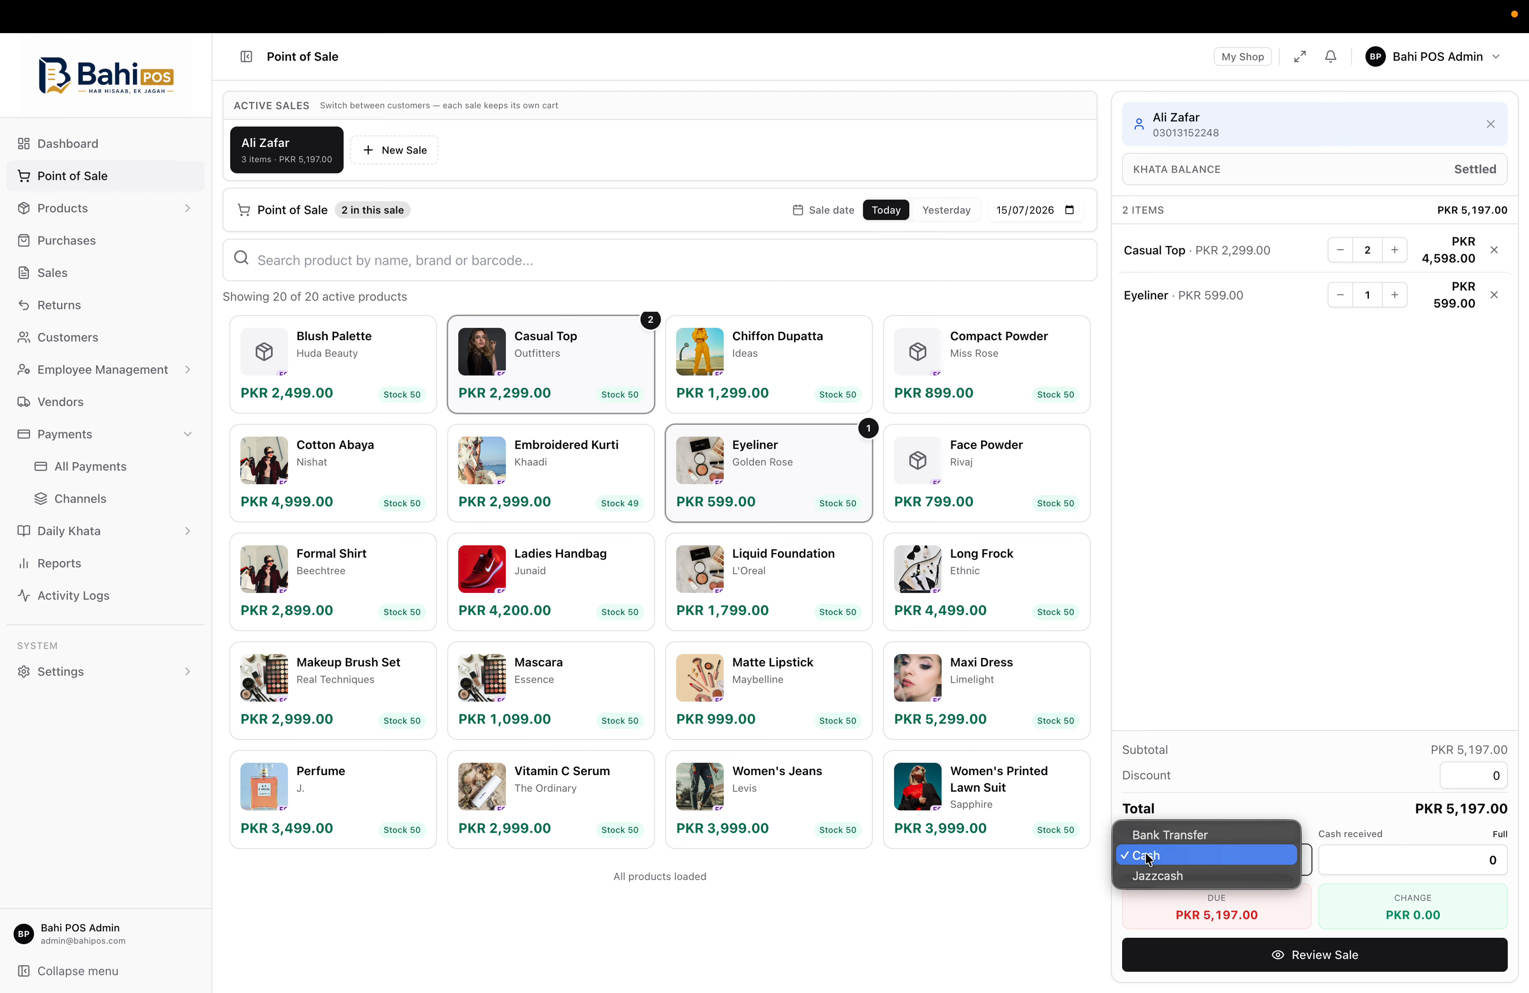
click(80, 499)
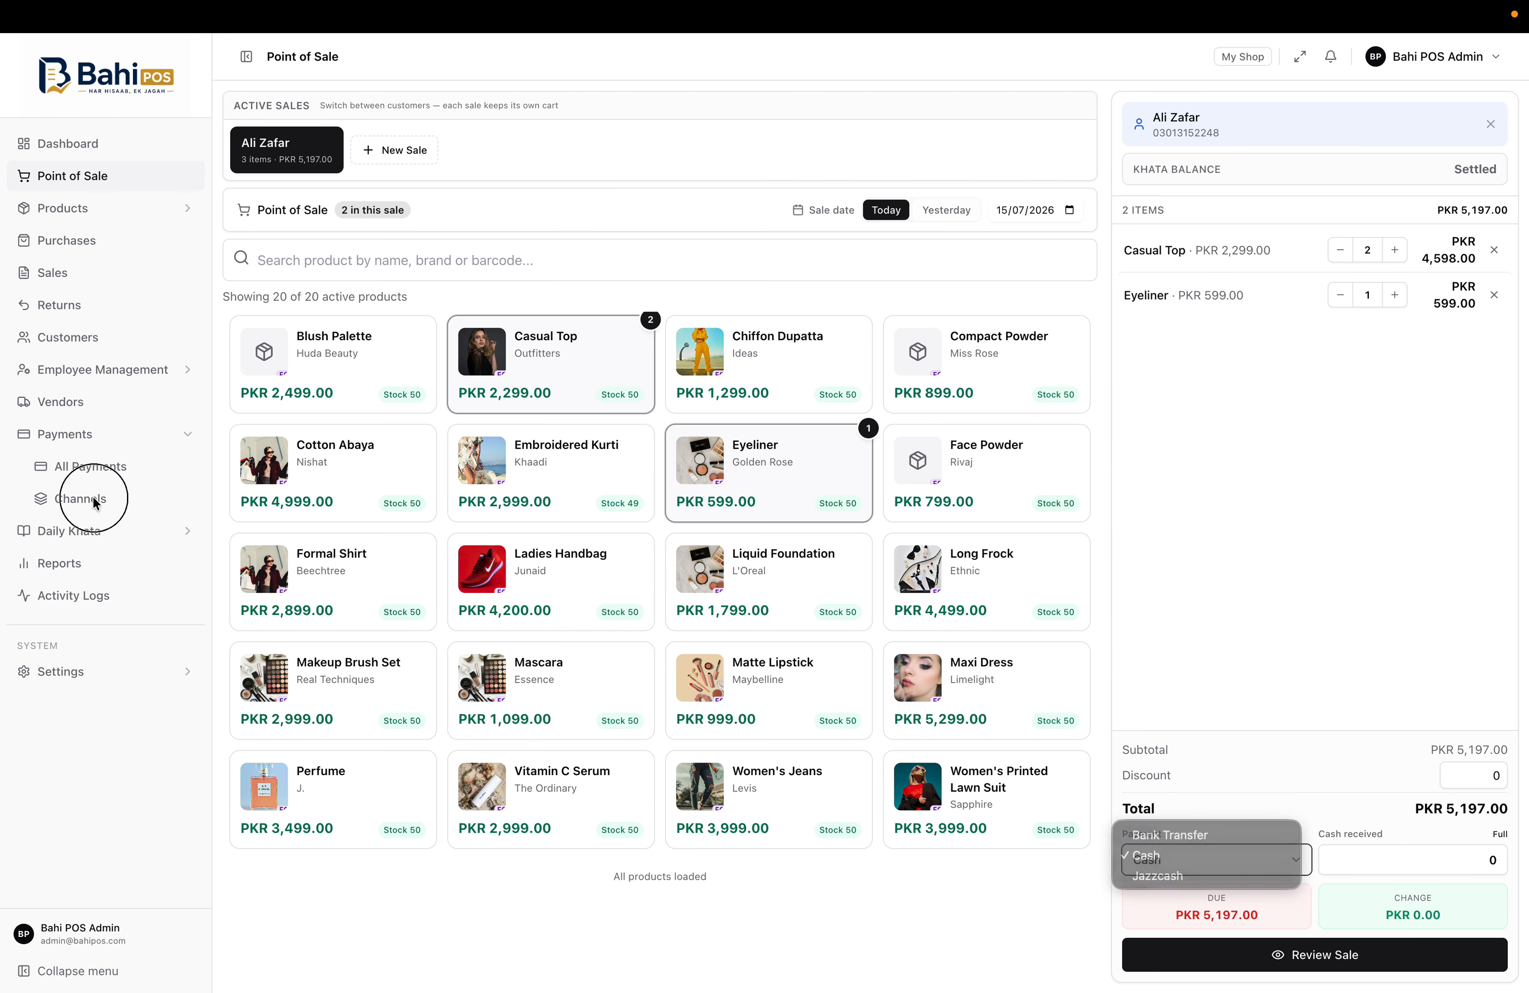
click(81, 499)
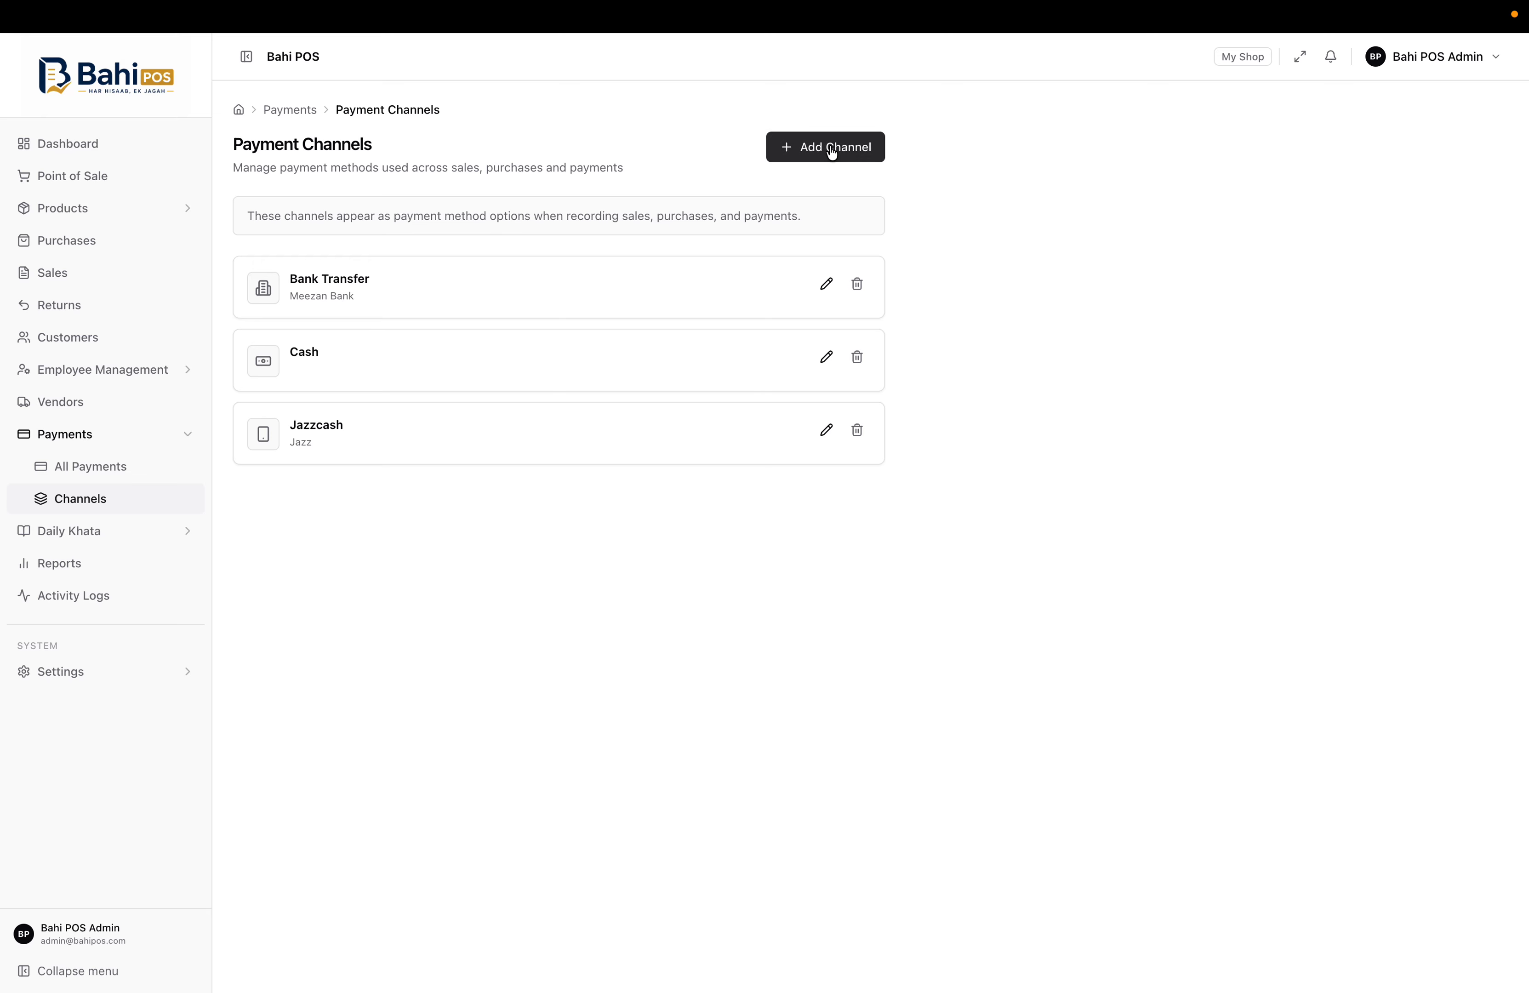
Scroll through the Daily Khata overview and its list of all entries
click(146, 535)
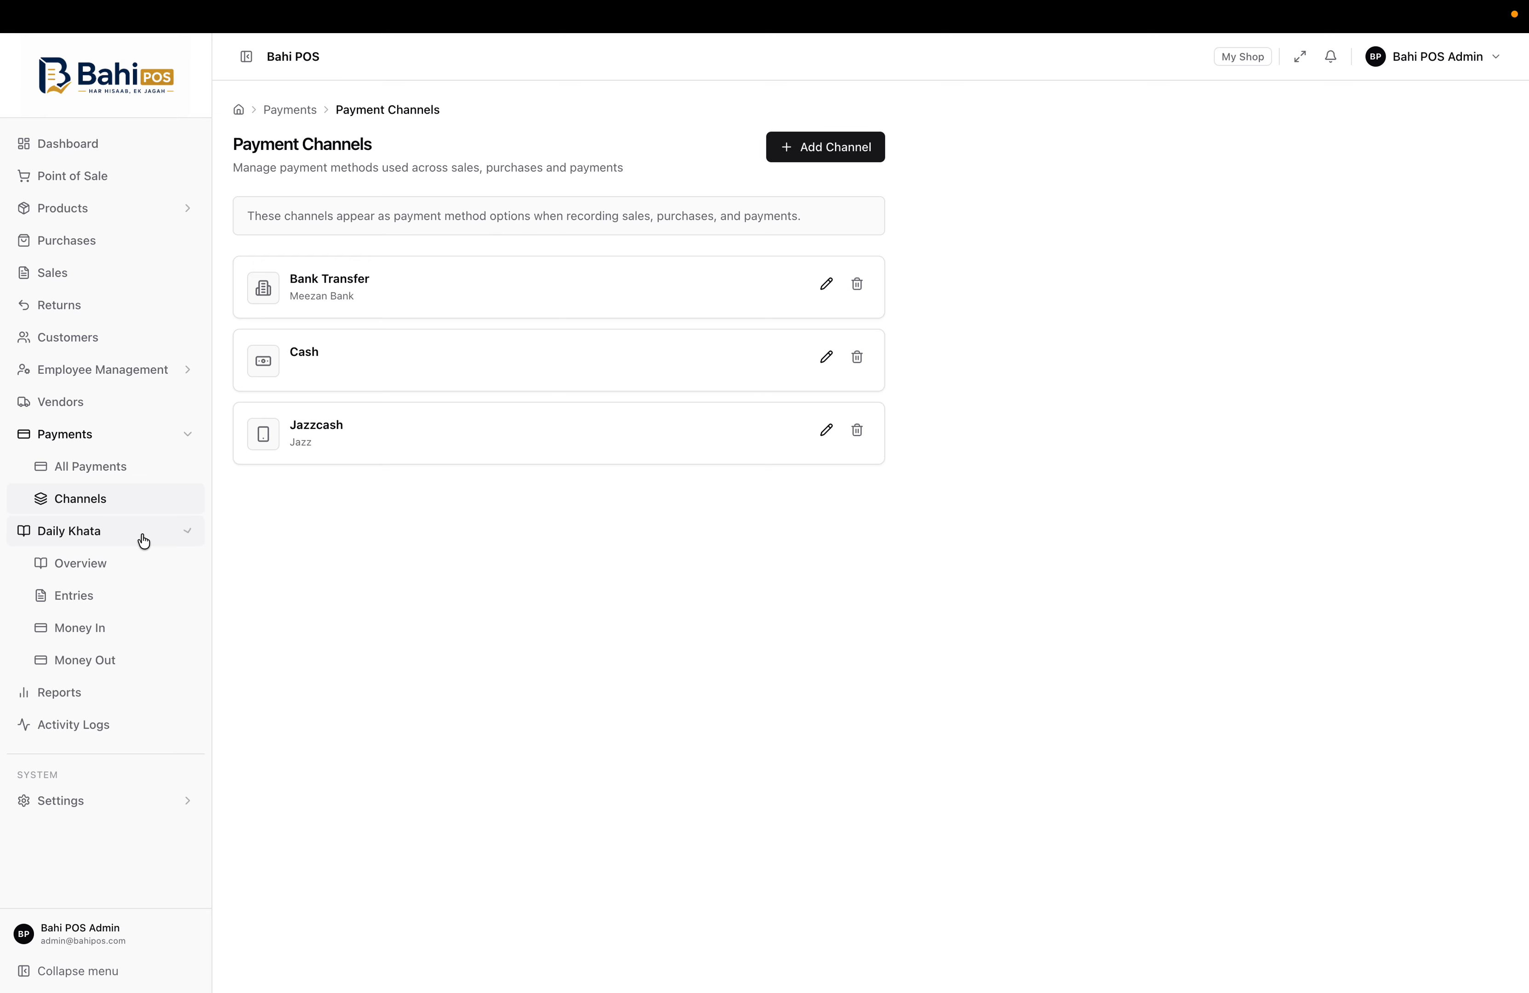
click(83, 565)
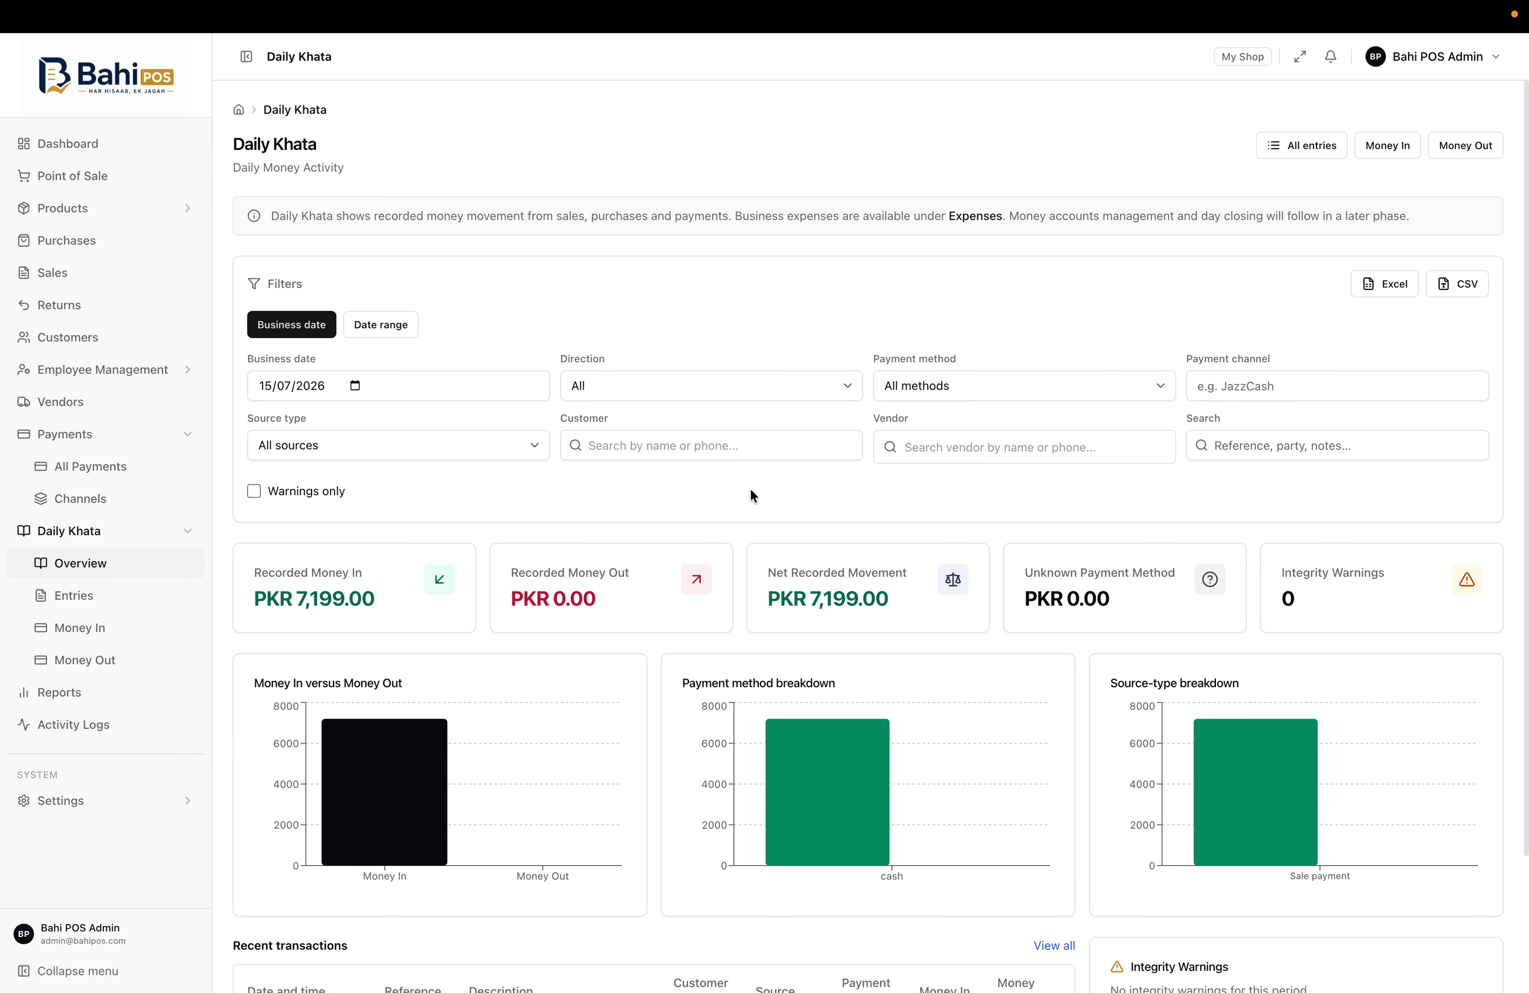
scroll(750, 496, down, 3)
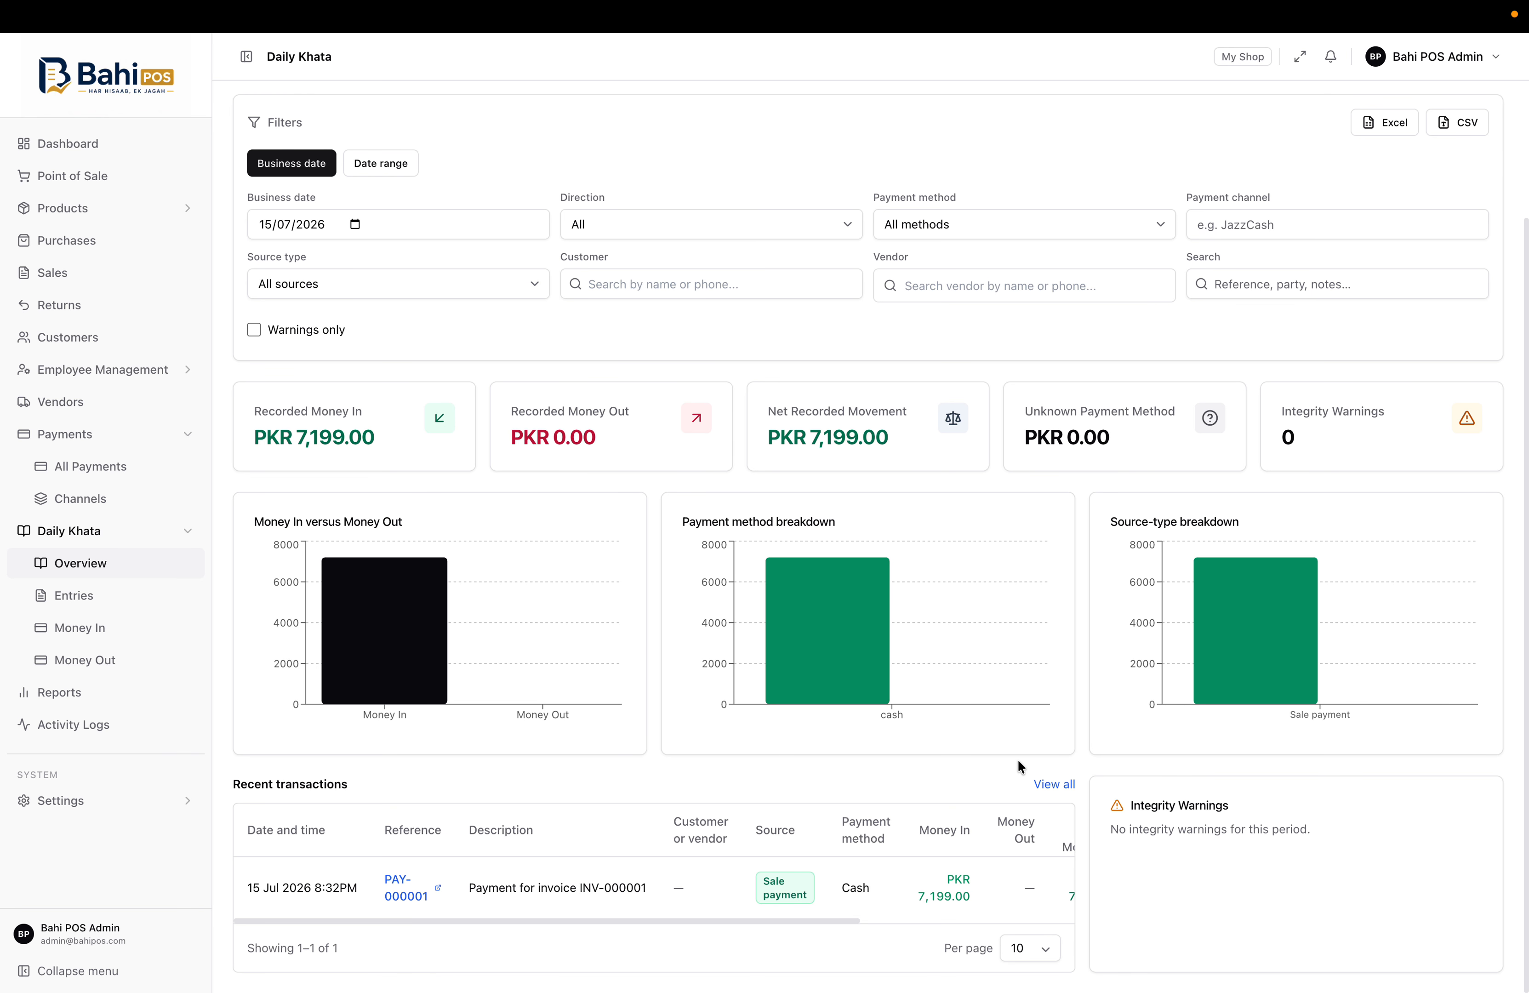
scroll(1018, 761, up, 3)
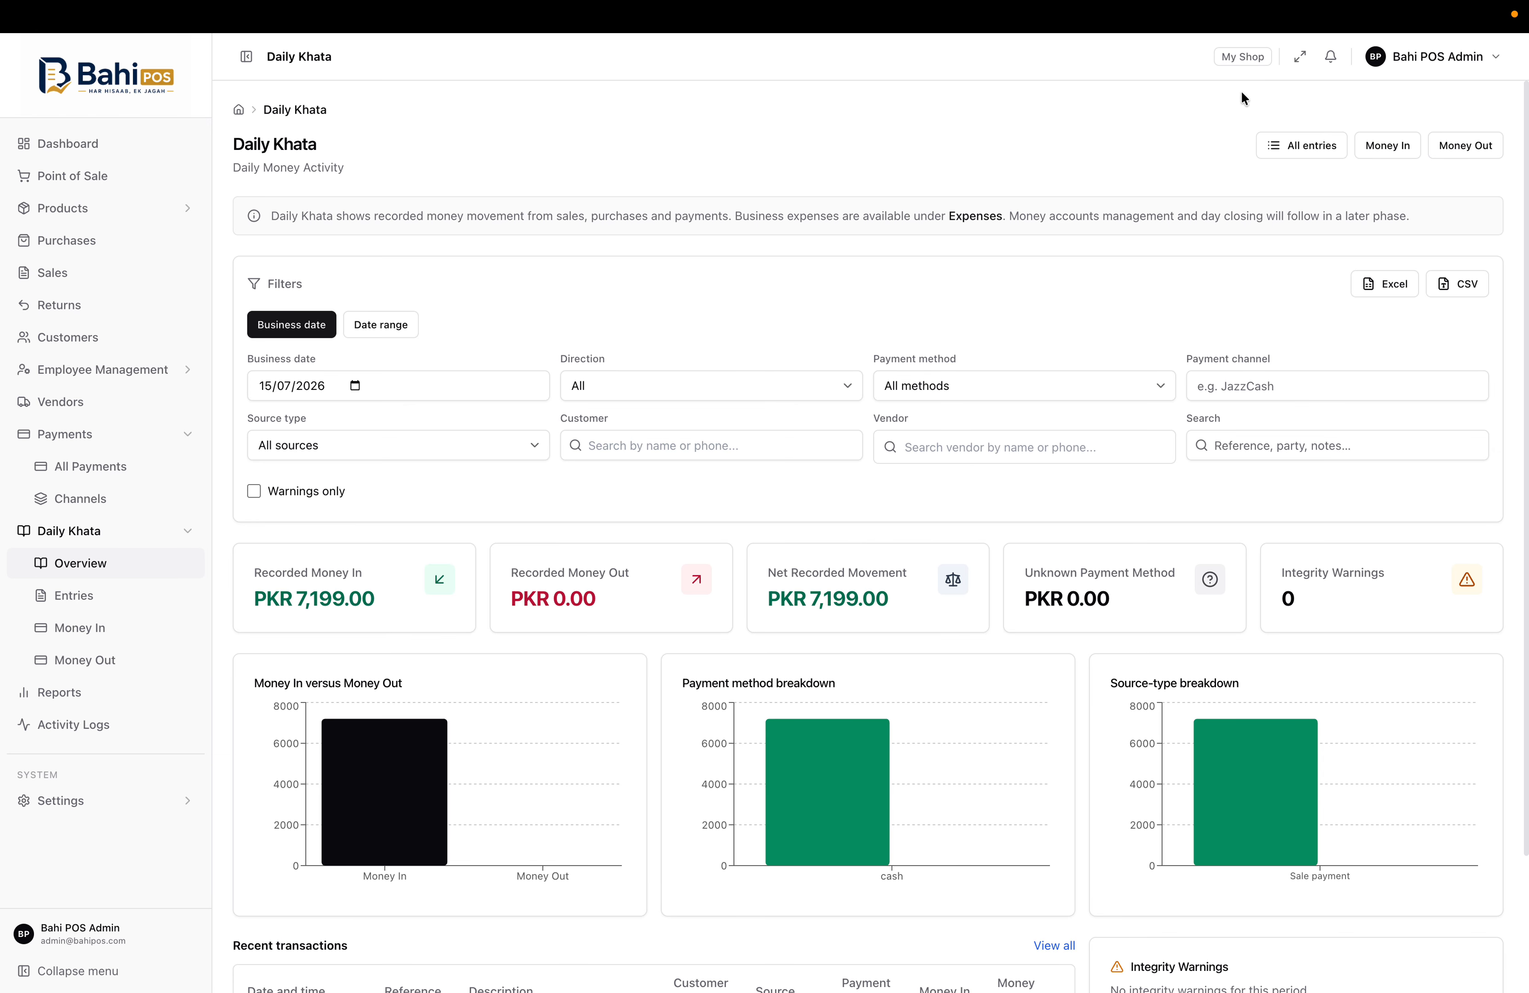
click(1285, 148)
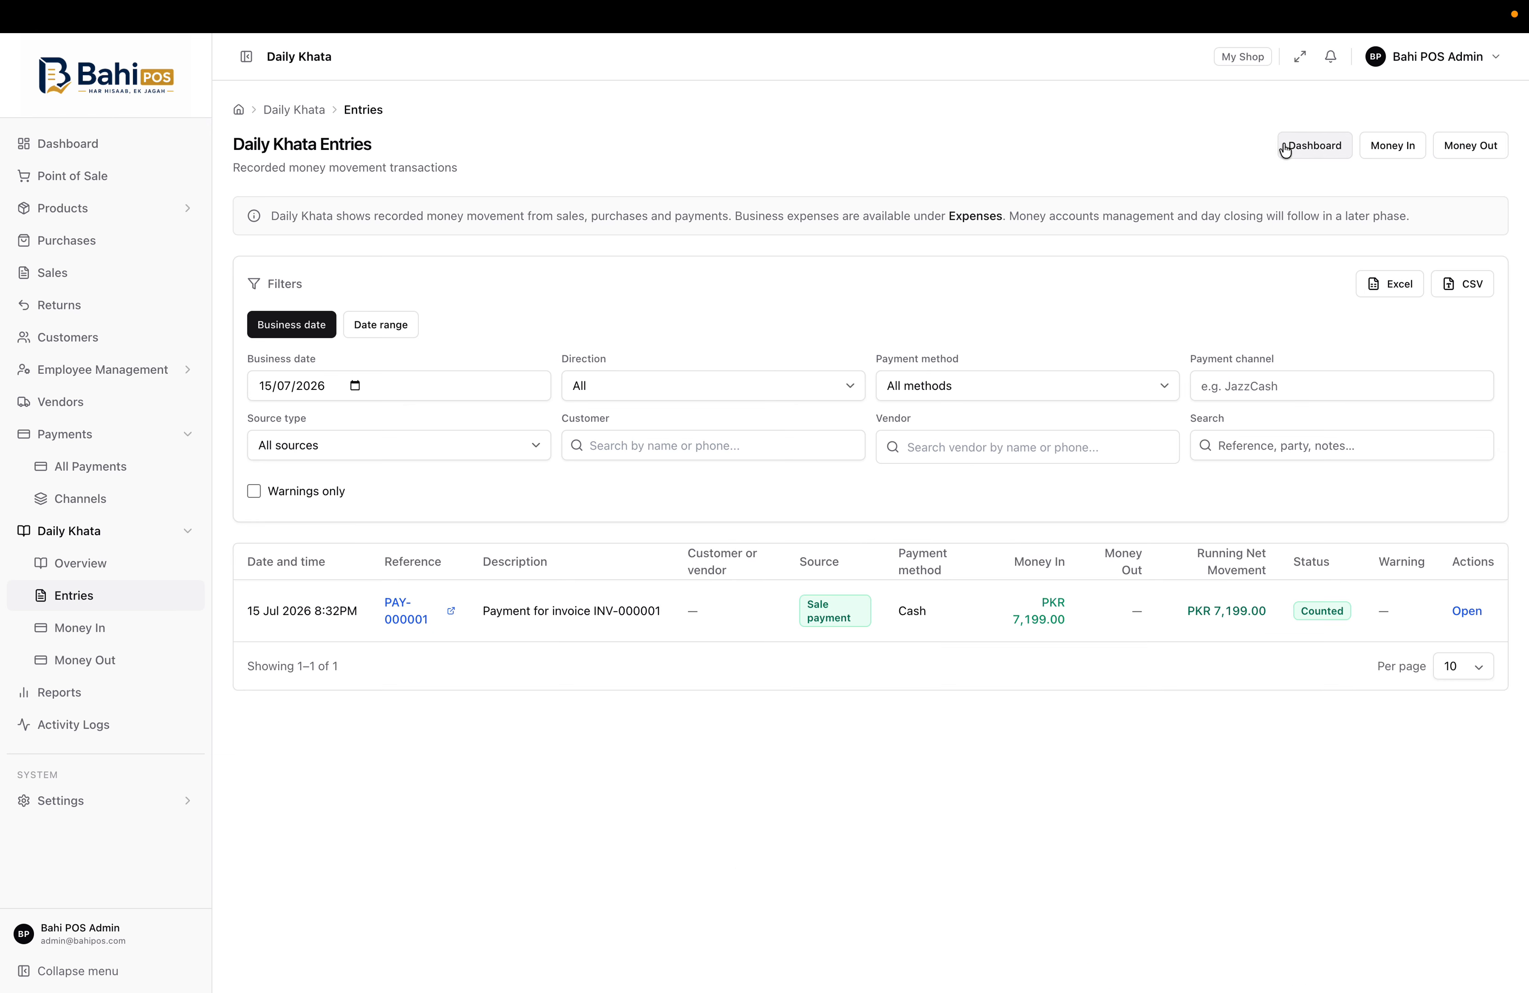
click(1330, 154)
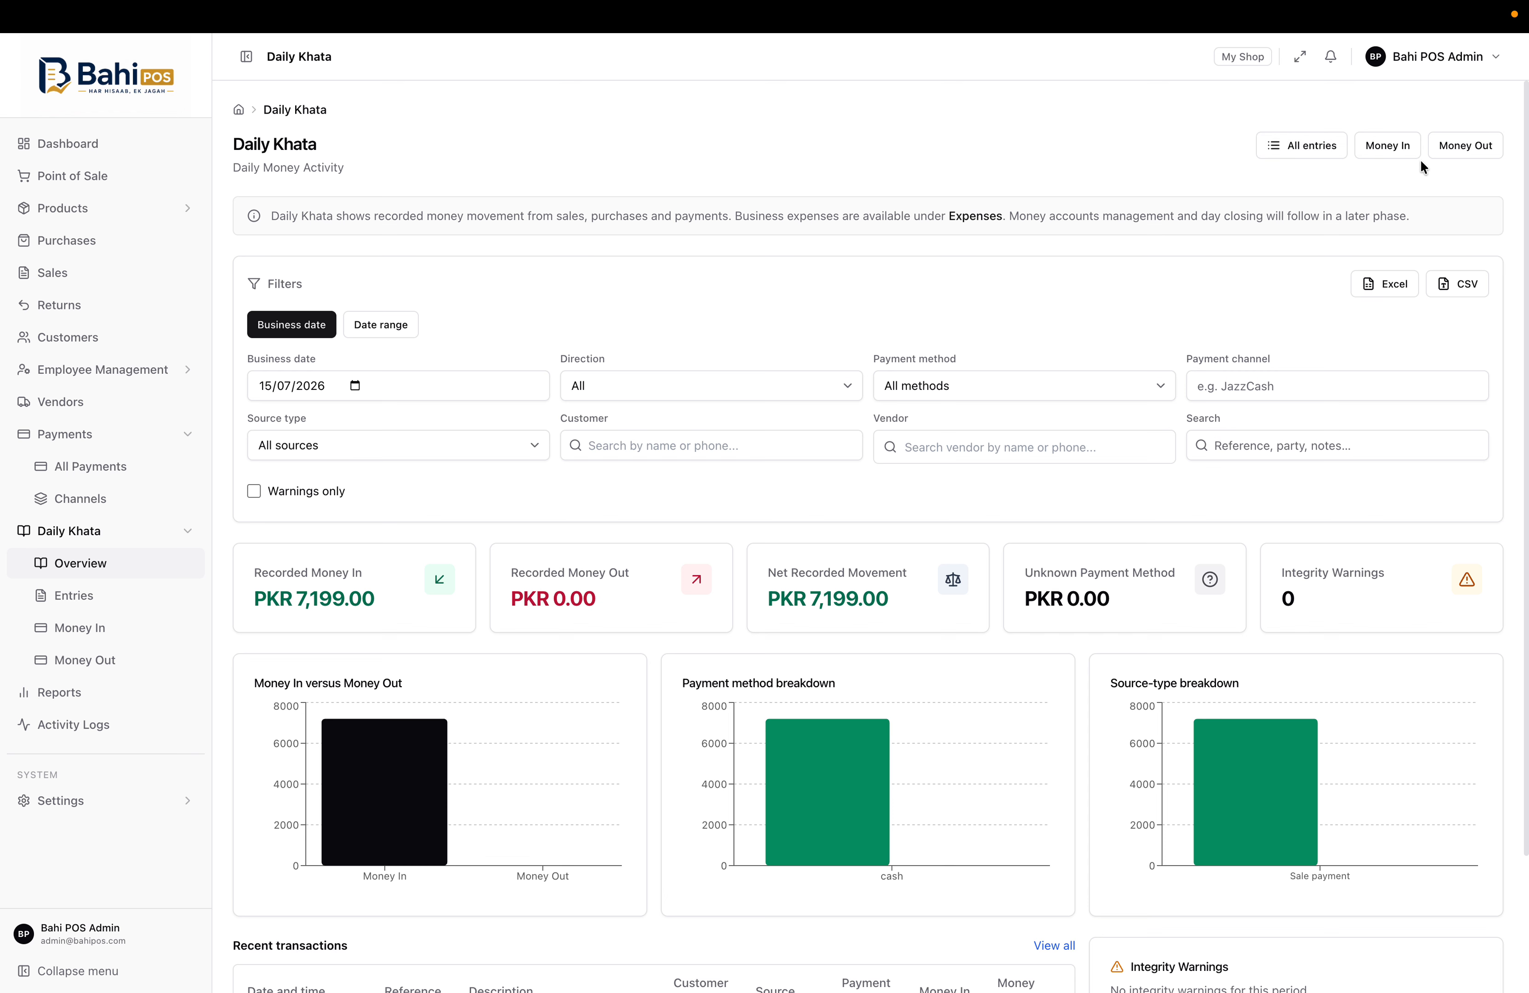
Check the Daily Khata entries, money-in and money-out lists, then open the Sales report for 15-Jul-2026
click(134, 596)
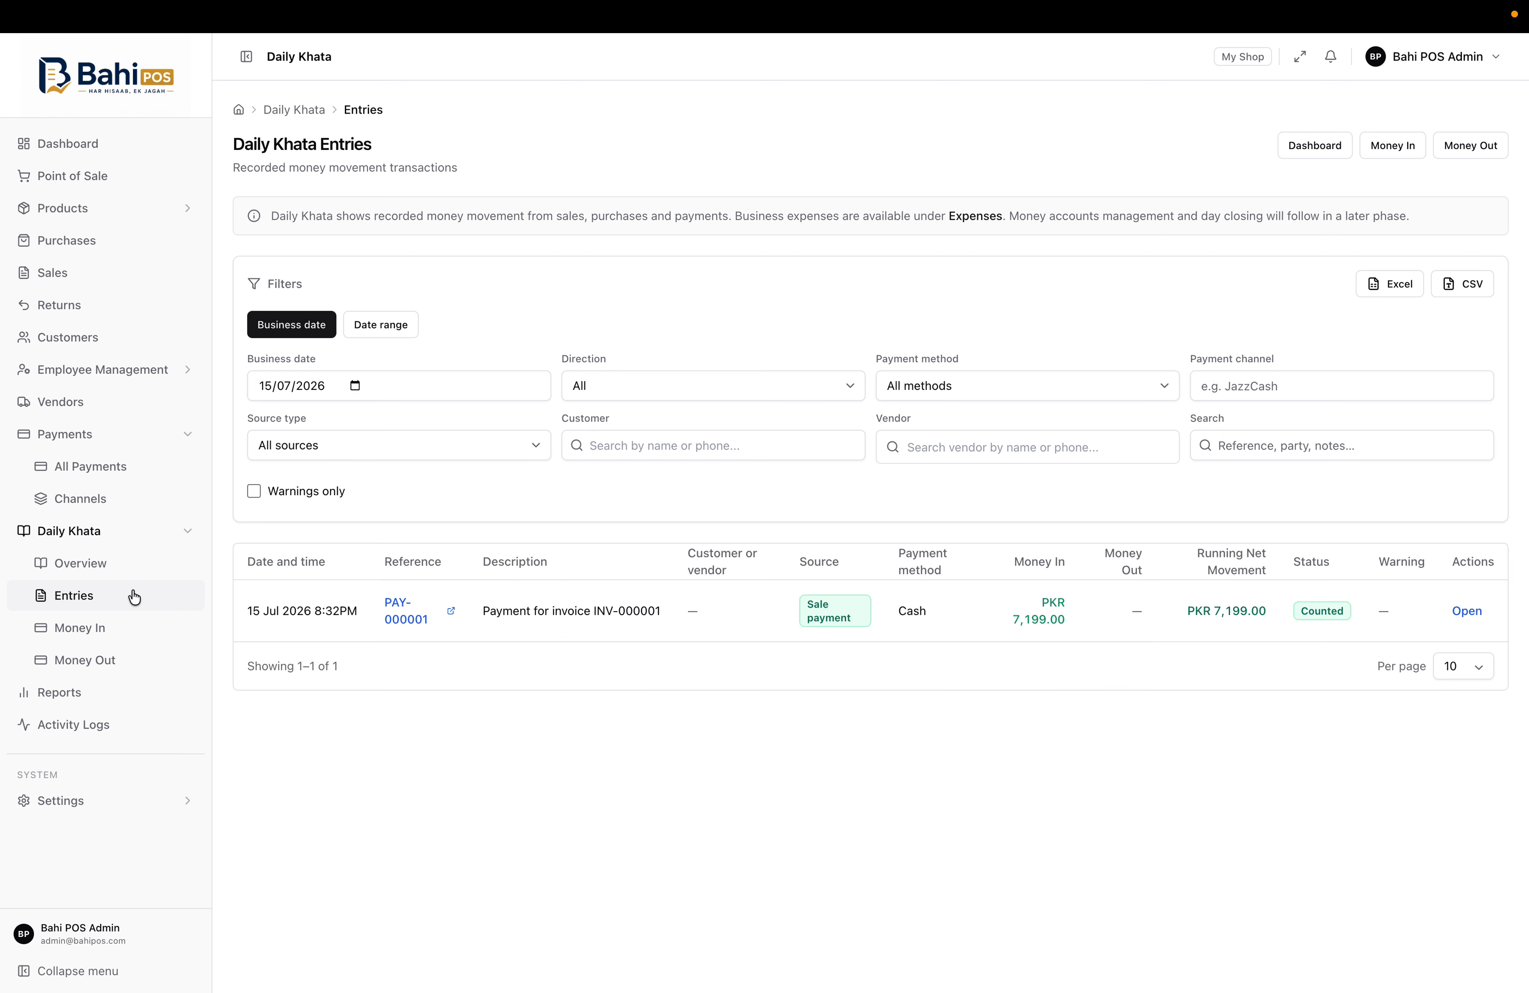
click(117, 633)
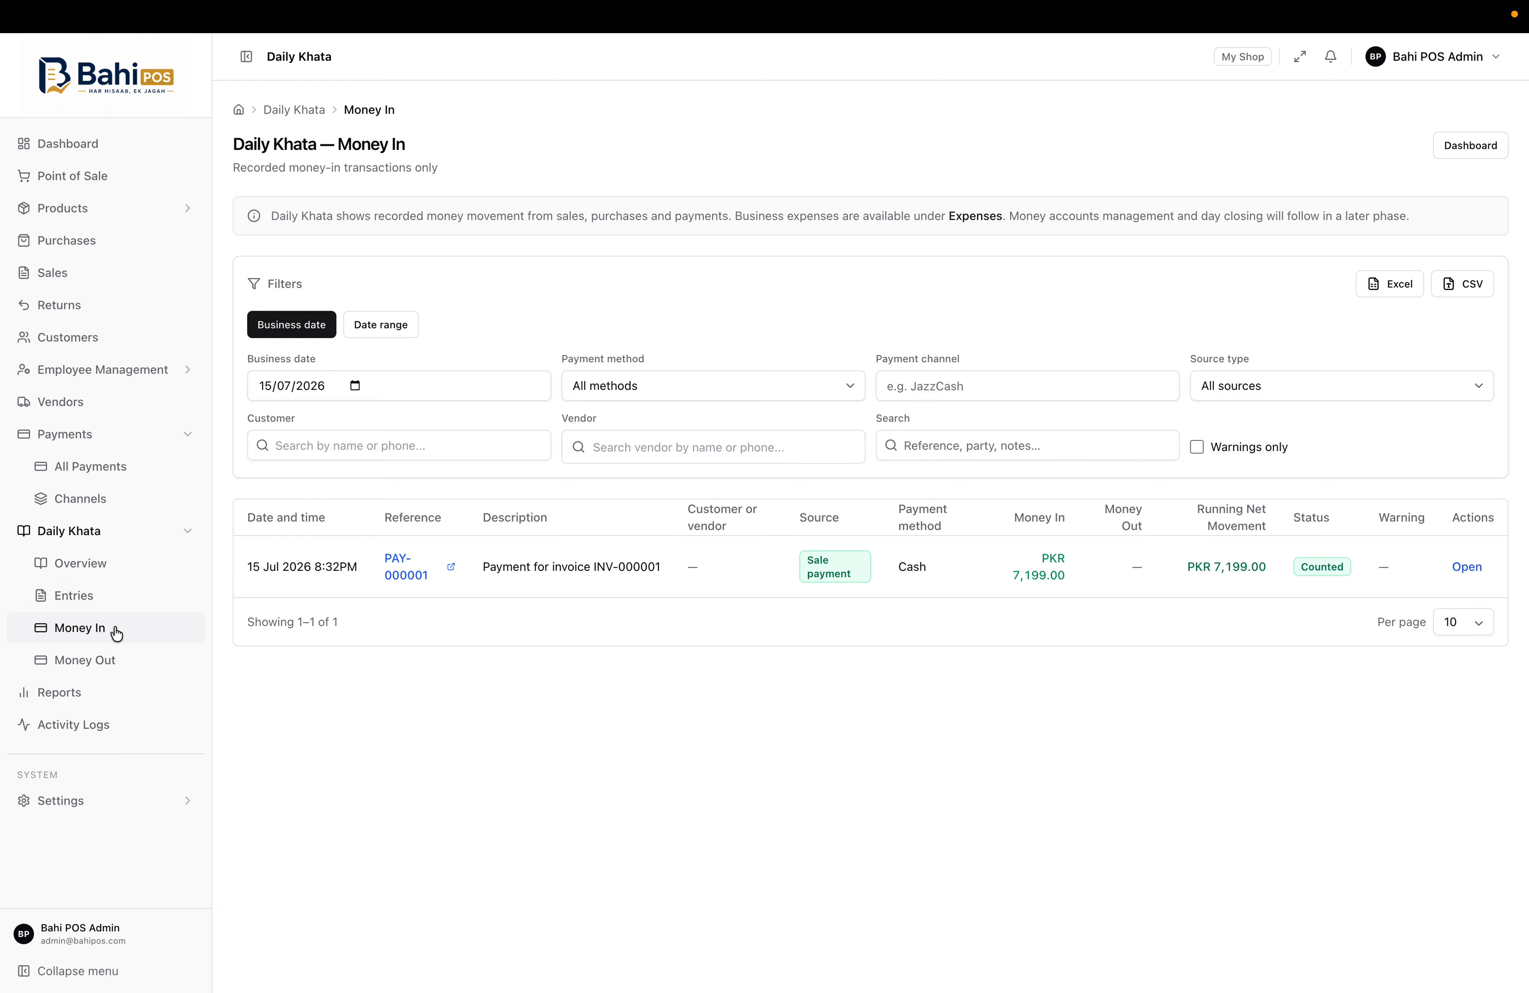
click(116, 668)
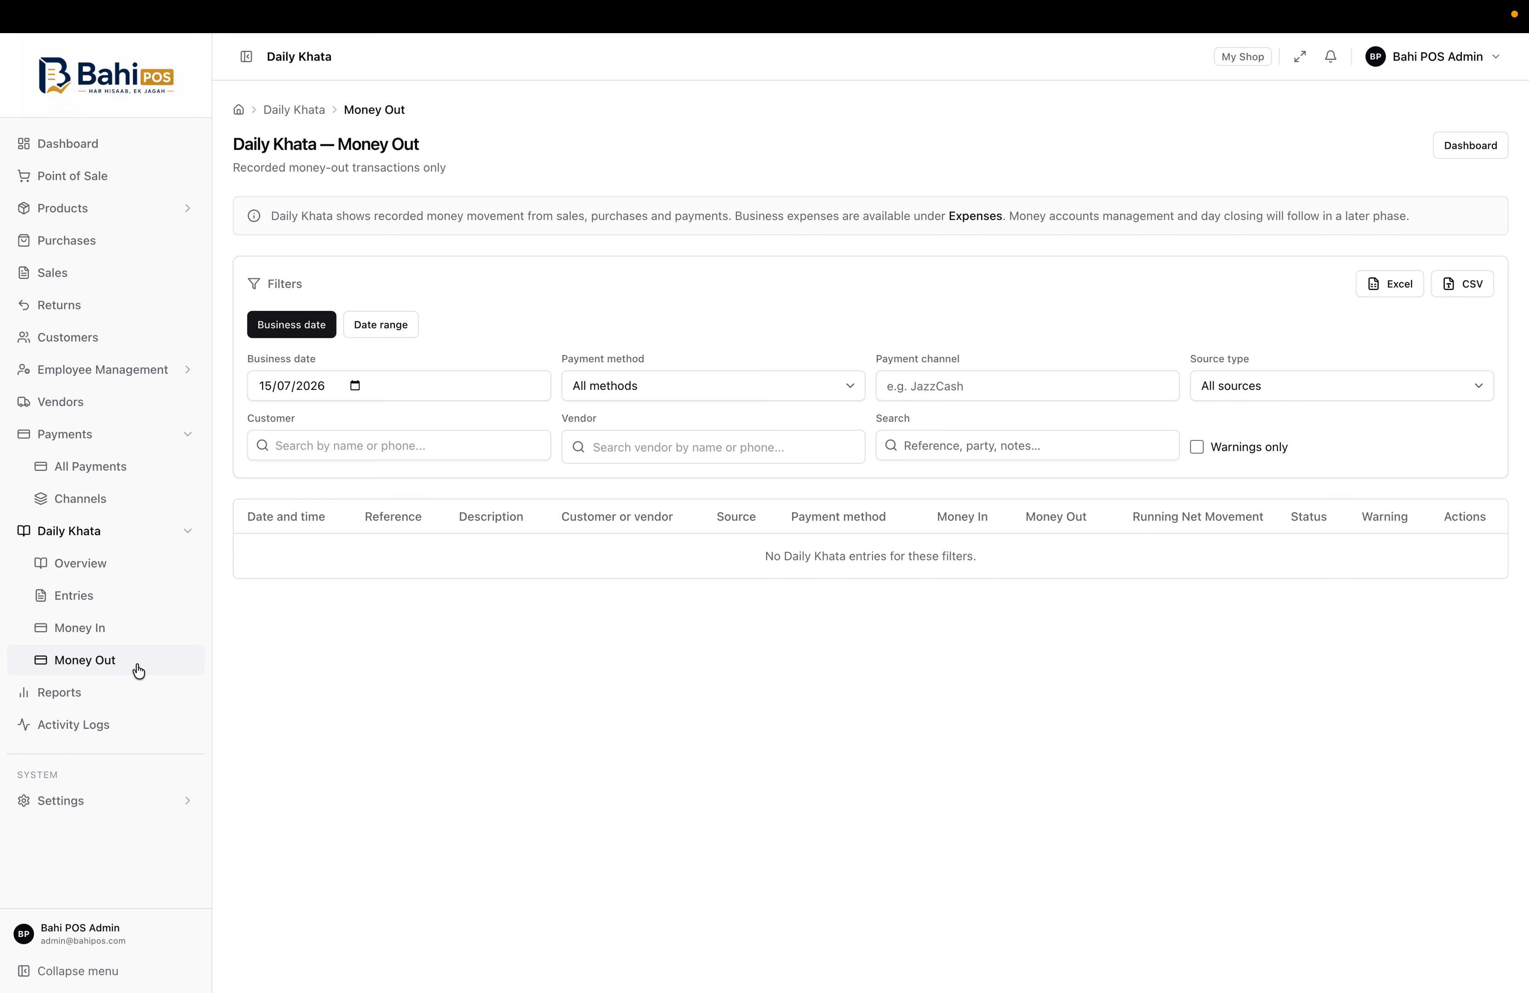
click(173, 532)
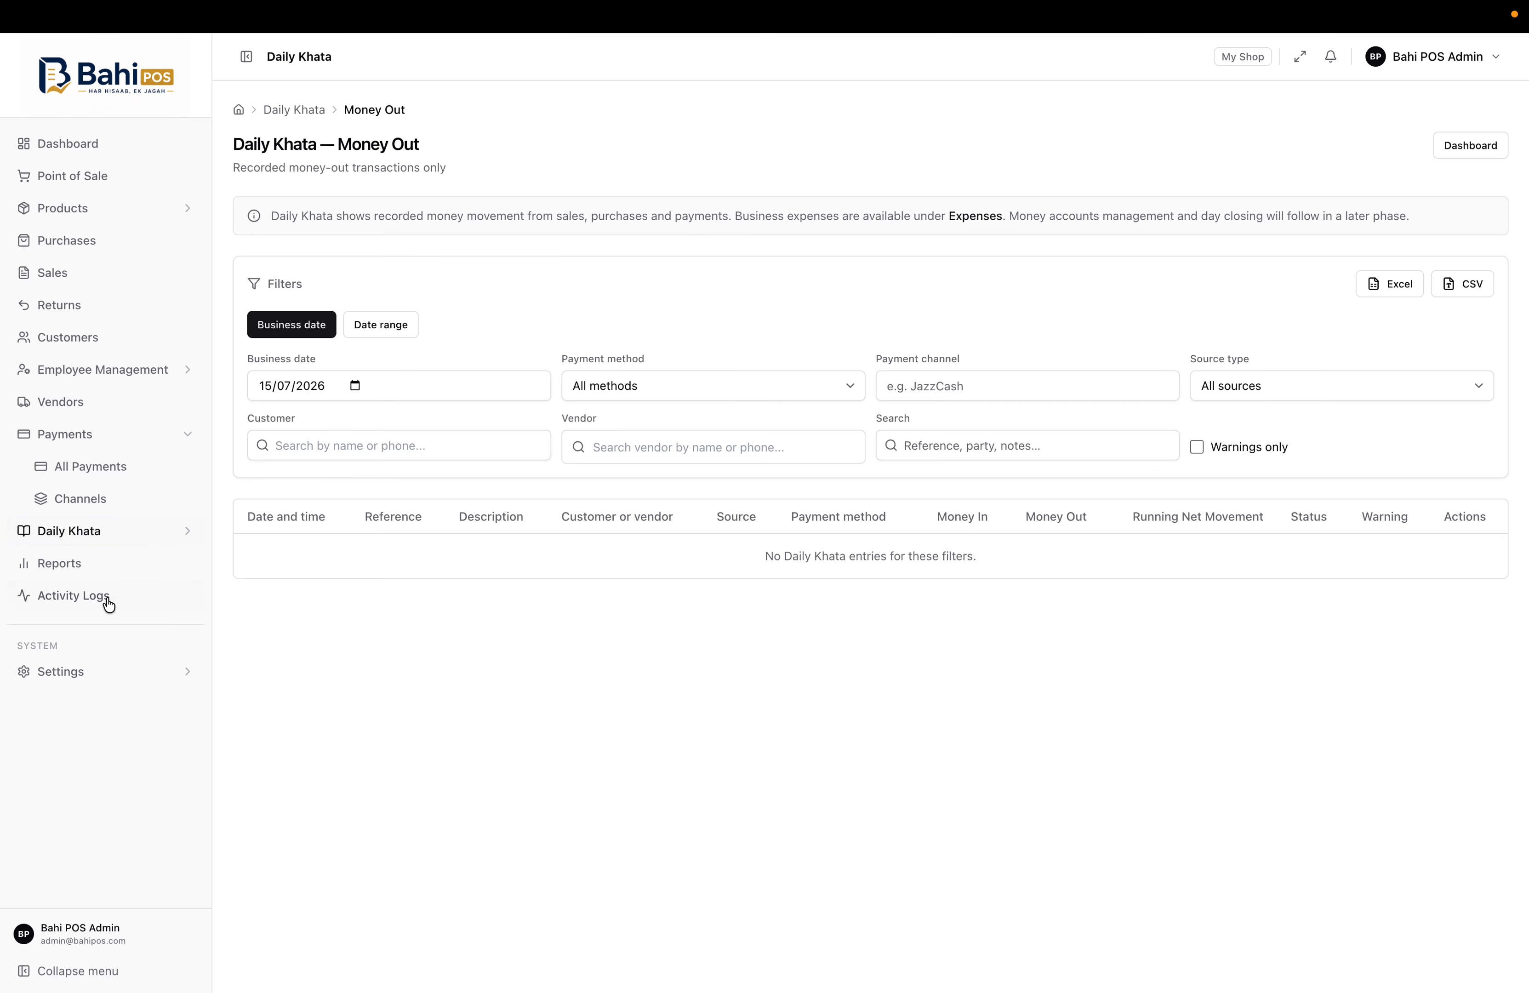
click(111, 569)
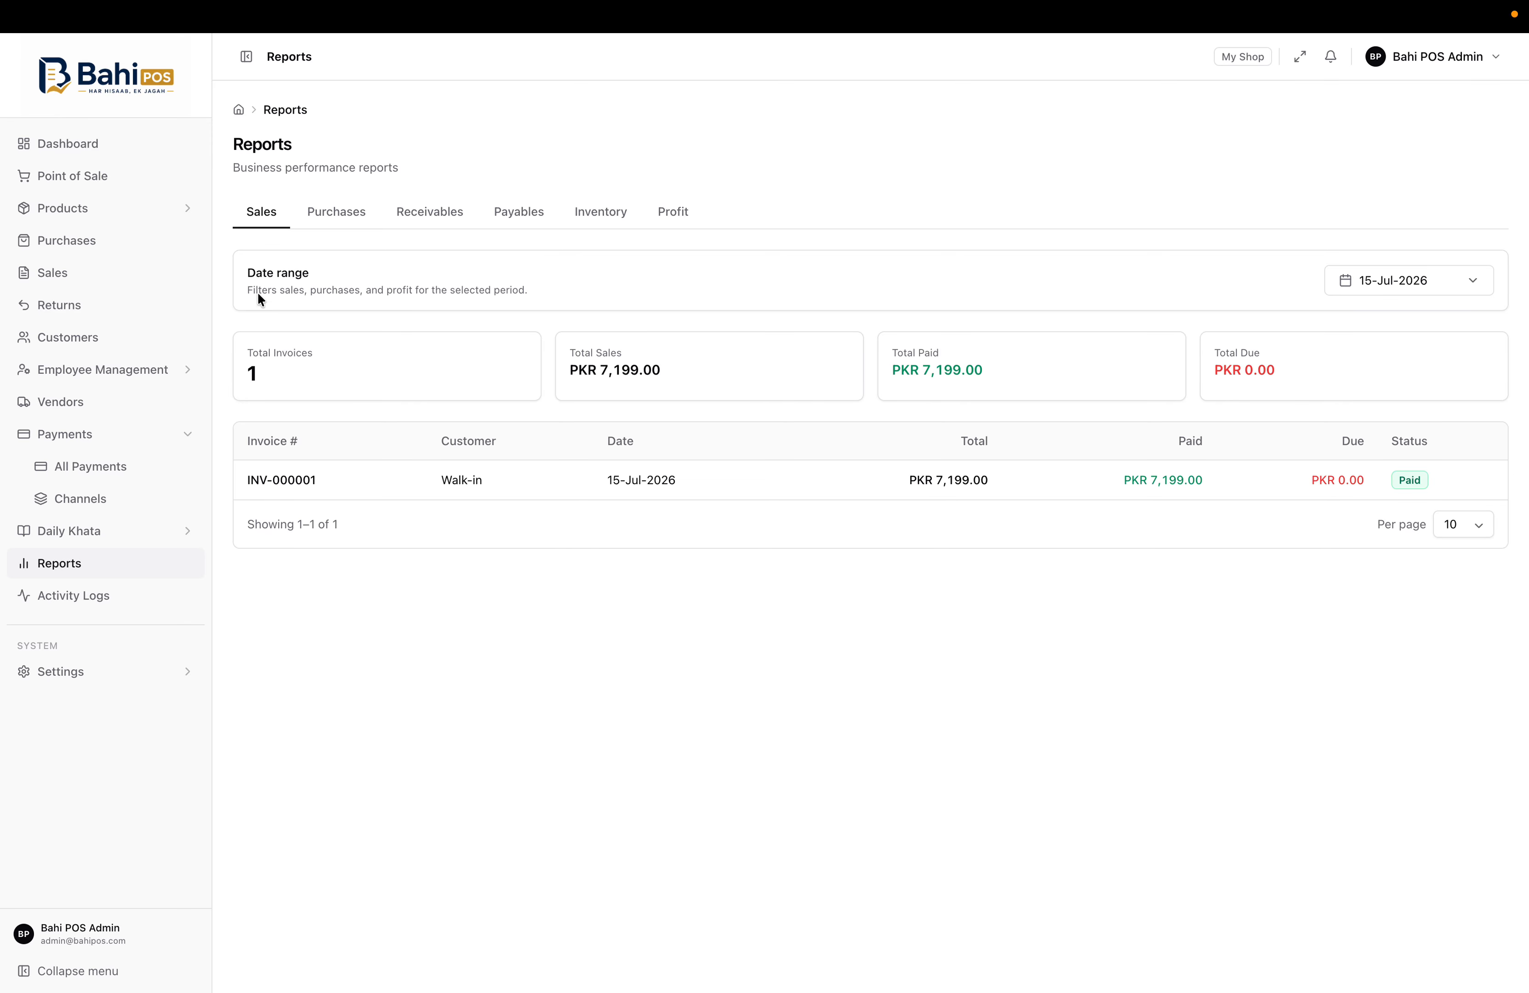
Review the Purchases, Receivables, Payables and Inventory reports
click(334, 218)
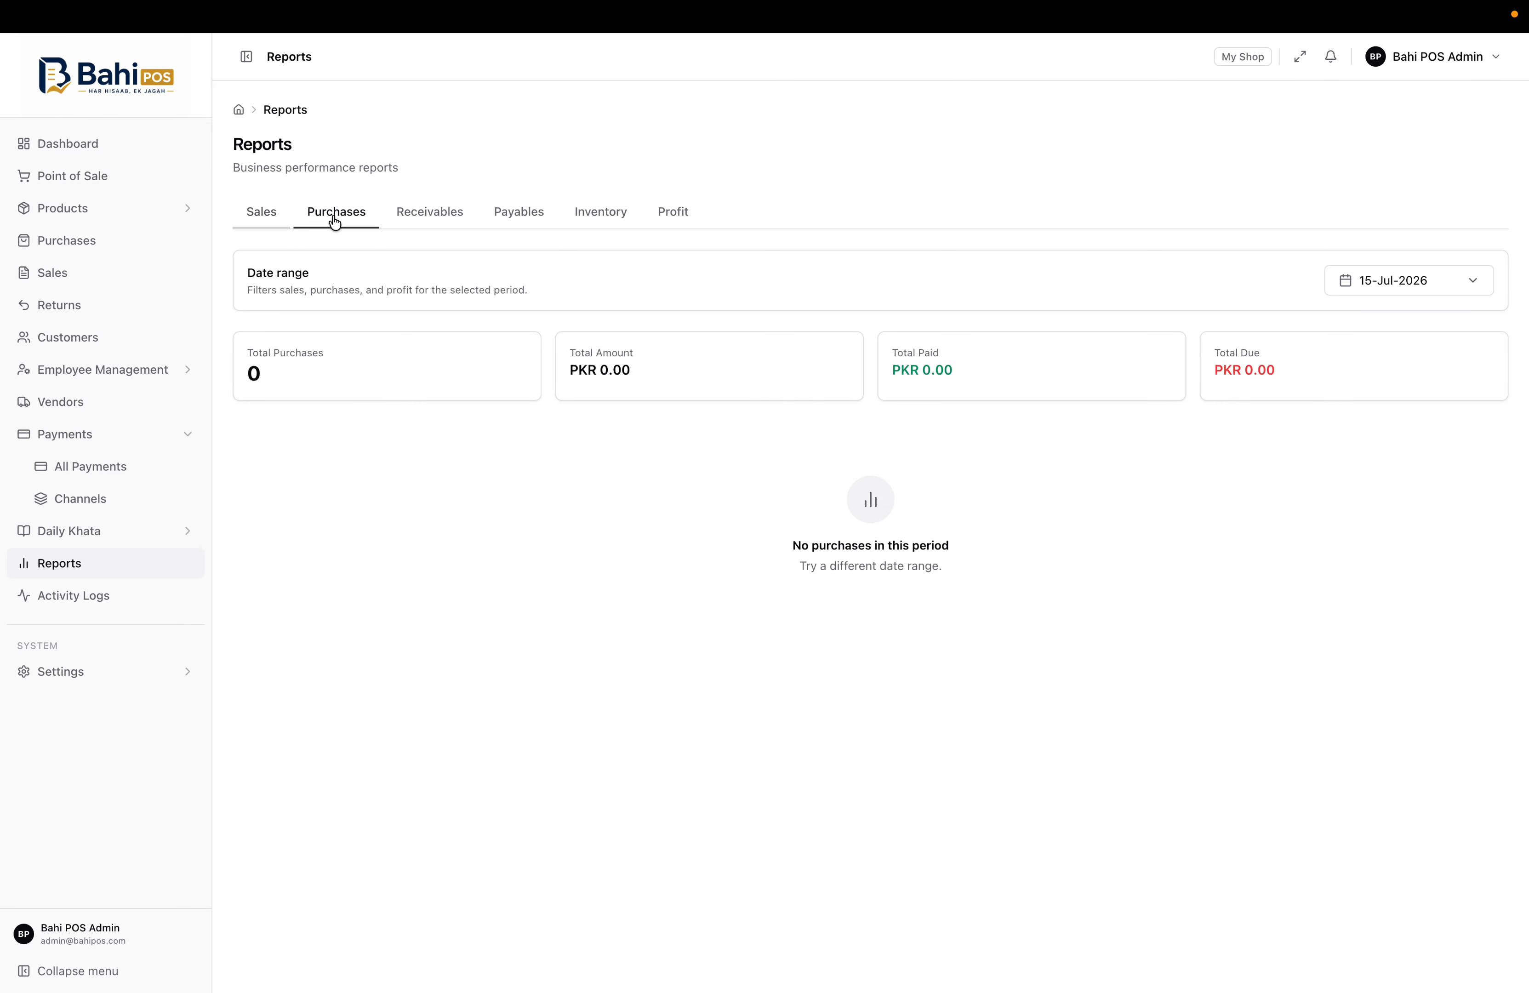
click(419, 220)
click(522, 215)
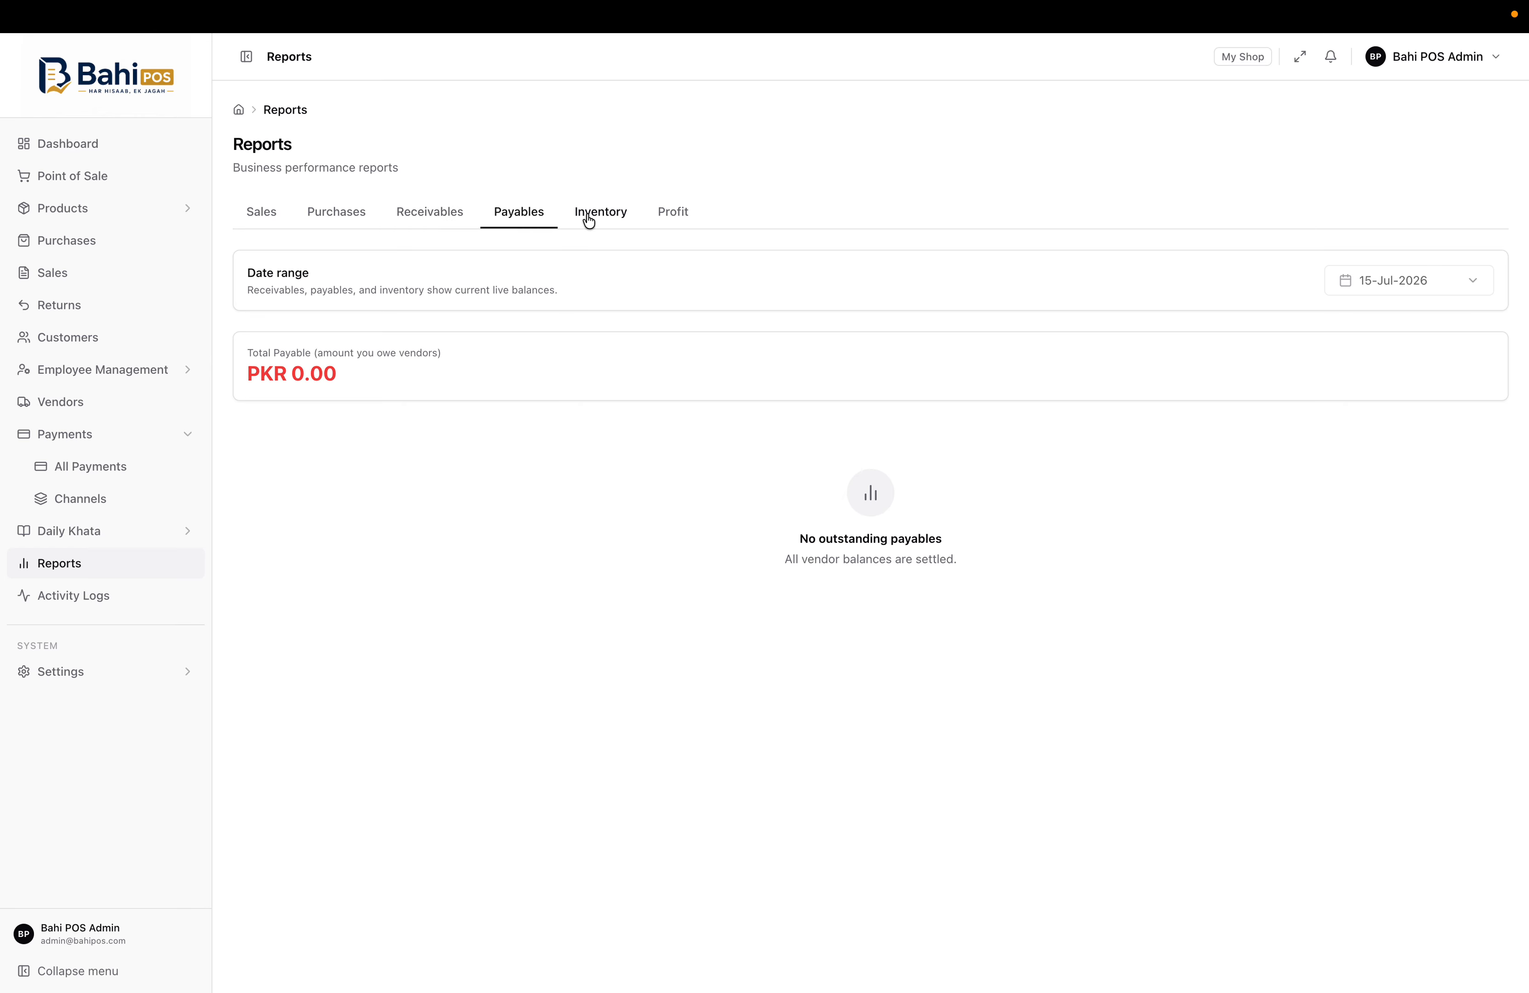
click(588, 216)
Check the Profit report's Gross Profit of PKR 2,899.00, then open Activity Logs, showing 0 logs
click(660, 217)
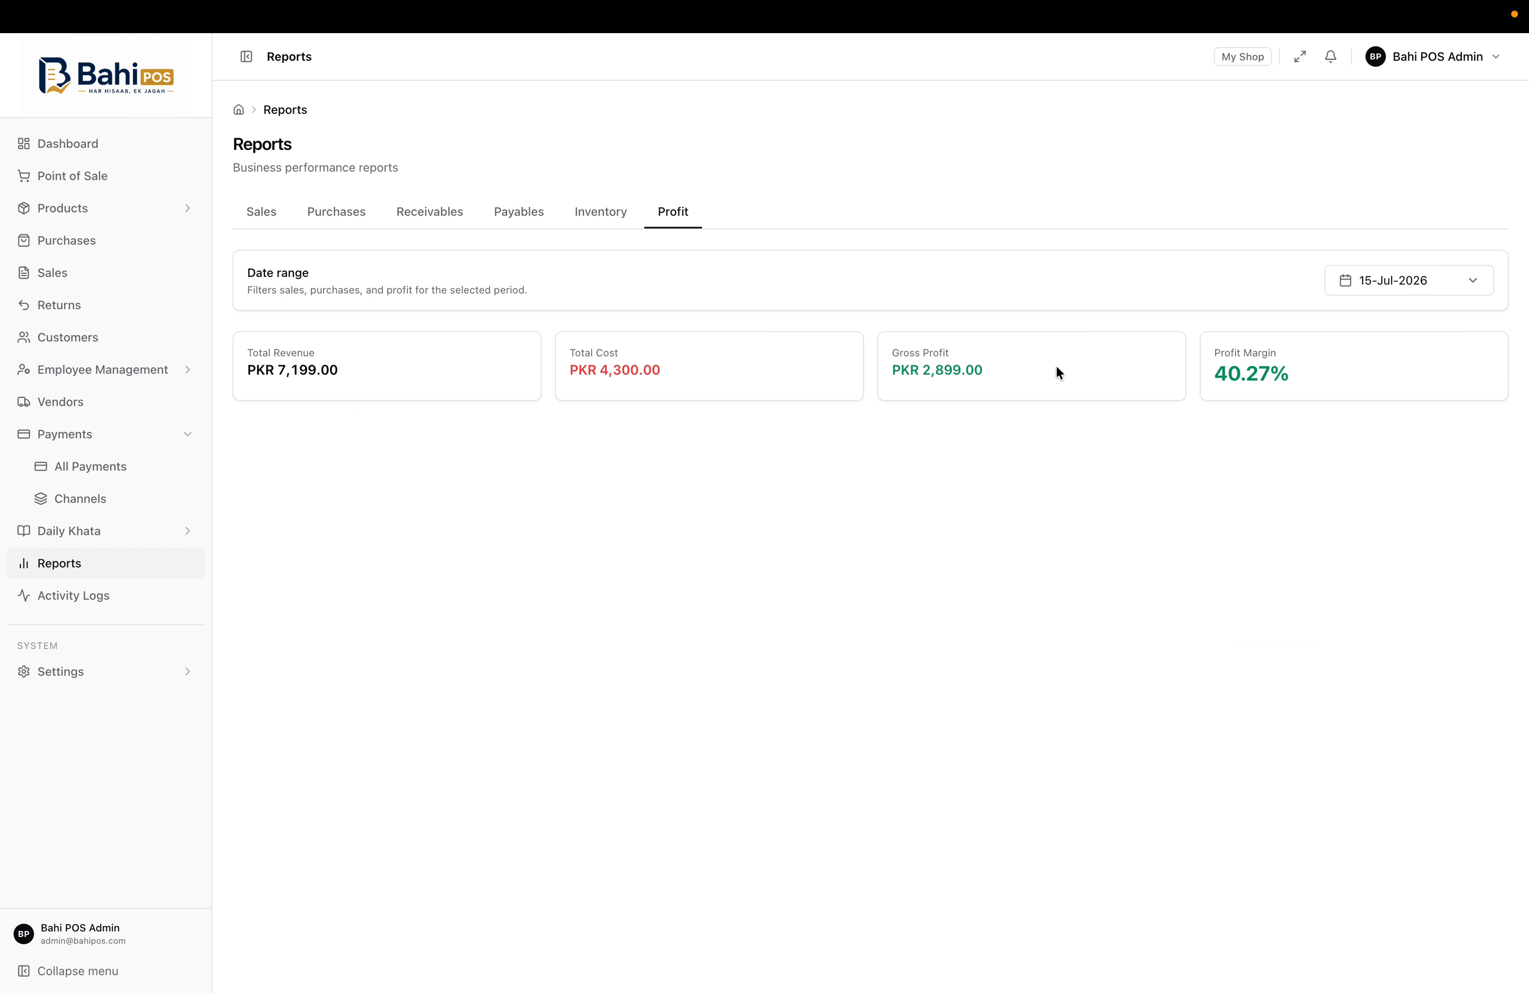
drag(886, 357, 1046, 381)
click(1045, 381)
click(175, 596)
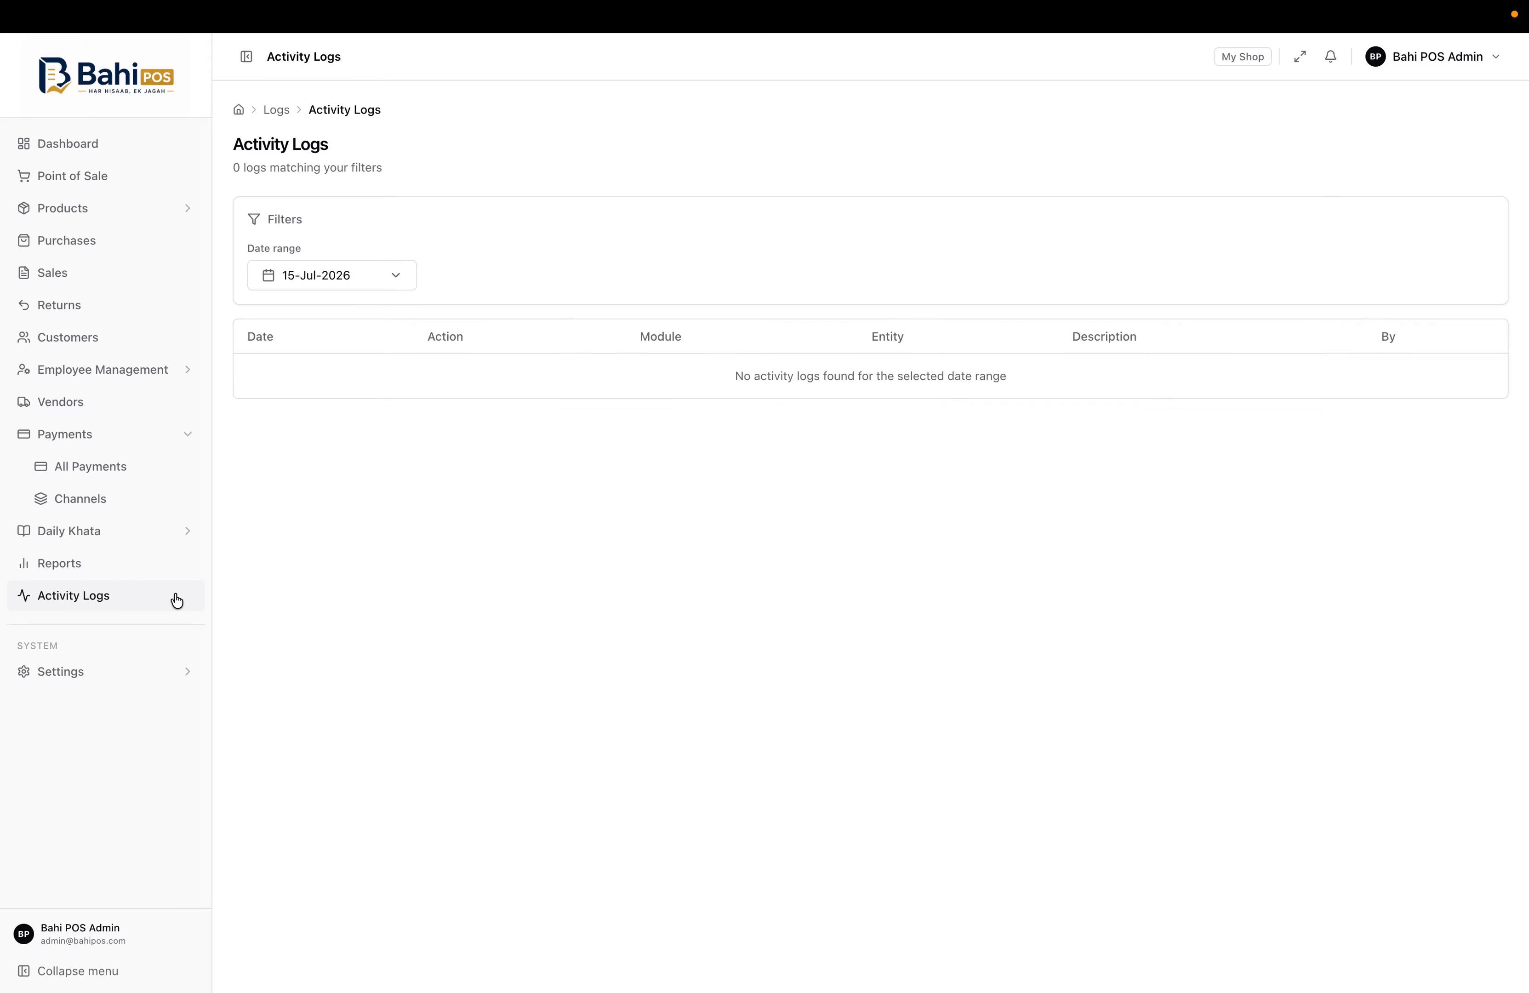
Read through the FBR Integration setup under Settings, then open Database Backup with no saved backups
click(100, 676)
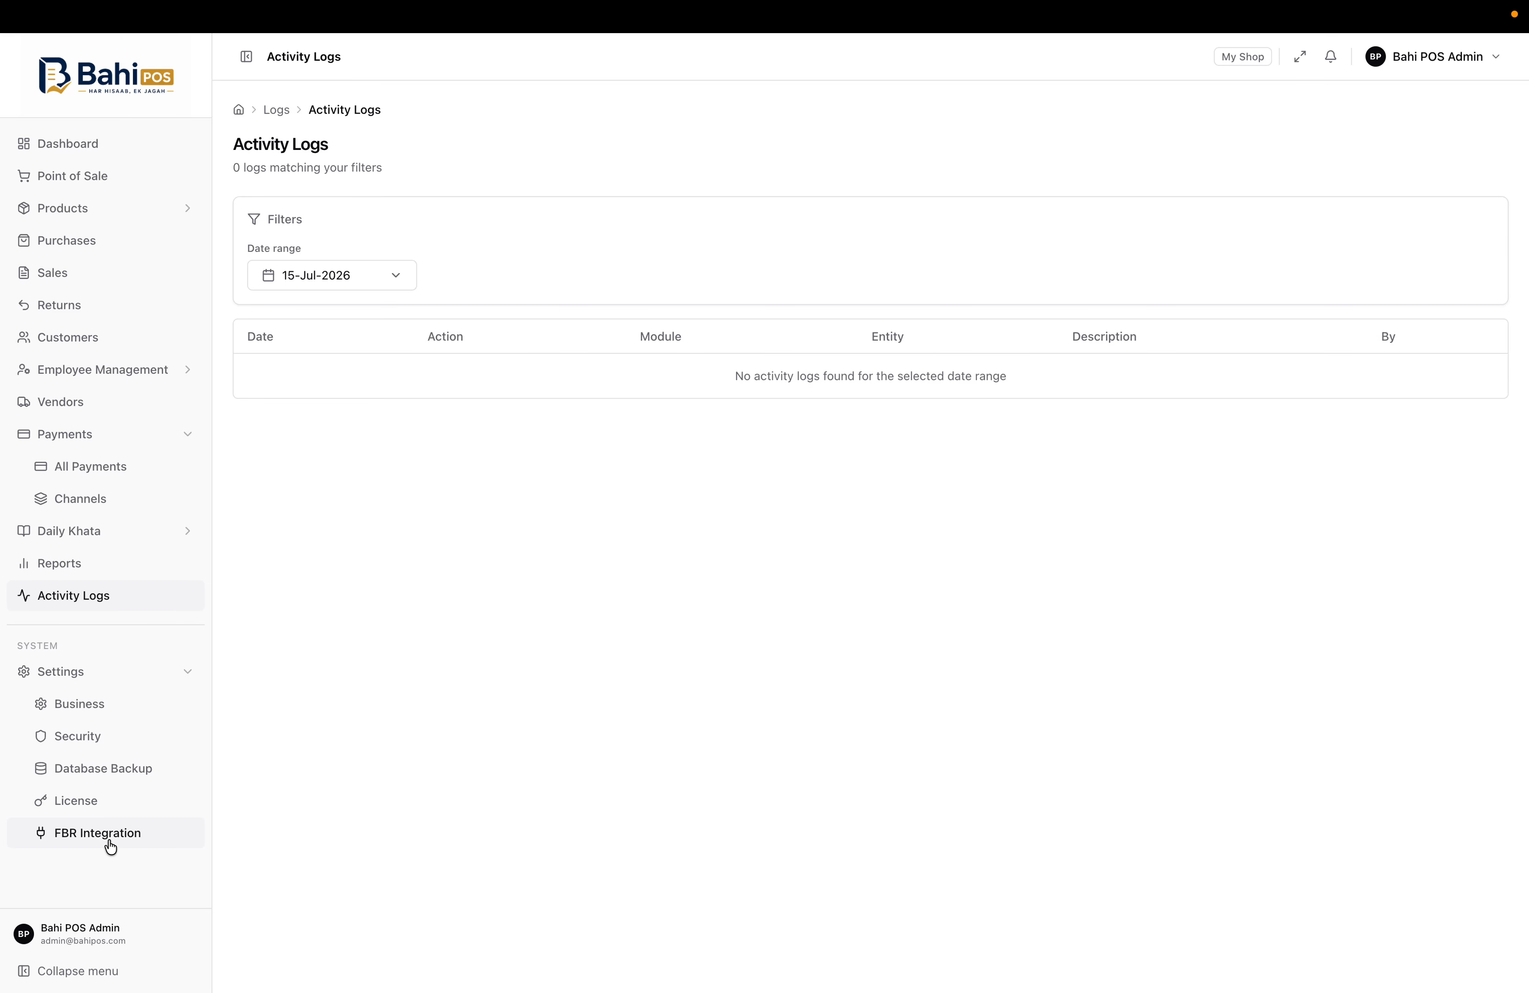
click(87, 844)
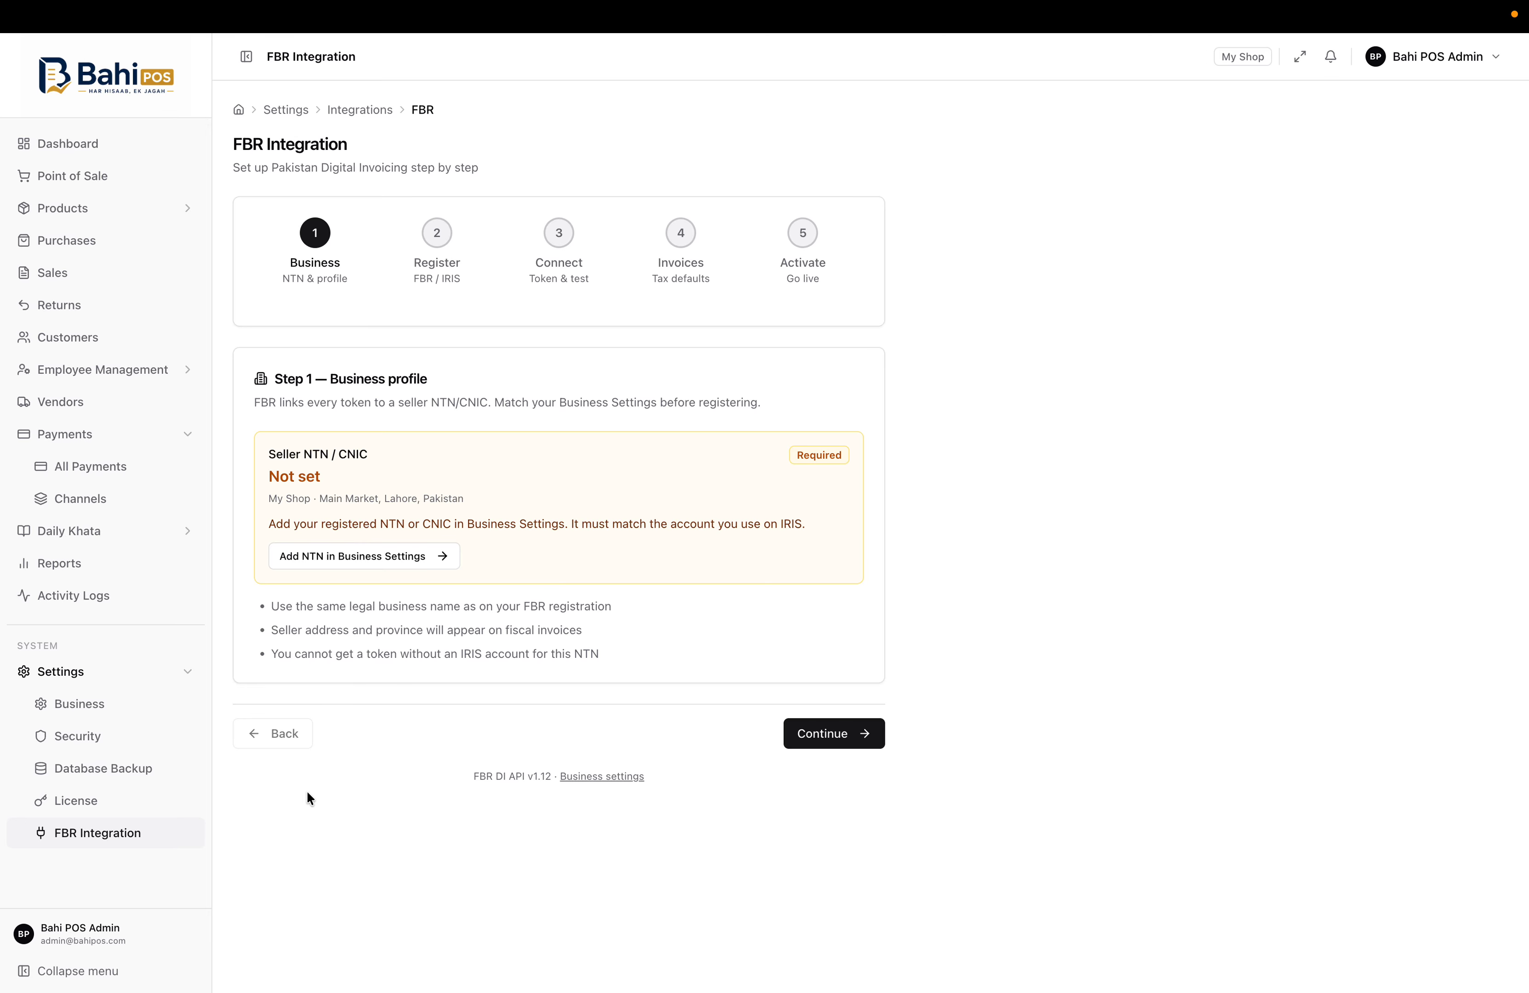
click(135, 771)
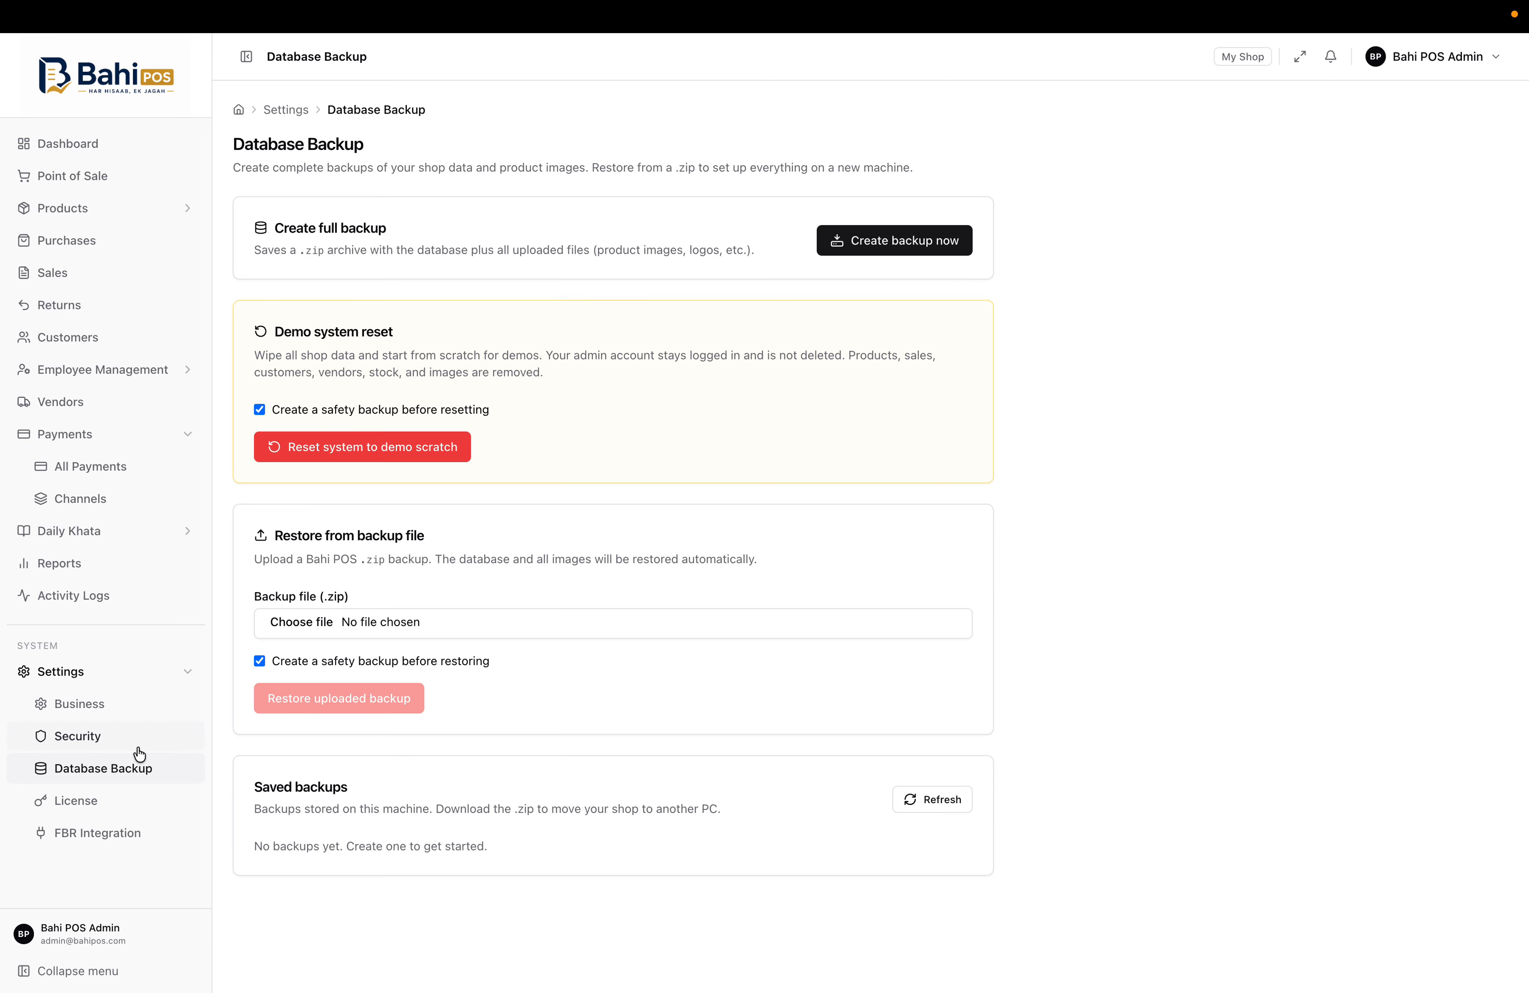
View the License and Security pages, ending on Business Settings for My Shop with INV, PUR, PAY, BAT prefixes
click(90, 799)
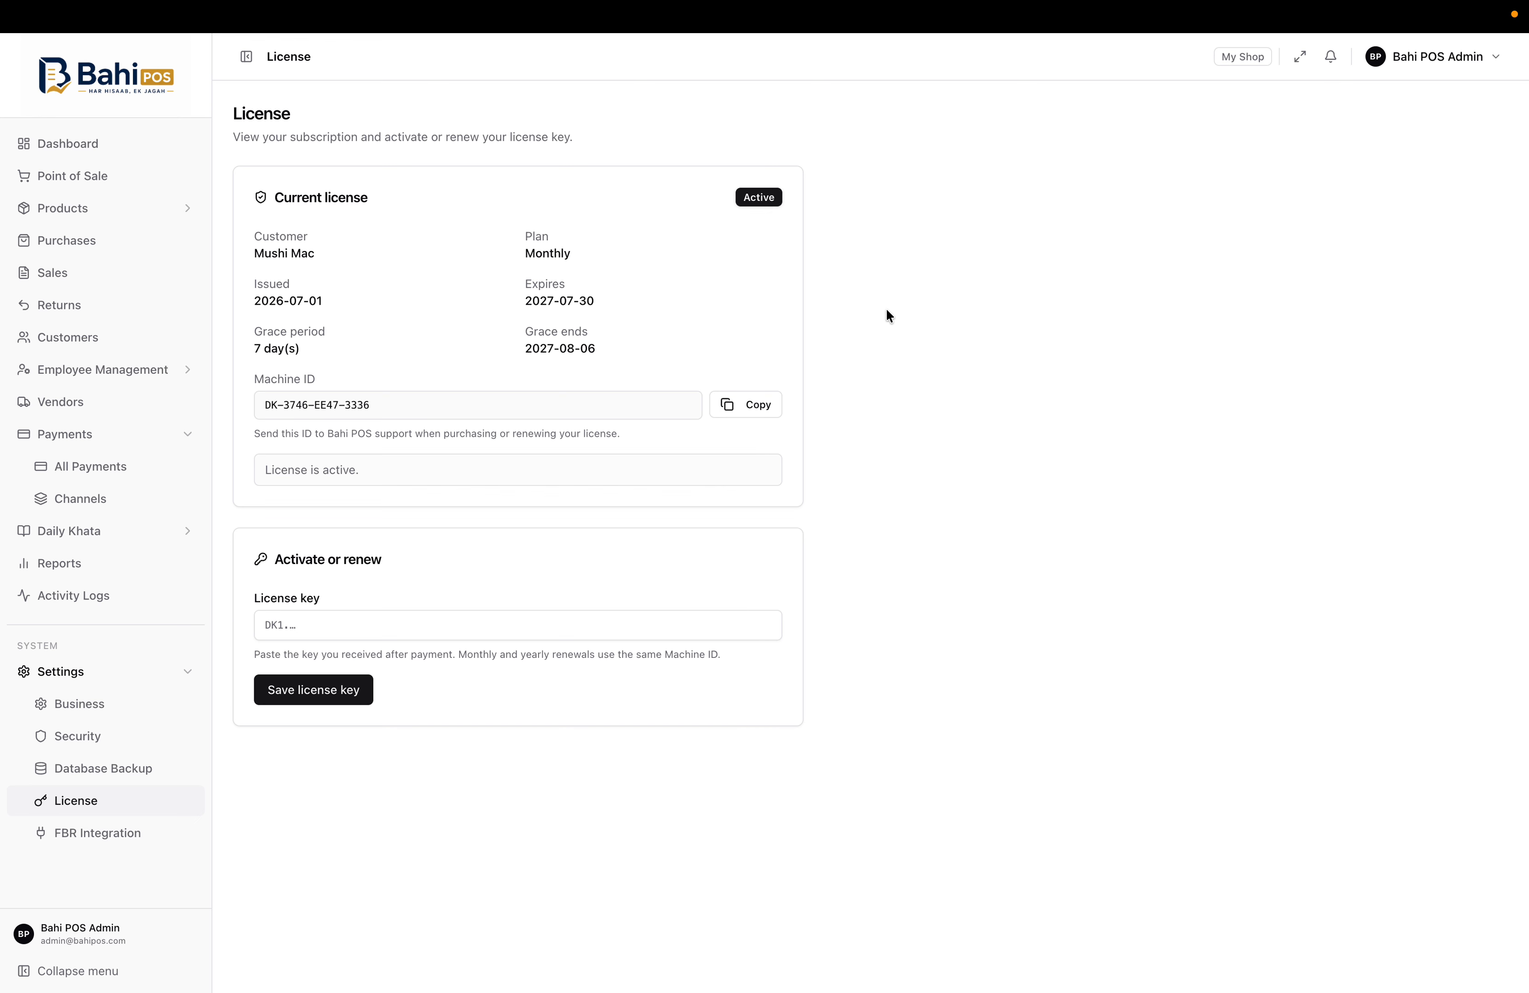
click(77, 735)
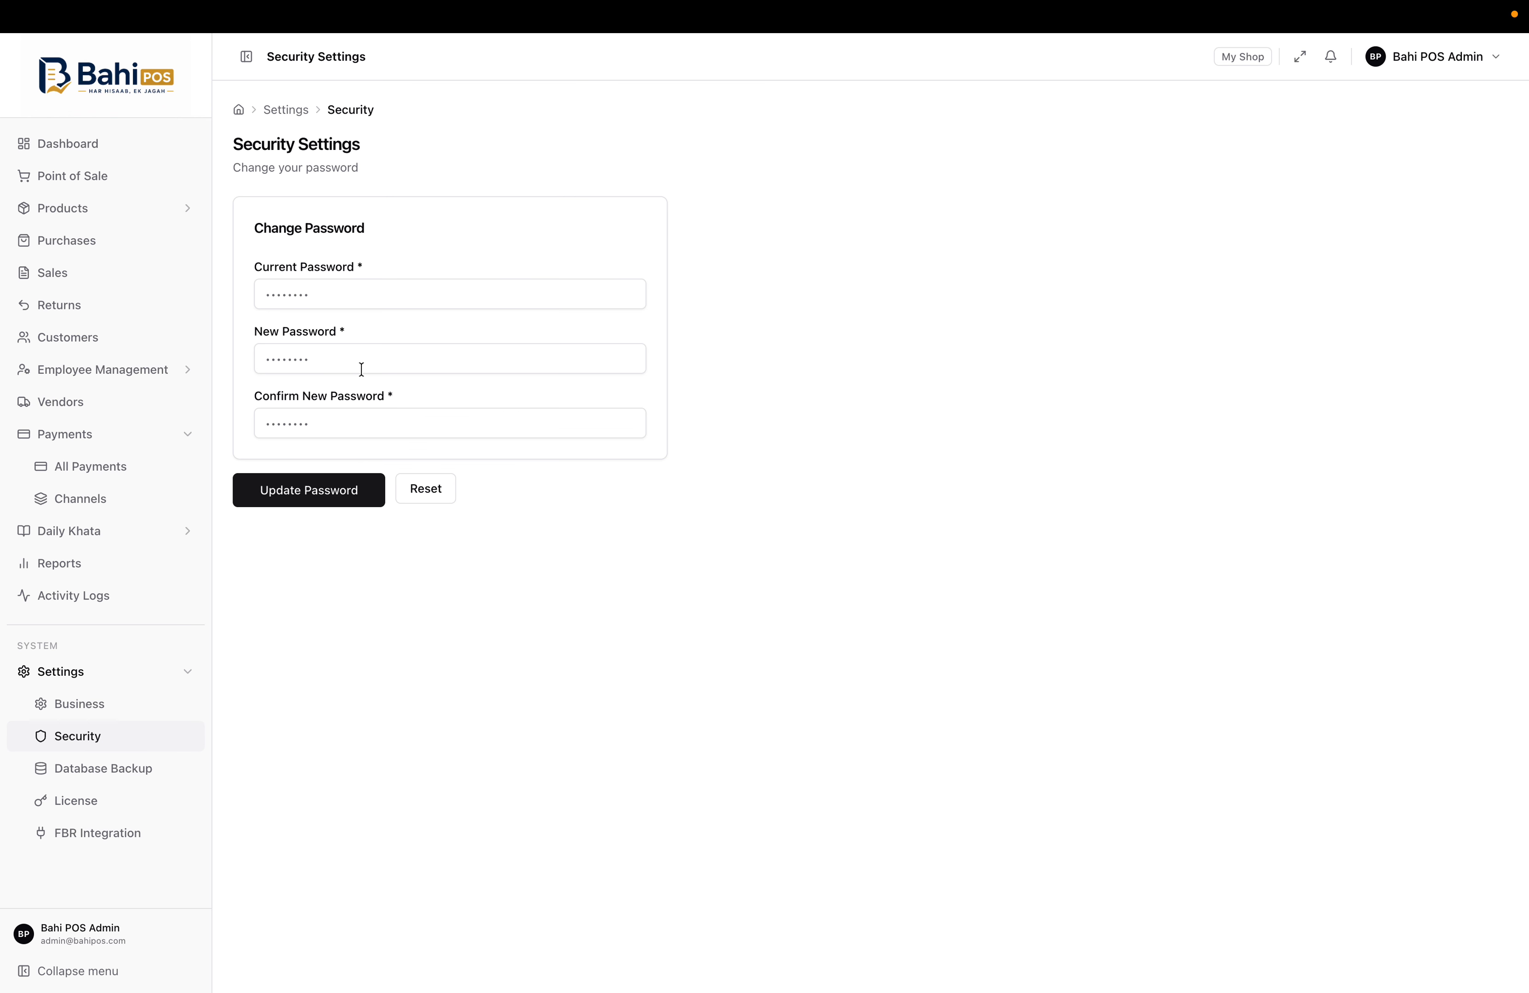
click(116, 704)
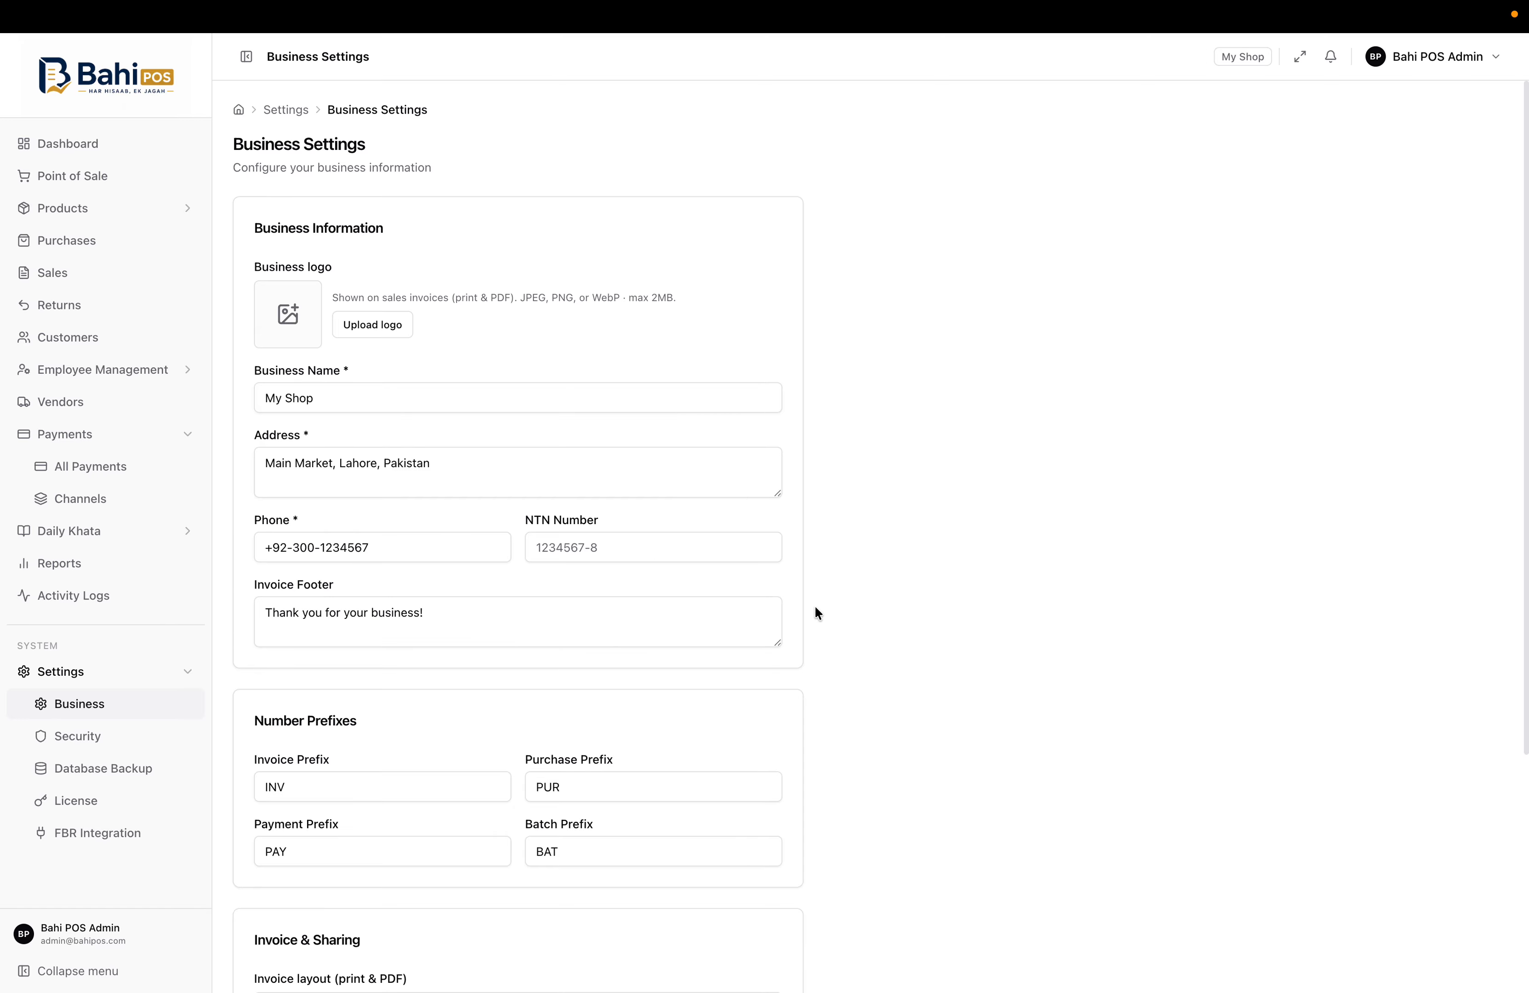
Change the Invoice Prefix to KHATA, then restore it to INV
scroll(821, 609, down, 4)
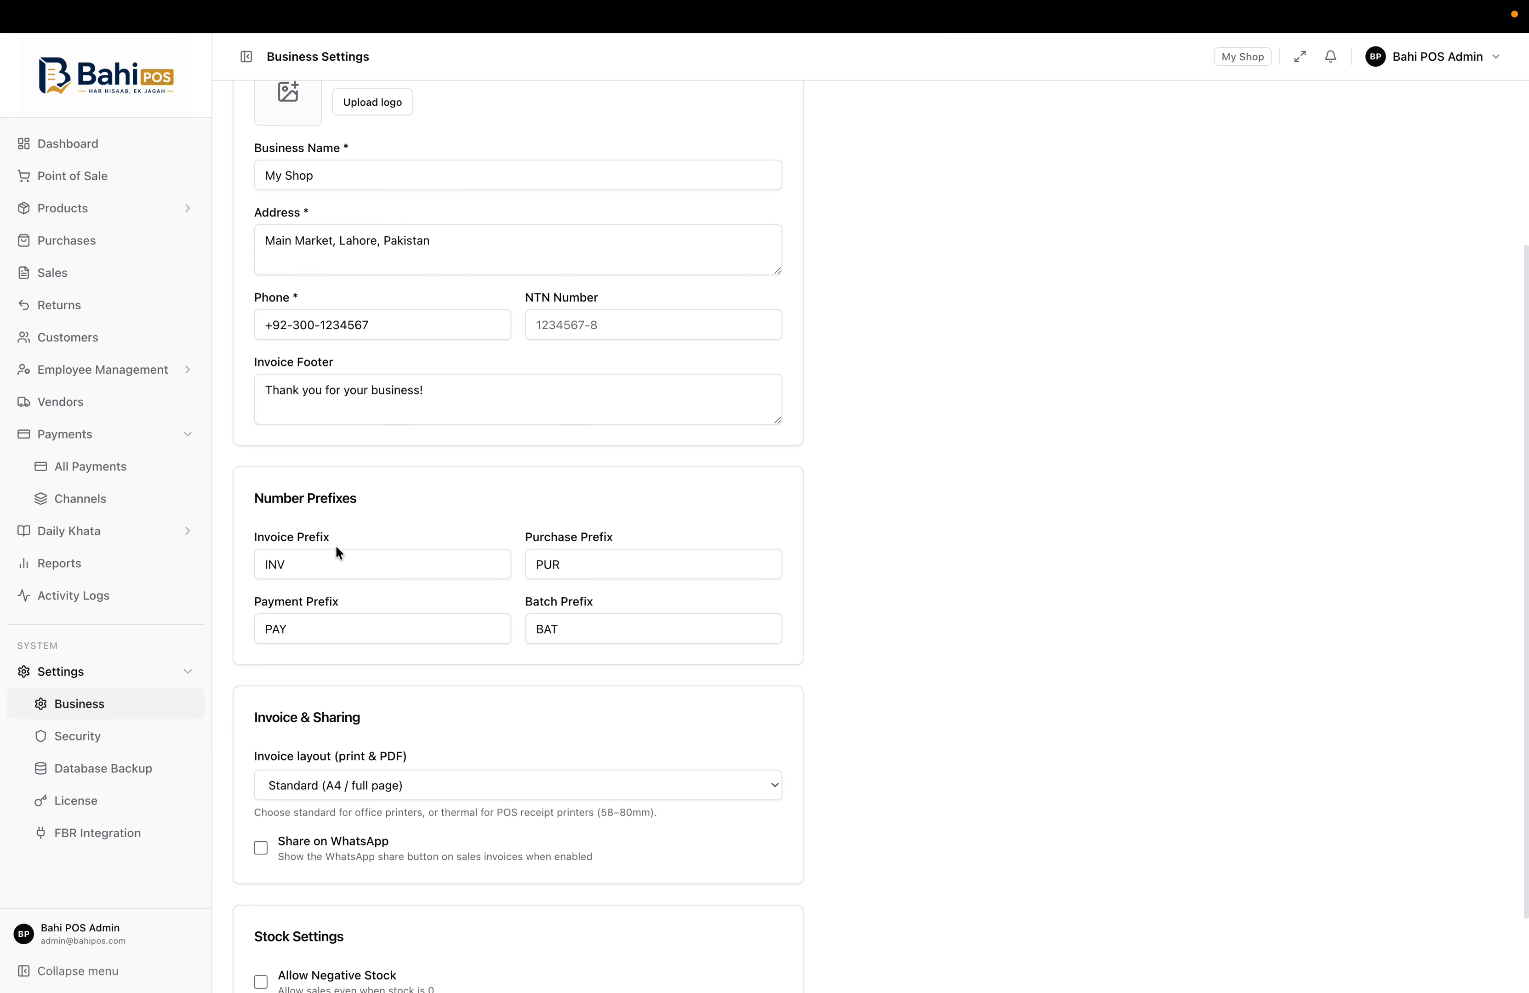
click(291, 567)
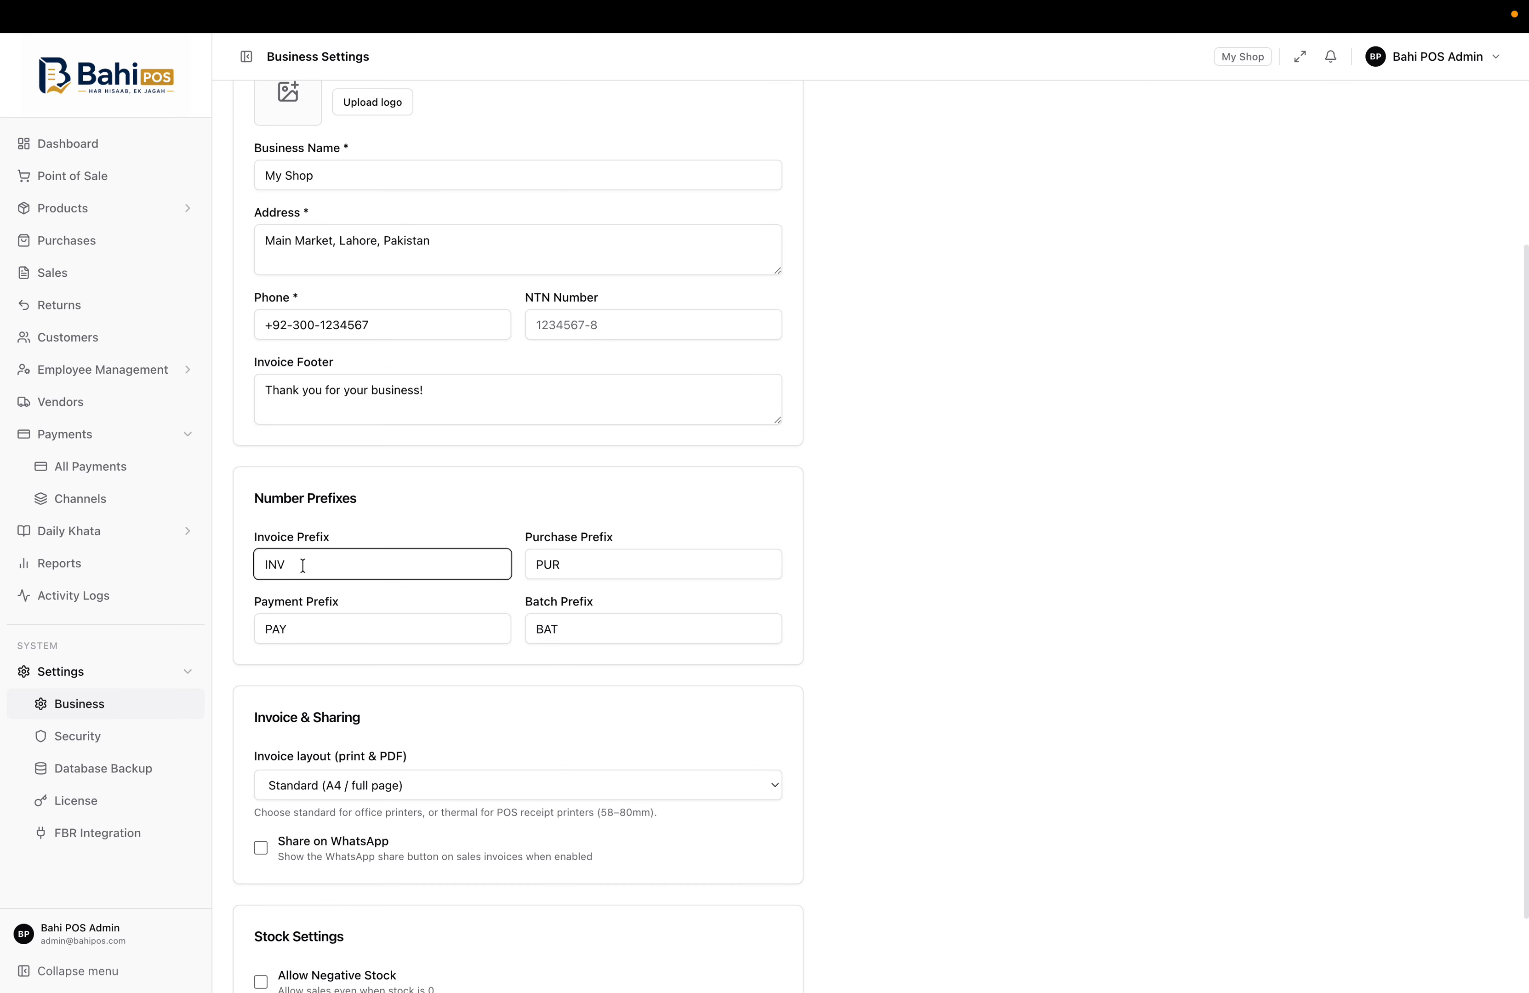
key(BackSpace)
key(BackSpace)
key(BackSpace)
text(KHATA)
key(super+a)
key(BackSpace)
text(INV)
click(604, 482)
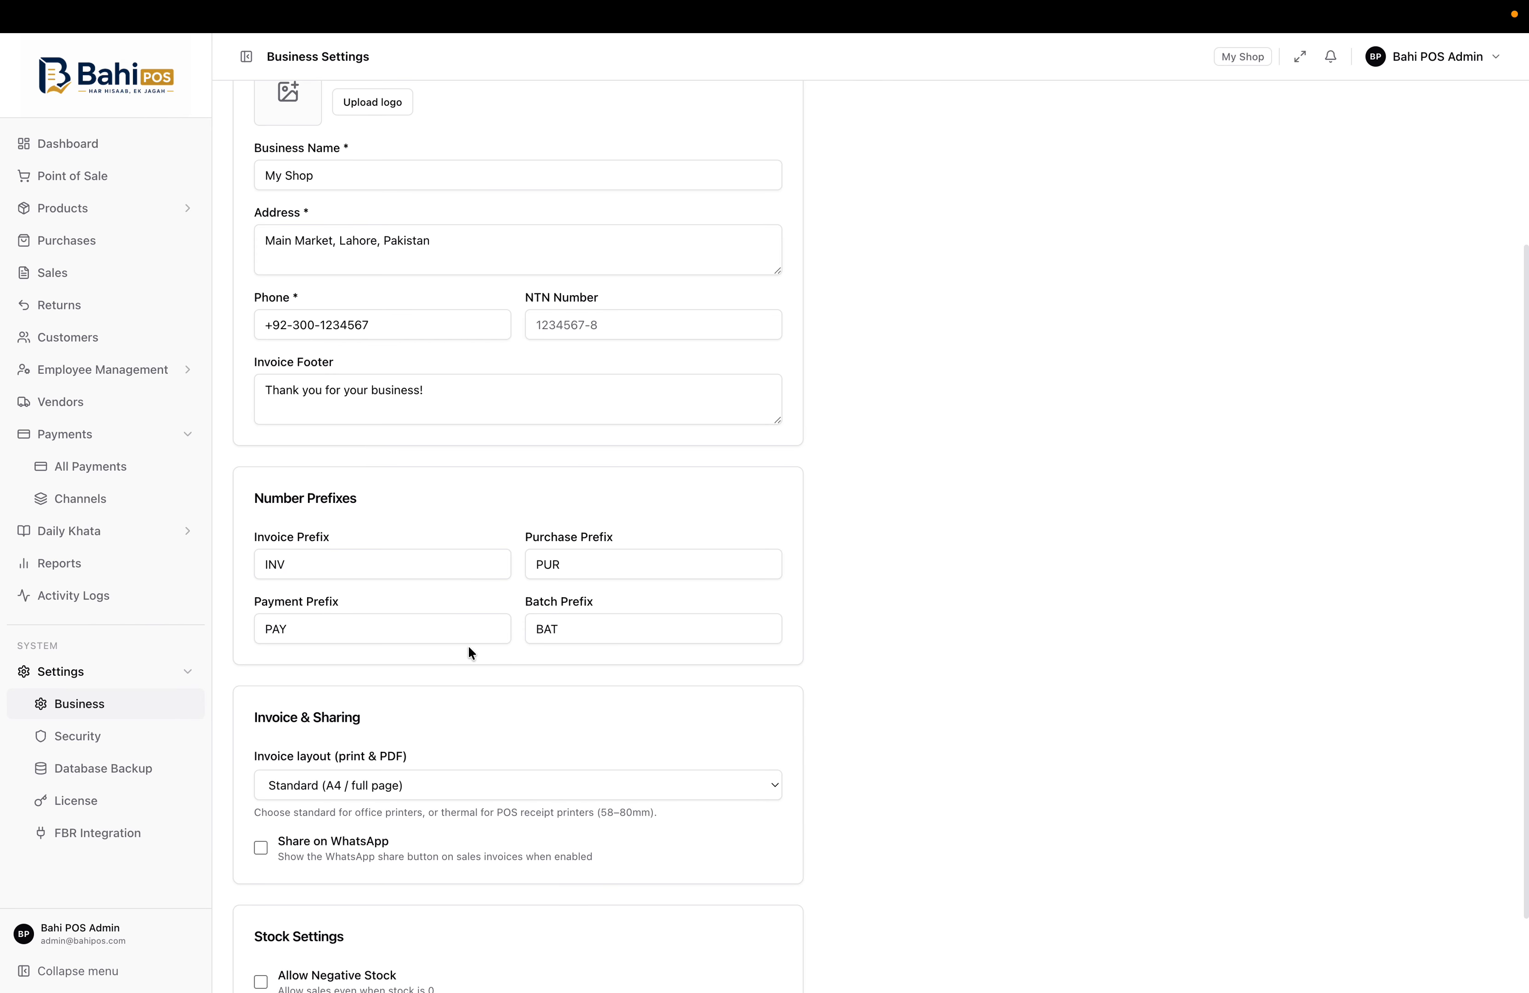
Try the 80mm thermal invoice layout, then switch back to Standard A4
scroll(419, 657, down, 3)
click(498, 687)
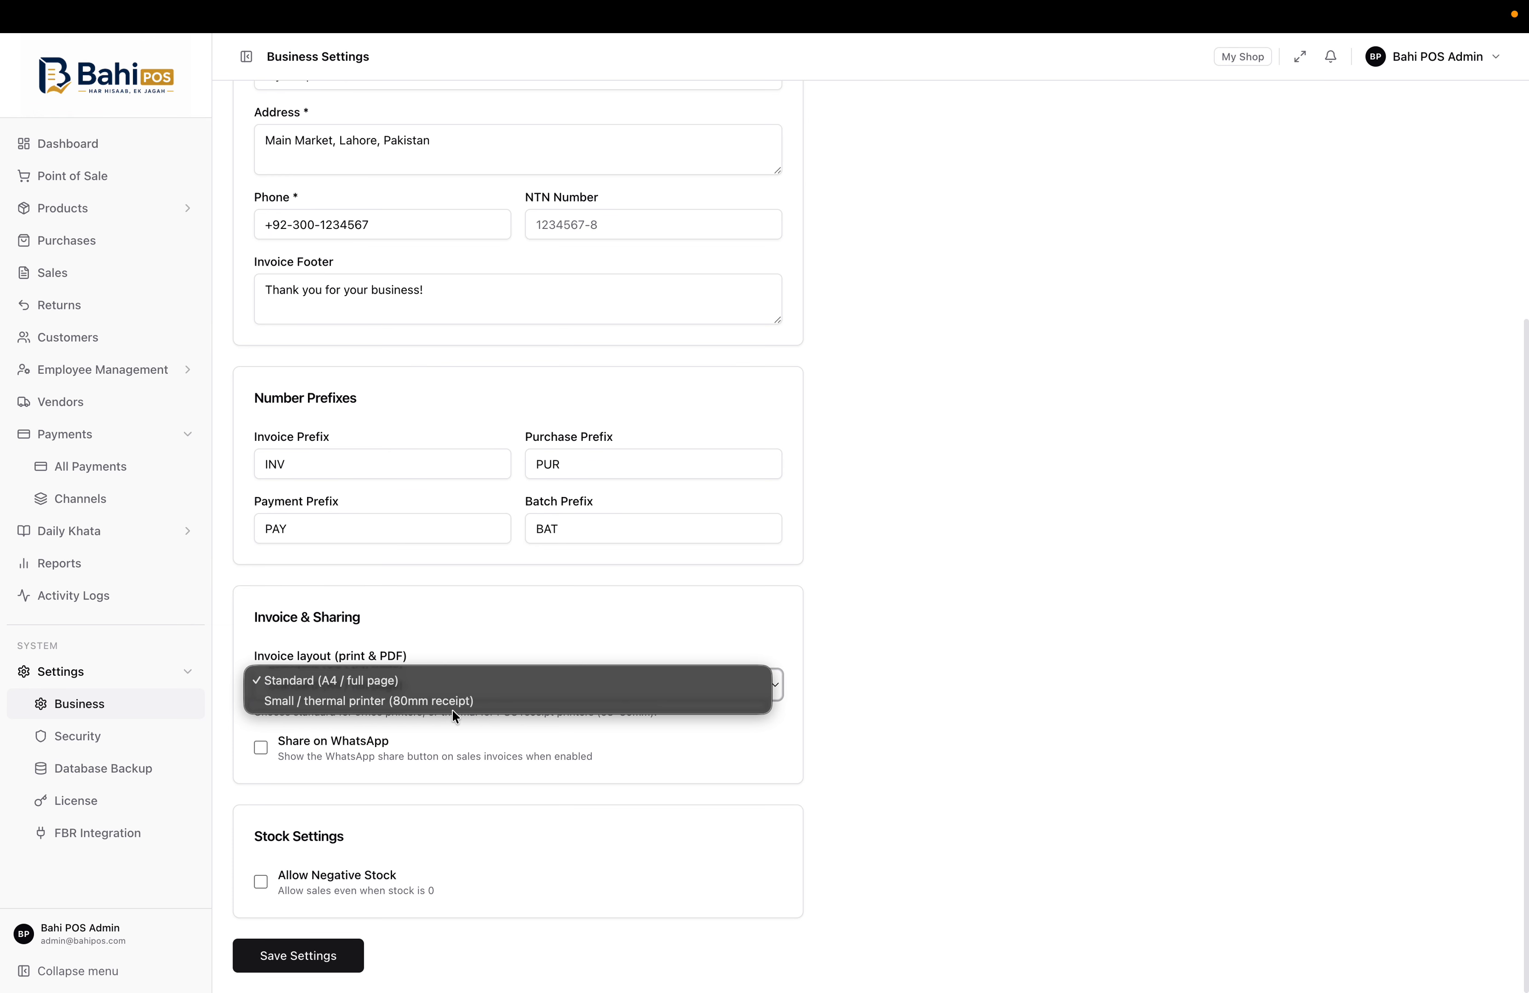
click(385, 703)
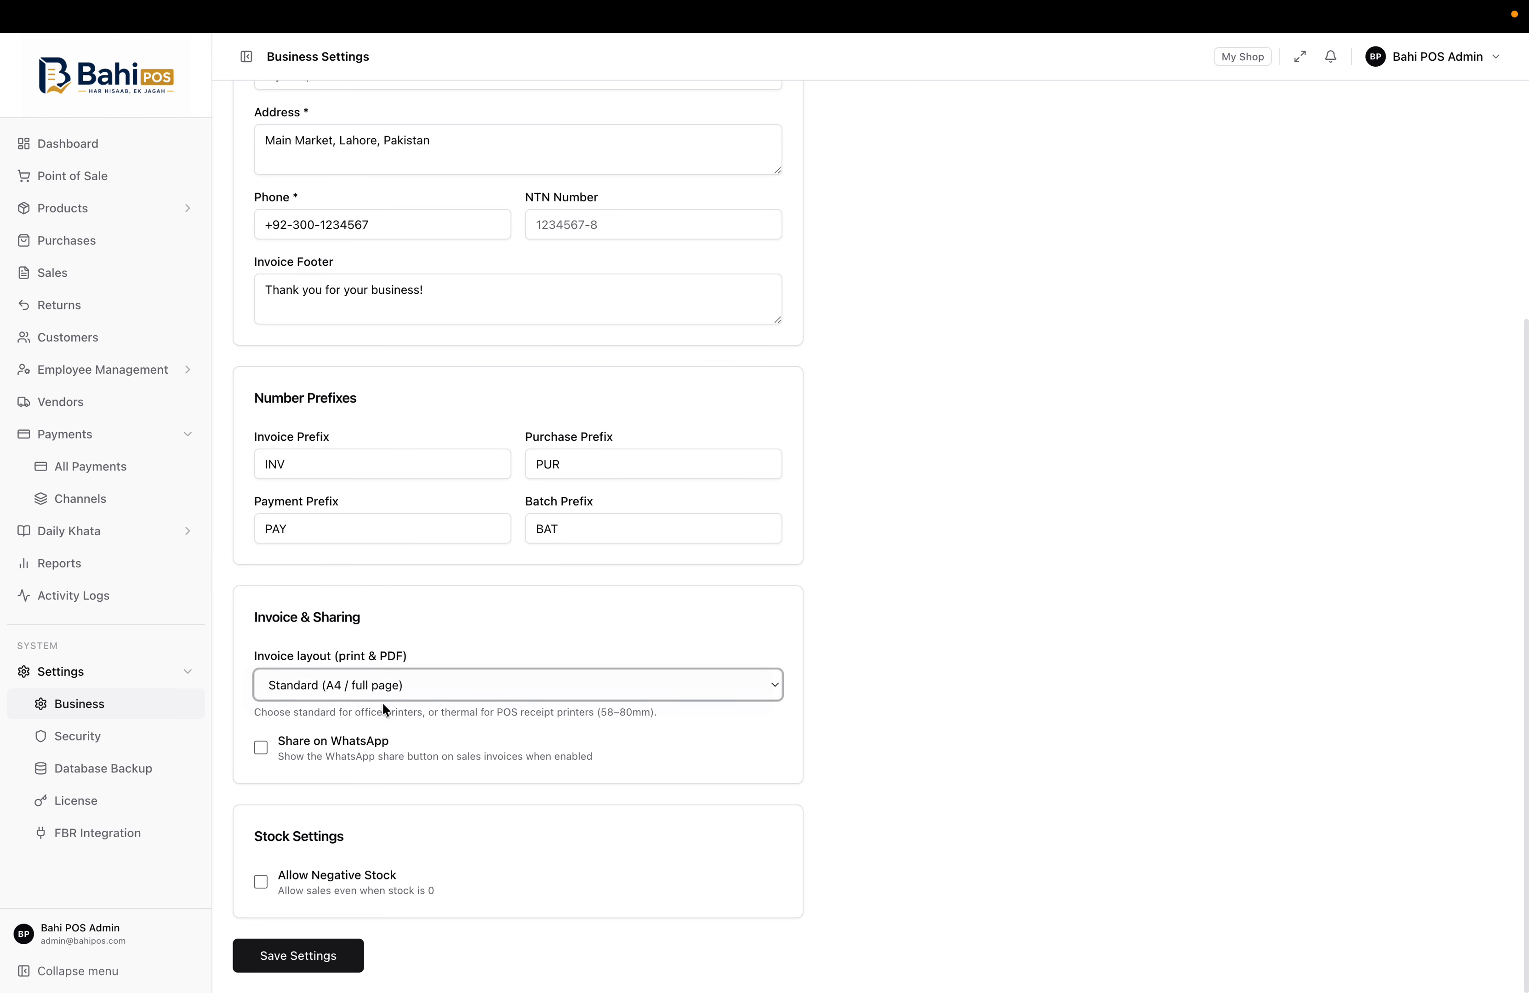
click(433, 682)
click(373, 660)
Enable Share on WhatsApp for sales invoices and collapse the Settings and Payments sections
click(260, 748)
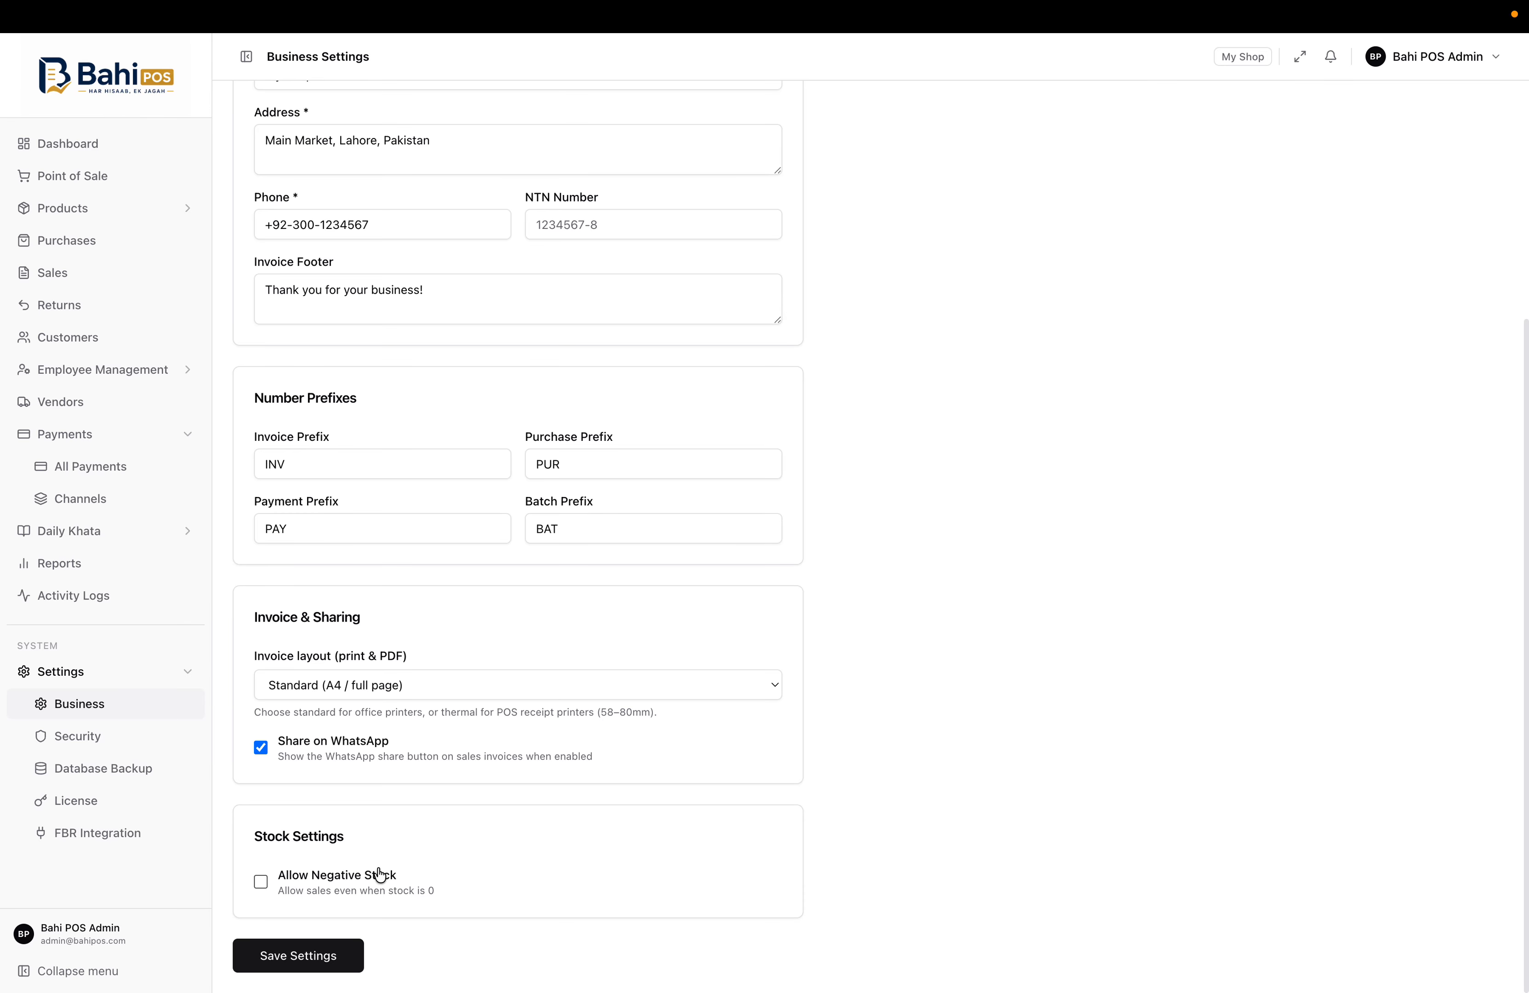
scroll(872, 725, up, 5)
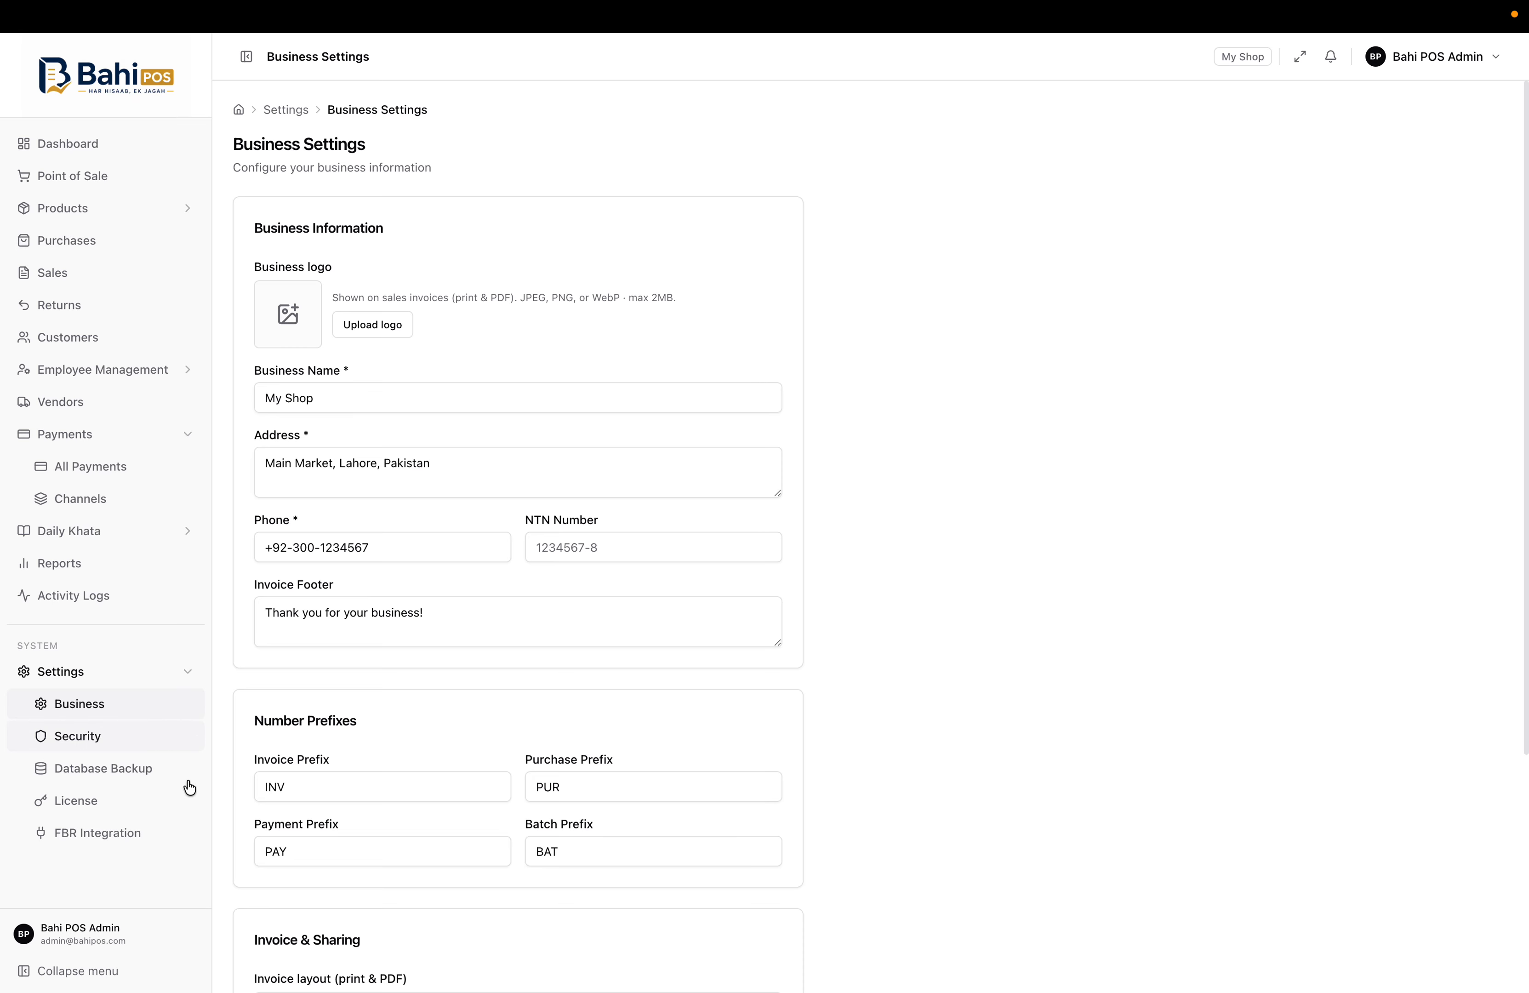
click(188, 675)
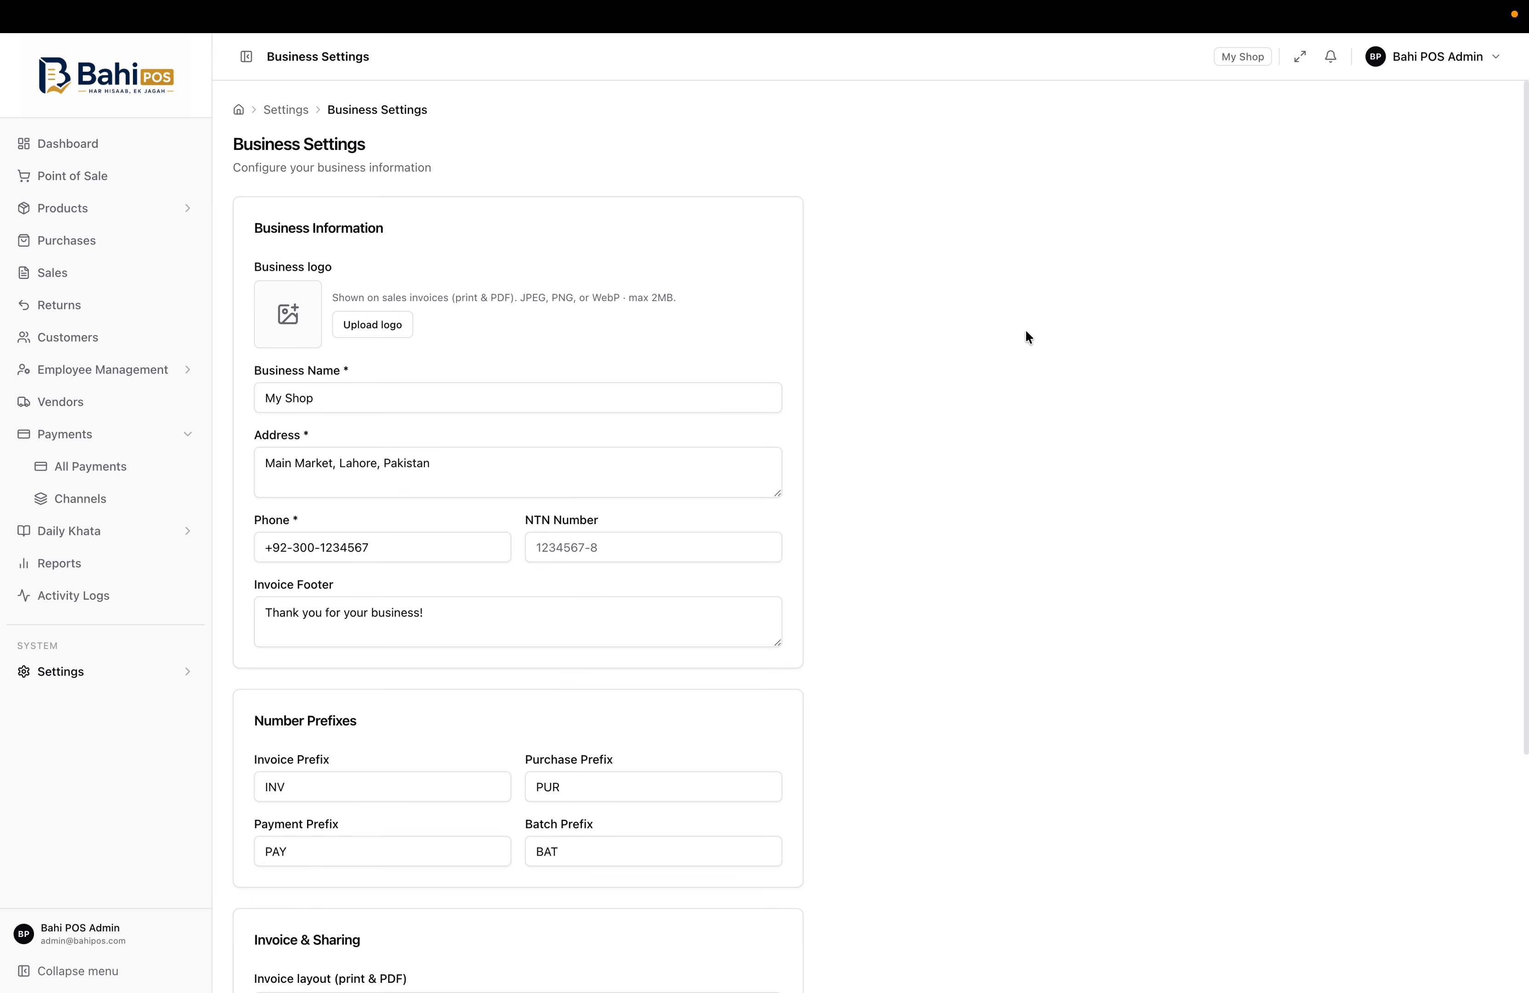
click(186, 434)
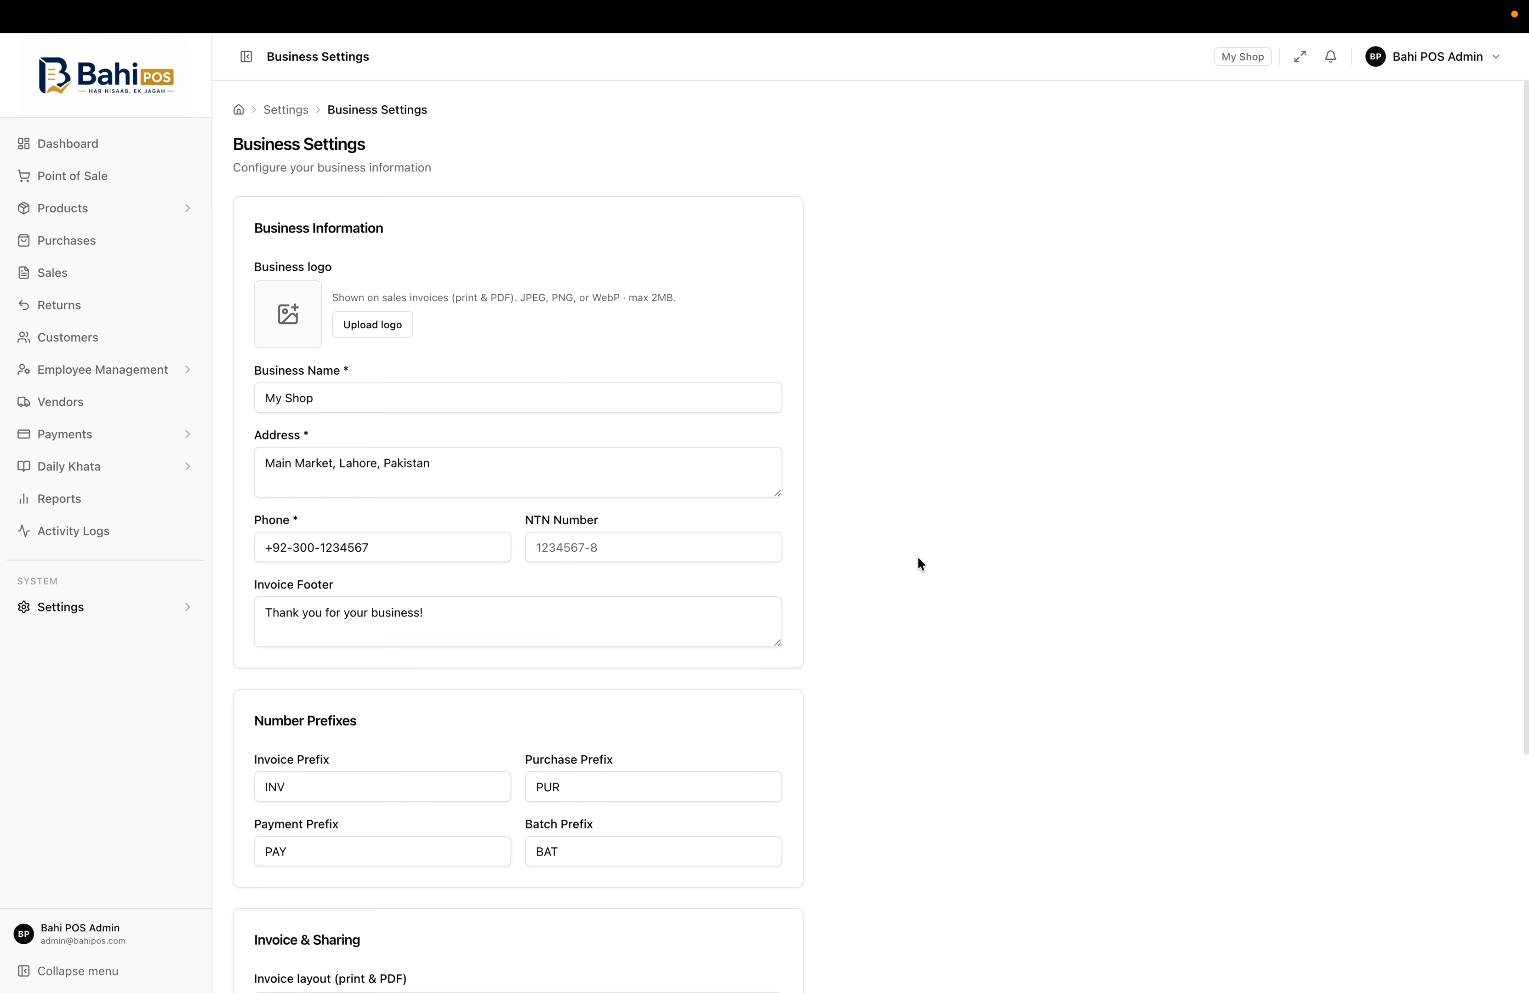
Go back to the Dashboard showing PKR 7,199.00 in today's sales and cash received
click(90, 145)
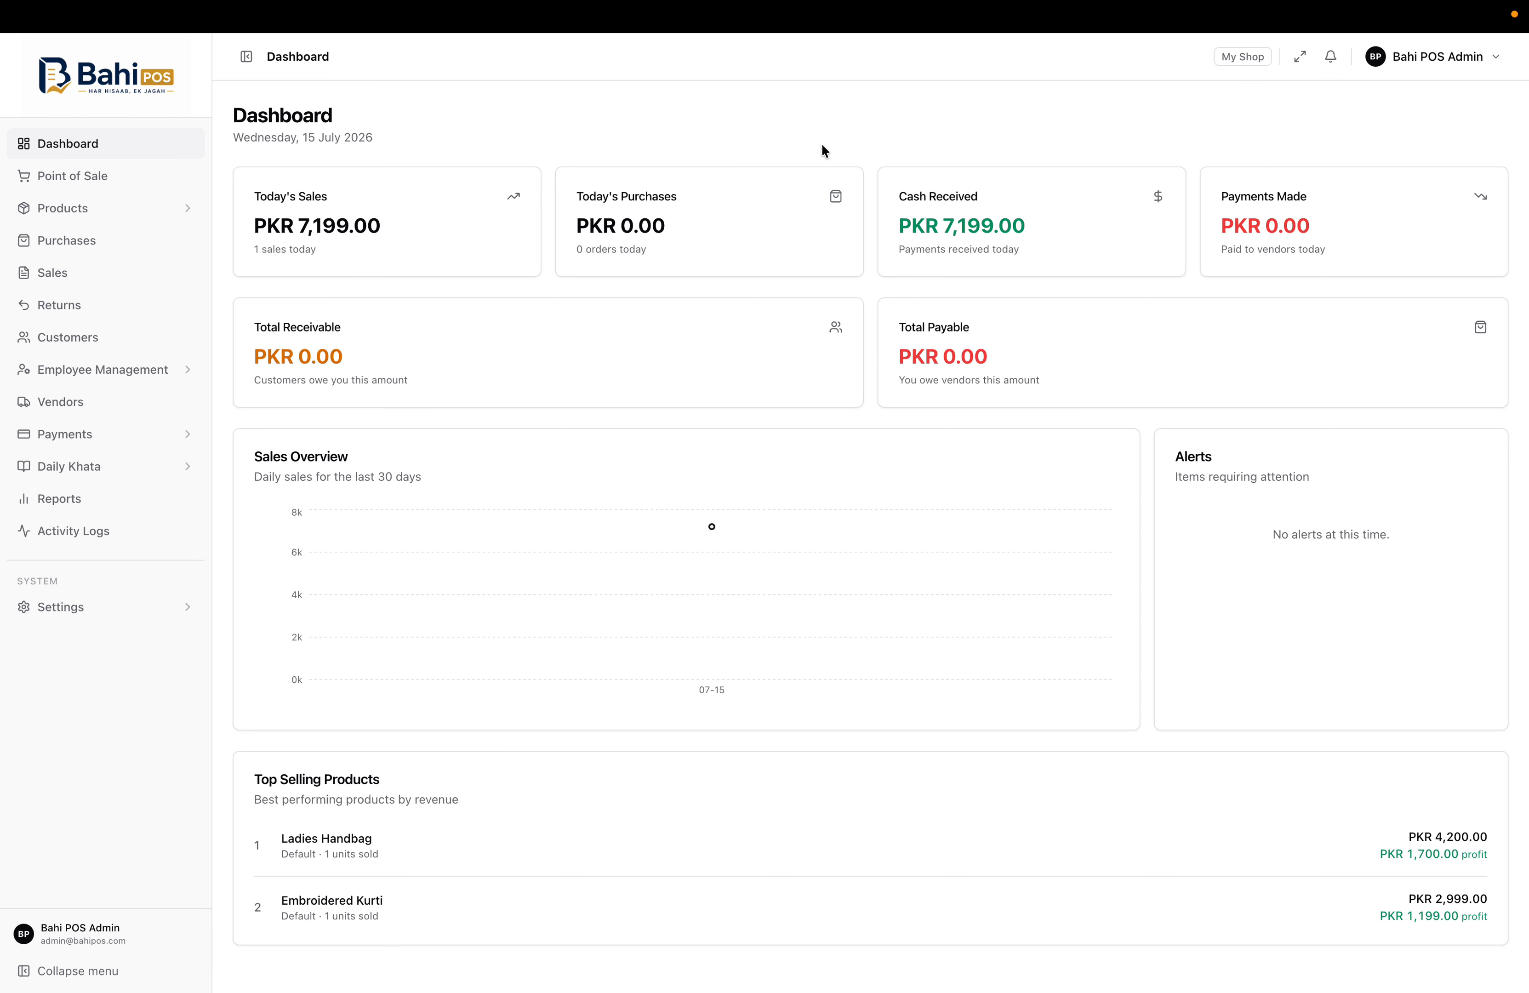
key(Escape)
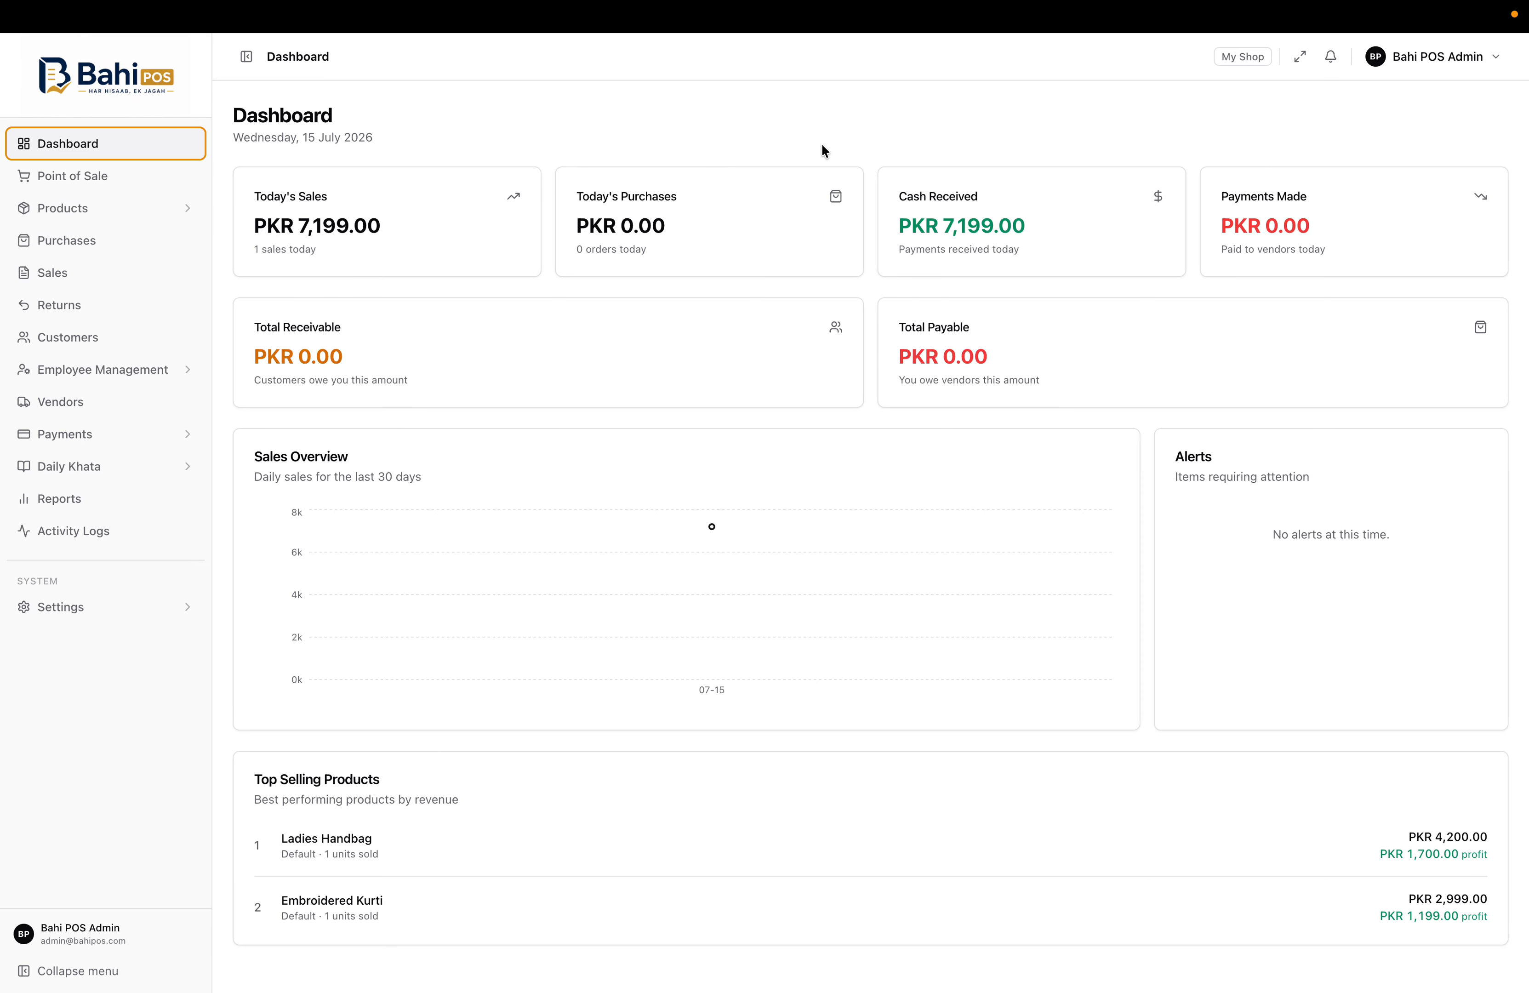
key(super+shift+5)
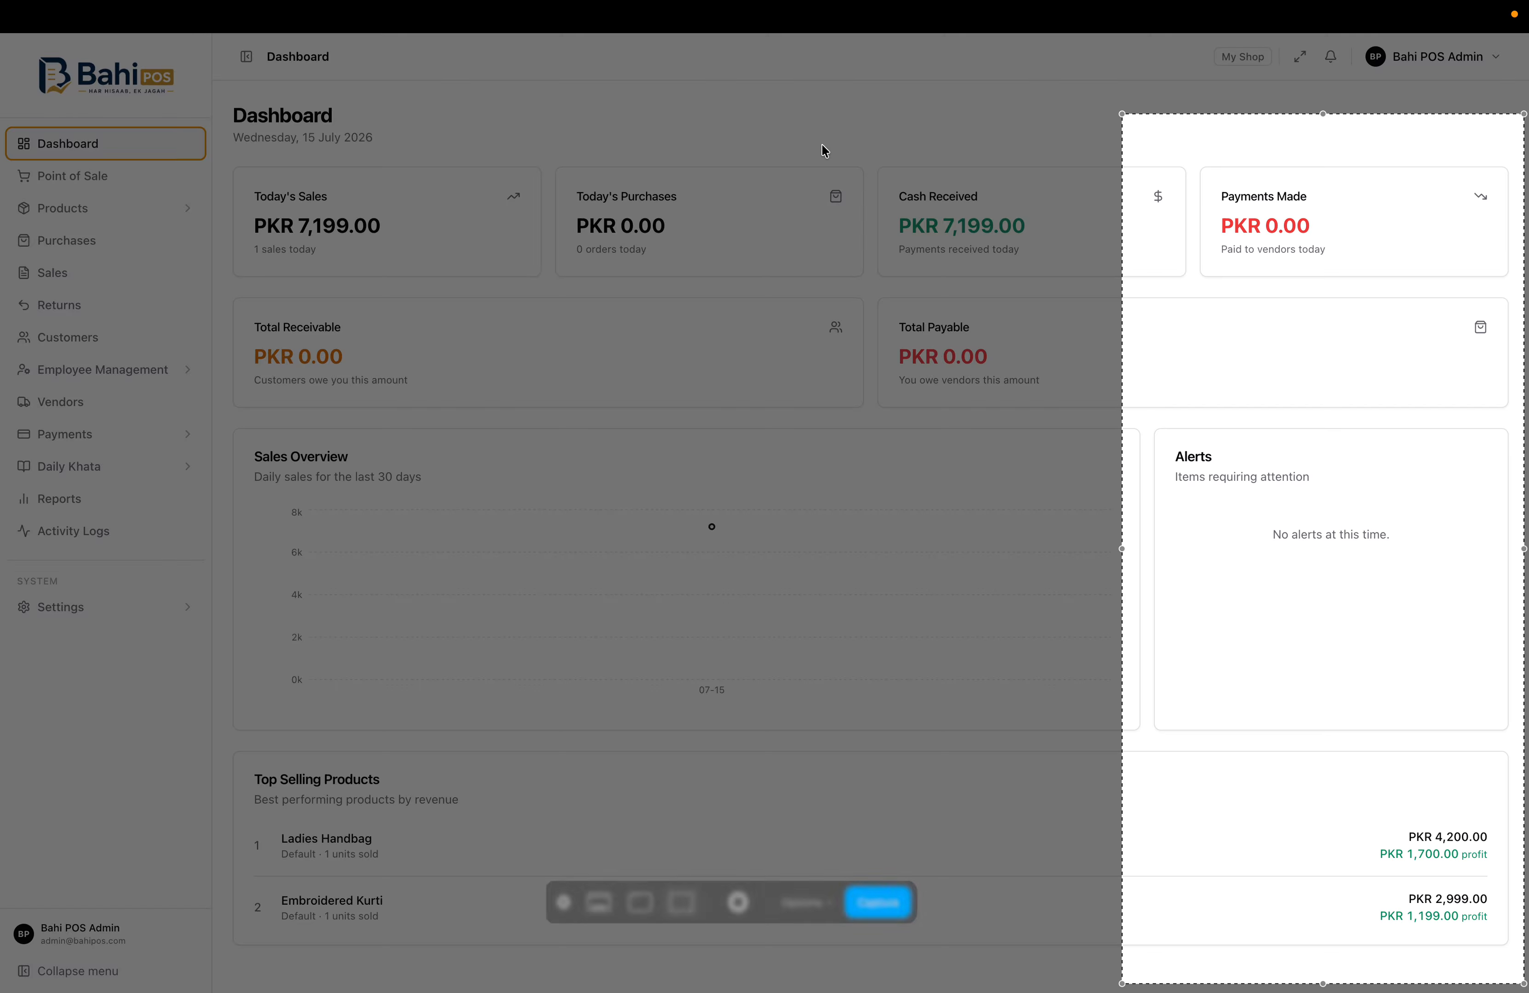